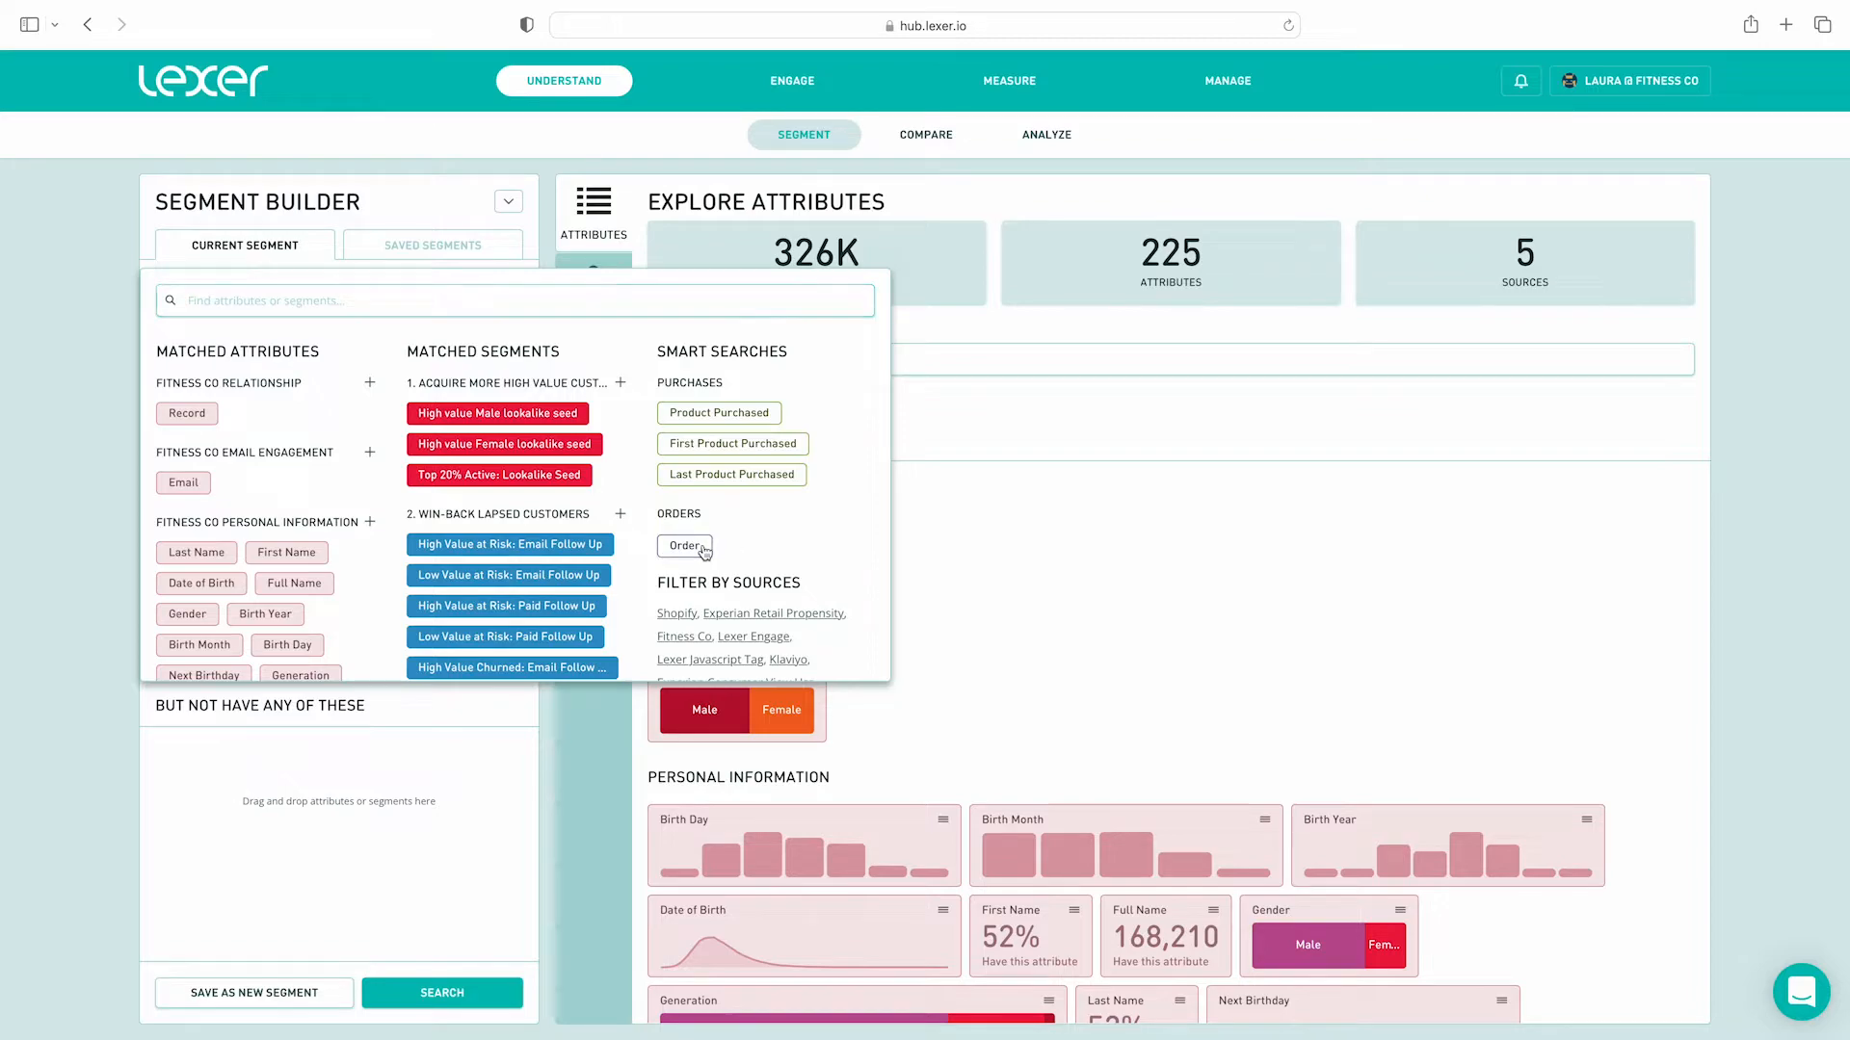
# Replace the All Records attribute with the Order smart search and run the segment search.
pyautogui.click(707, 549)
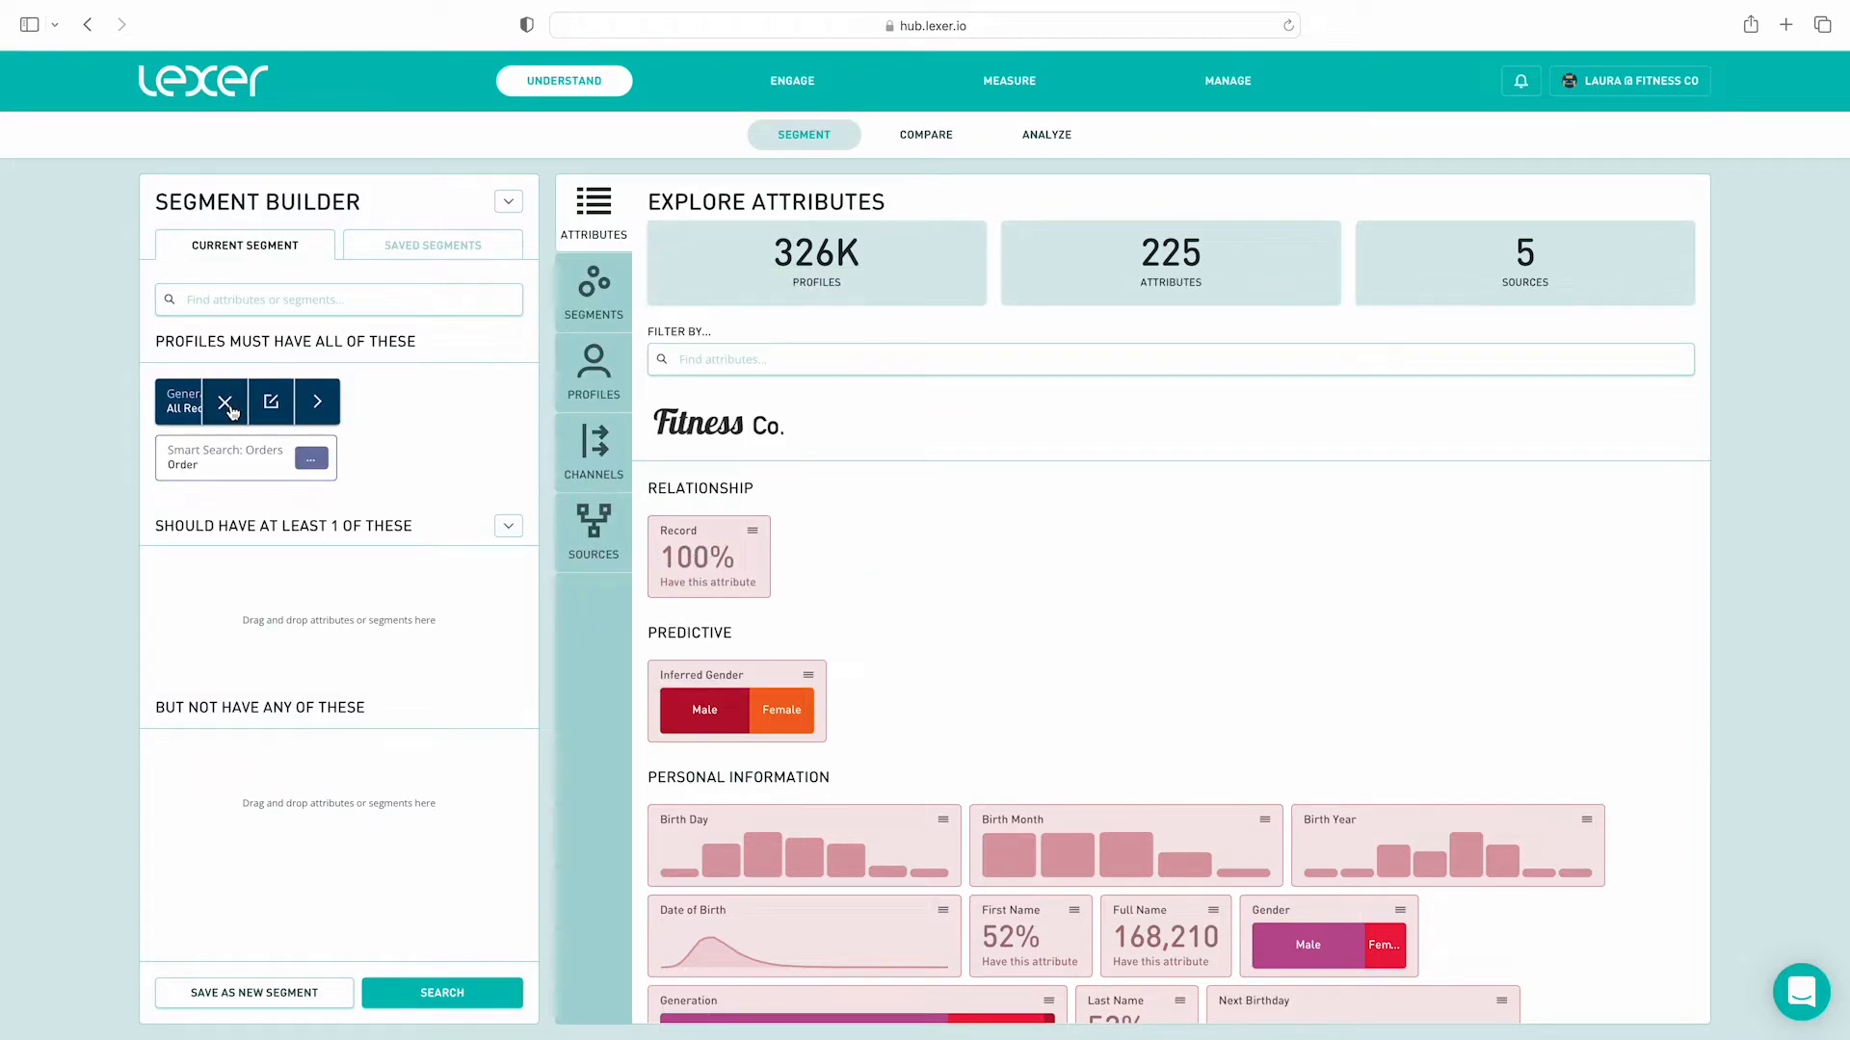
pyautogui.click(224, 402)
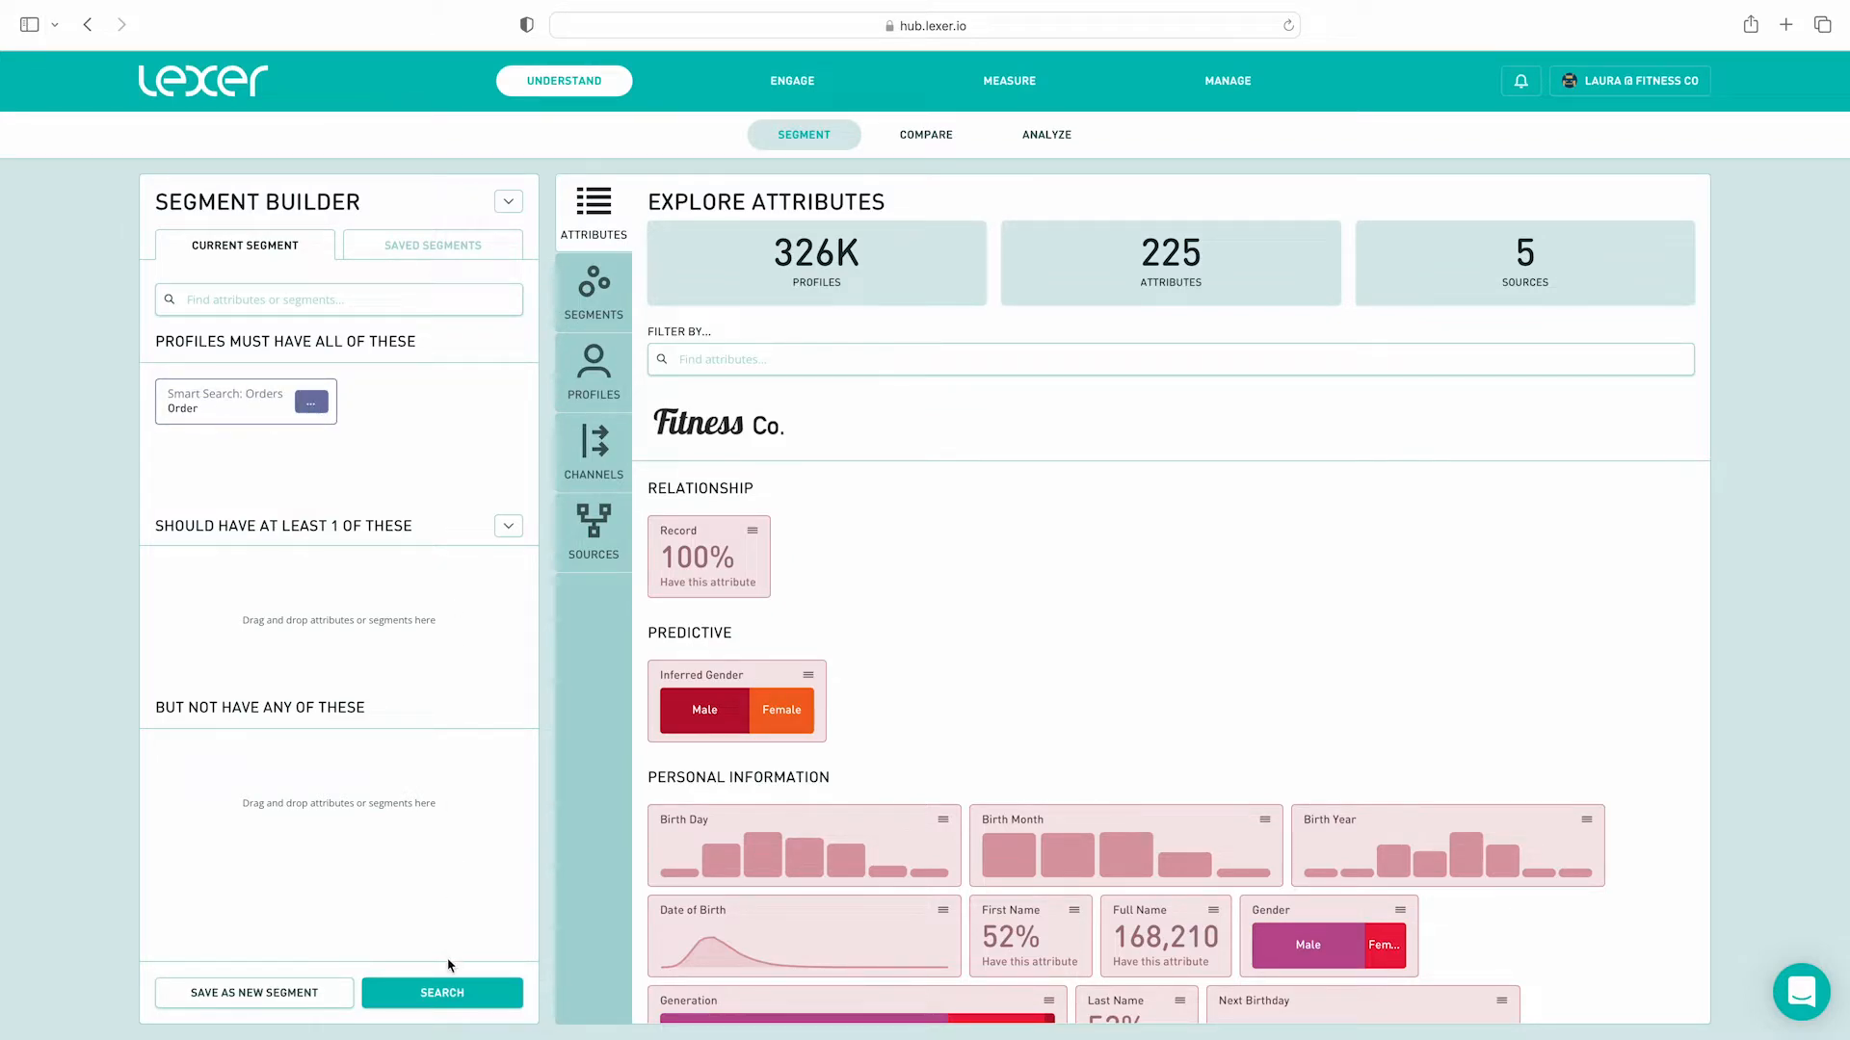
pyautogui.click(446, 986)
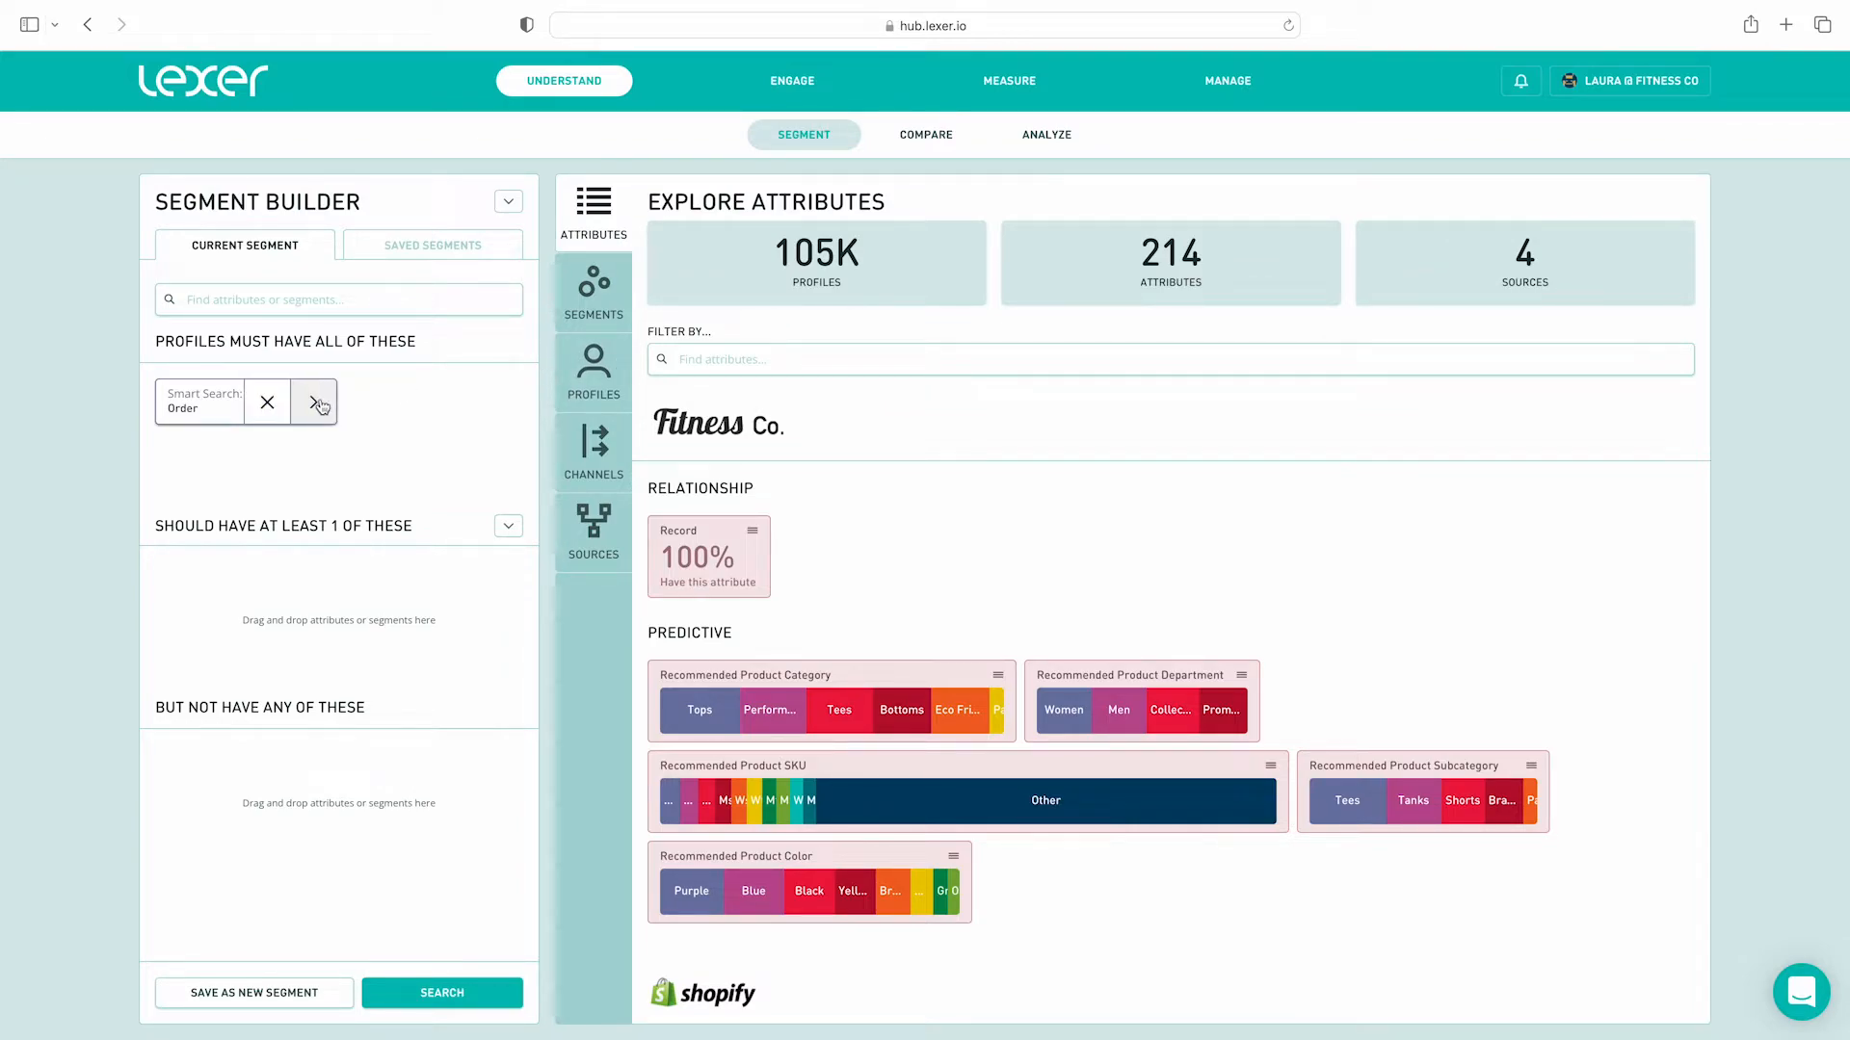
# Filter the Order smart search to orders in the first order sequence placed through the Online channel.
pyautogui.click(318, 403)
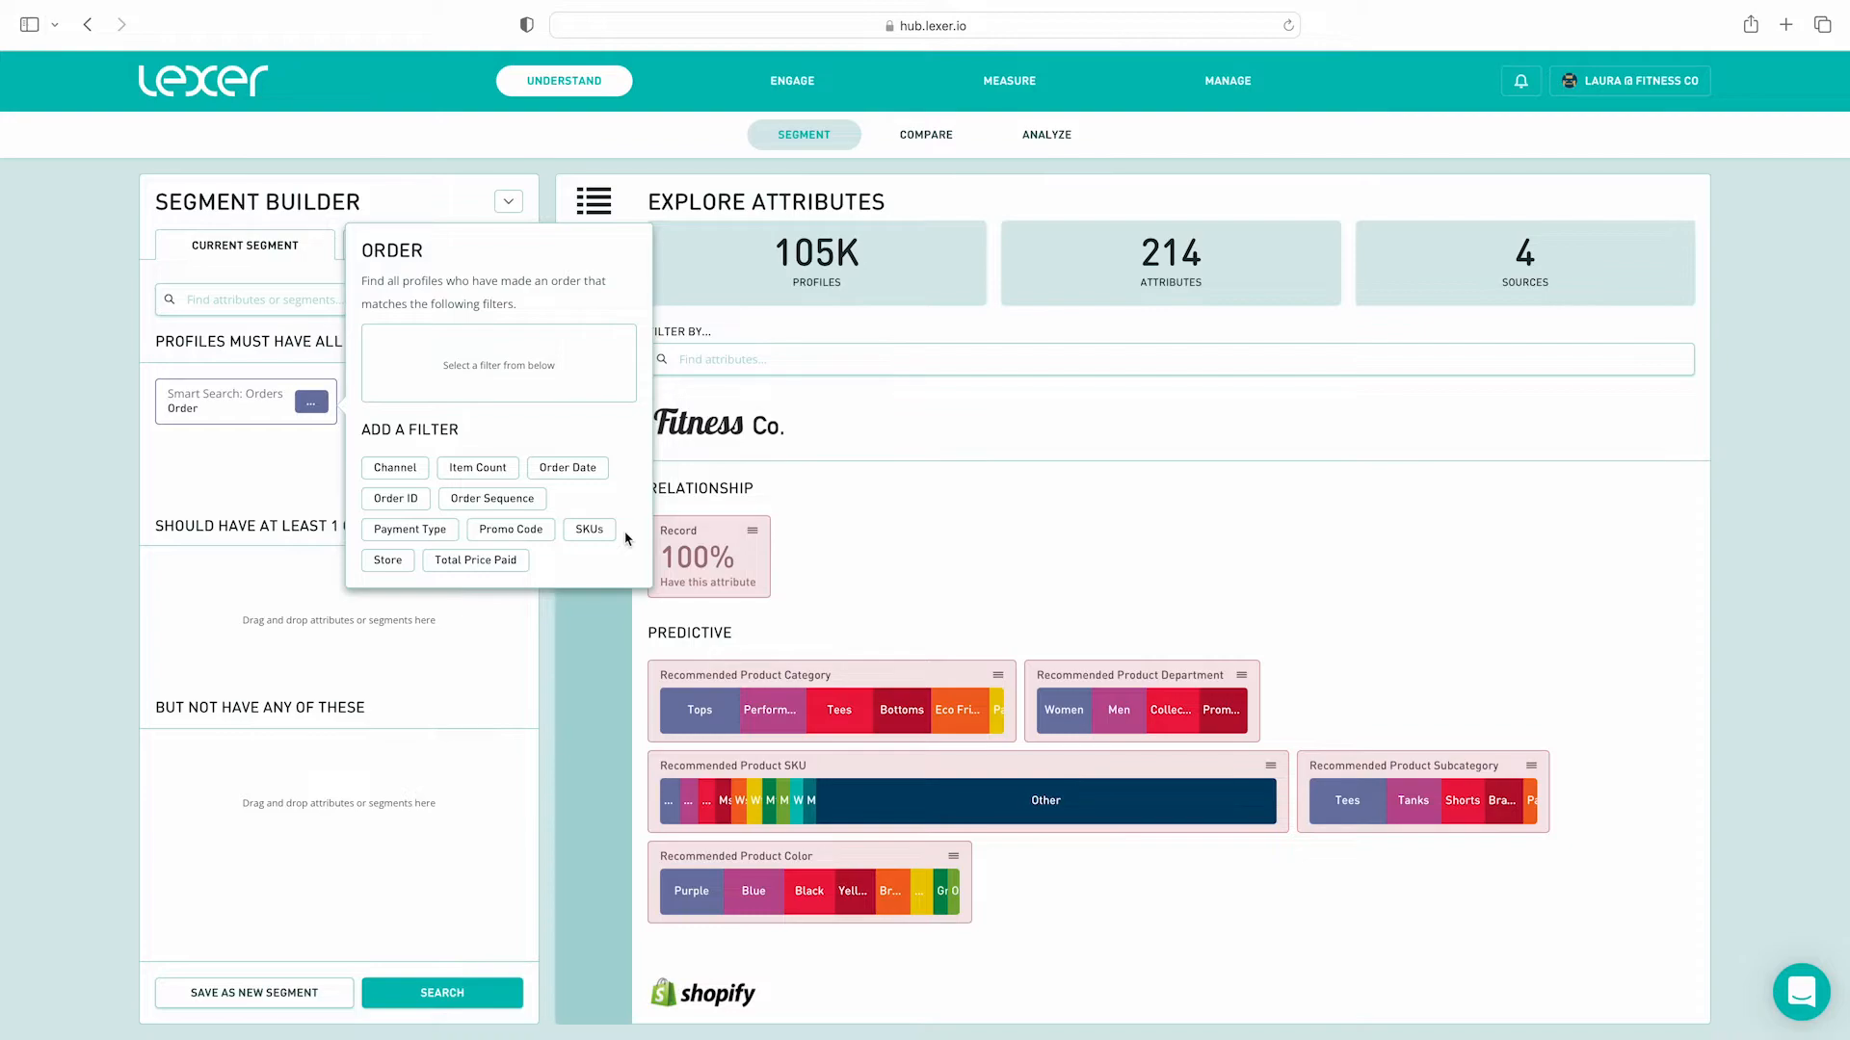
pyautogui.click(540, 500)
pyautogui.click(684, 387)
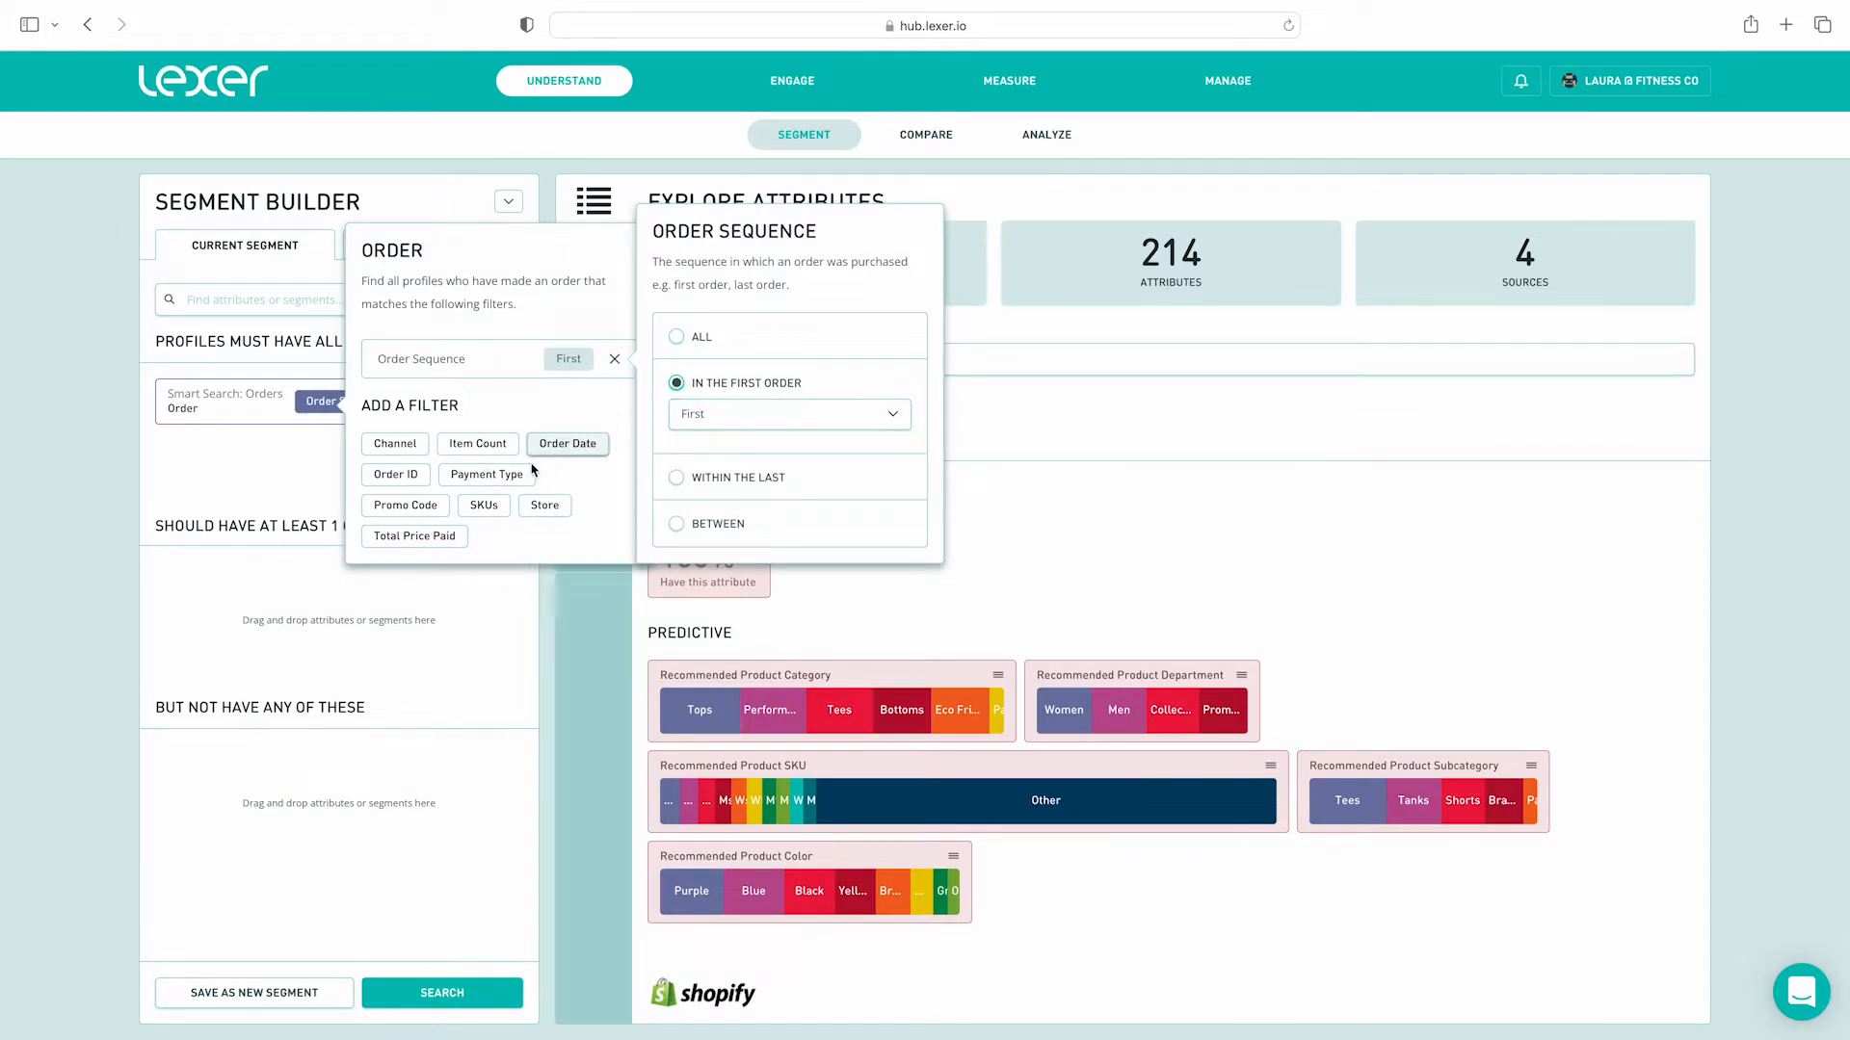
pyautogui.click(399, 444)
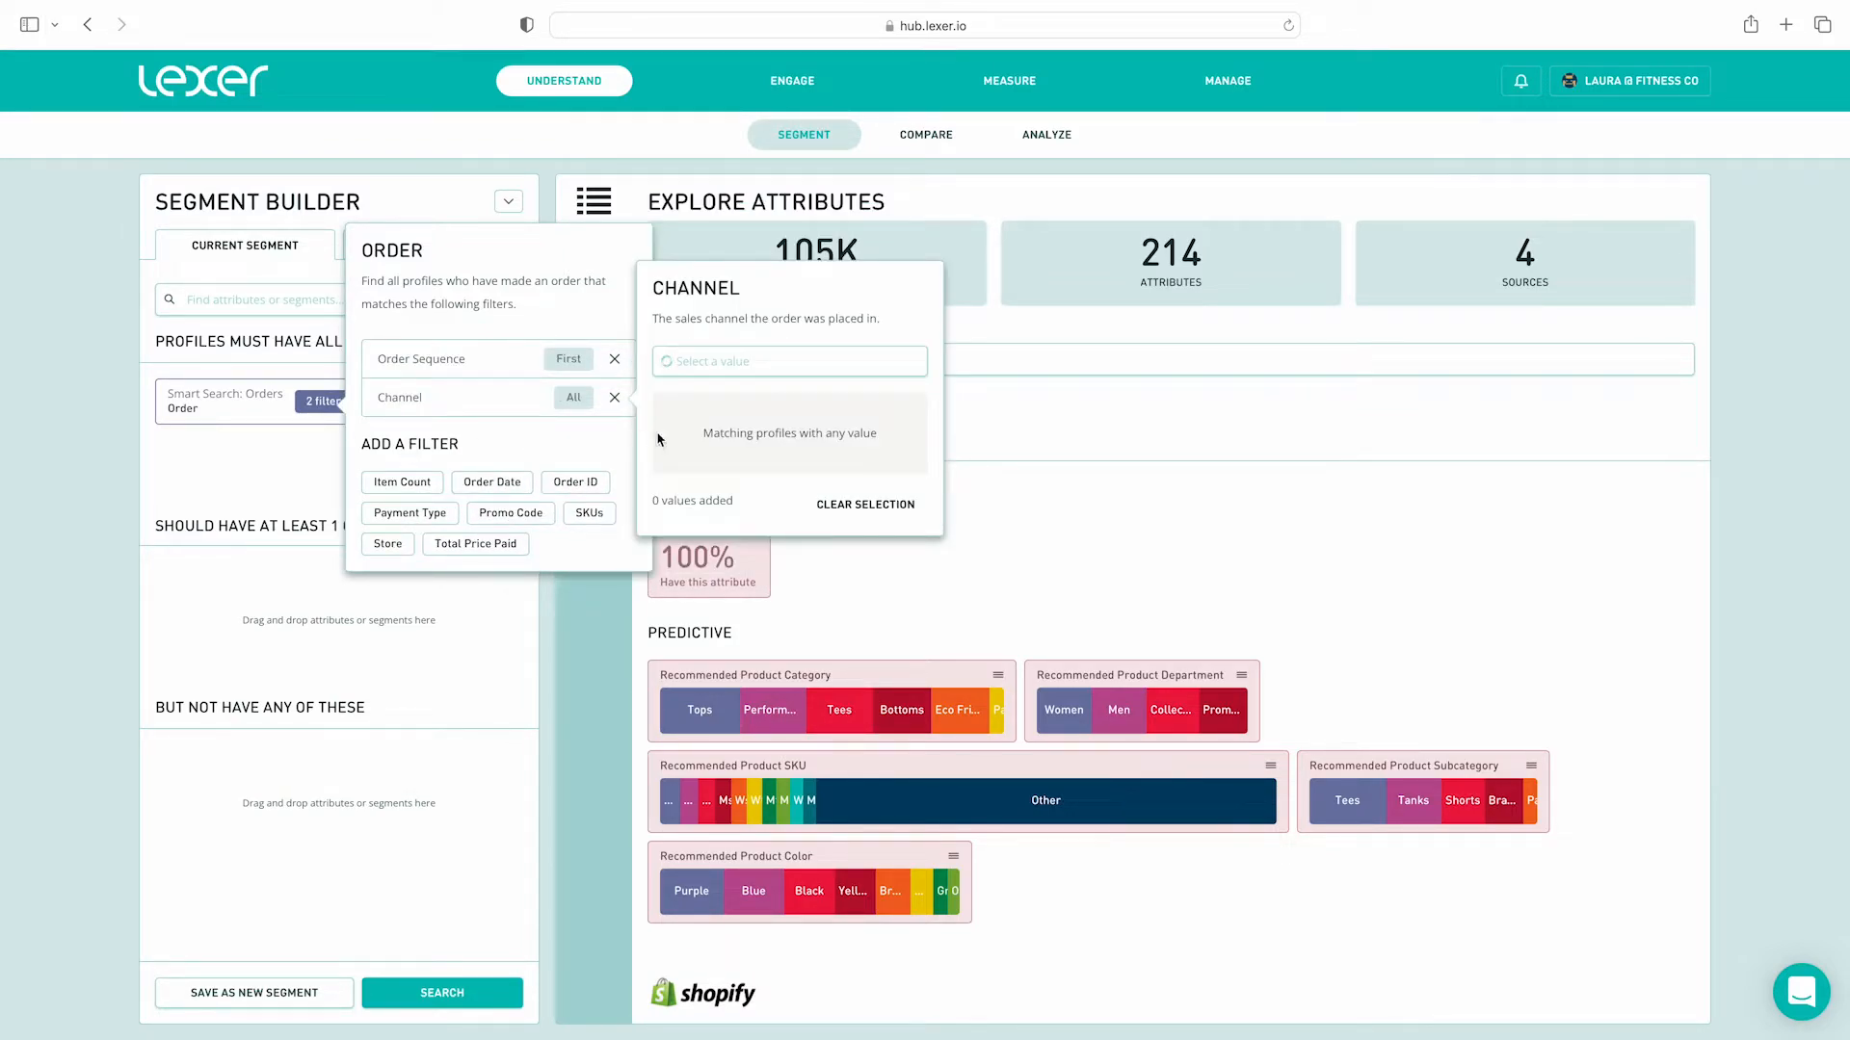
pyautogui.click(781, 362)
pyautogui.click(740, 391)
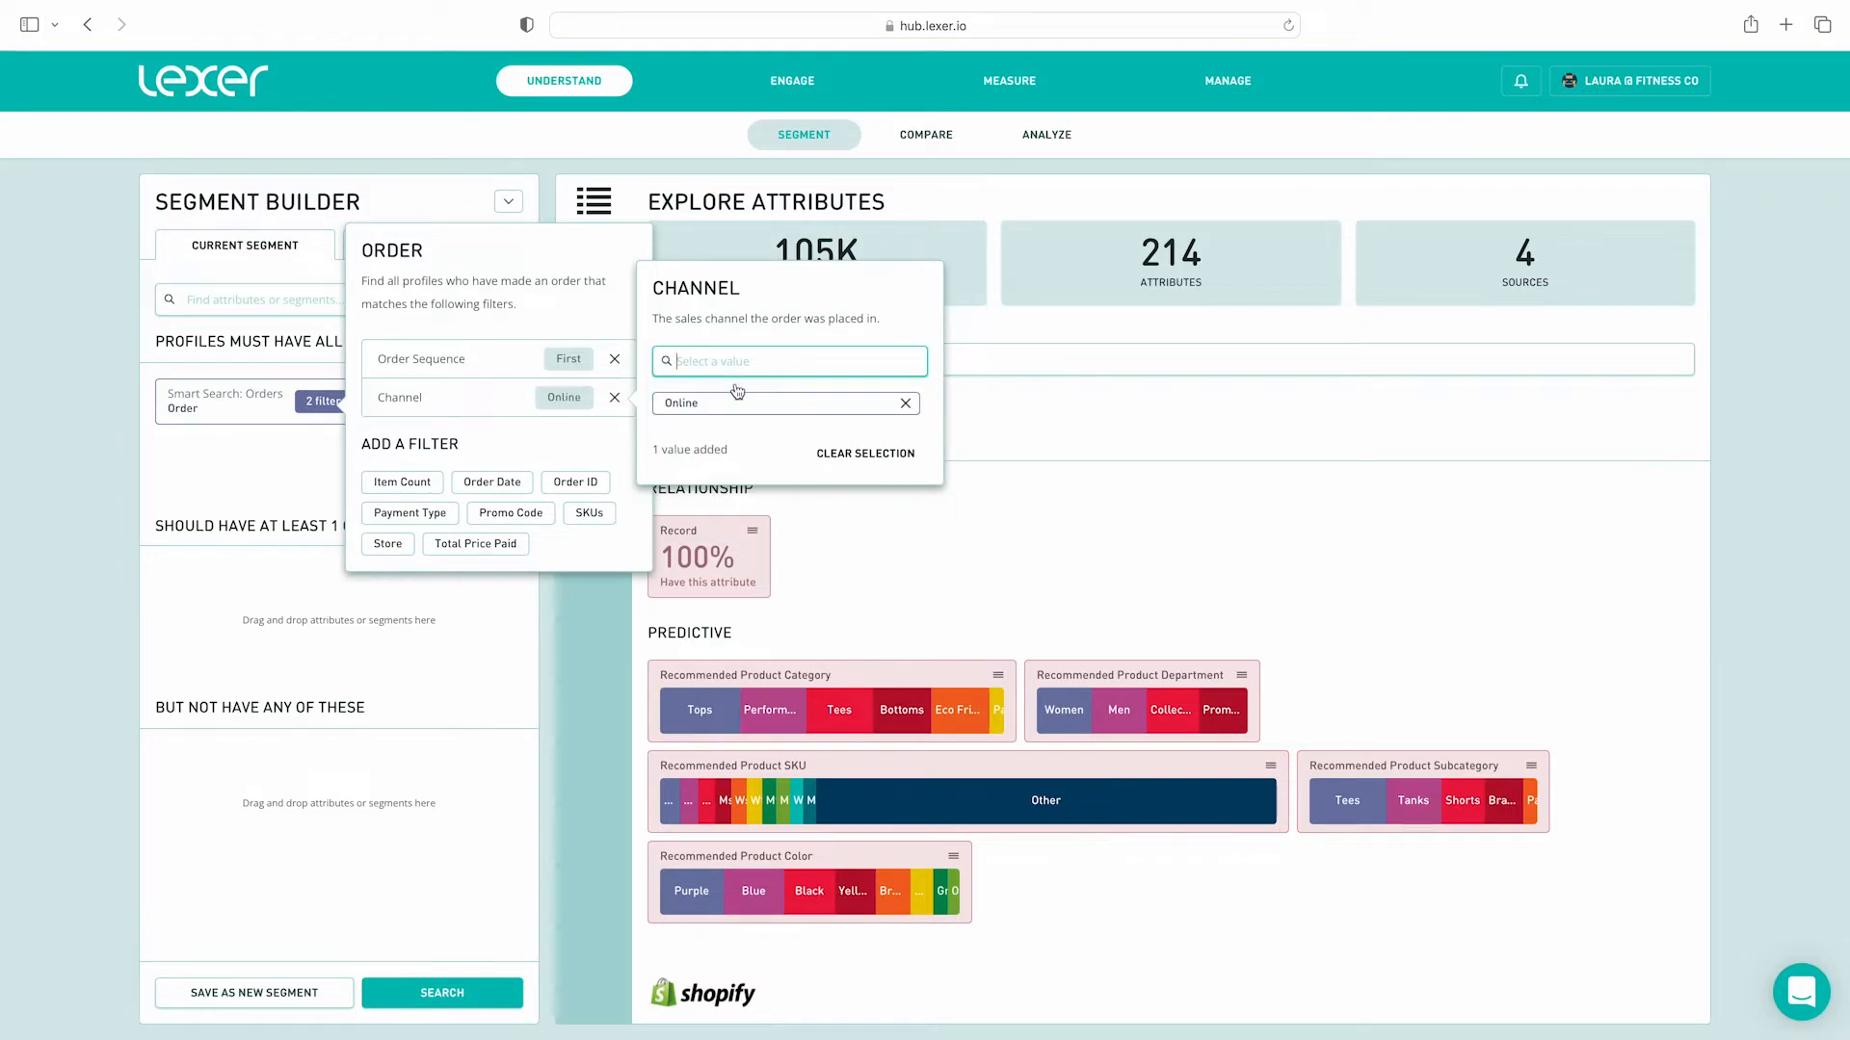
# Add an Order Date filter for the last 30 days to the Order smart search and run the search.
pyautogui.click(496, 482)
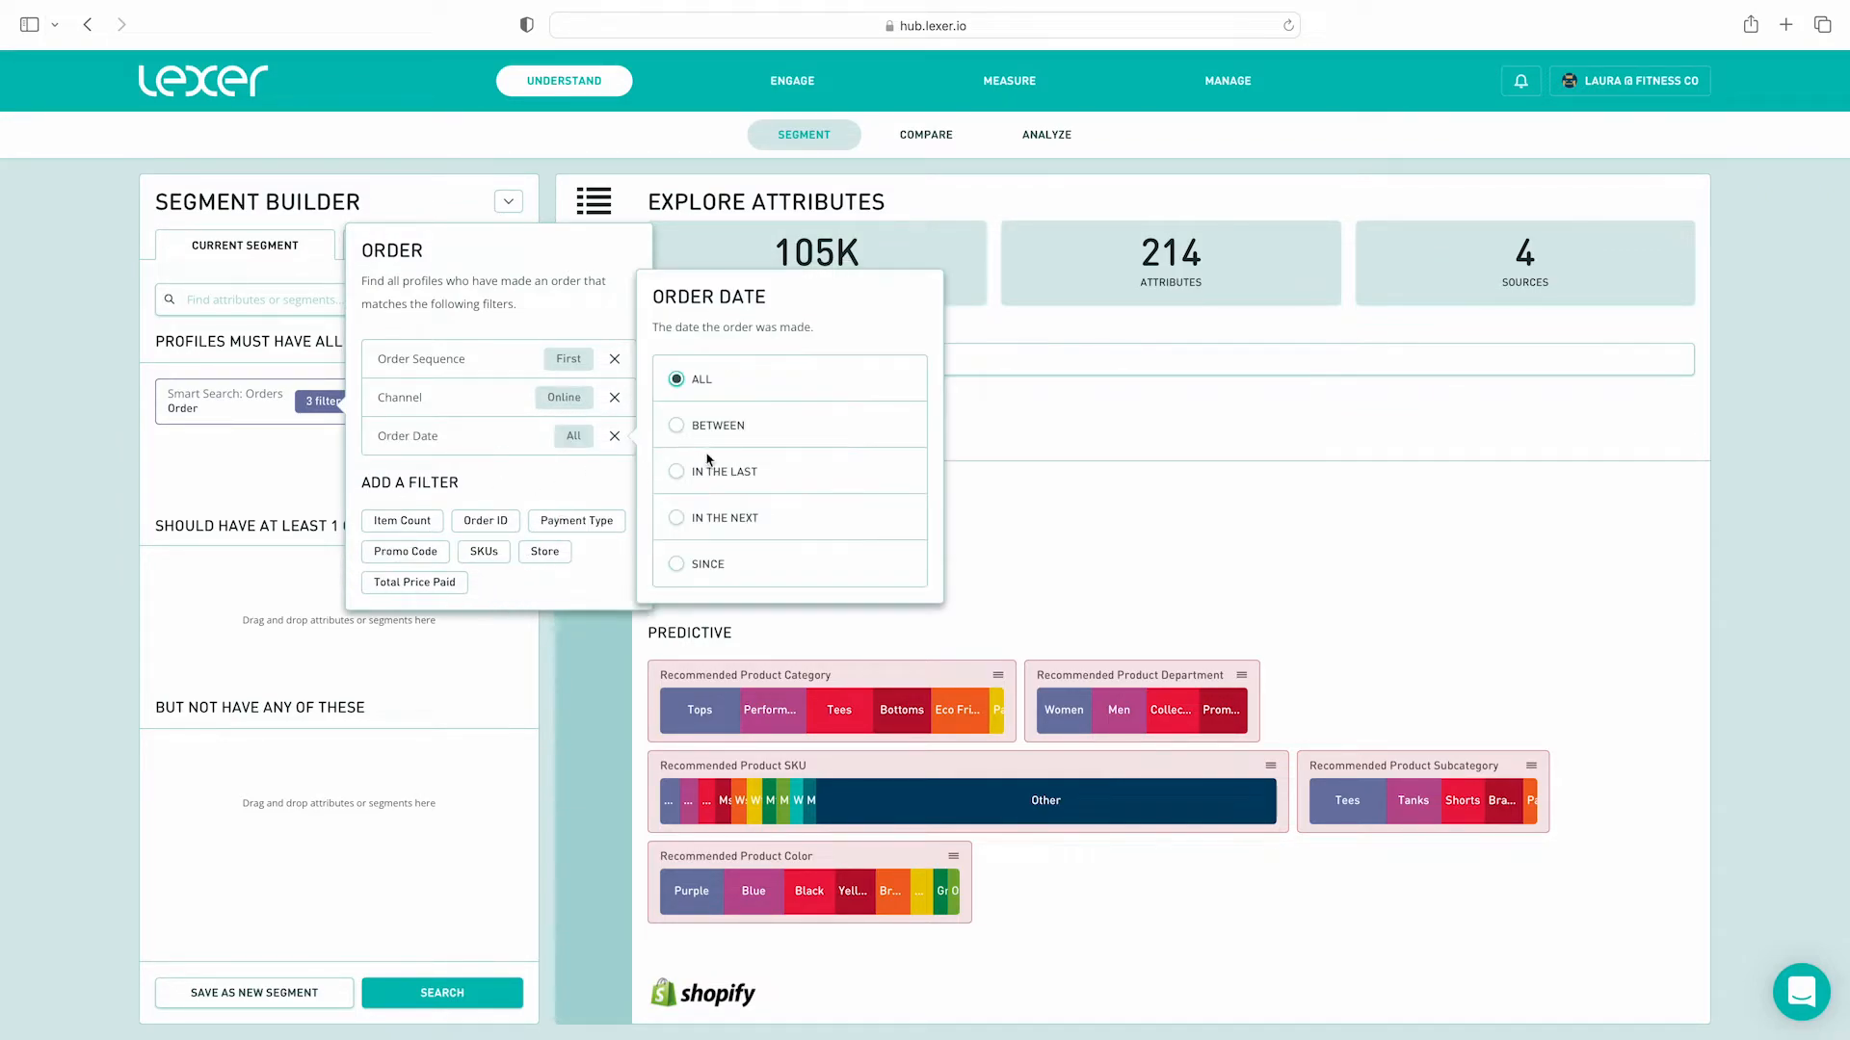
pyautogui.click(677, 471)
pyautogui.click(683, 502)
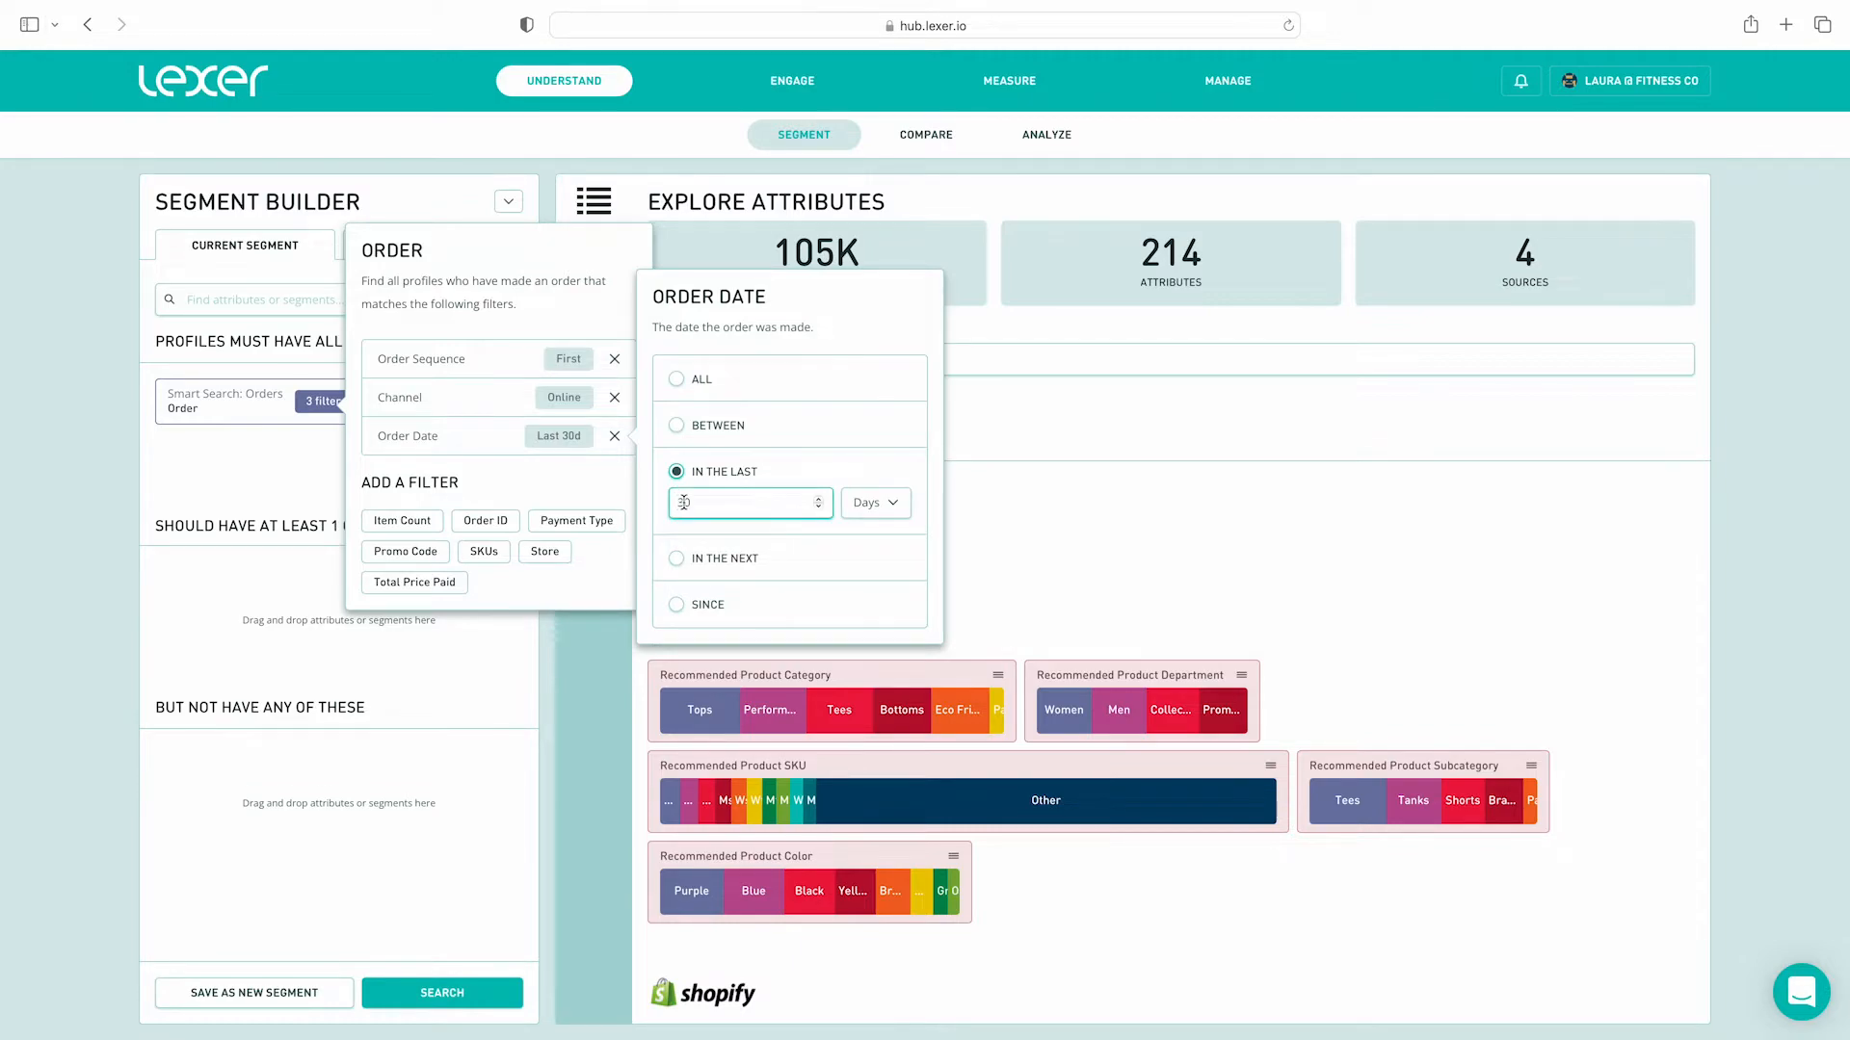
pyautogui.click(472, 993)
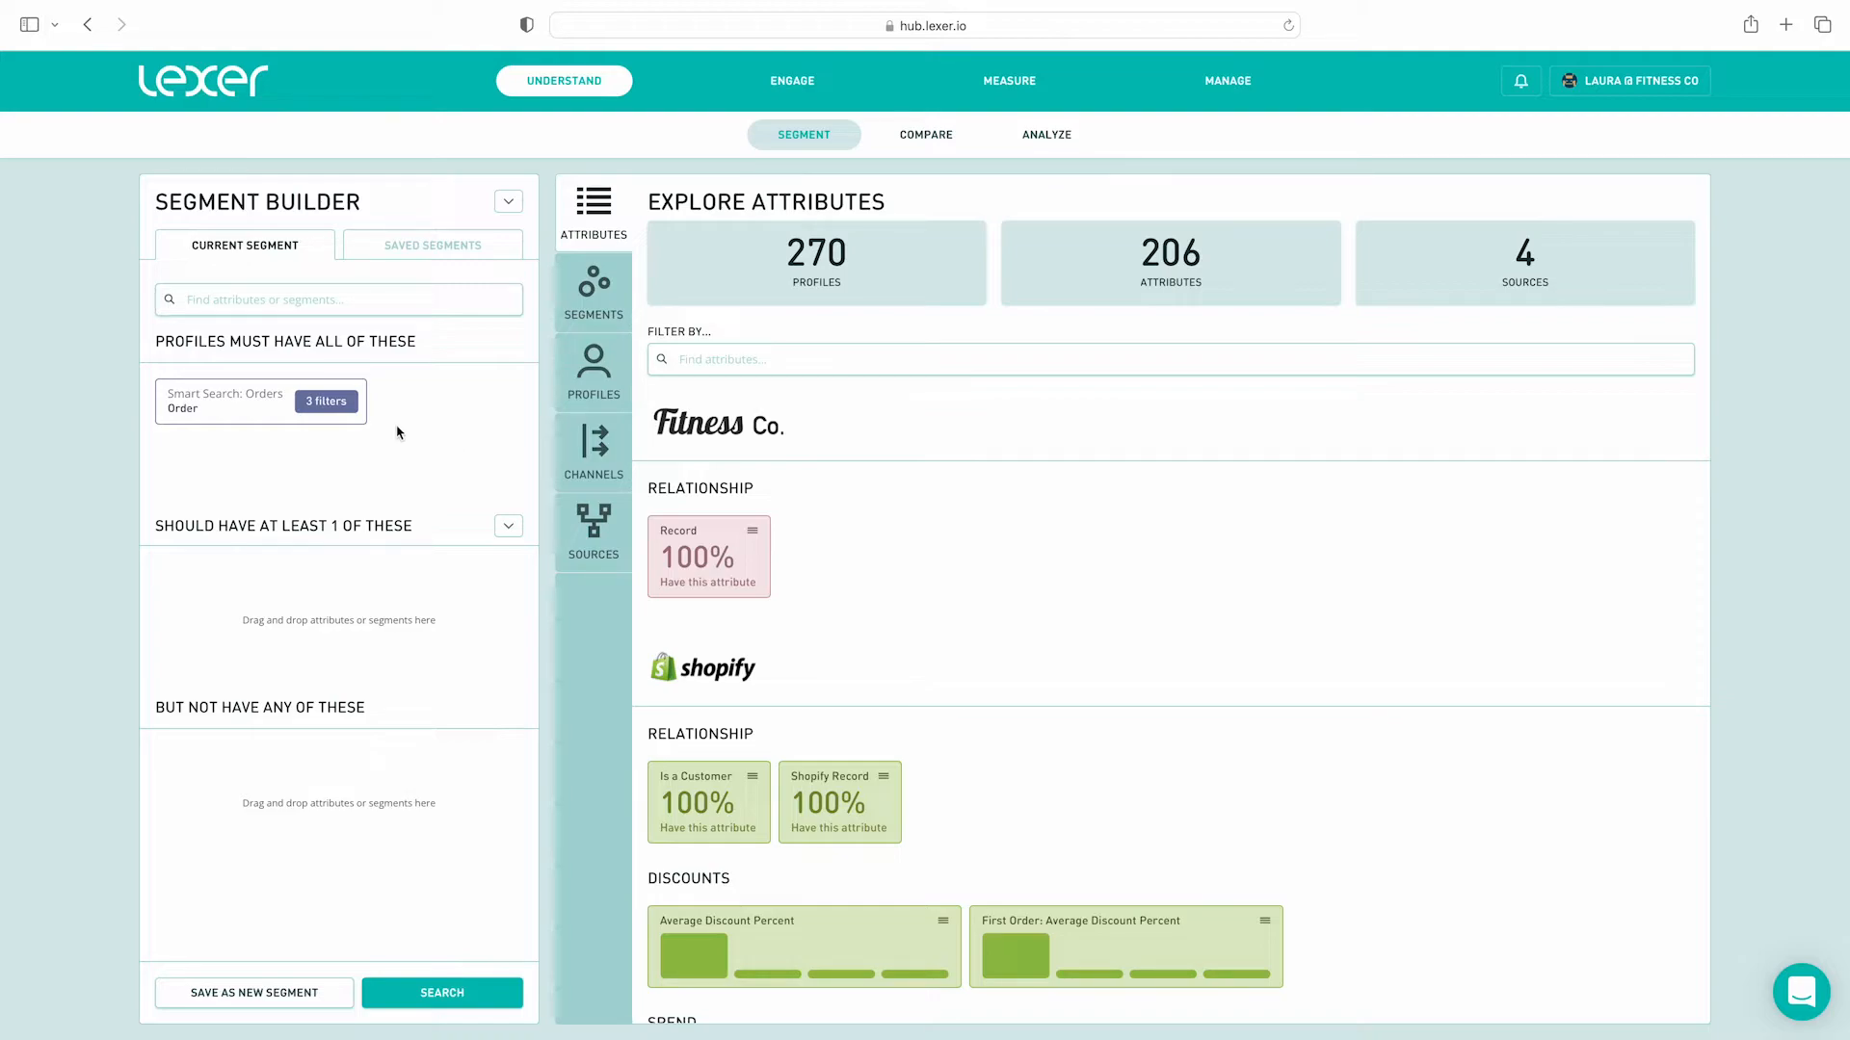
# Remove the Order smart search from the segment and add the Product Purchased smart search instead.
pyautogui.click(284, 405)
pyautogui.click(342, 302)
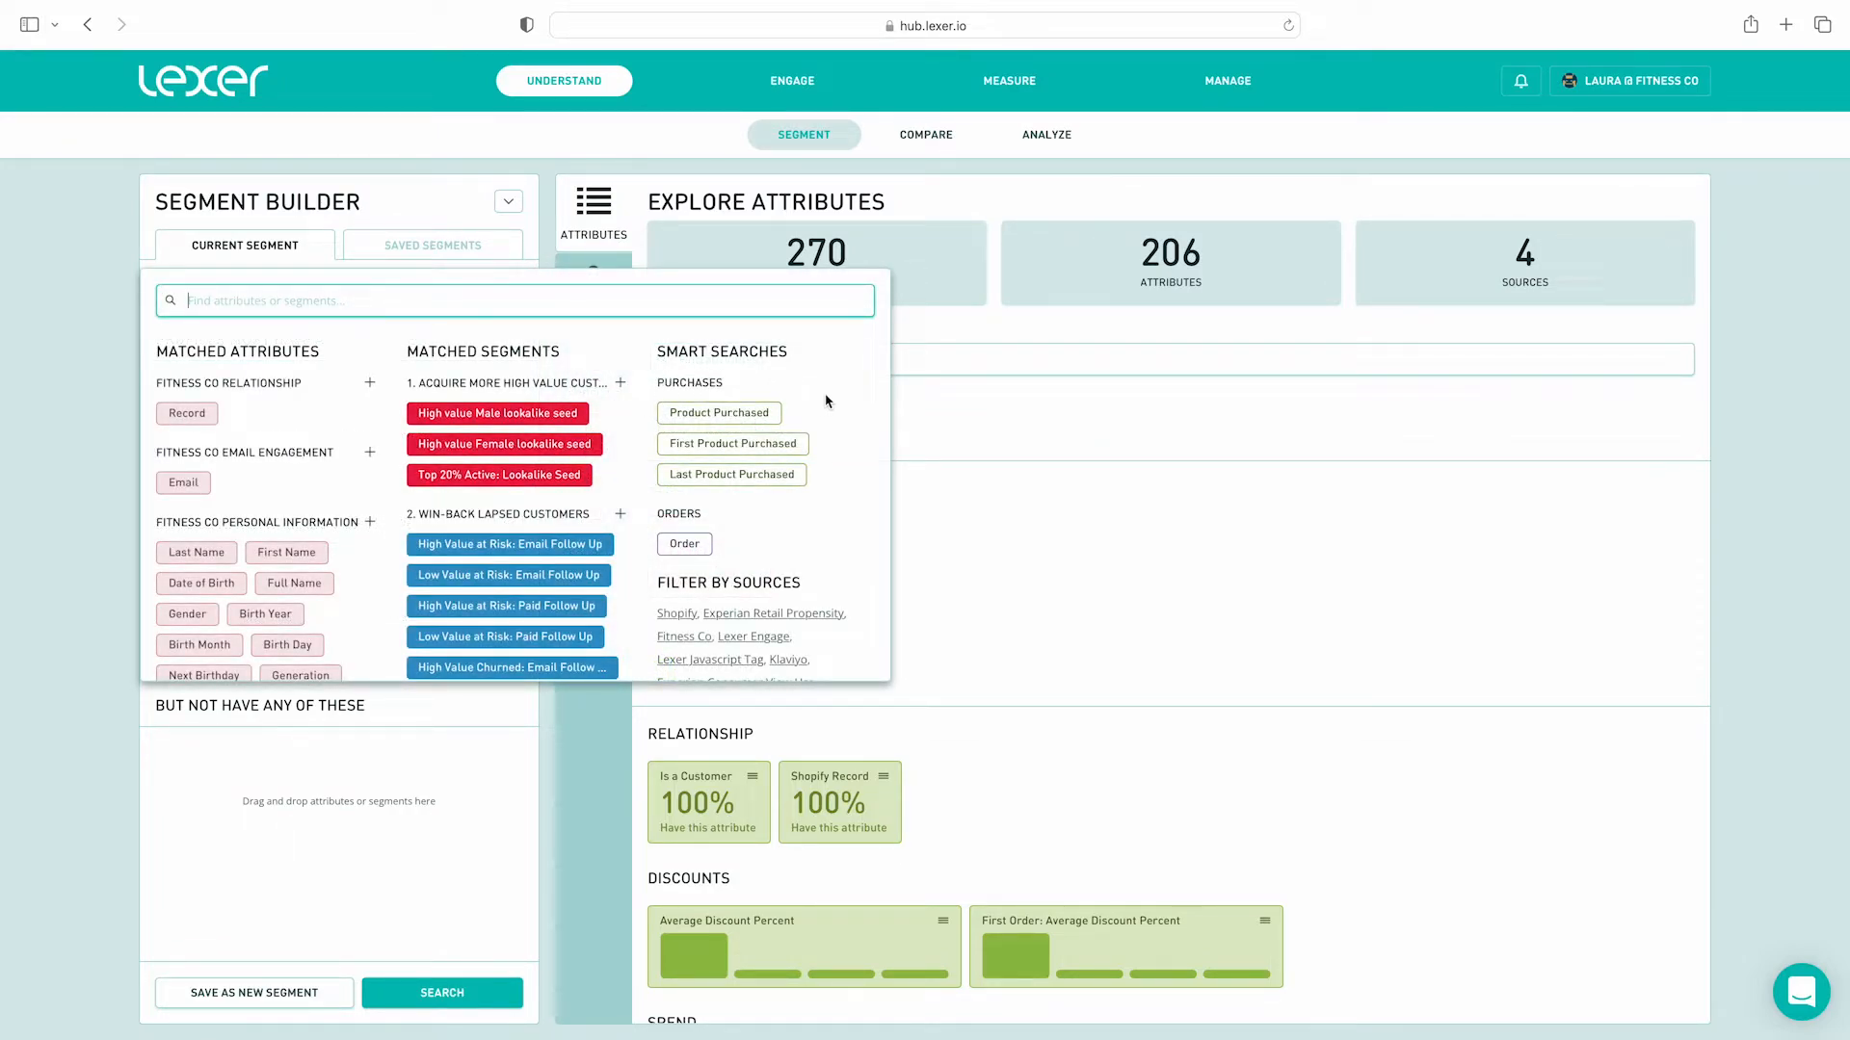
pyautogui.click(771, 414)
# Add a Product Name filter to Product Purchased with the value Selene Yoga Hoodie.
pyautogui.click(343, 405)
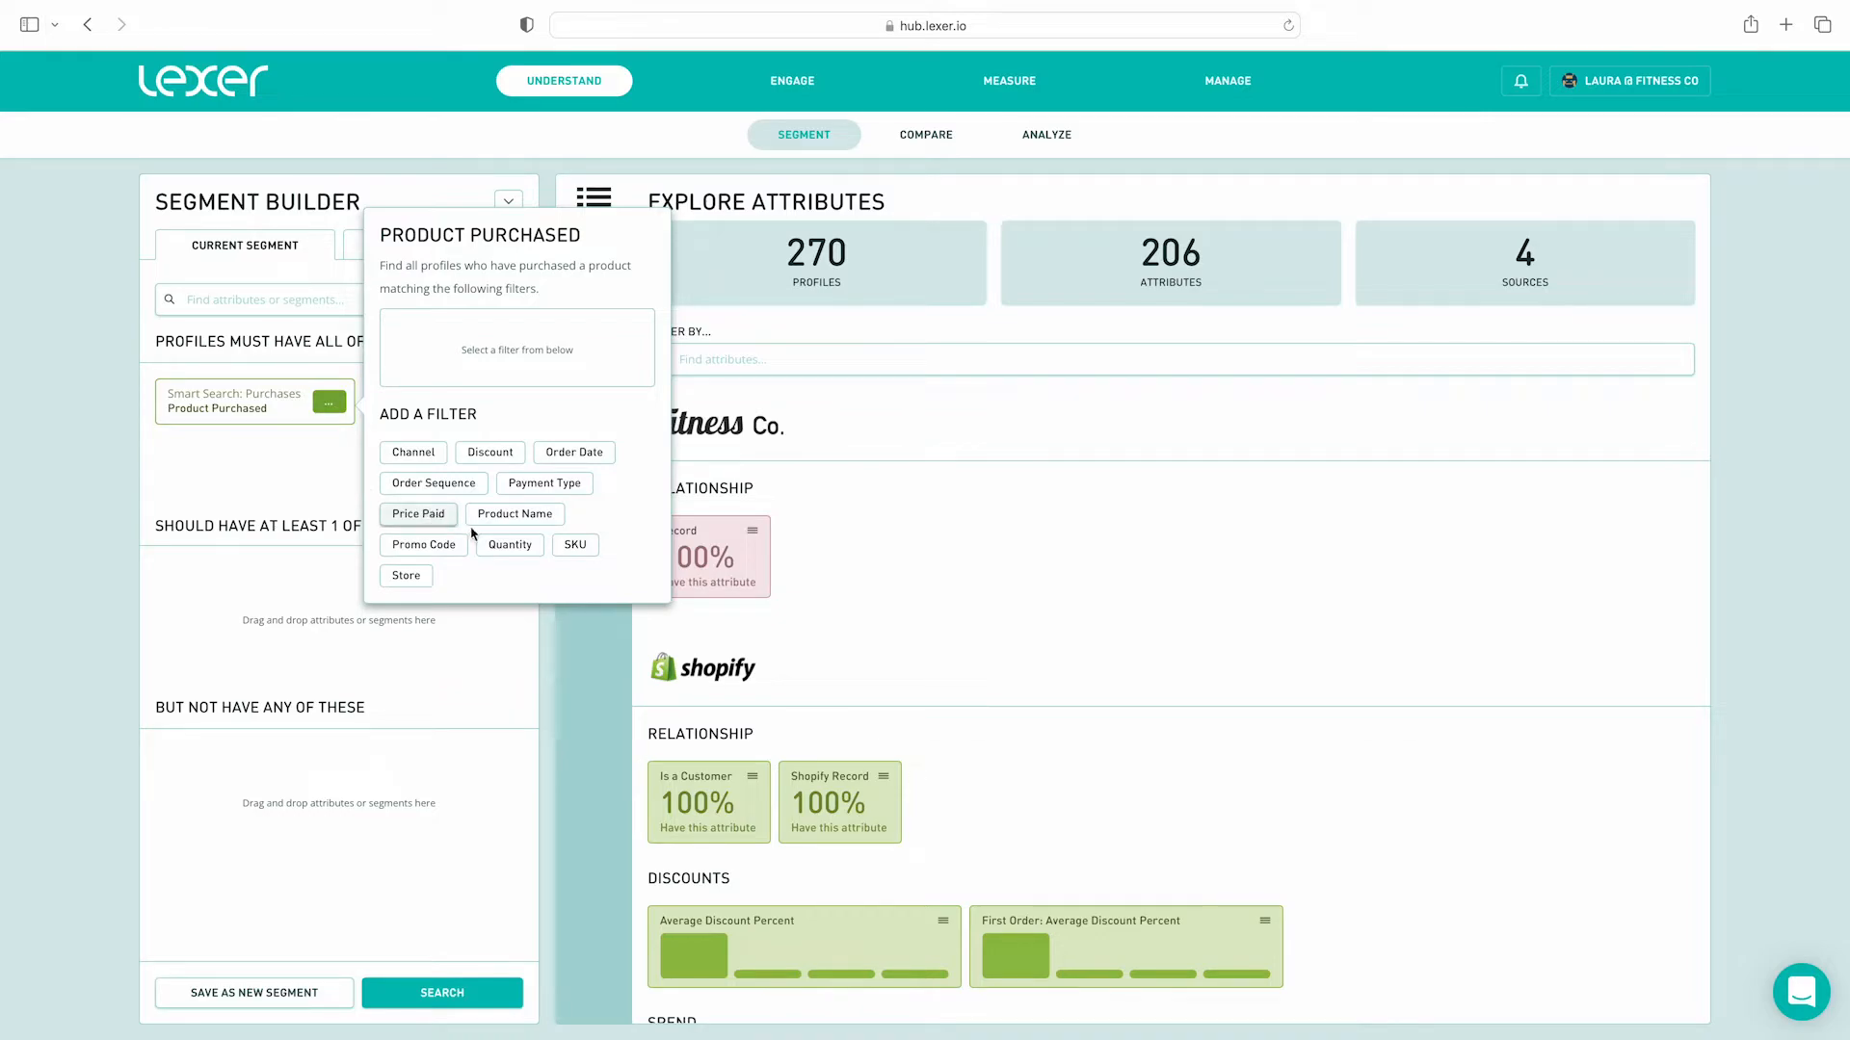
pyautogui.click(559, 517)
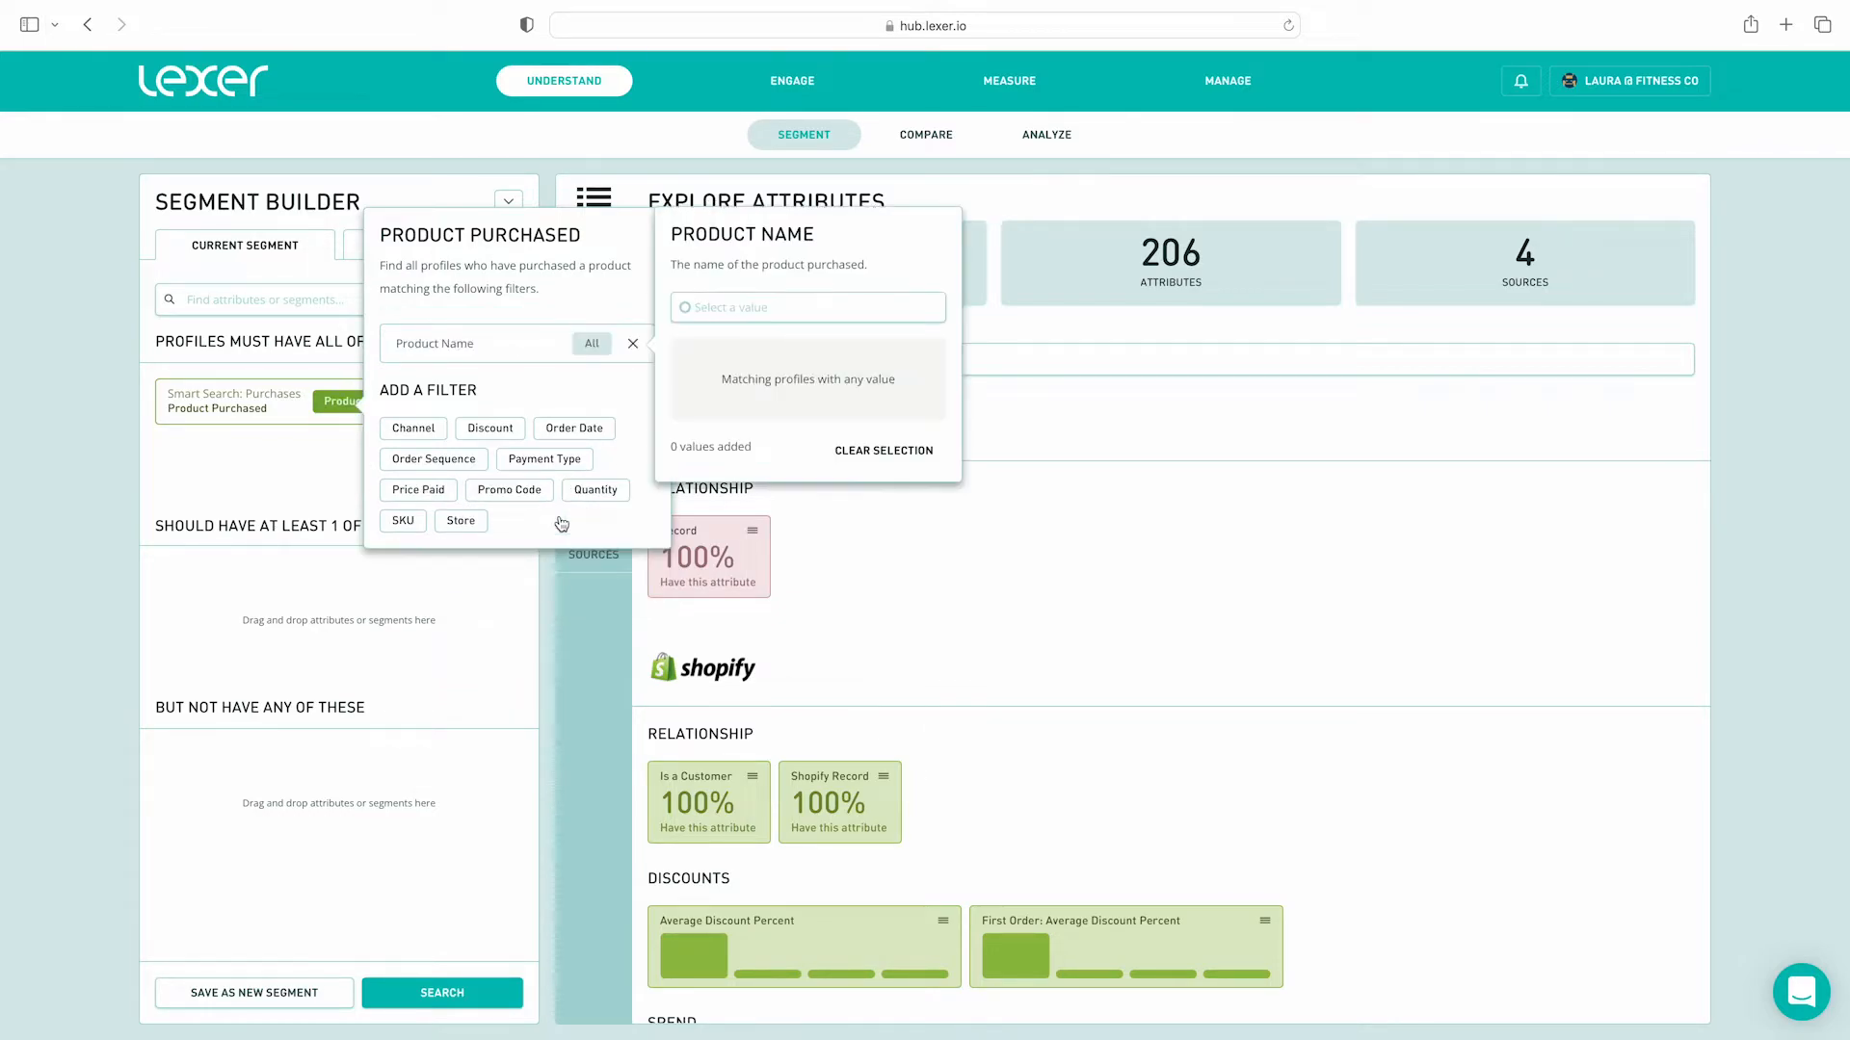
pyautogui.click(757, 306)
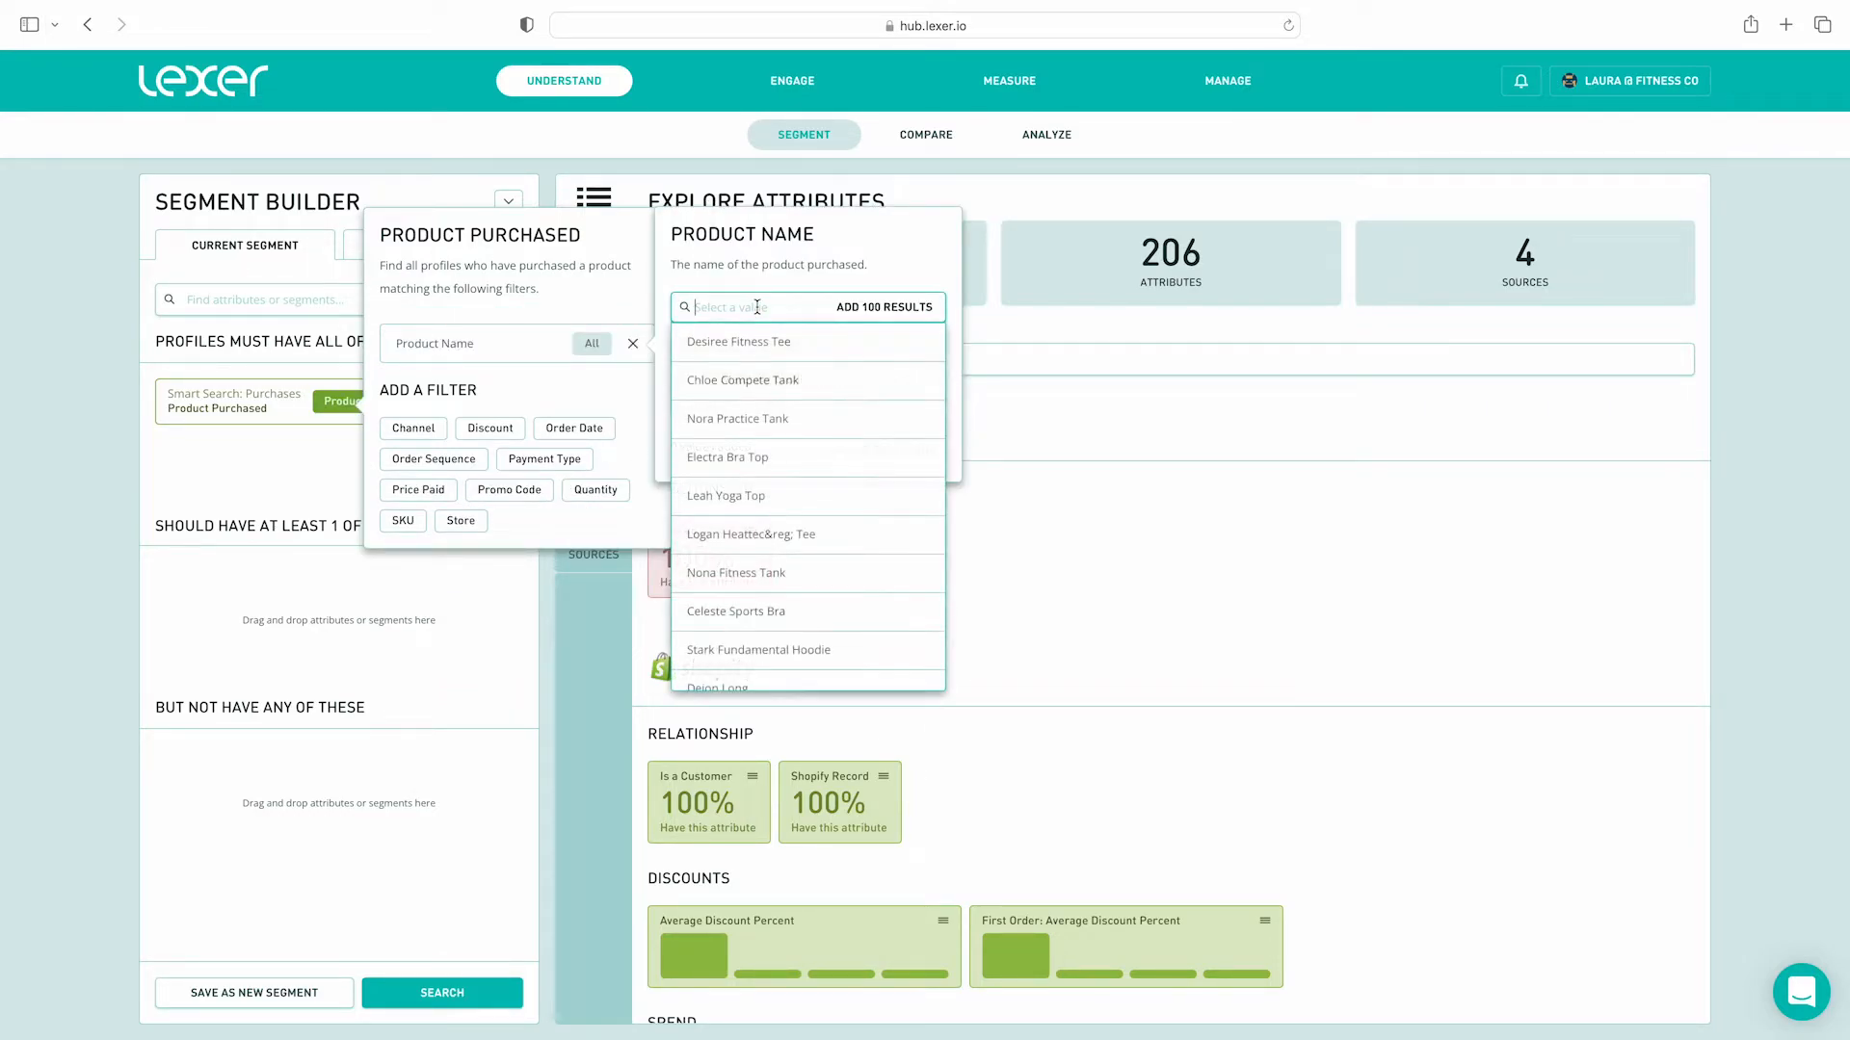
pyautogui.write('selene')
pyautogui.click(746, 343)
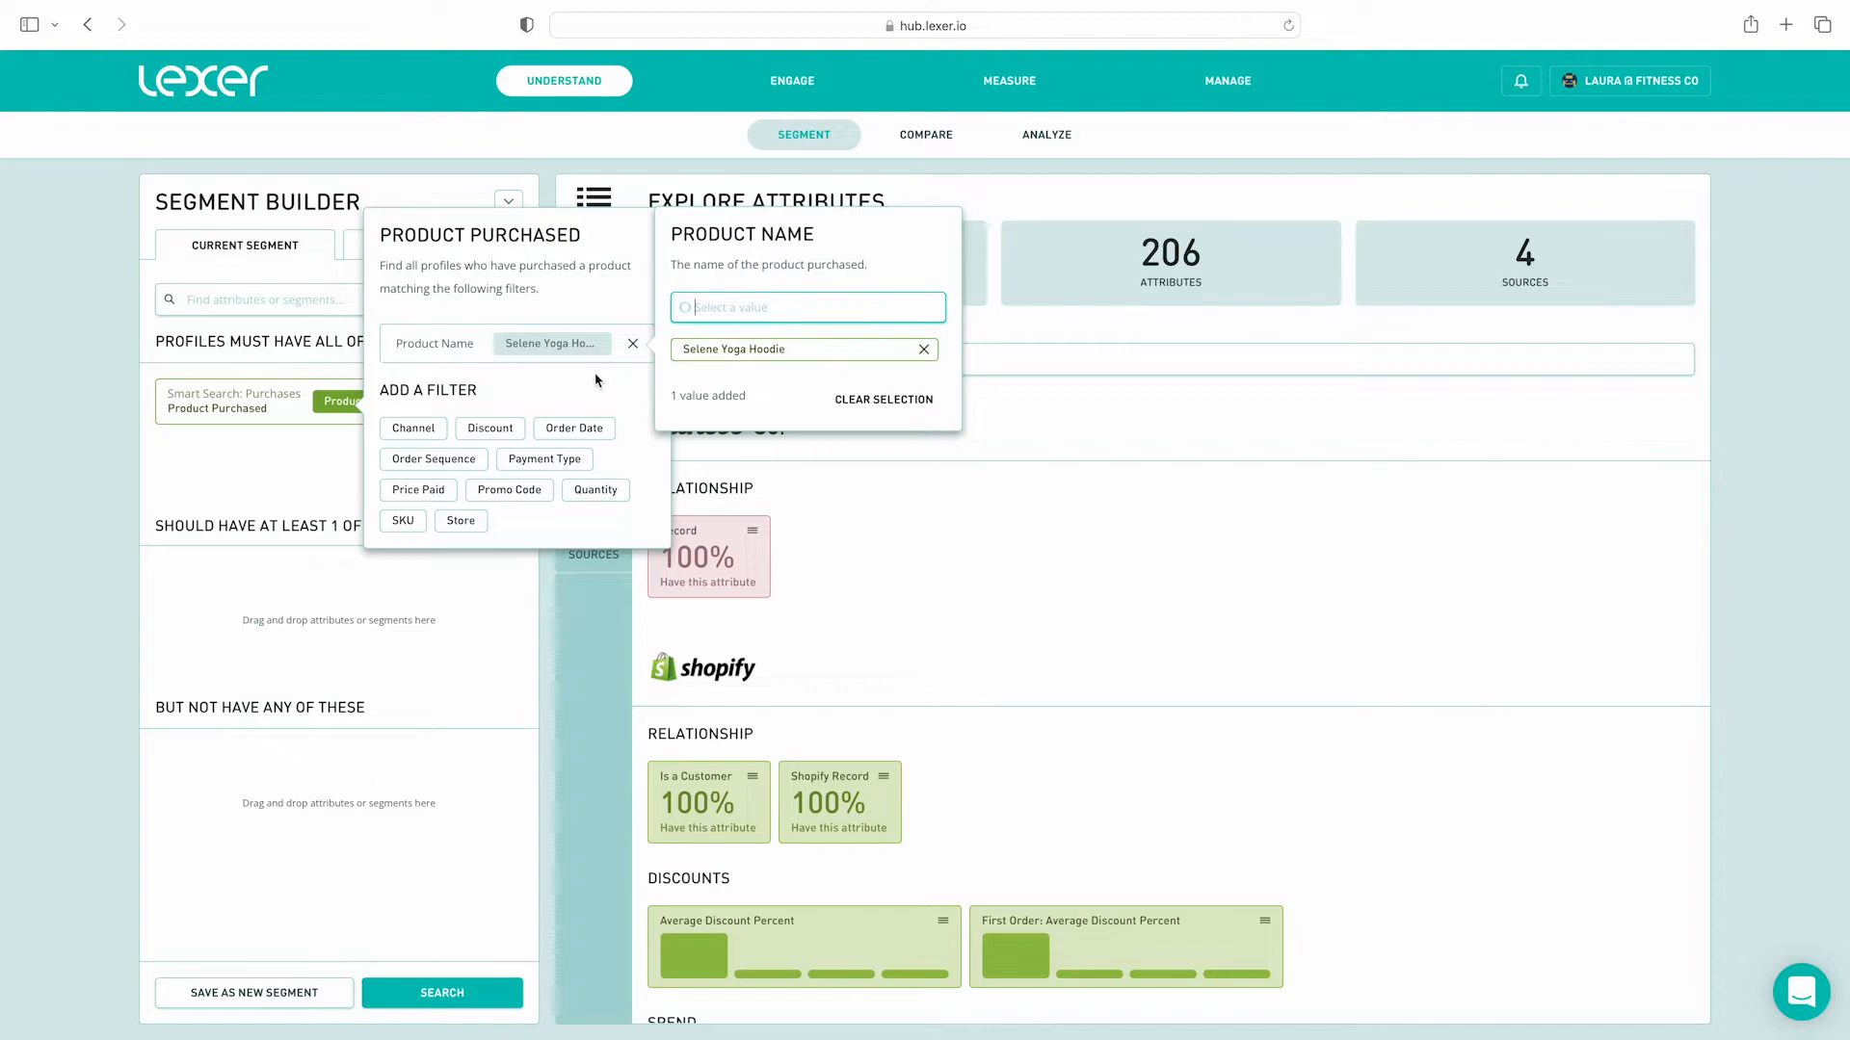
# Add an Order Sequence filter to Product Purchased that matches the product in the last order.
pyautogui.click(434, 459)
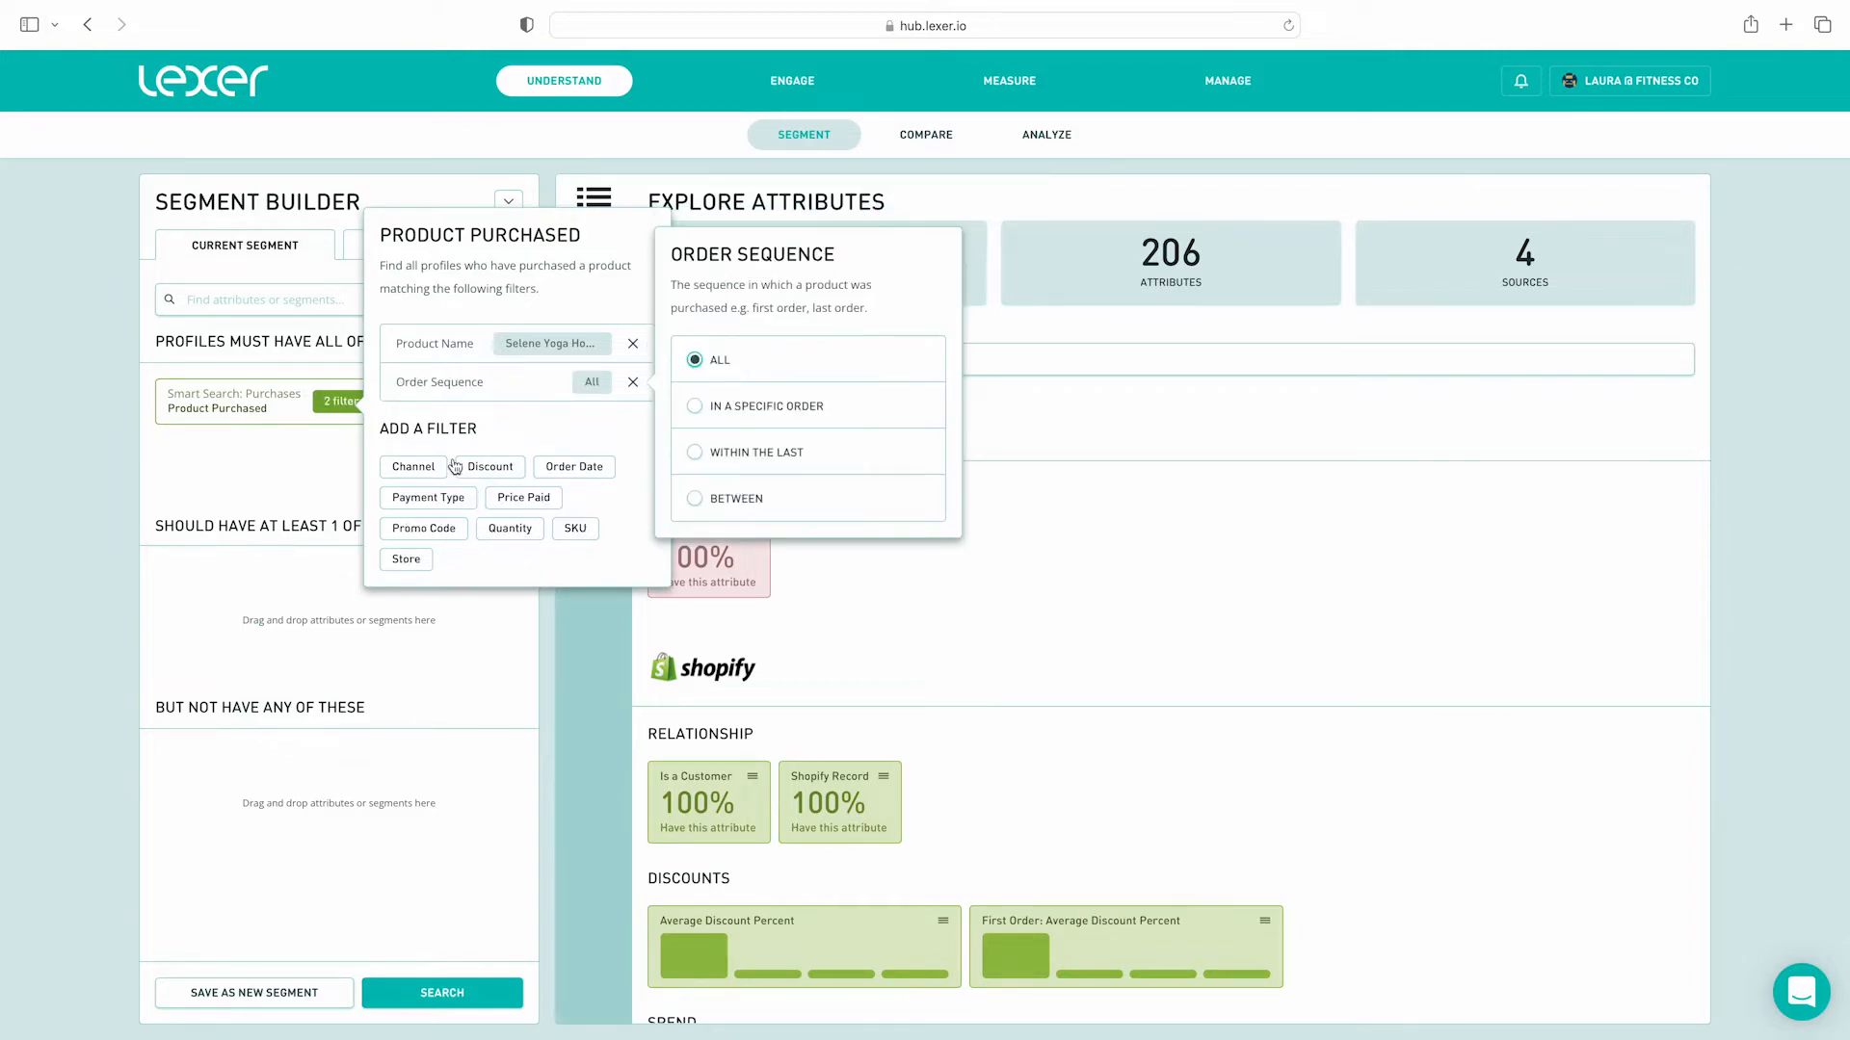
pyautogui.click(695, 406)
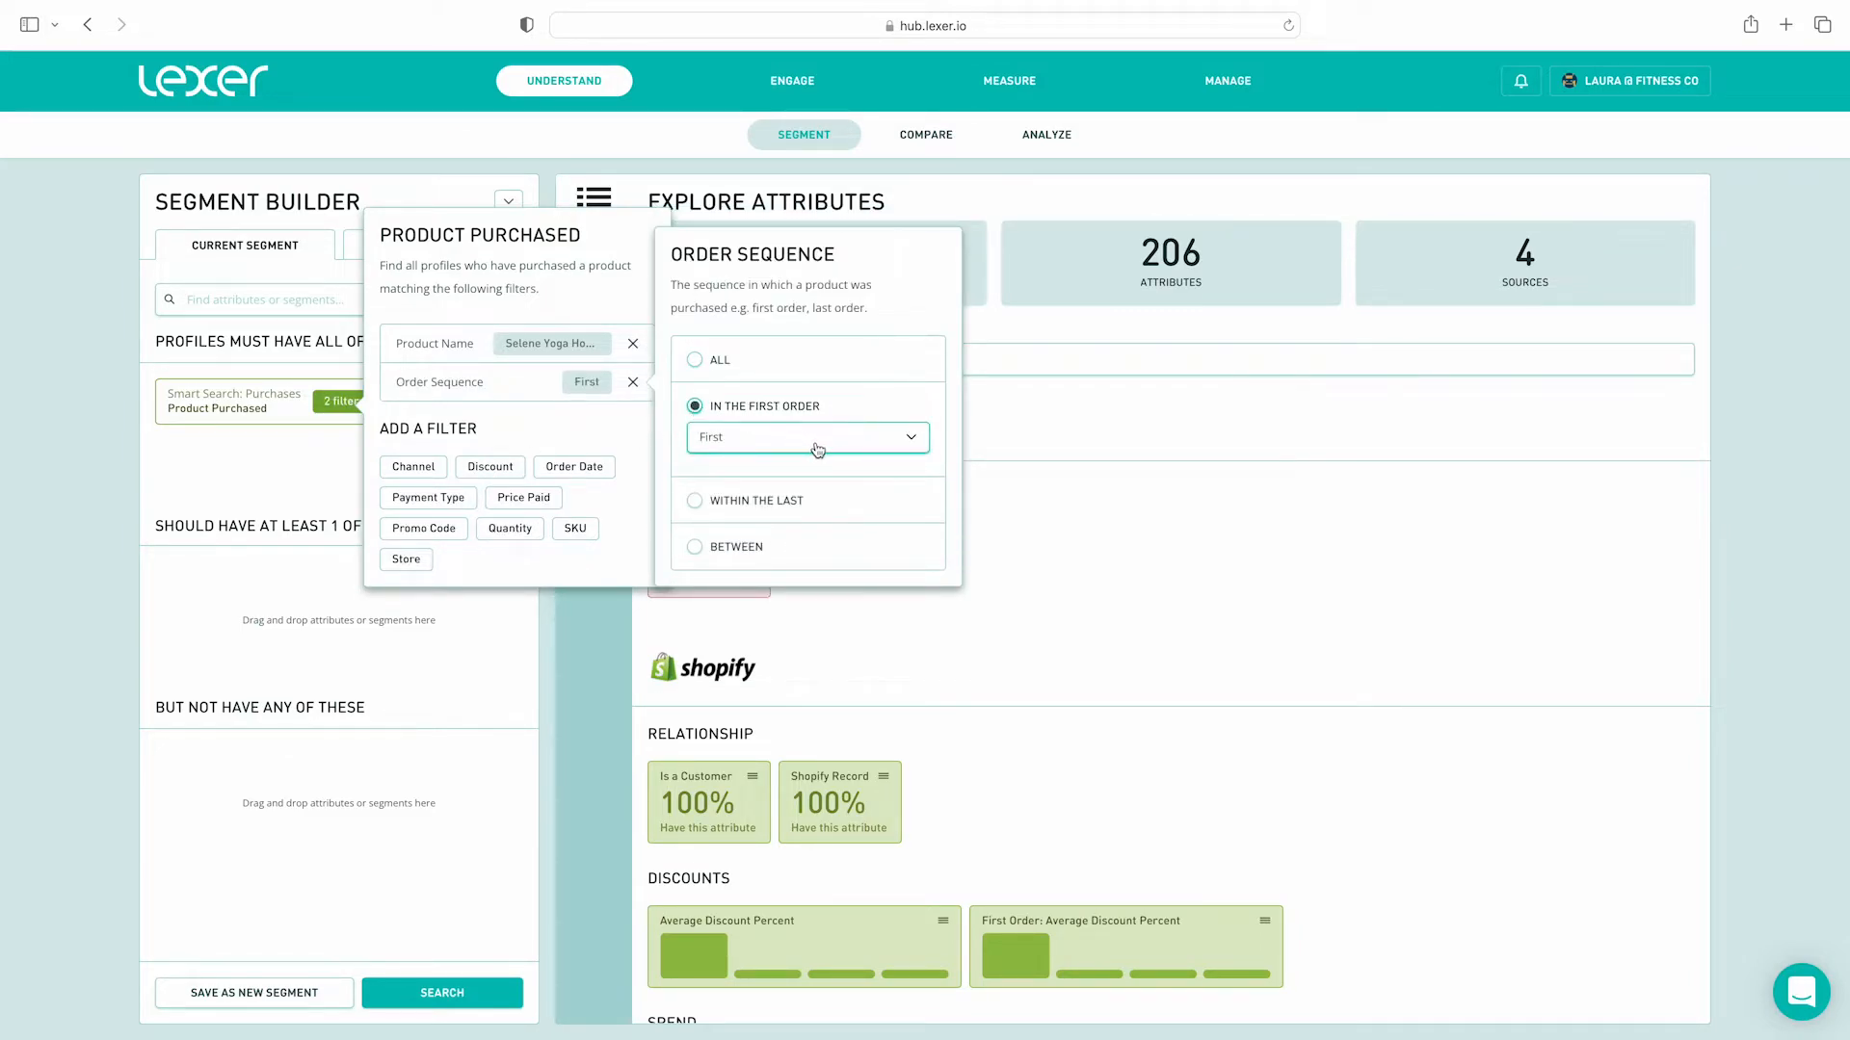
pyautogui.click(817, 448)
pyautogui.click(726, 589)
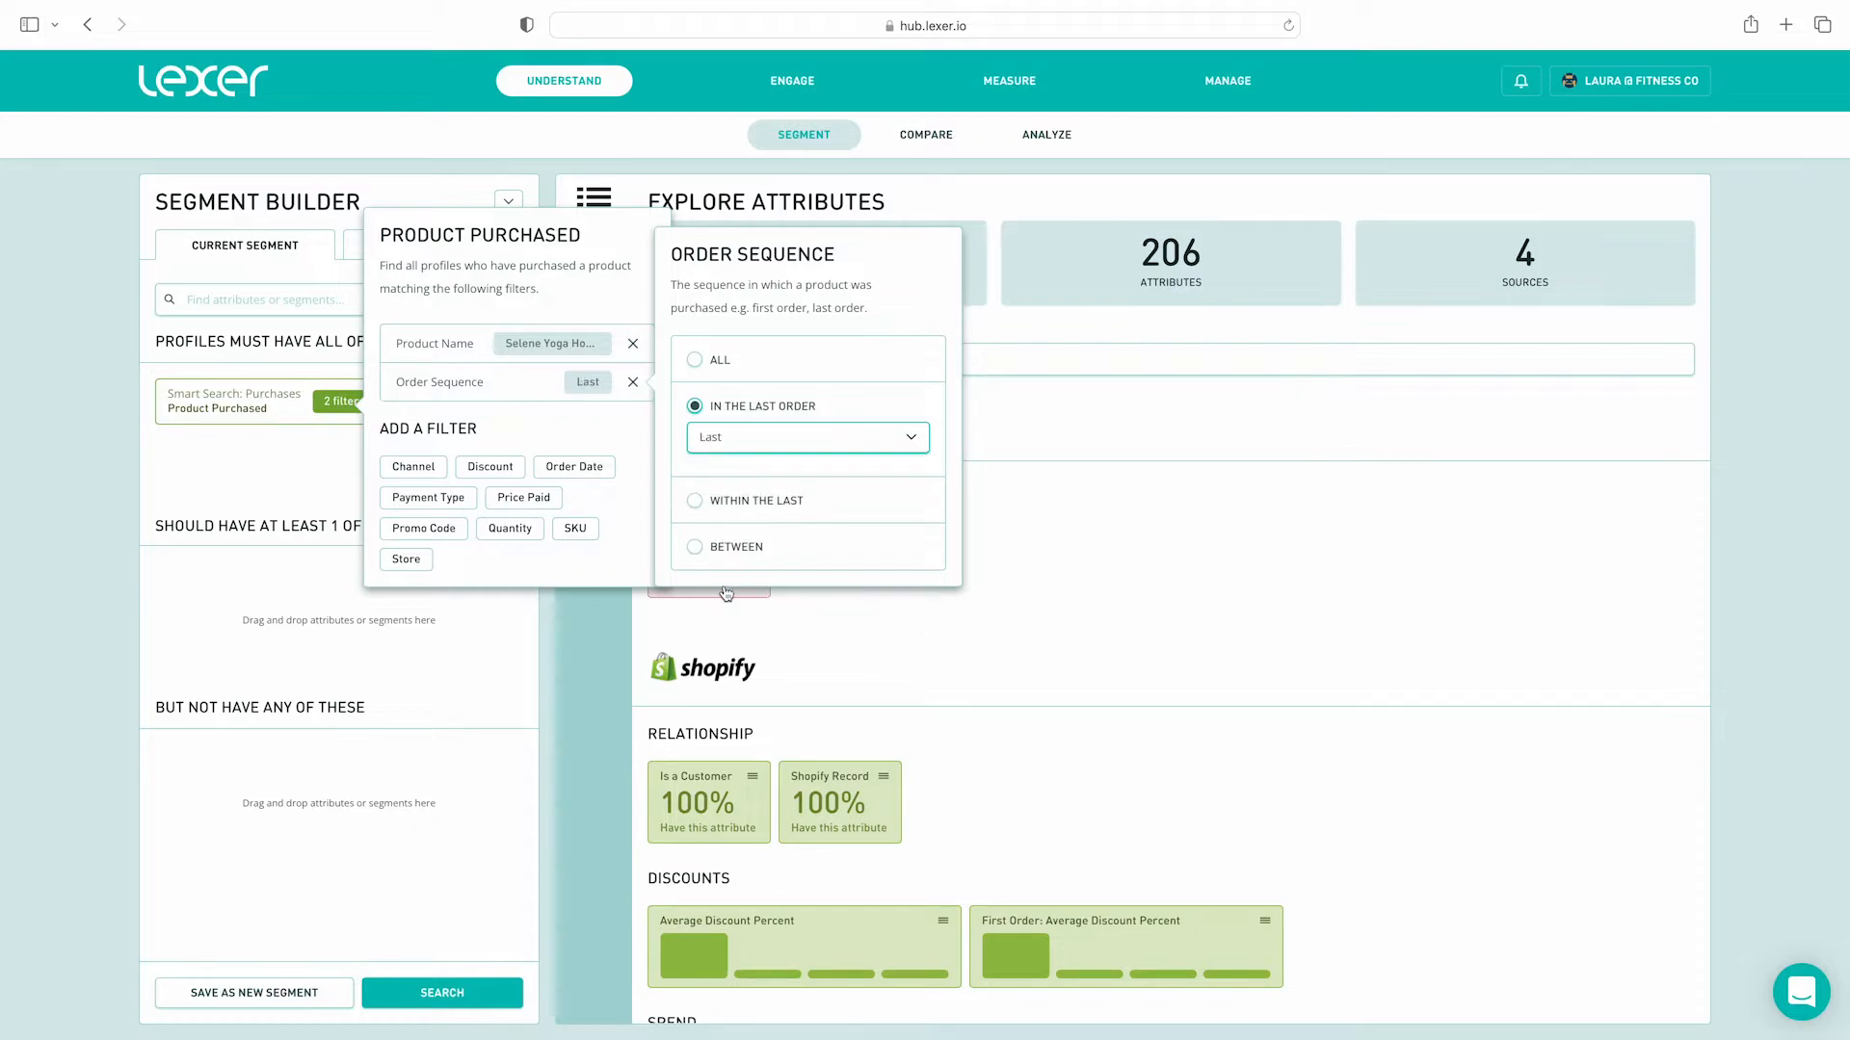
# Add an Order Date filter for the last 120 days to Product Purchased and run the search.
pyautogui.click(575, 467)
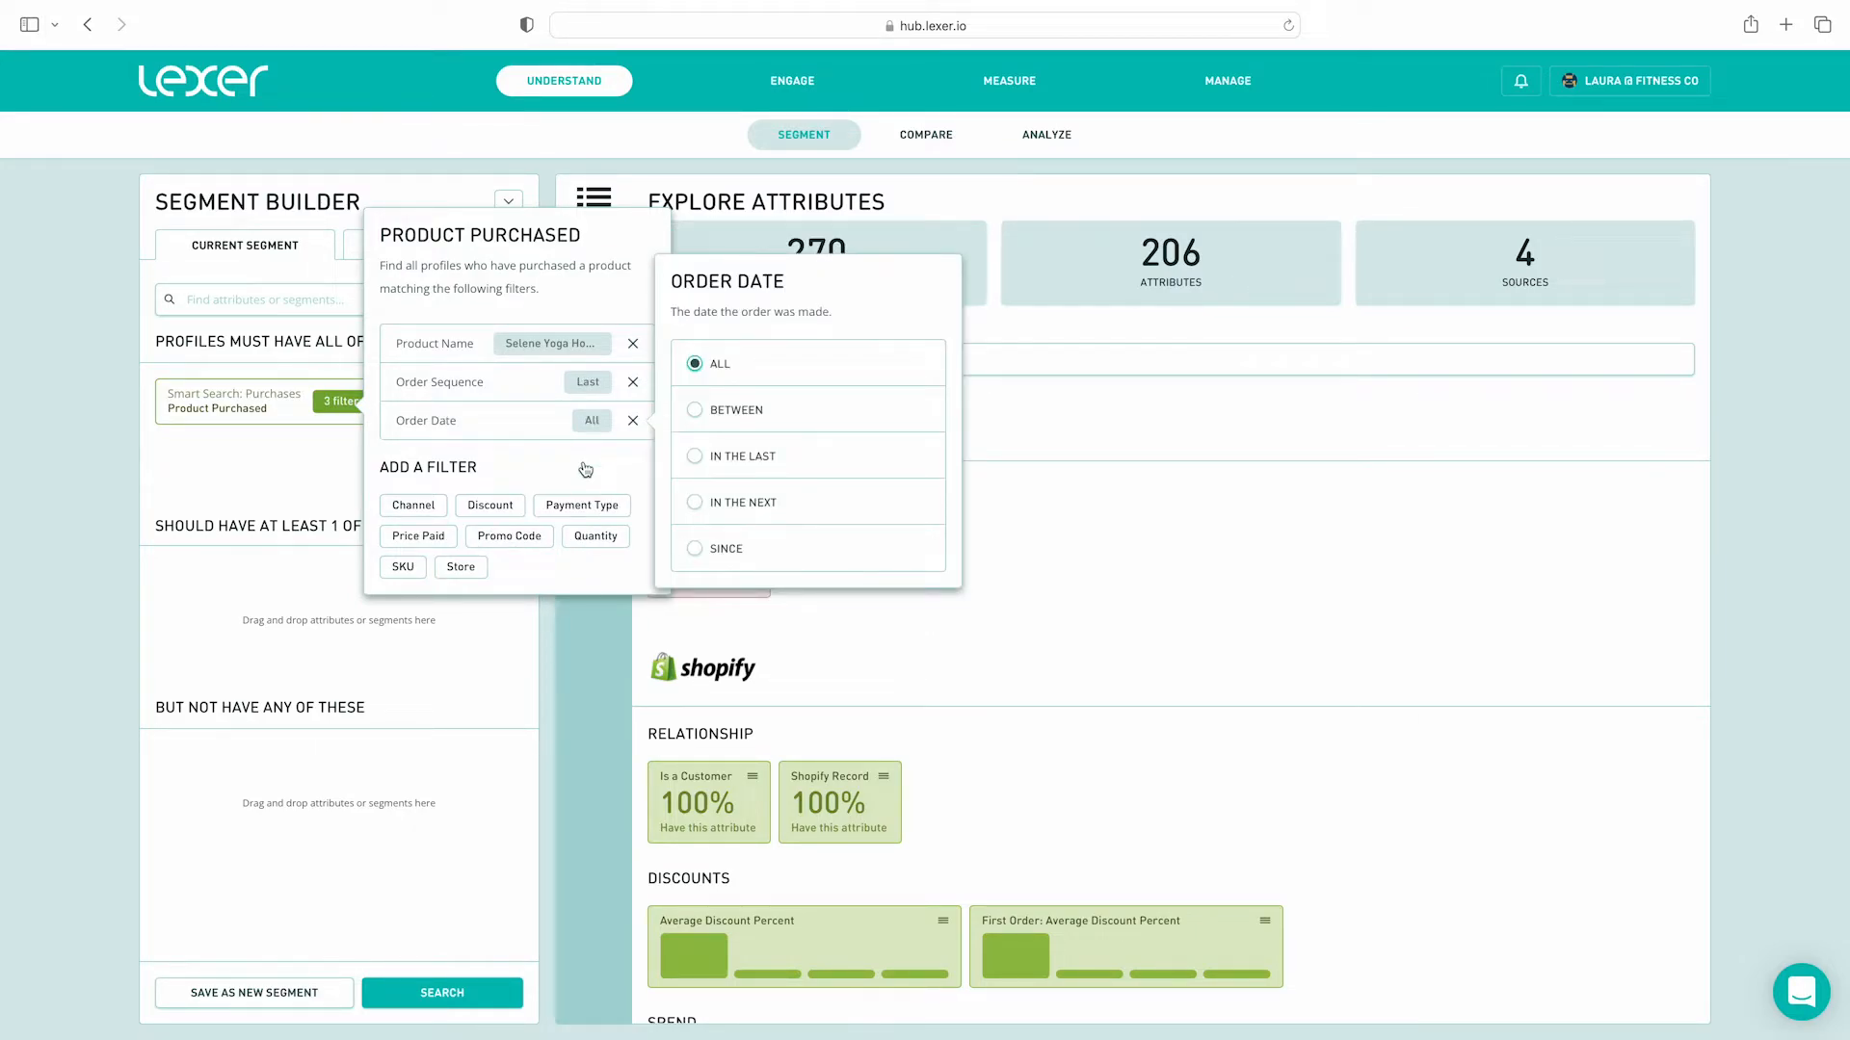
pyautogui.click(695, 458)
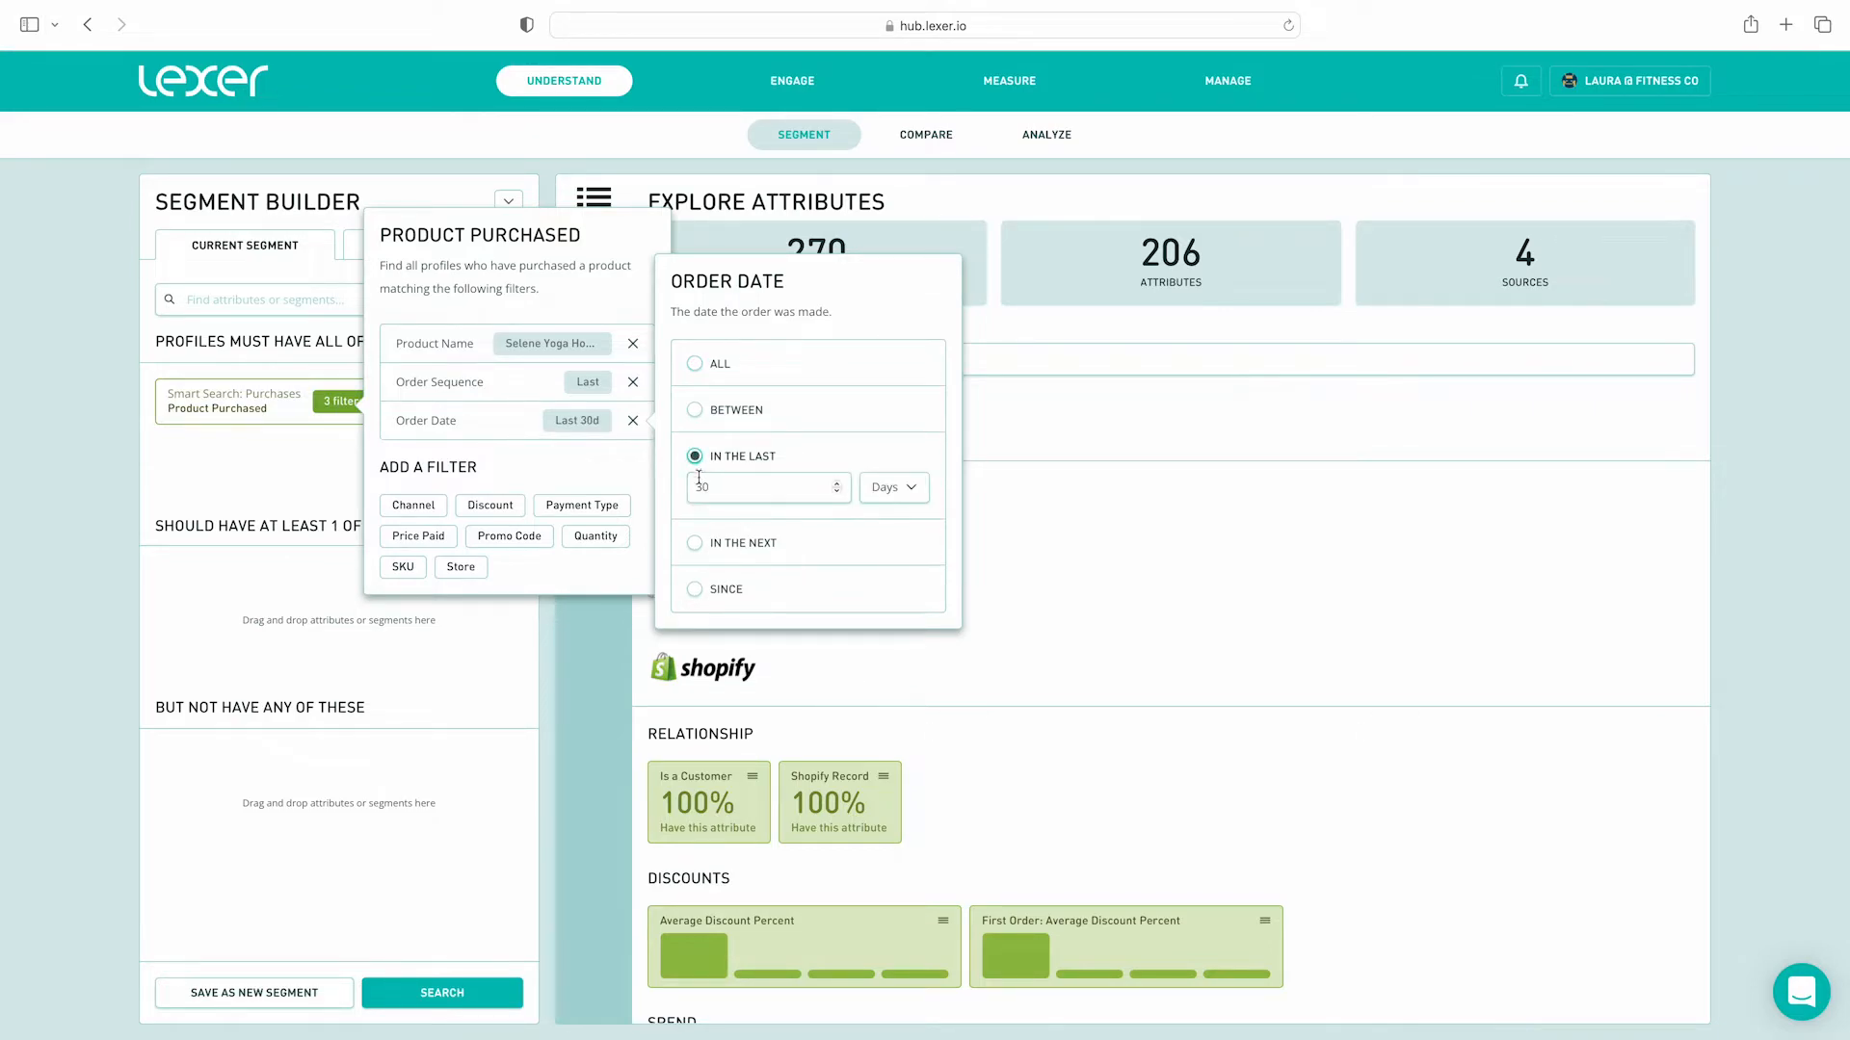
pyautogui.click(702, 486)
pyautogui.press('BackSpace')
pyautogui.press('BackSpace')
pyautogui.write('120')
pyautogui.click(636, 474)
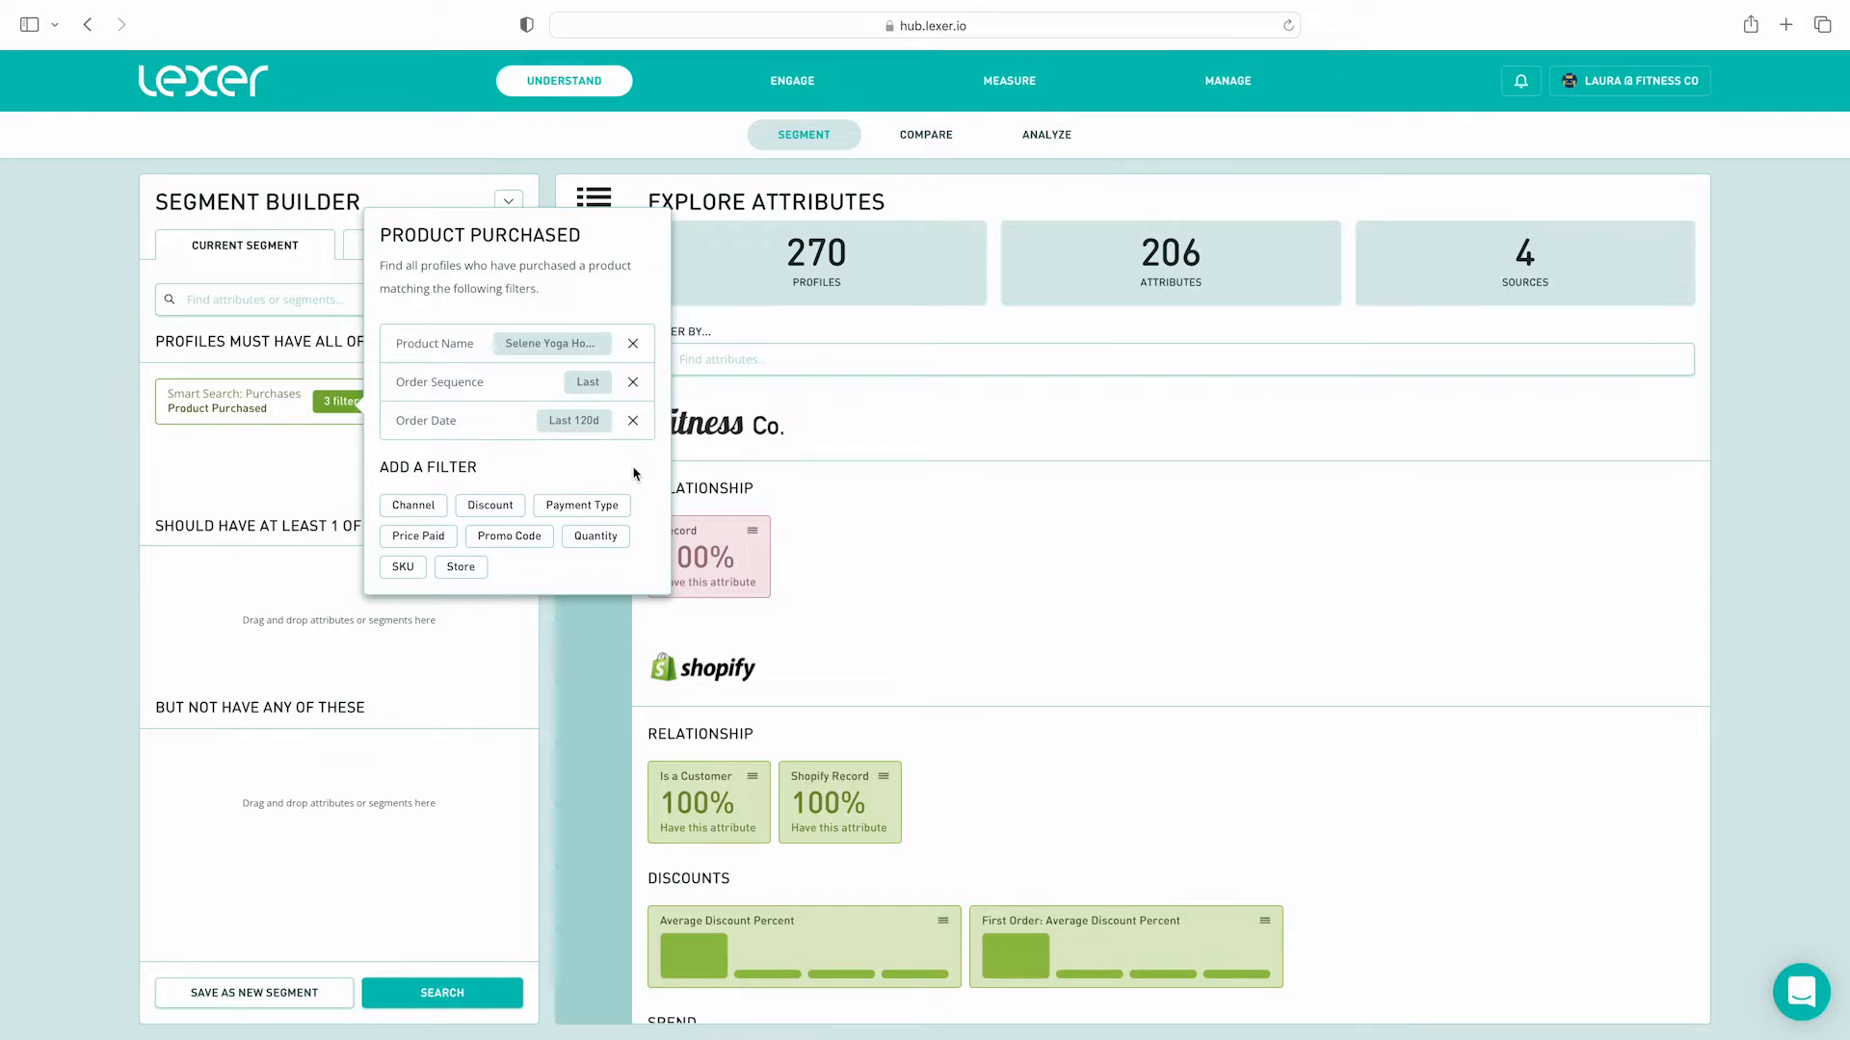
pyautogui.click(445, 992)
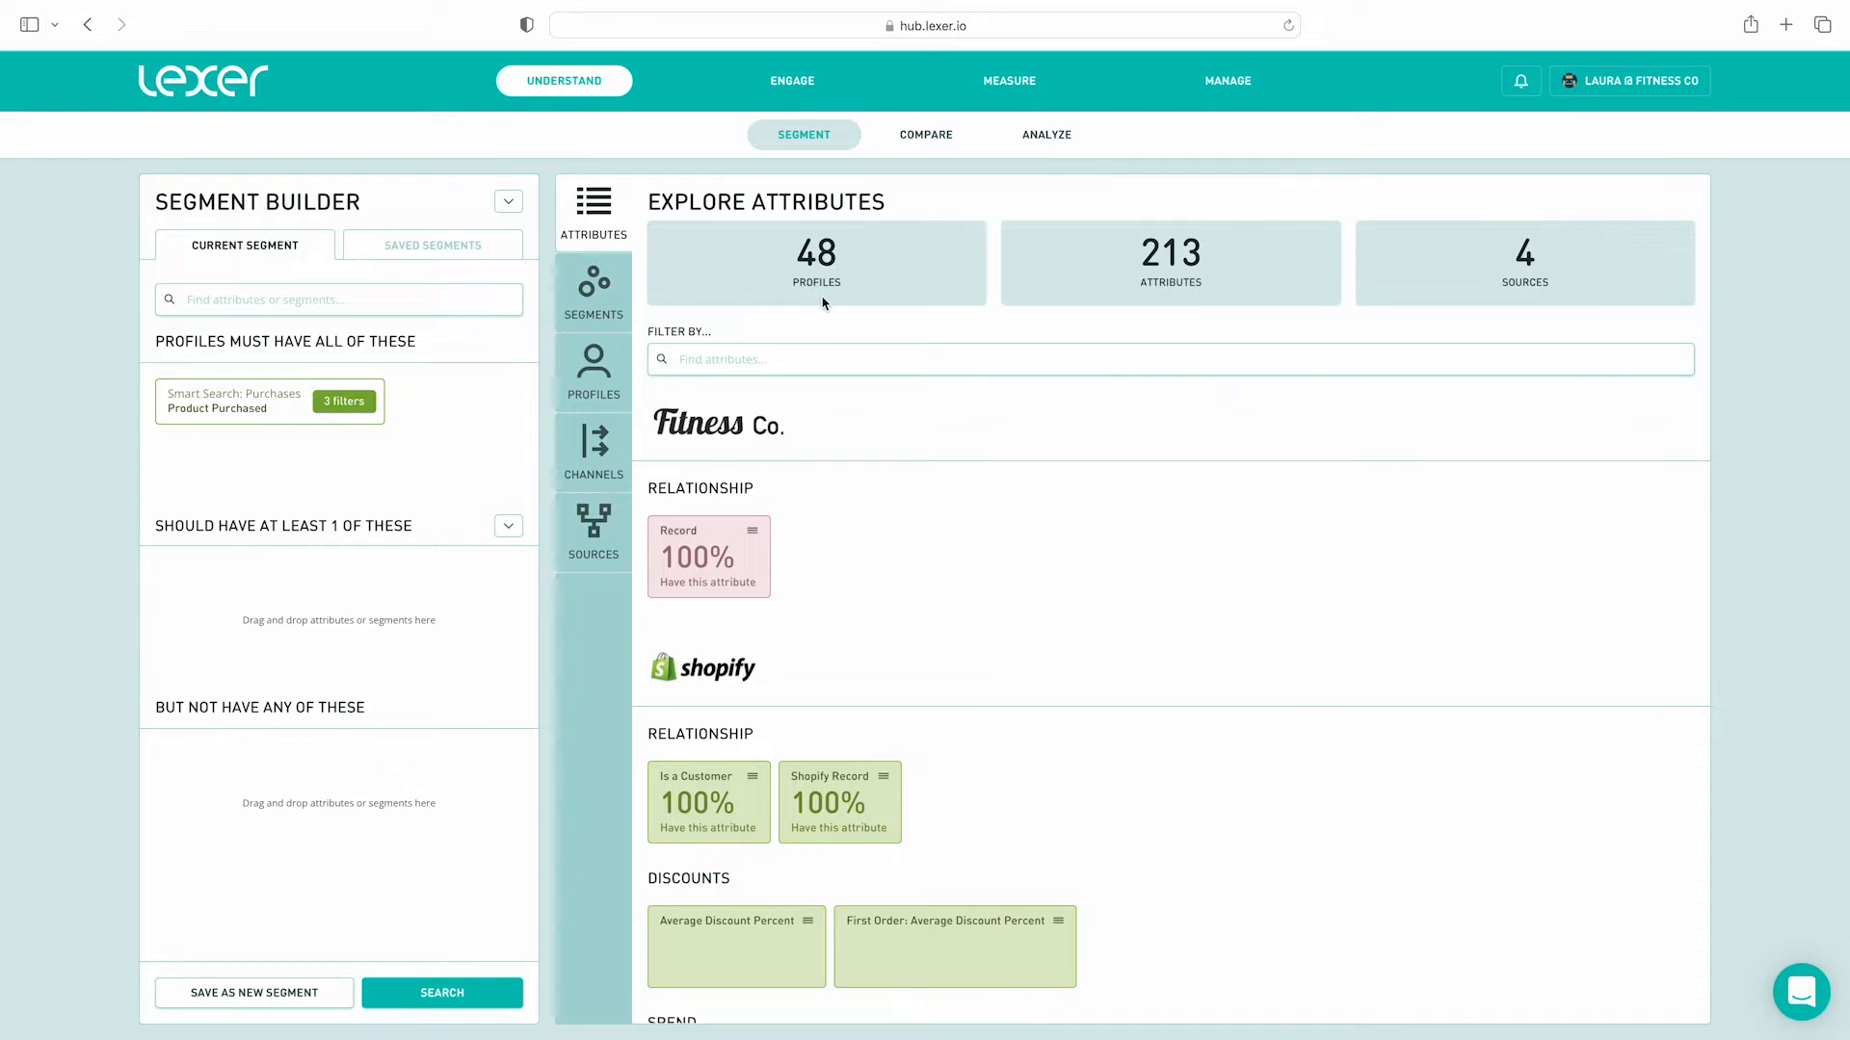
# Add a Channel filter with the value Online to the Product Purchased smart search.
pyautogui.click(377, 403)
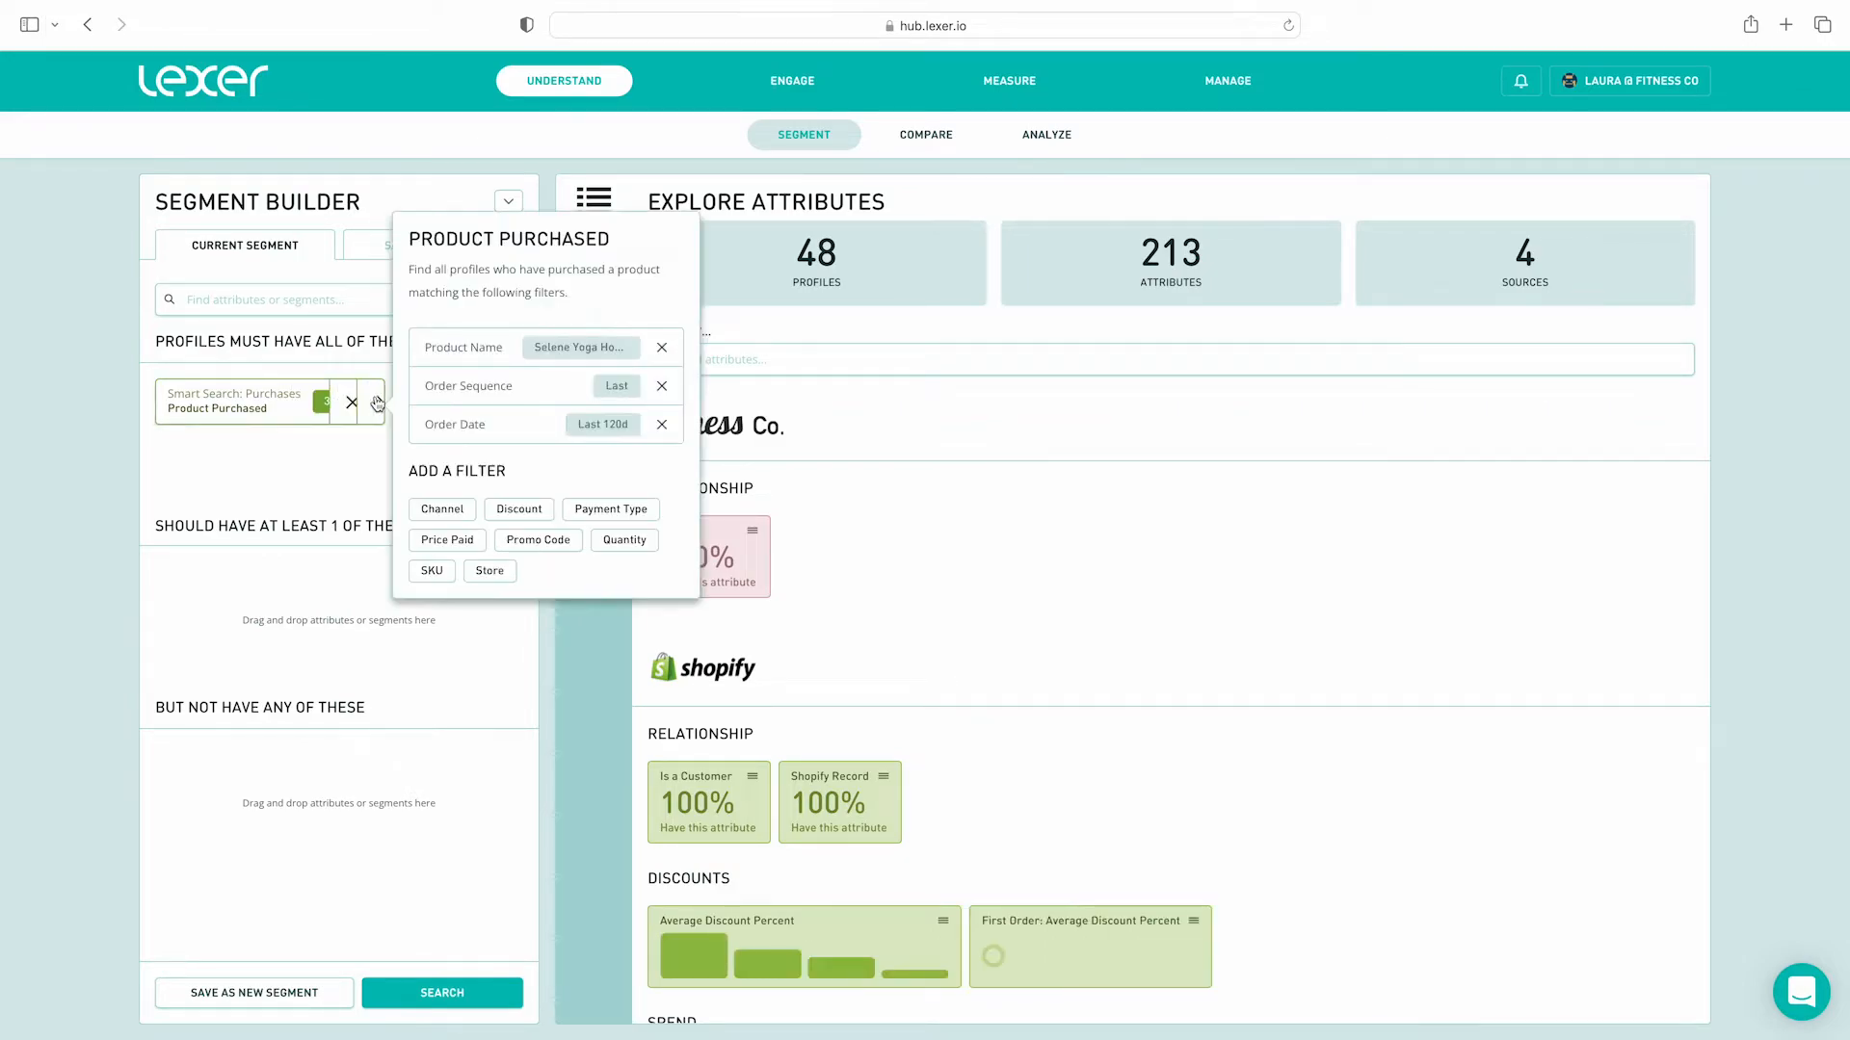
pyautogui.click(442, 509)
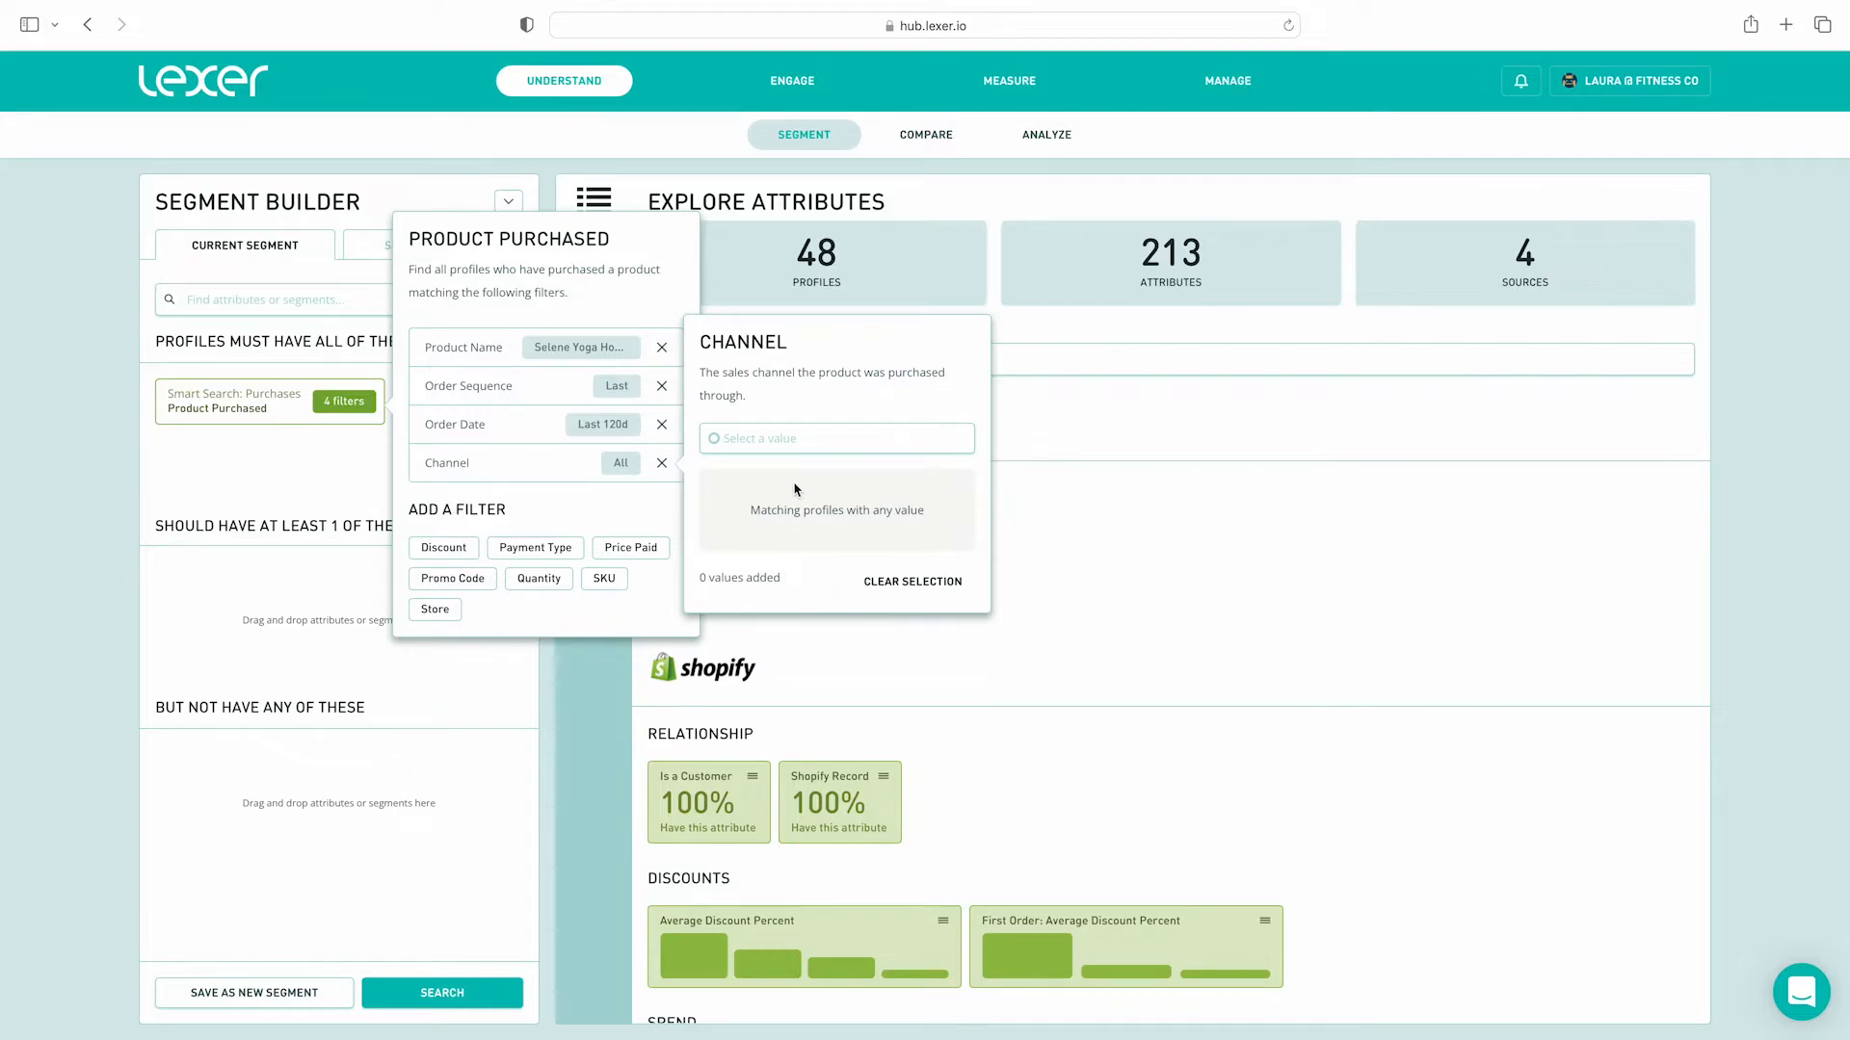
pyautogui.click(813, 438)
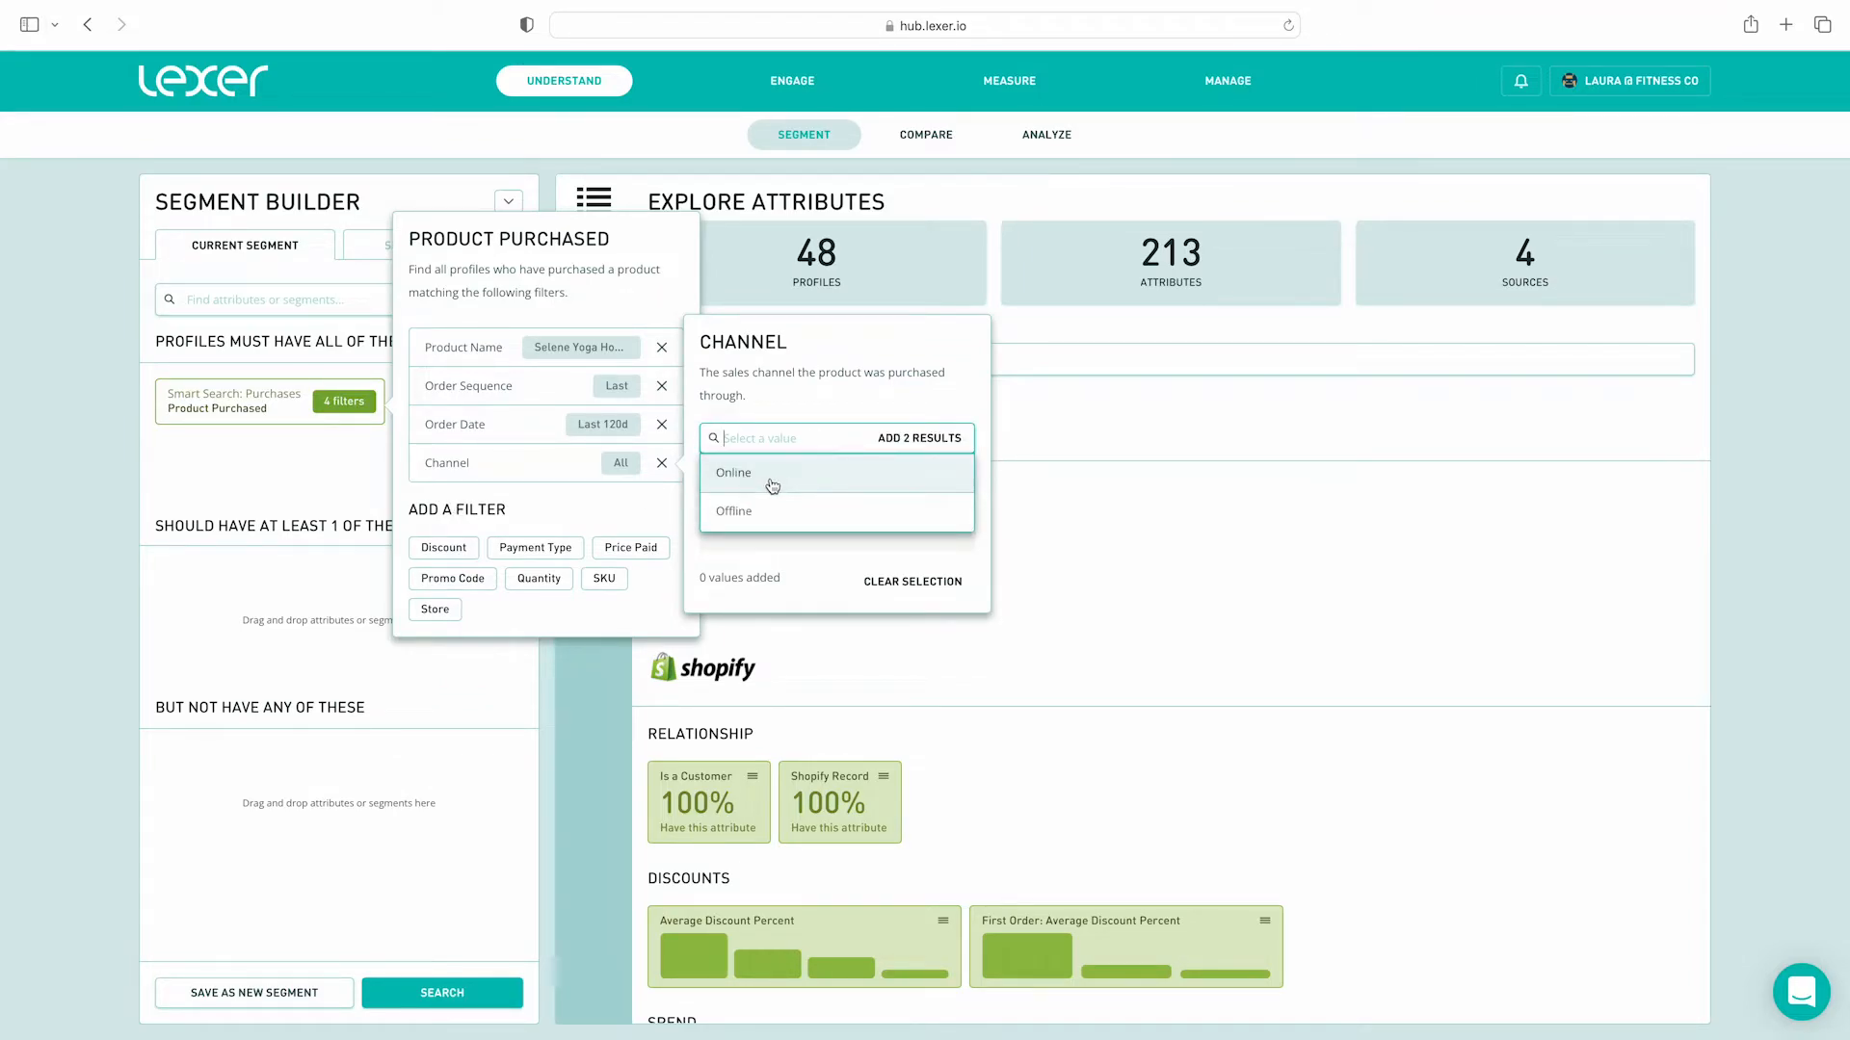
pyautogui.click(772, 487)
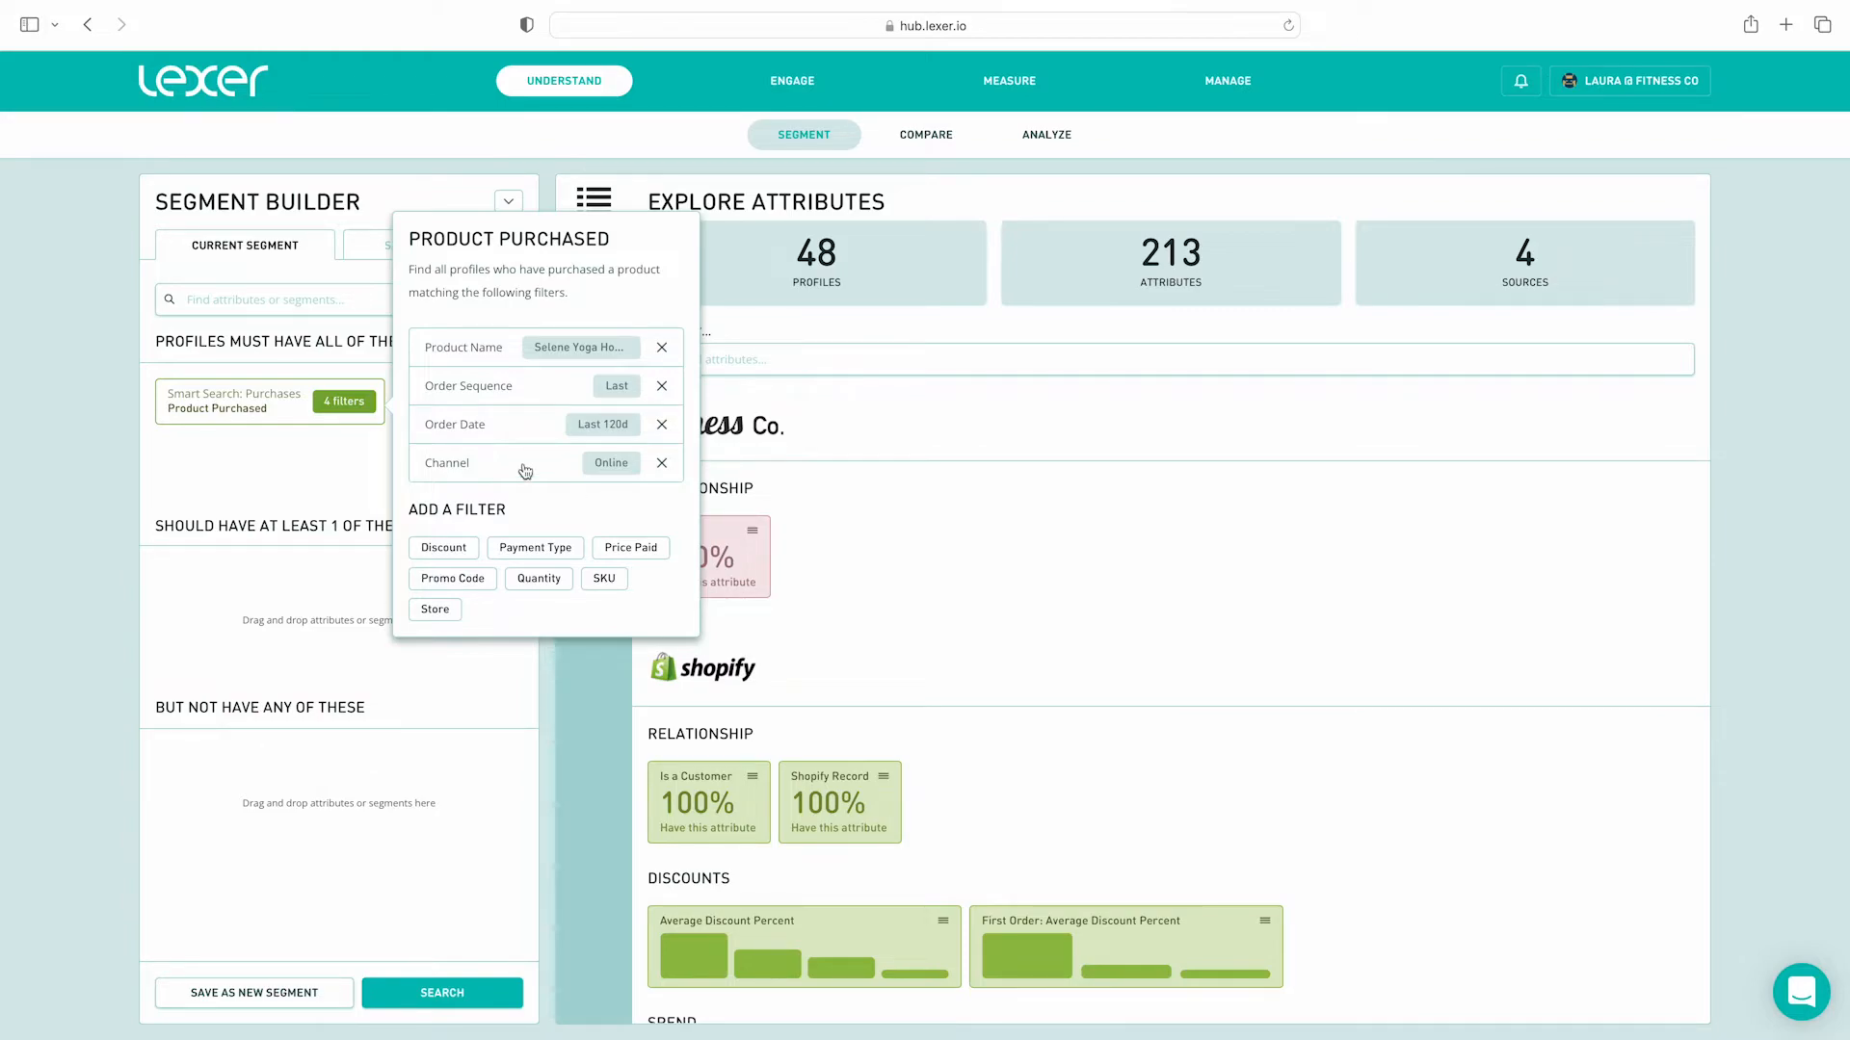
pyautogui.click(373, 458)
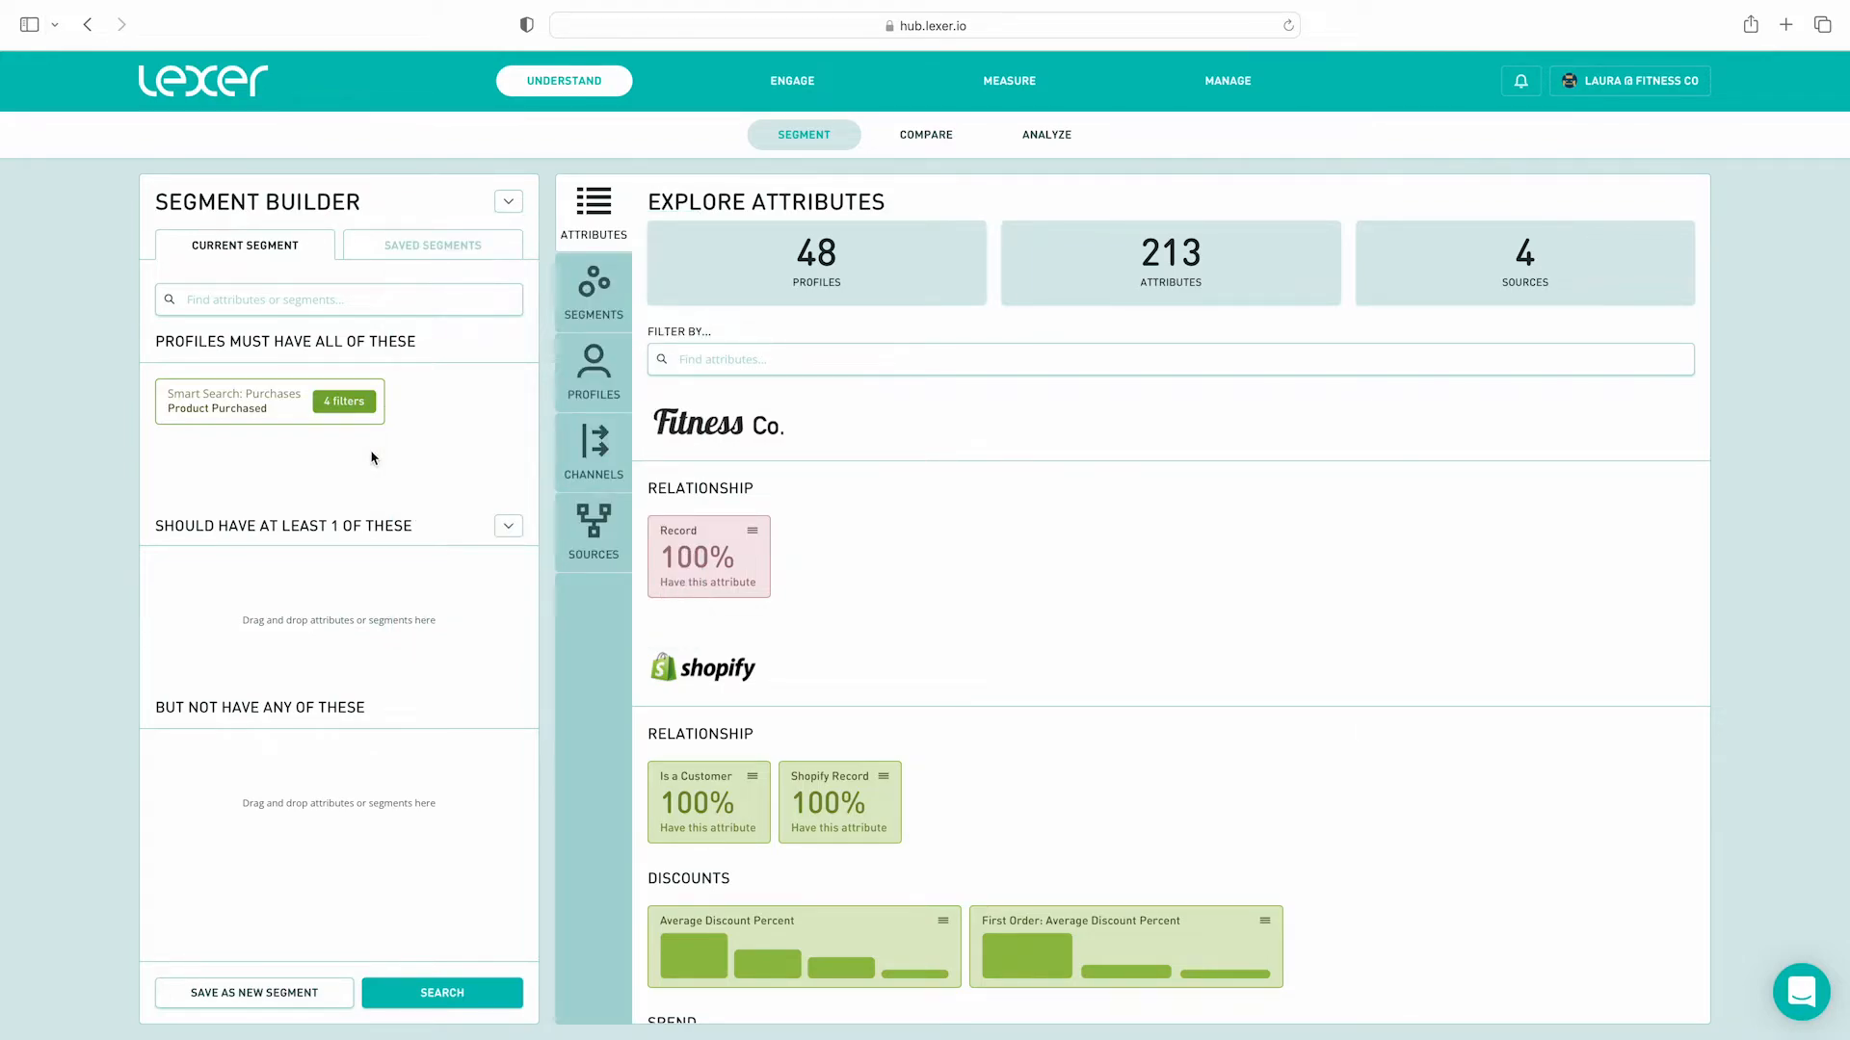
# Reset the segment builder to its default and run the search on all records.
pyautogui.click(509, 202)
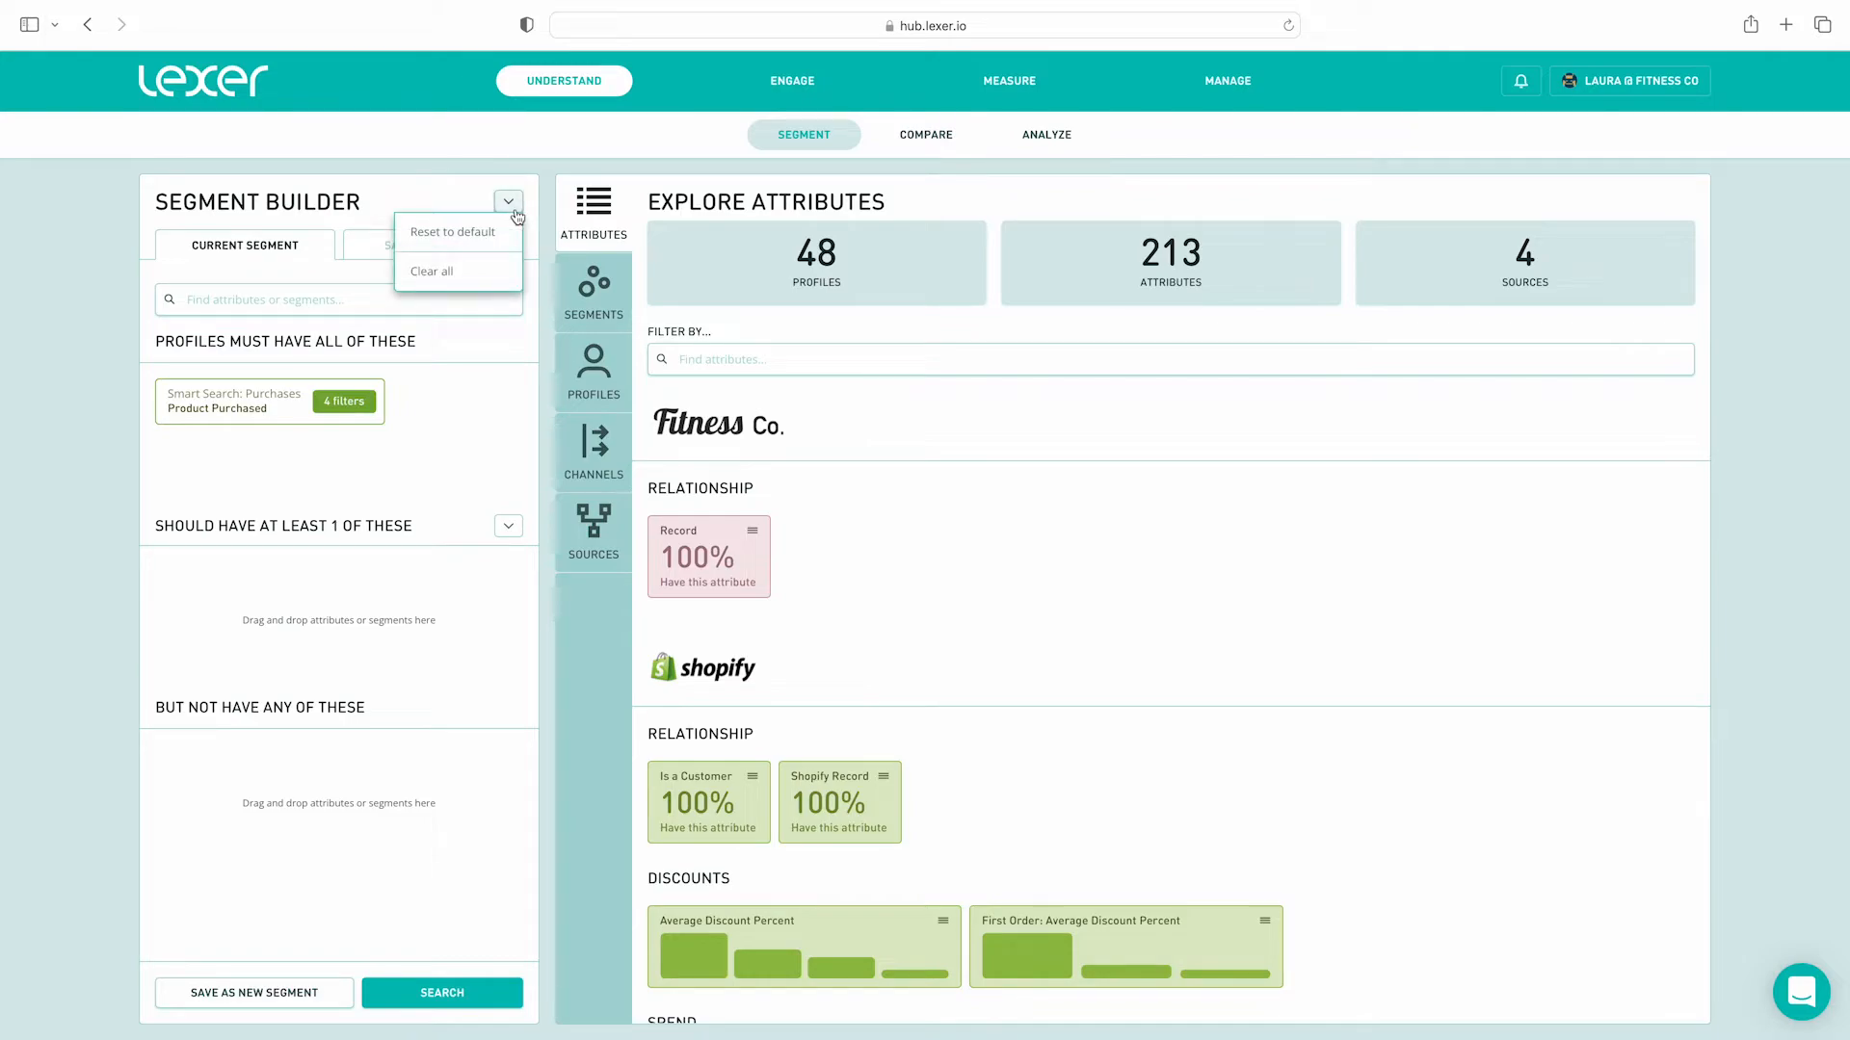
pyautogui.click(482, 233)
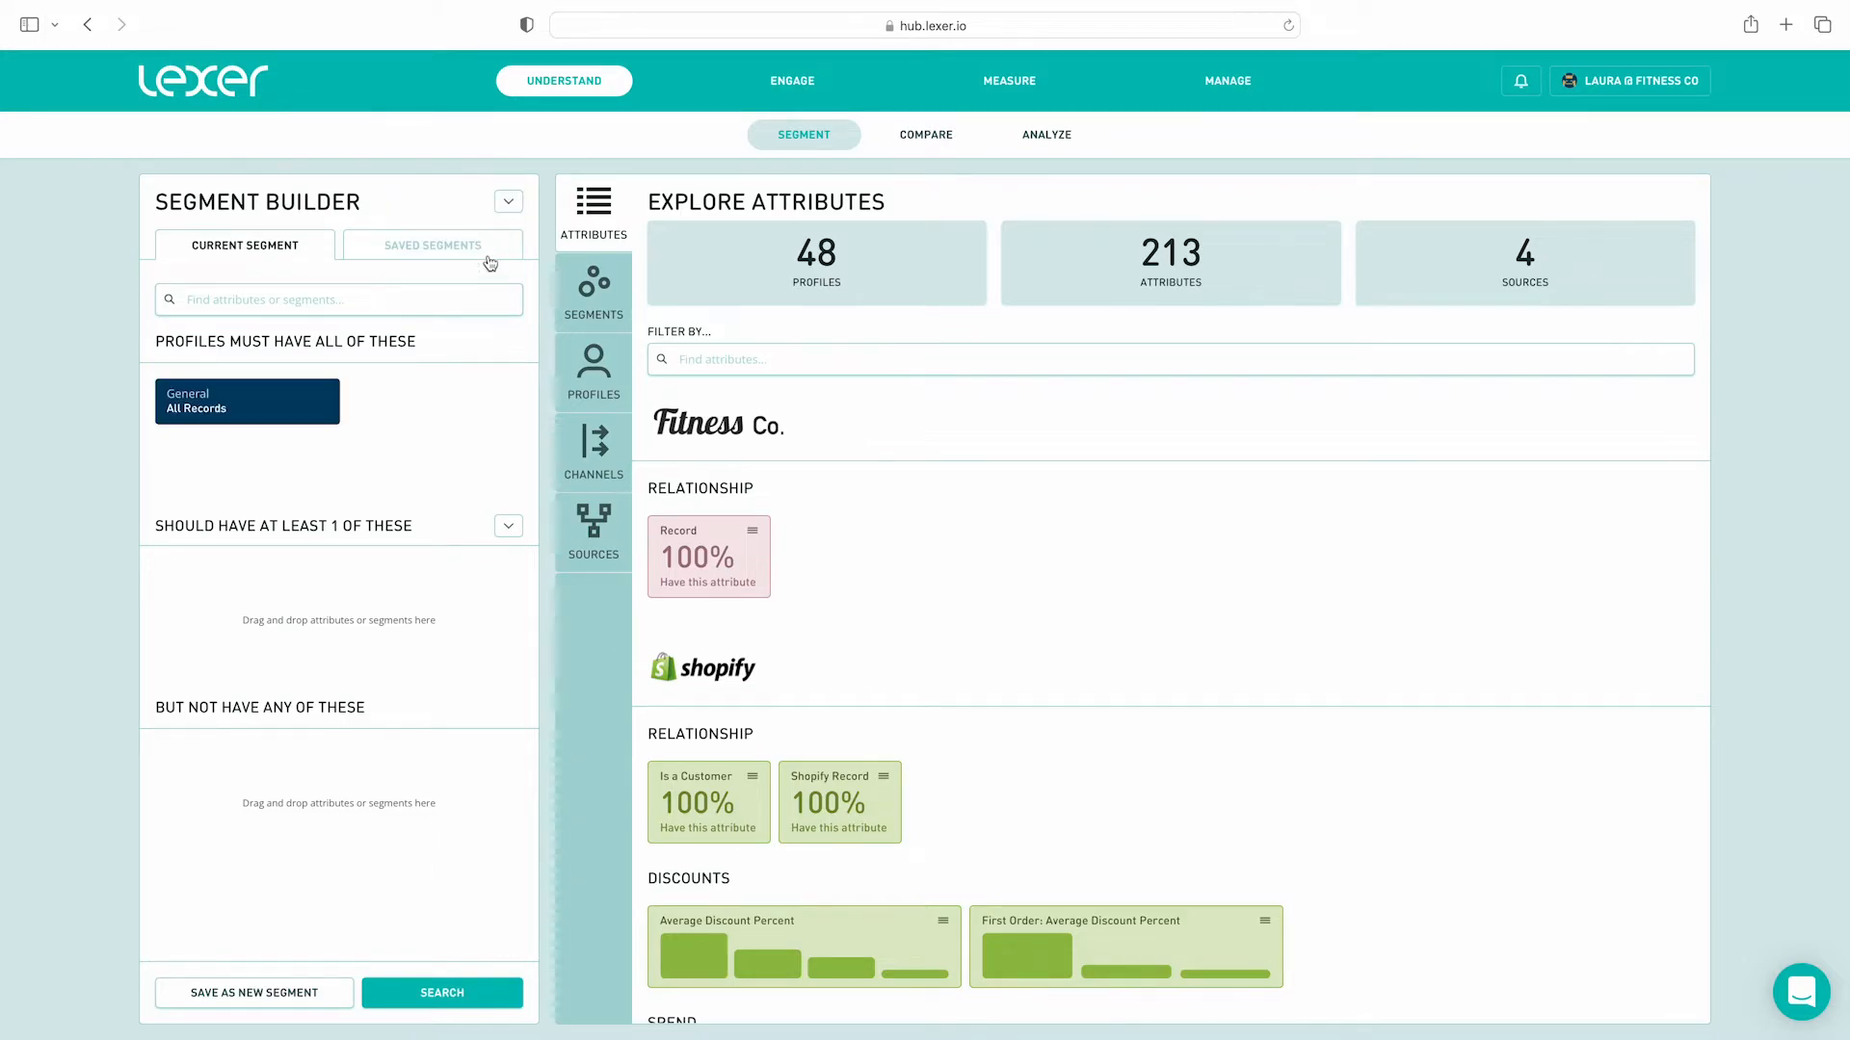
pyautogui.click(444, 992)
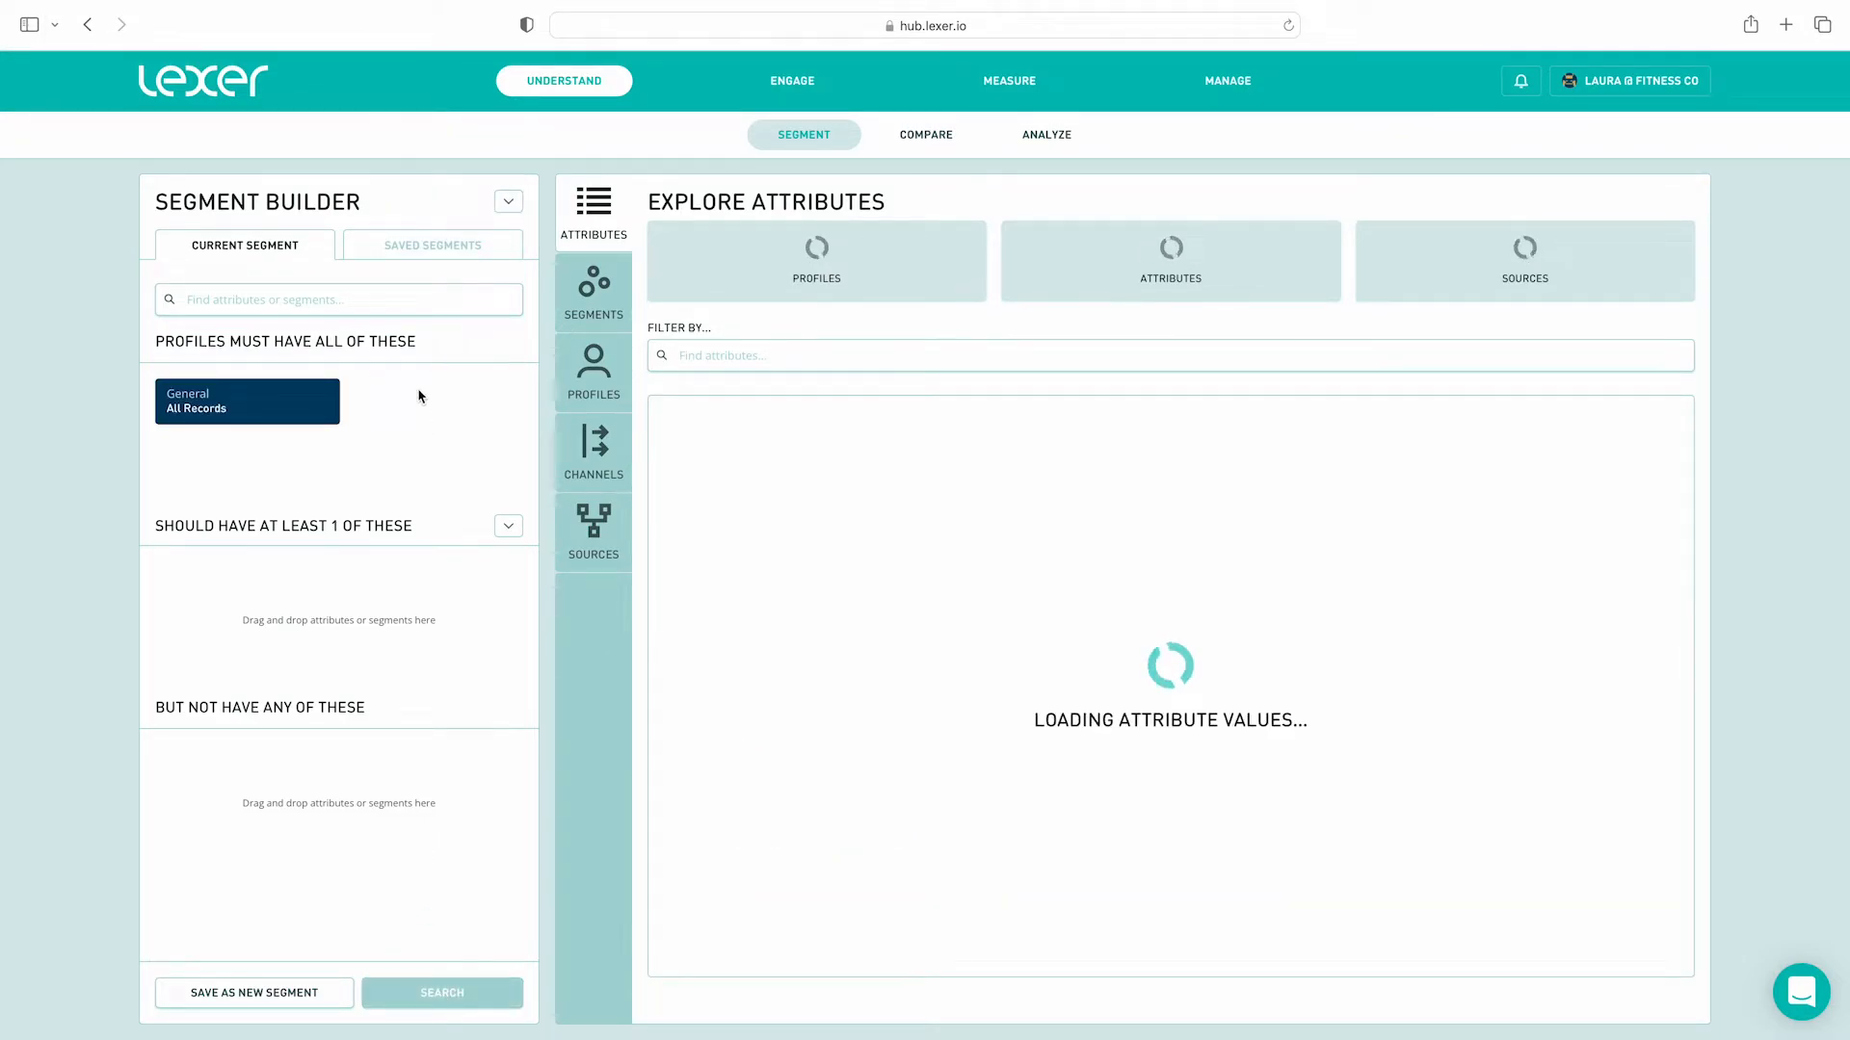
# Replace the All Records attribute with the Product Purchased smart search and open its filter options.
pyautogui.click(418, 299)
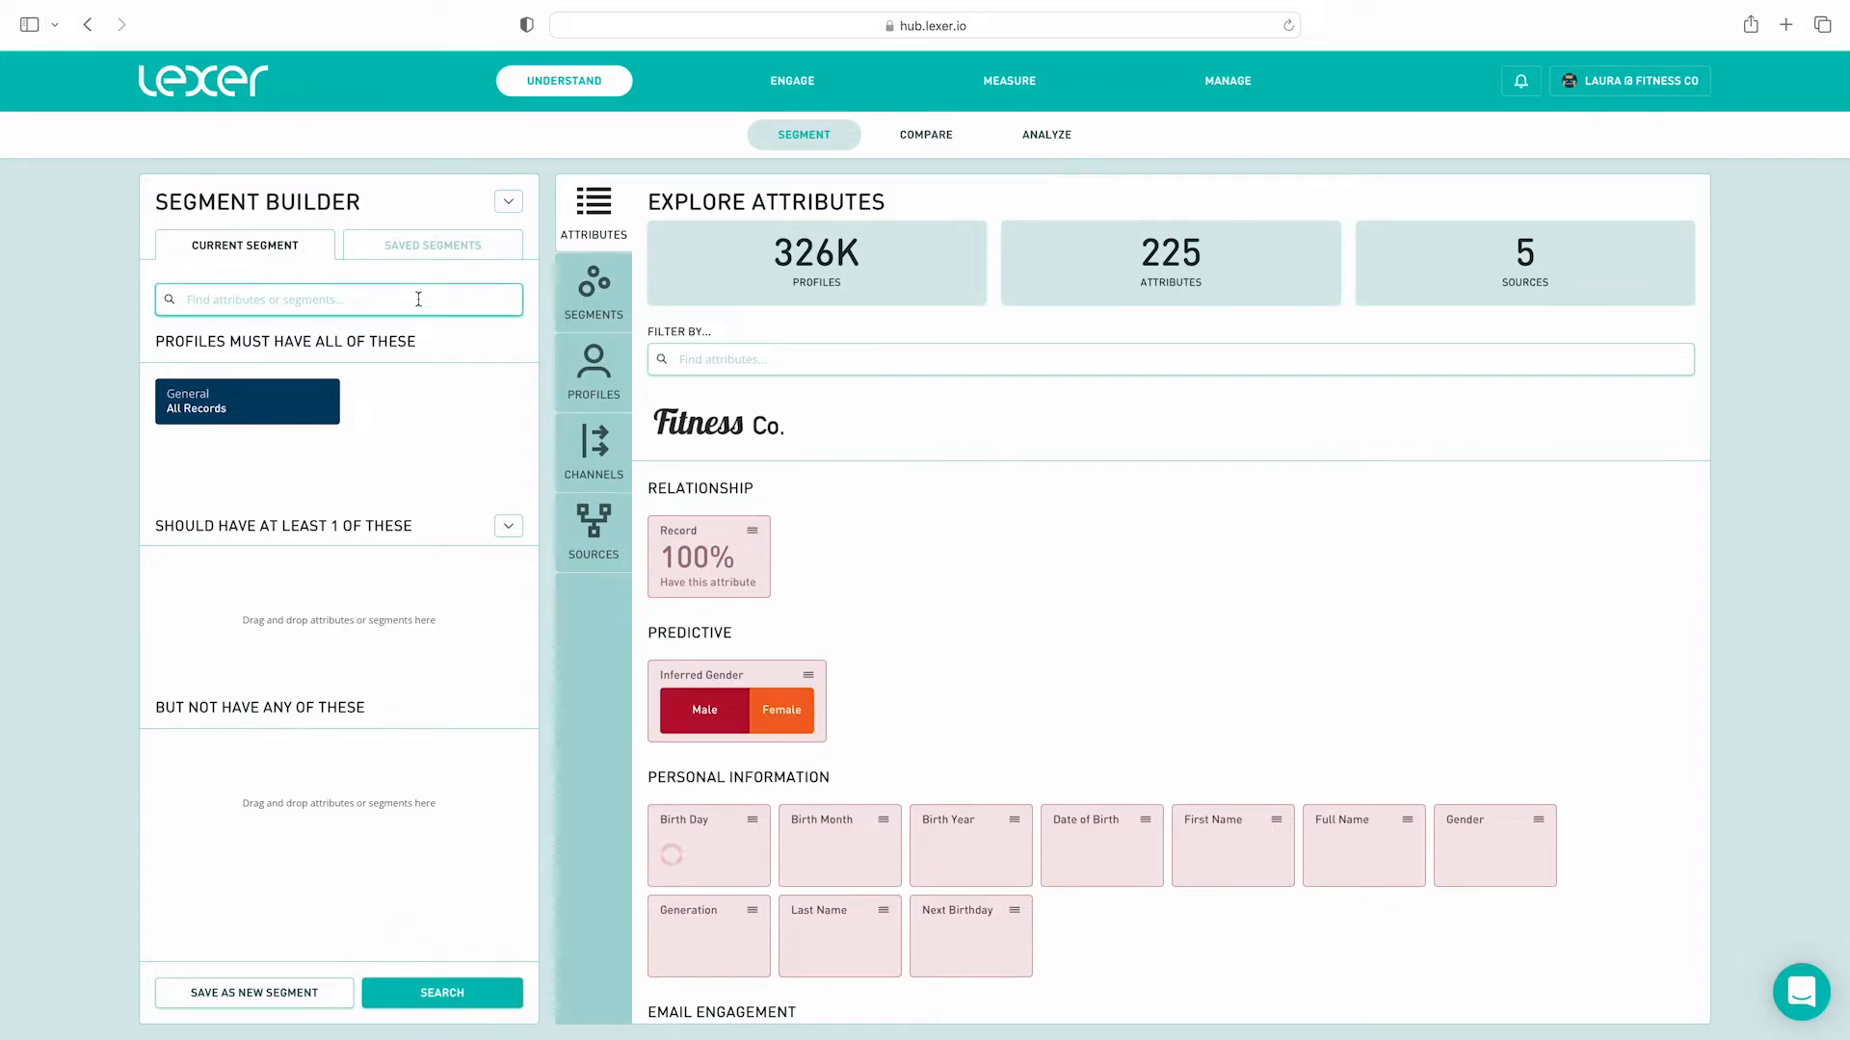
pyautogui.moveTo(316, 403)
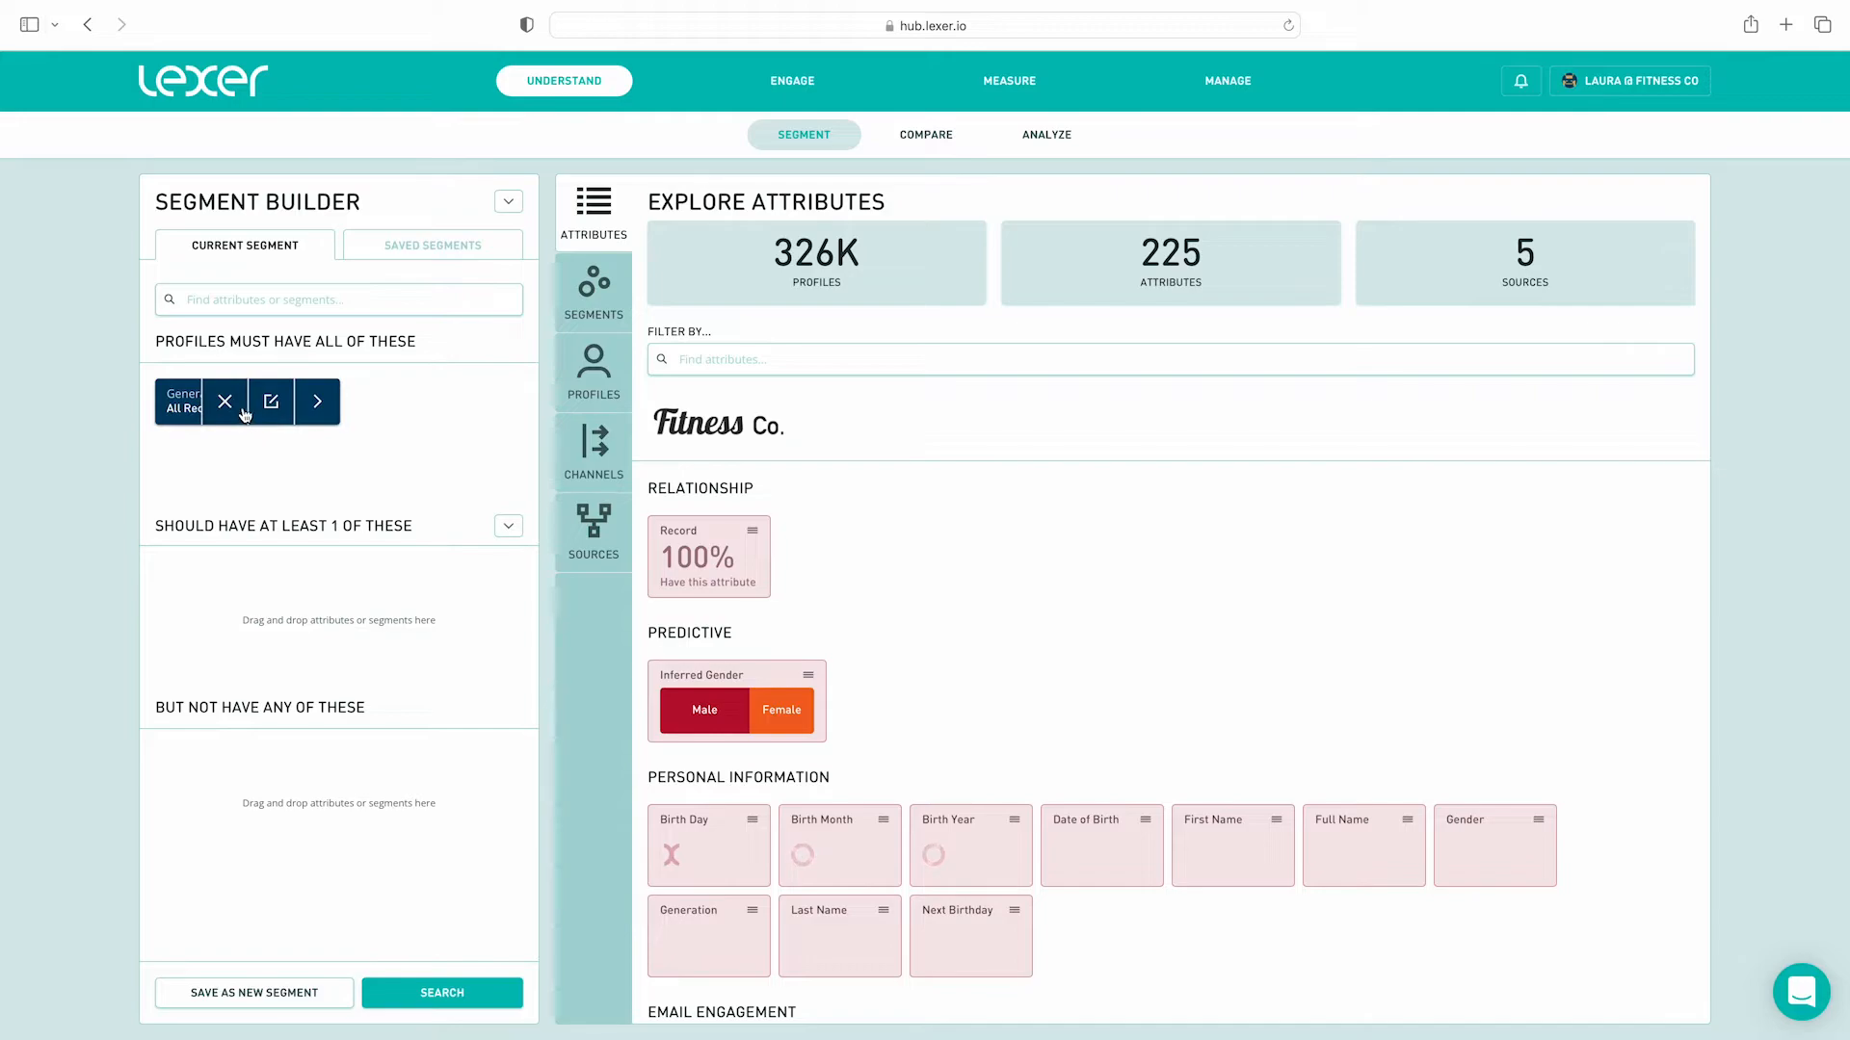
pyautogui.click(225, 402)
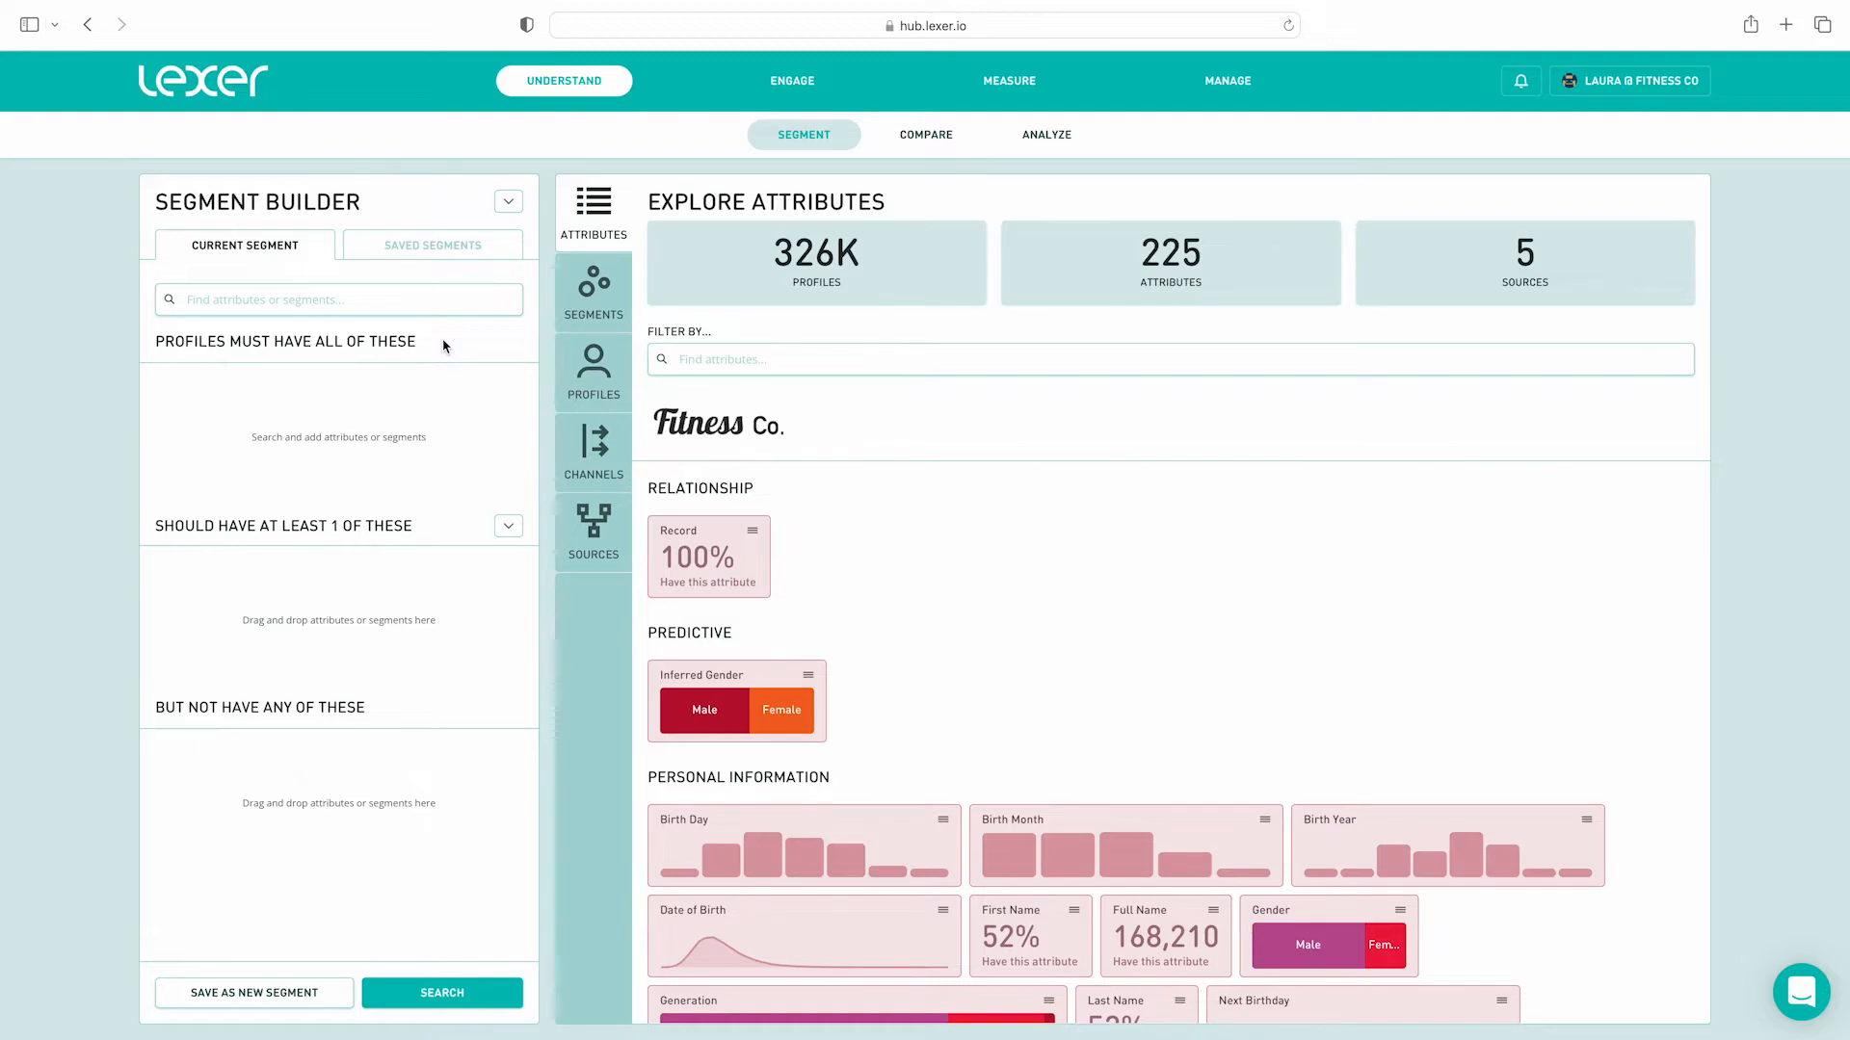
pyautogui.click(442, 302)
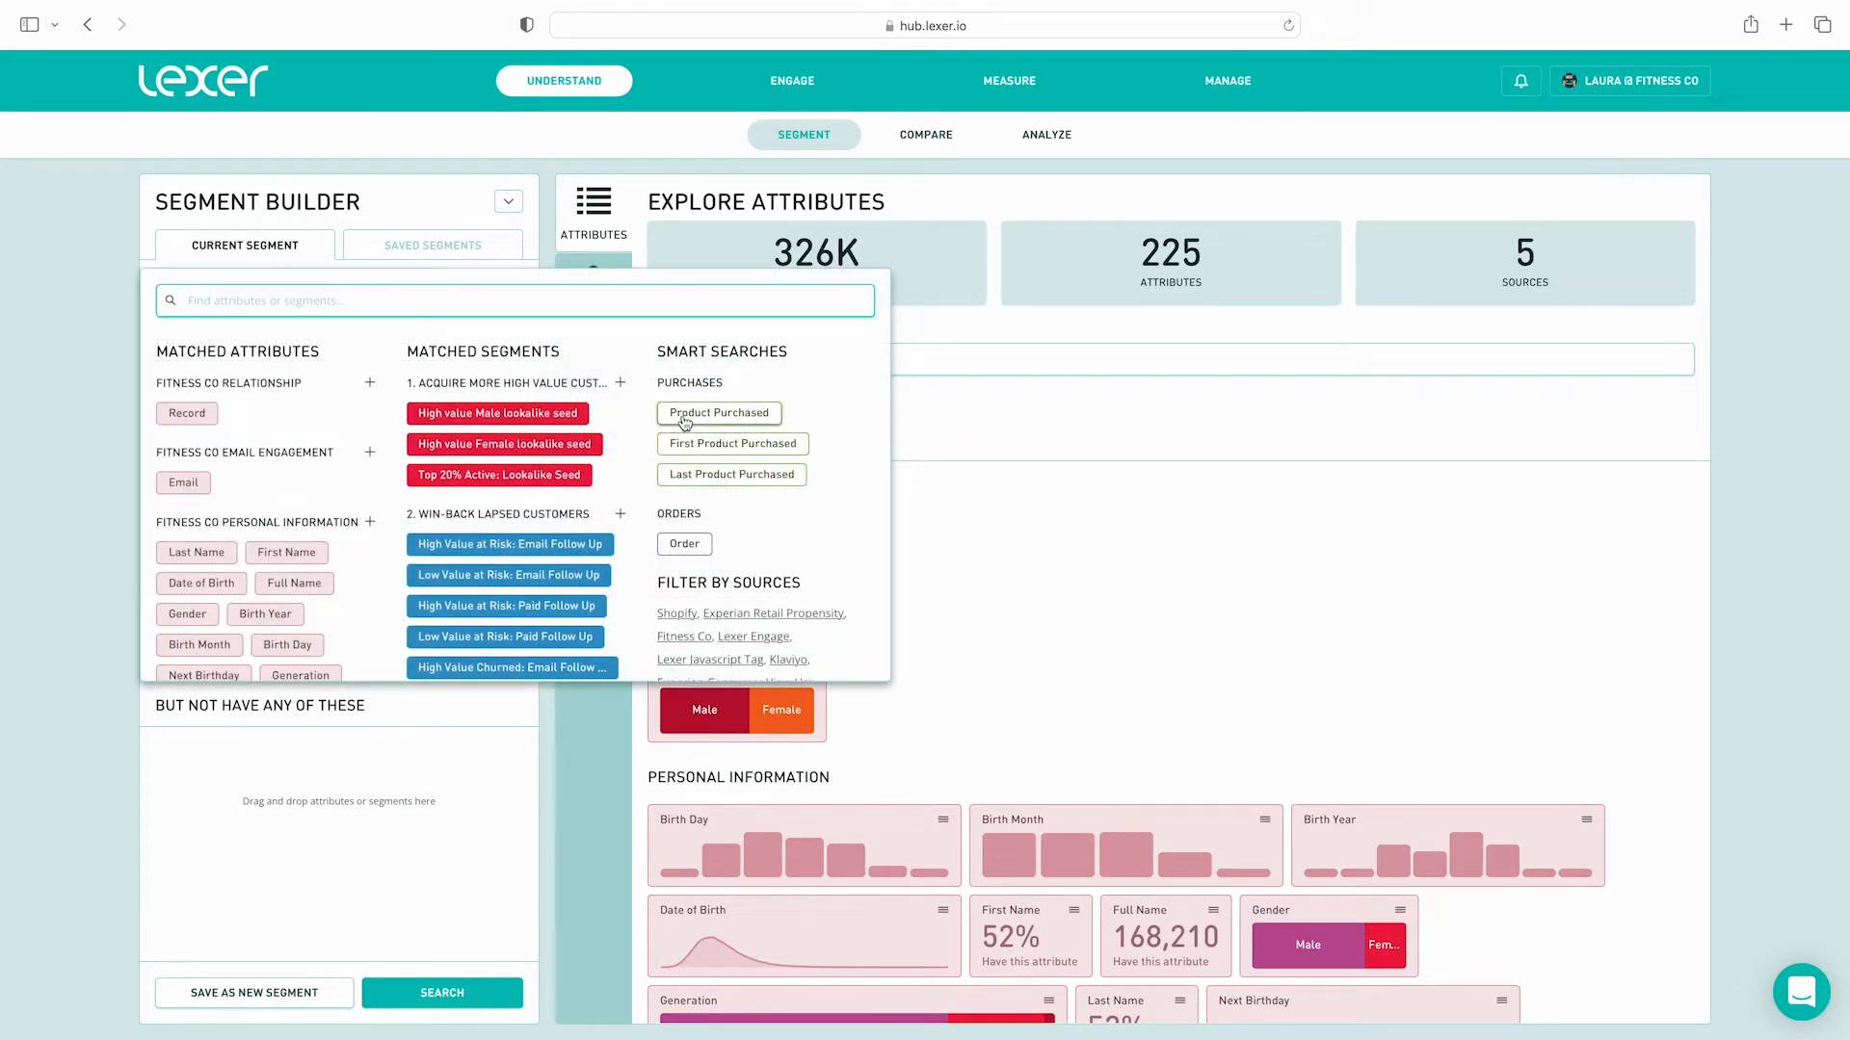
pyautogui.click(687, 414)
pyautogui.click(348, 406)
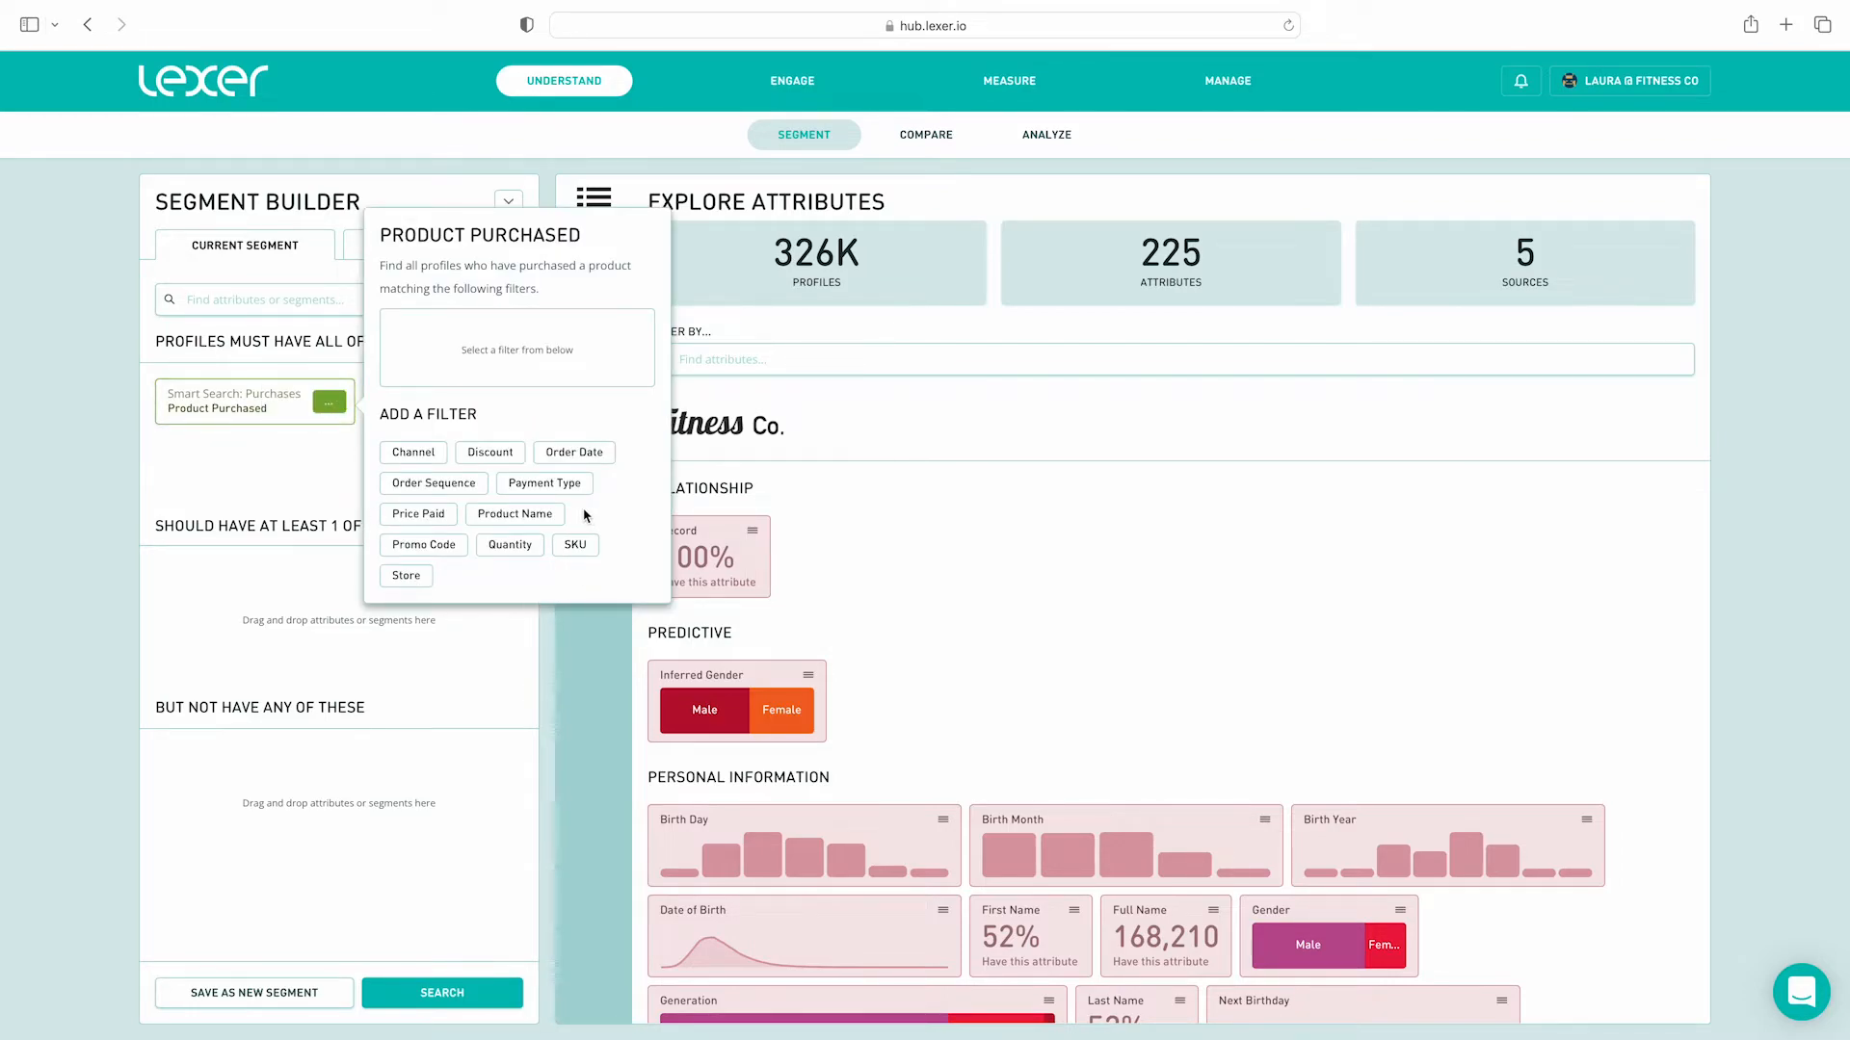
# Add a Product Name filter to Product Purchased and set its value to Helena Hooded Fleece.
pyautogui.click(555, 515)
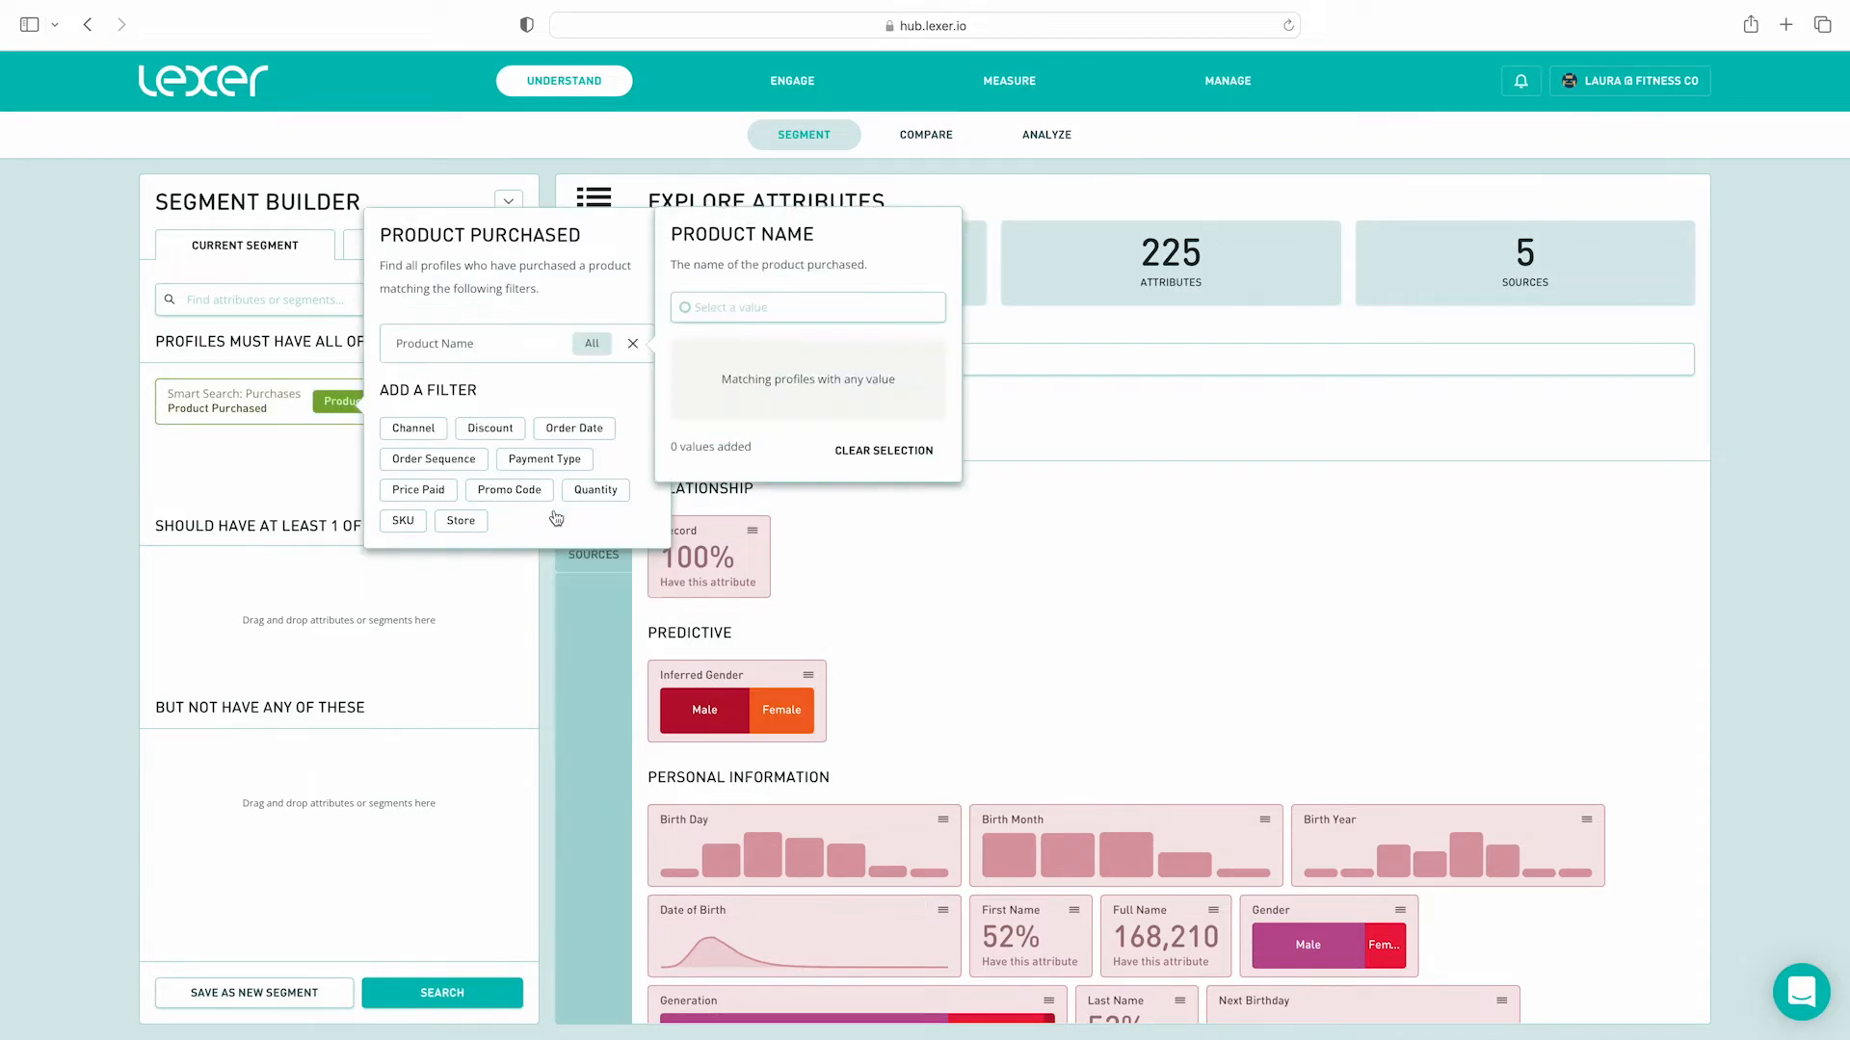
pyautogui.click(750, 306)
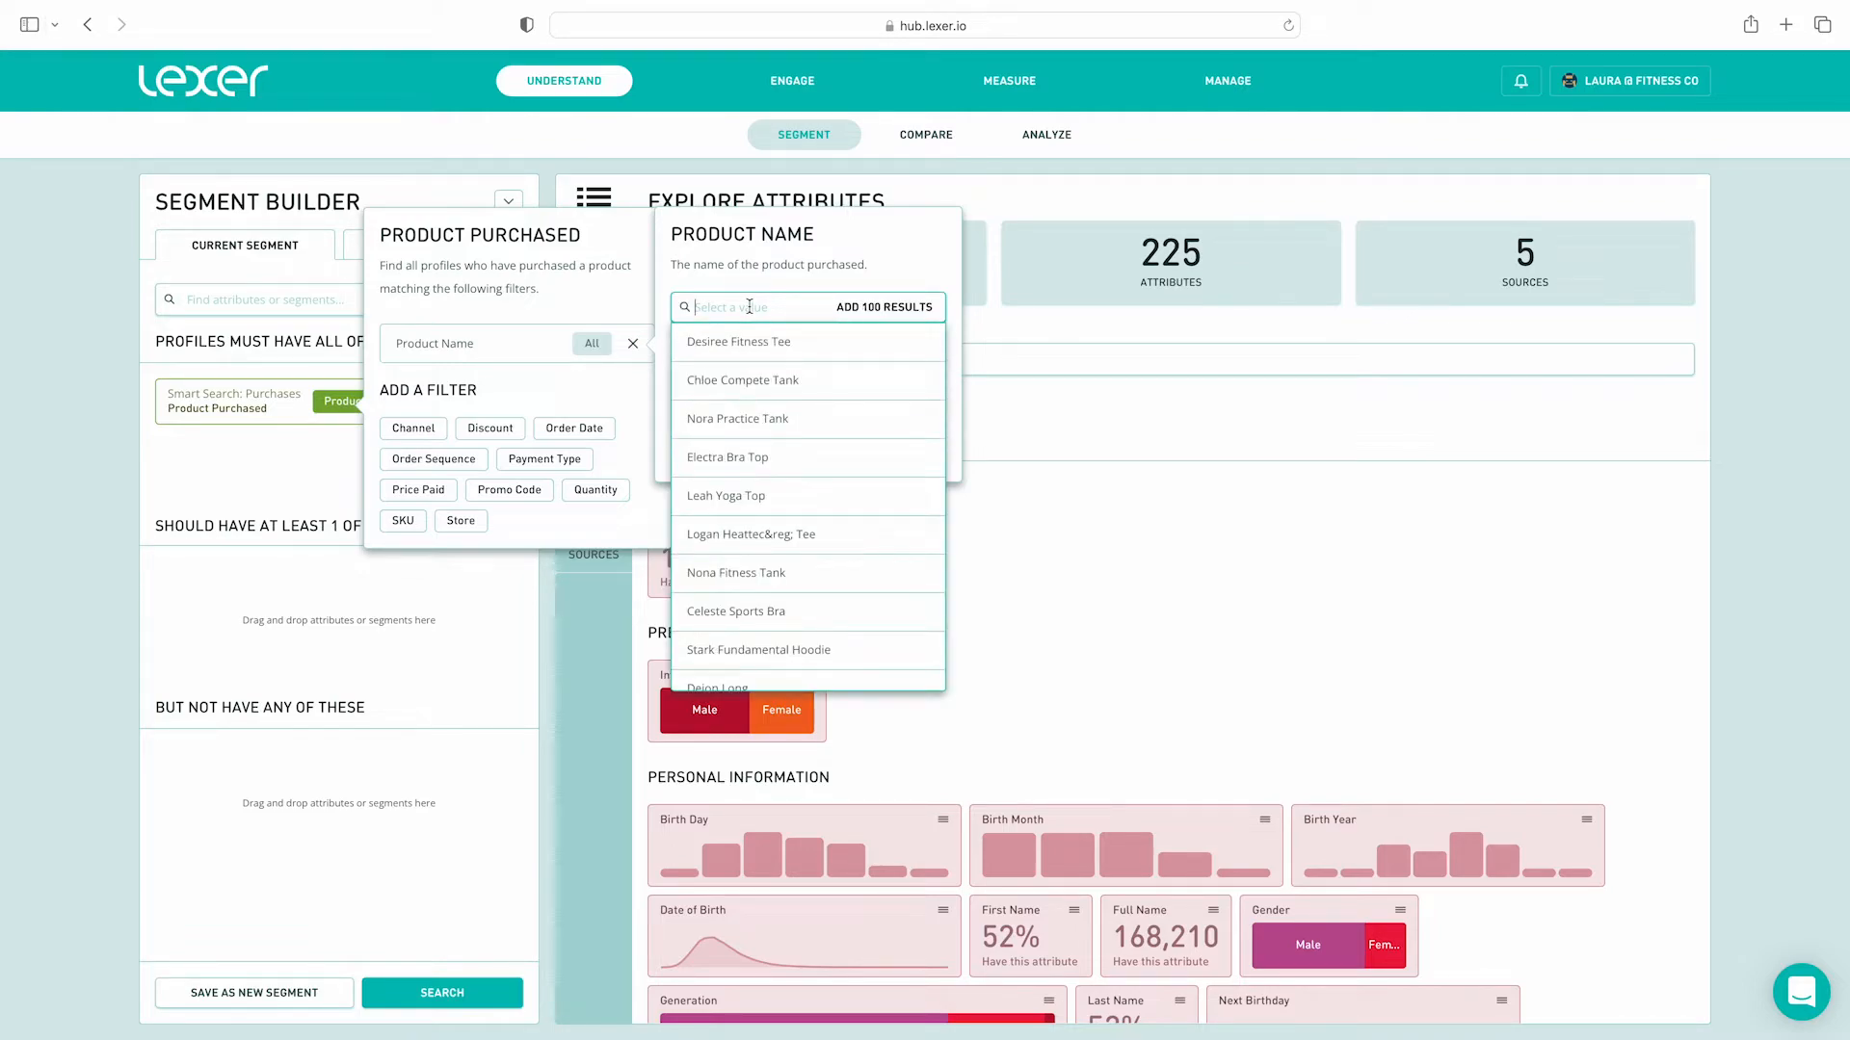
pyautogui.write('helena')
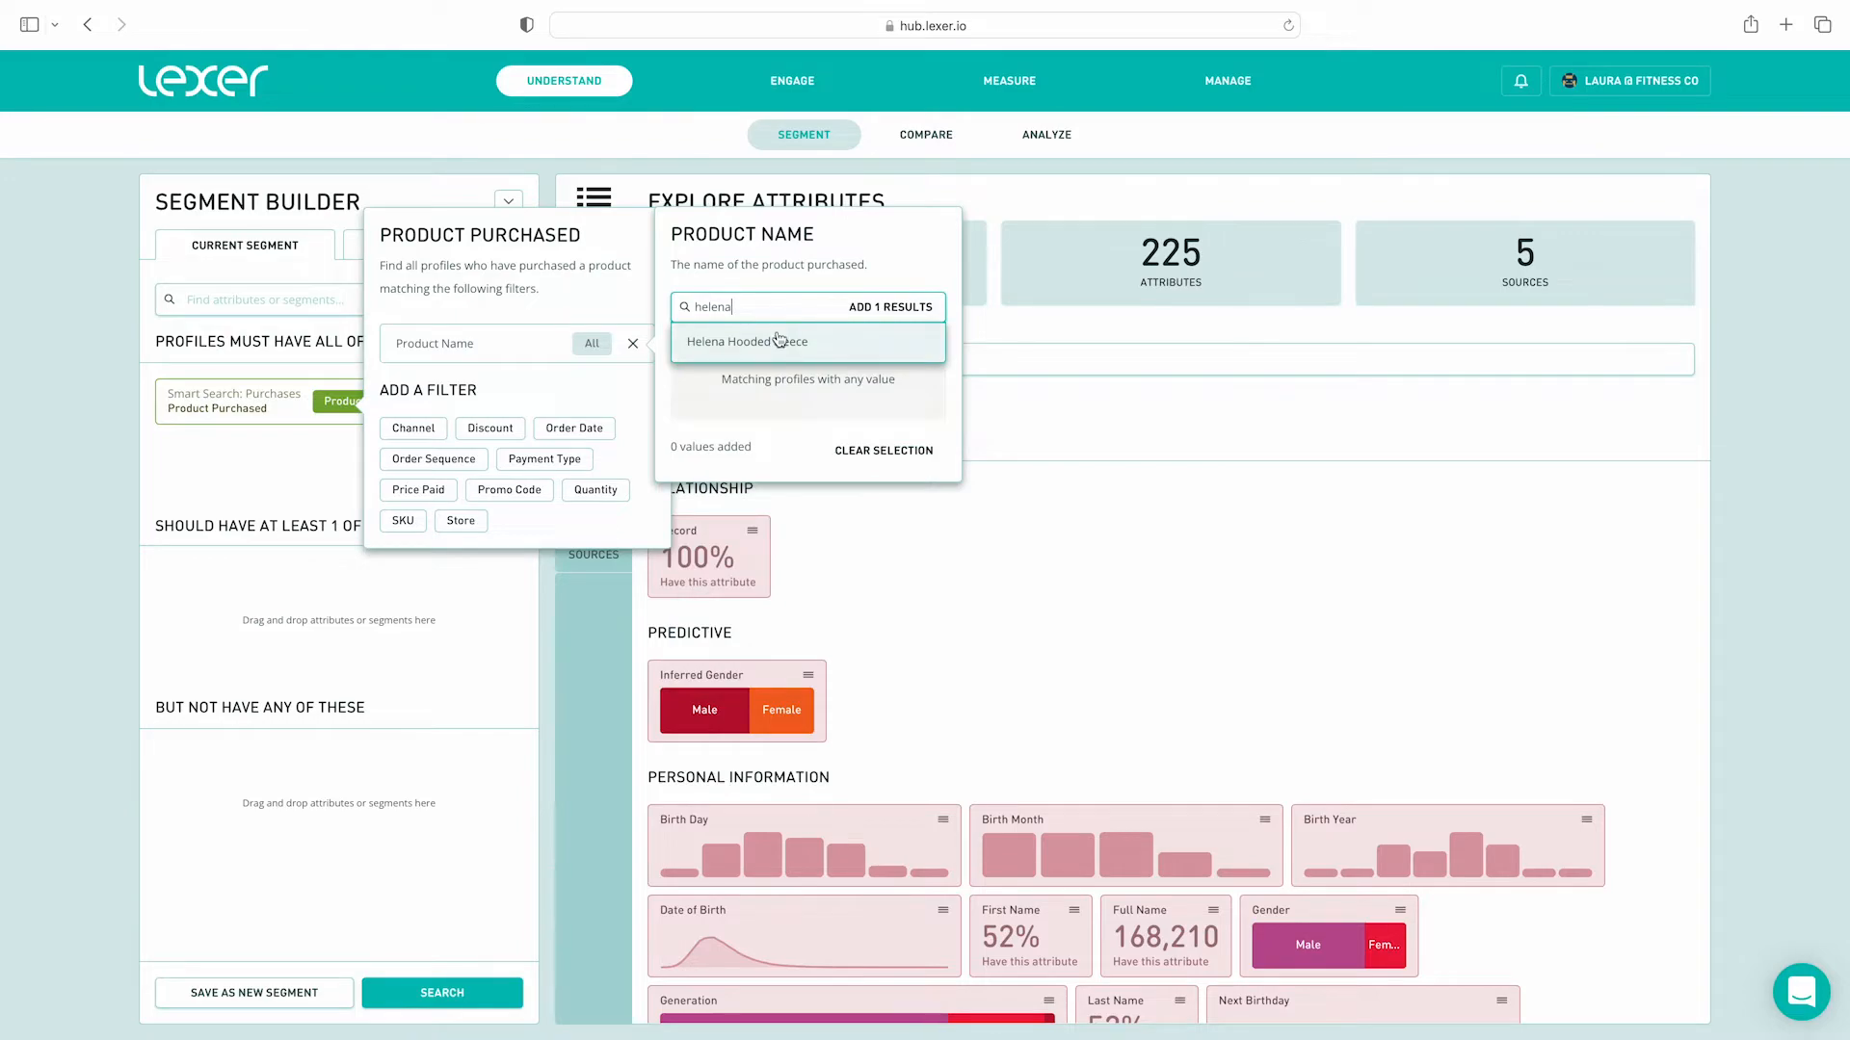
pyautogui.click(784, 342)
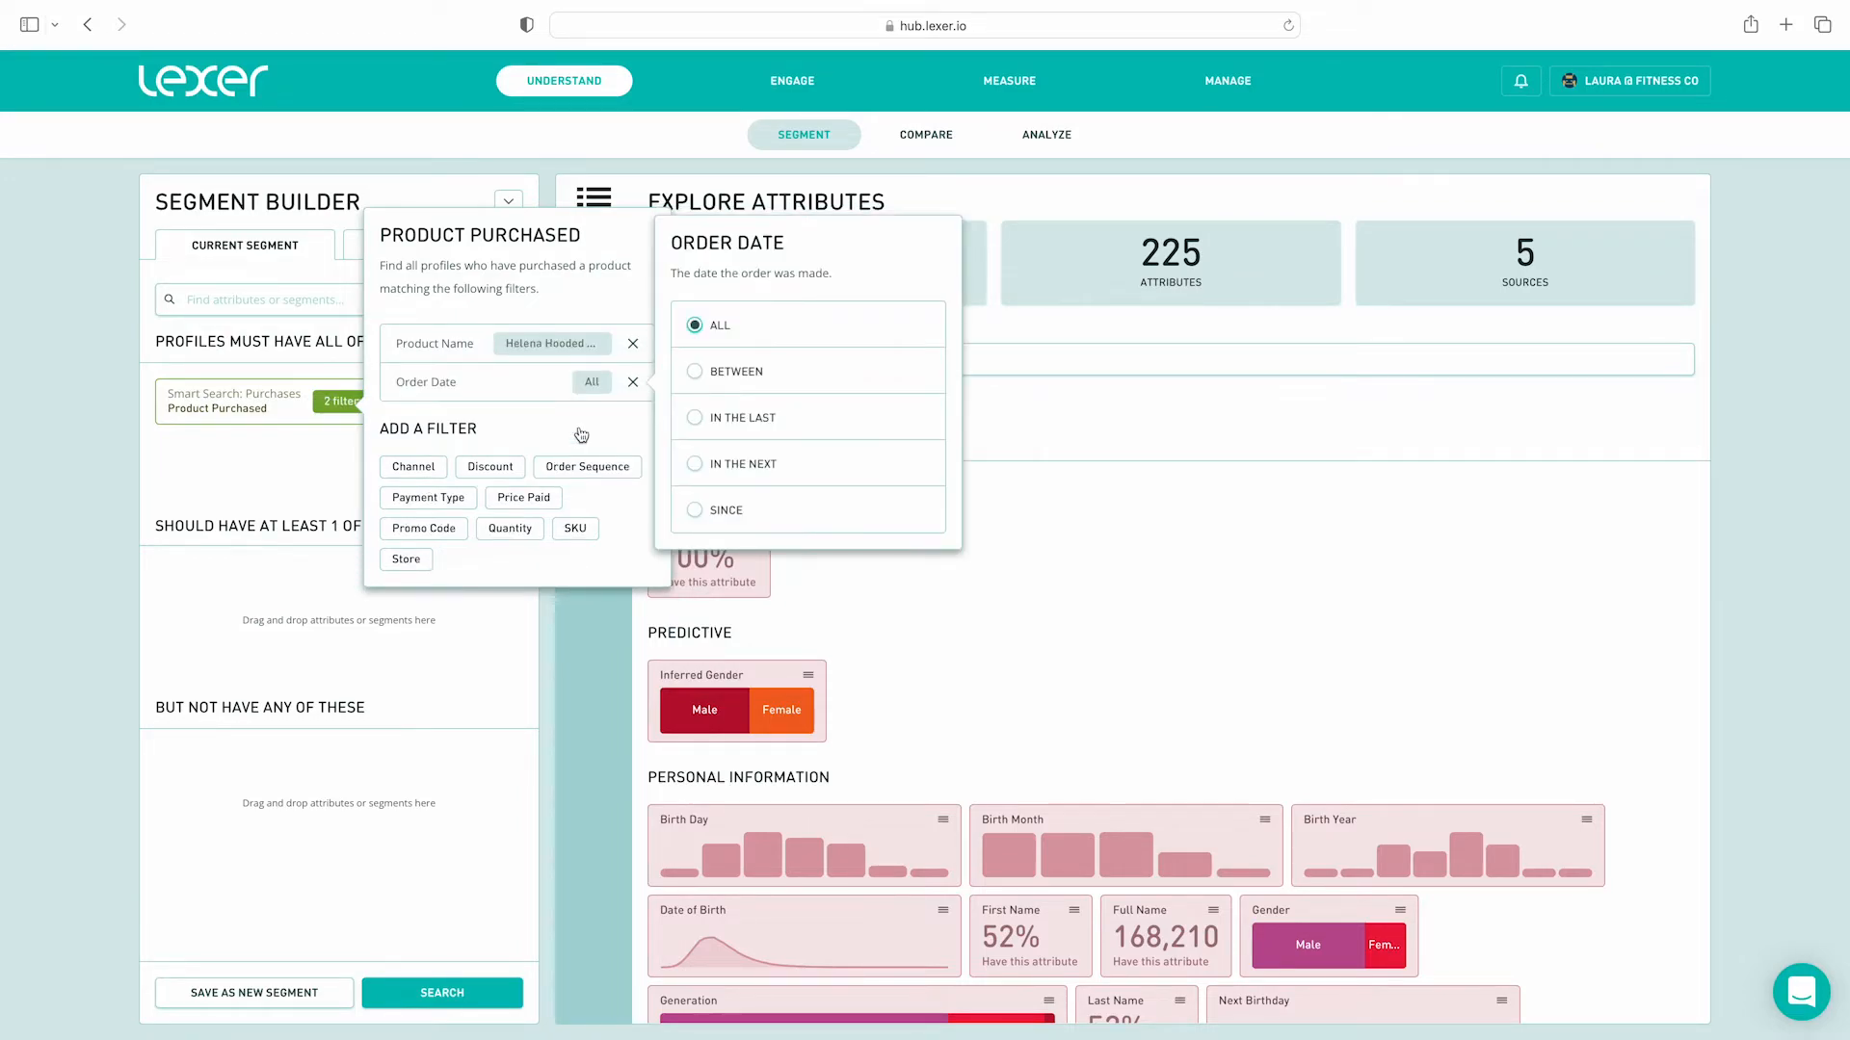
# Add an Order Date filter using a between range and set its end date to 01/07/2021.
pyautogui.click(702, 373)
pyautogui.click(888, 403)
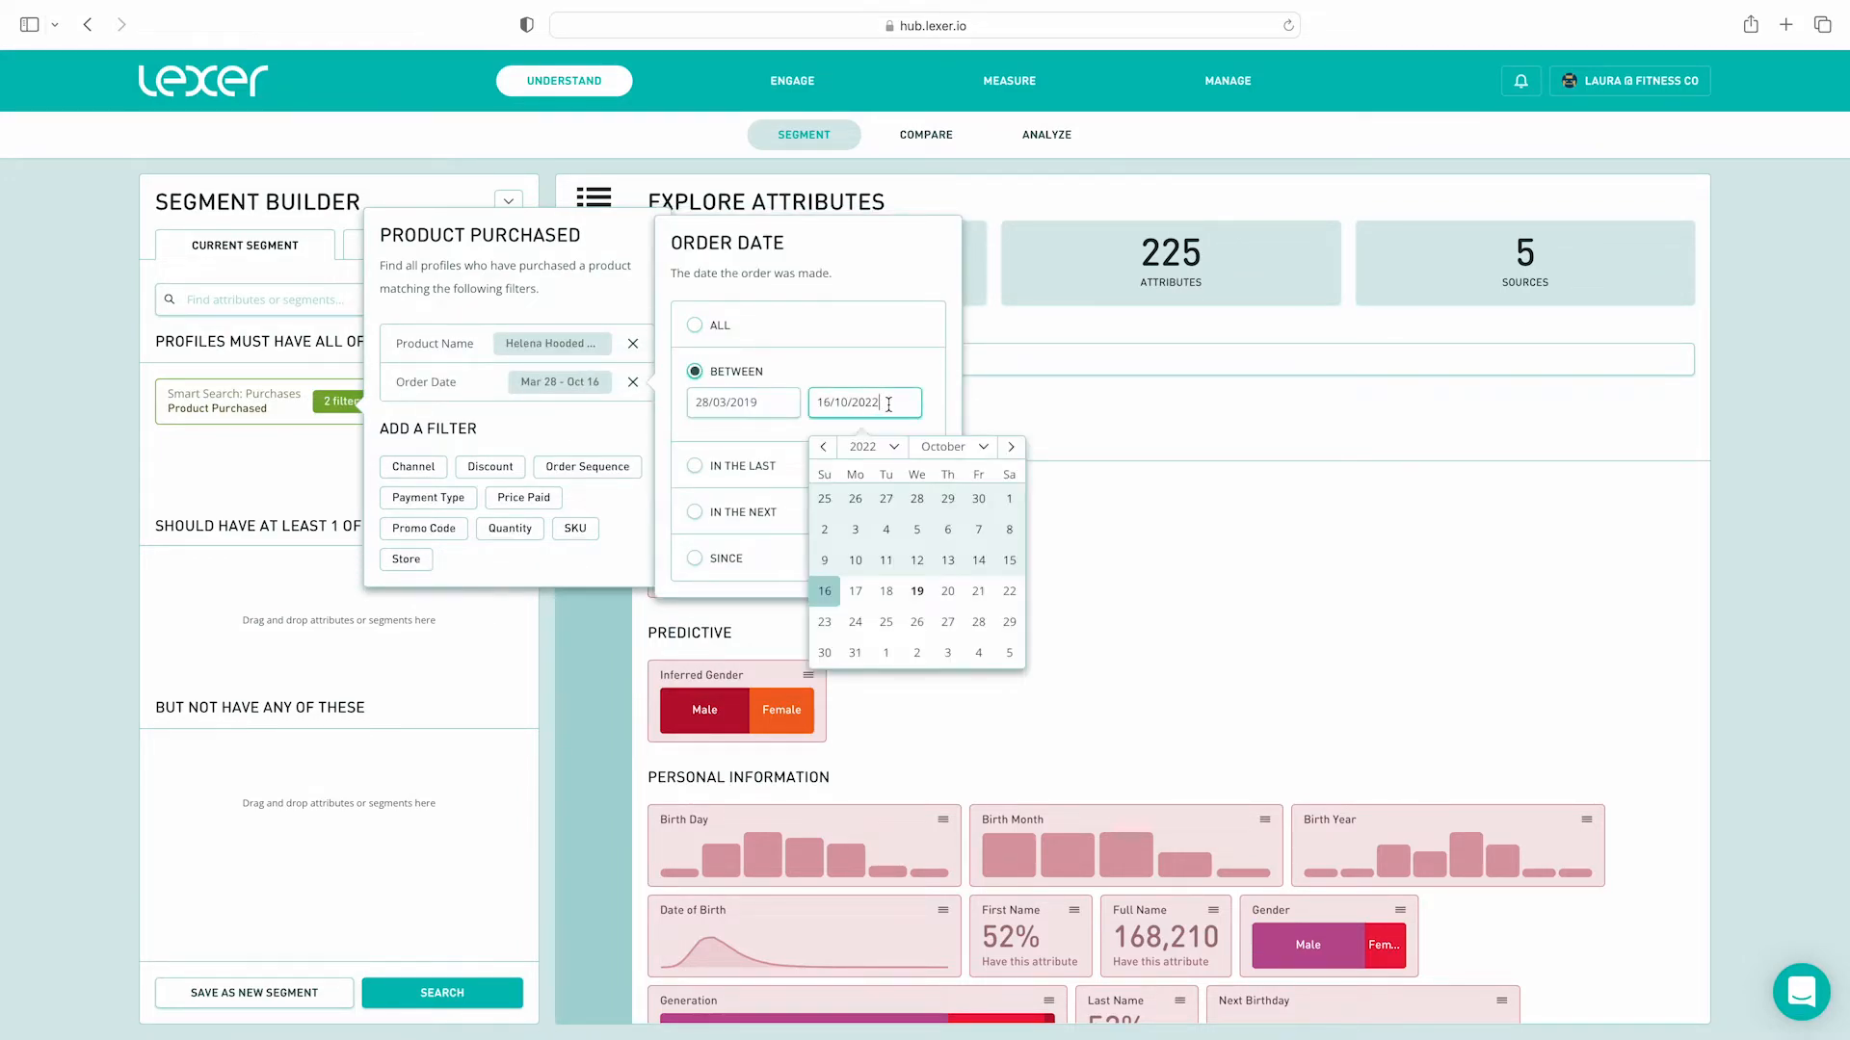
pyautogui.click(867, 447)
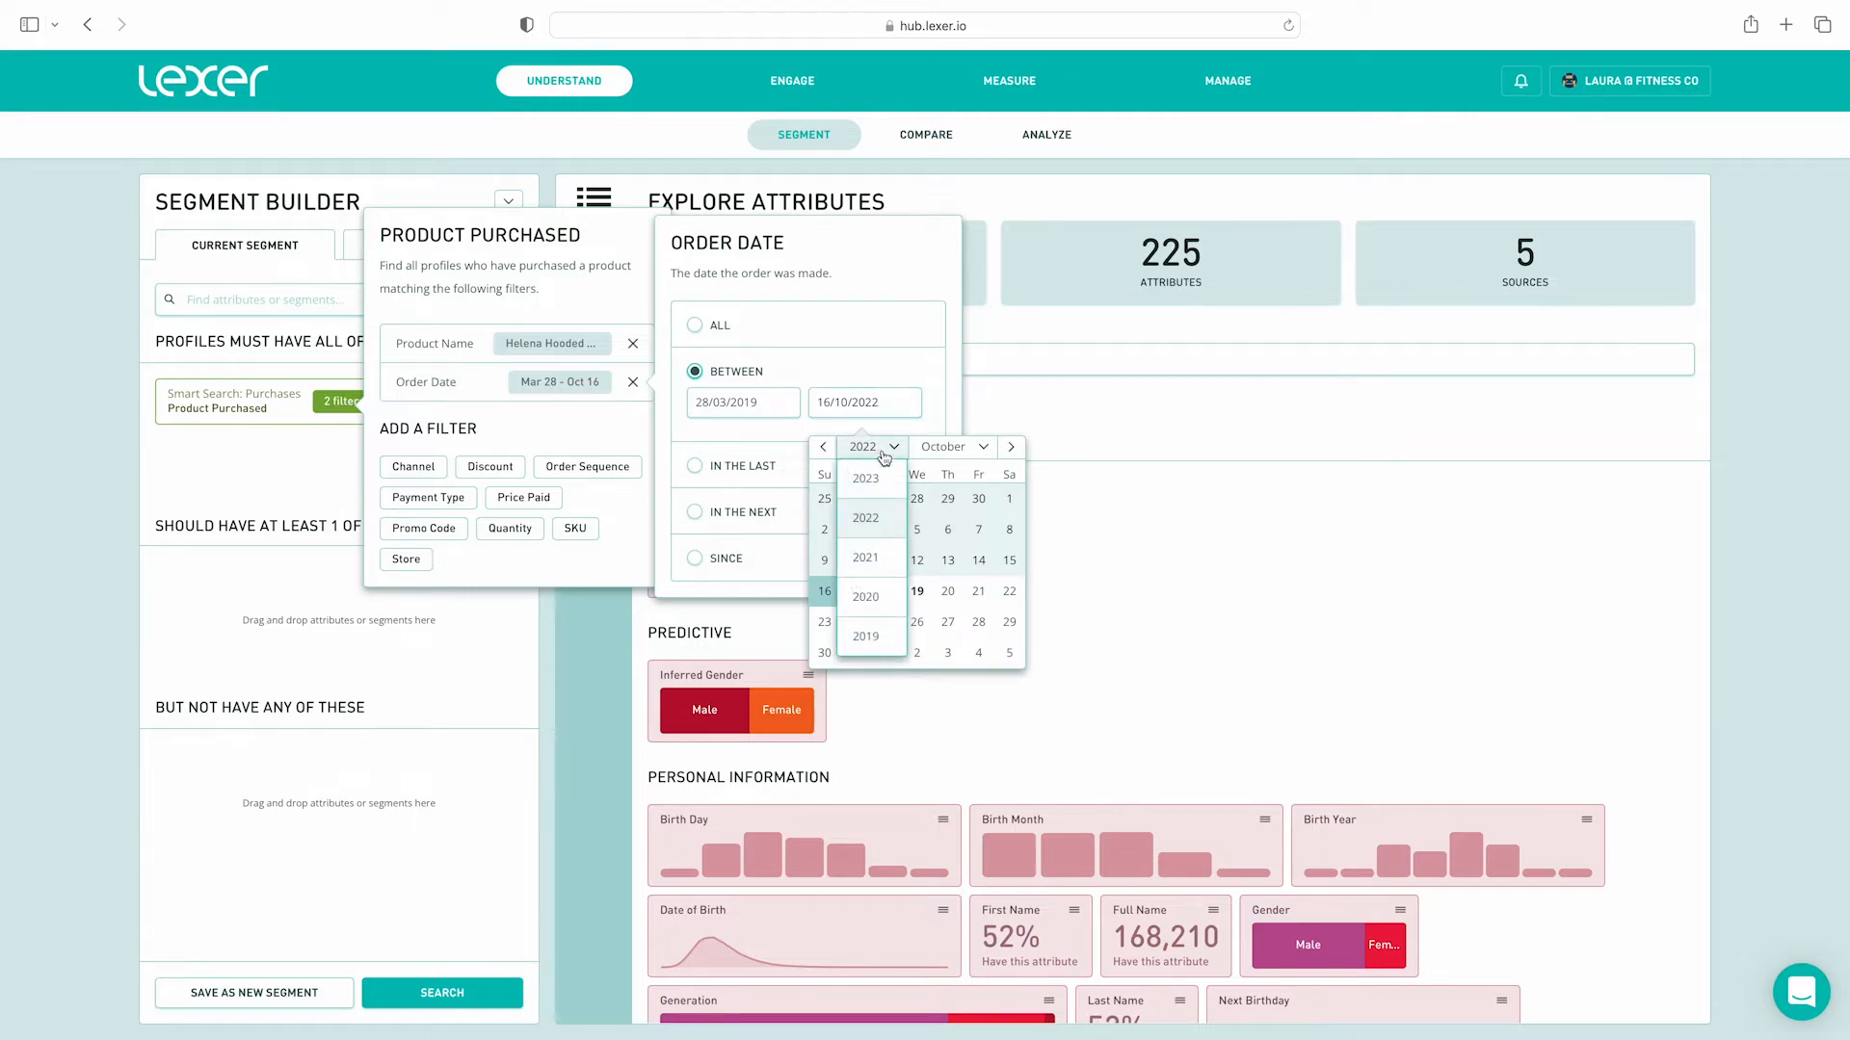
pyautogui.scroll(-1, 872, 509)
pyautogui.click(876, 390)
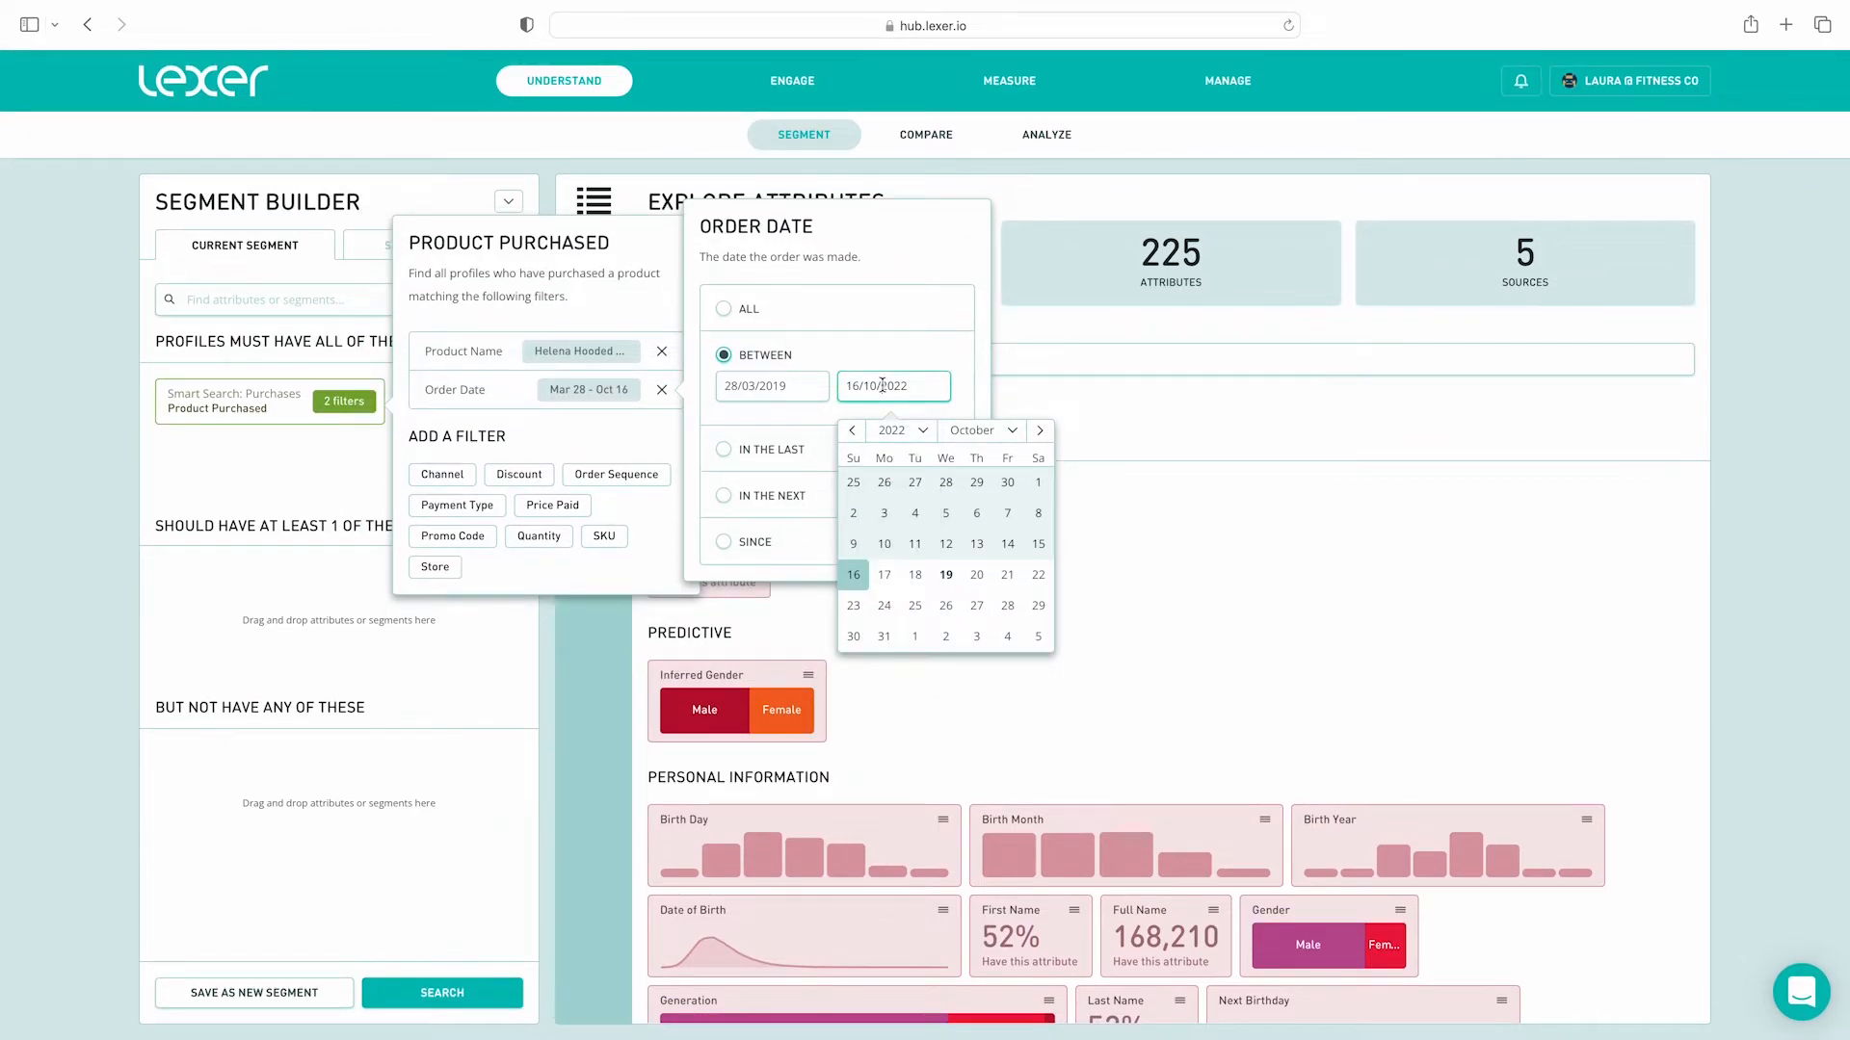
pyautogui.click(903, 440)
pyautogui.click(894, 541)
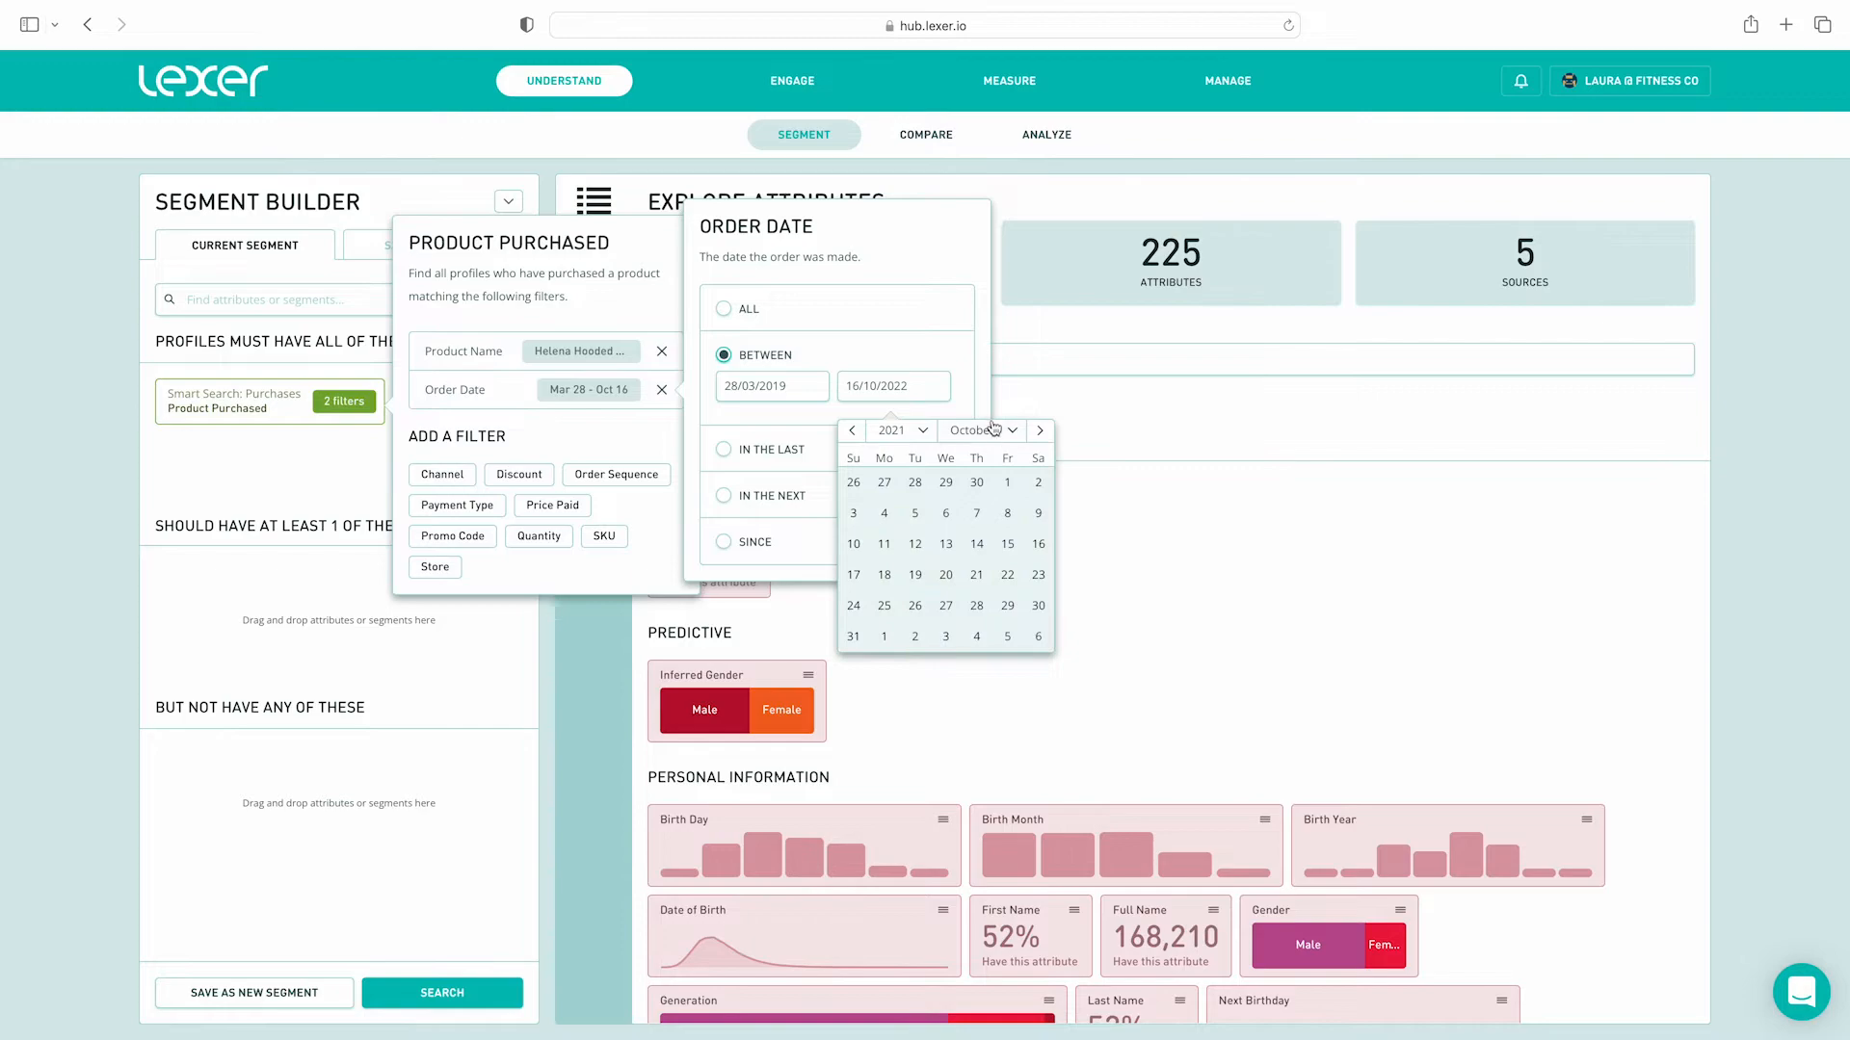
pyautogui.click(993, 434)
pyautogui.click(962, 701)
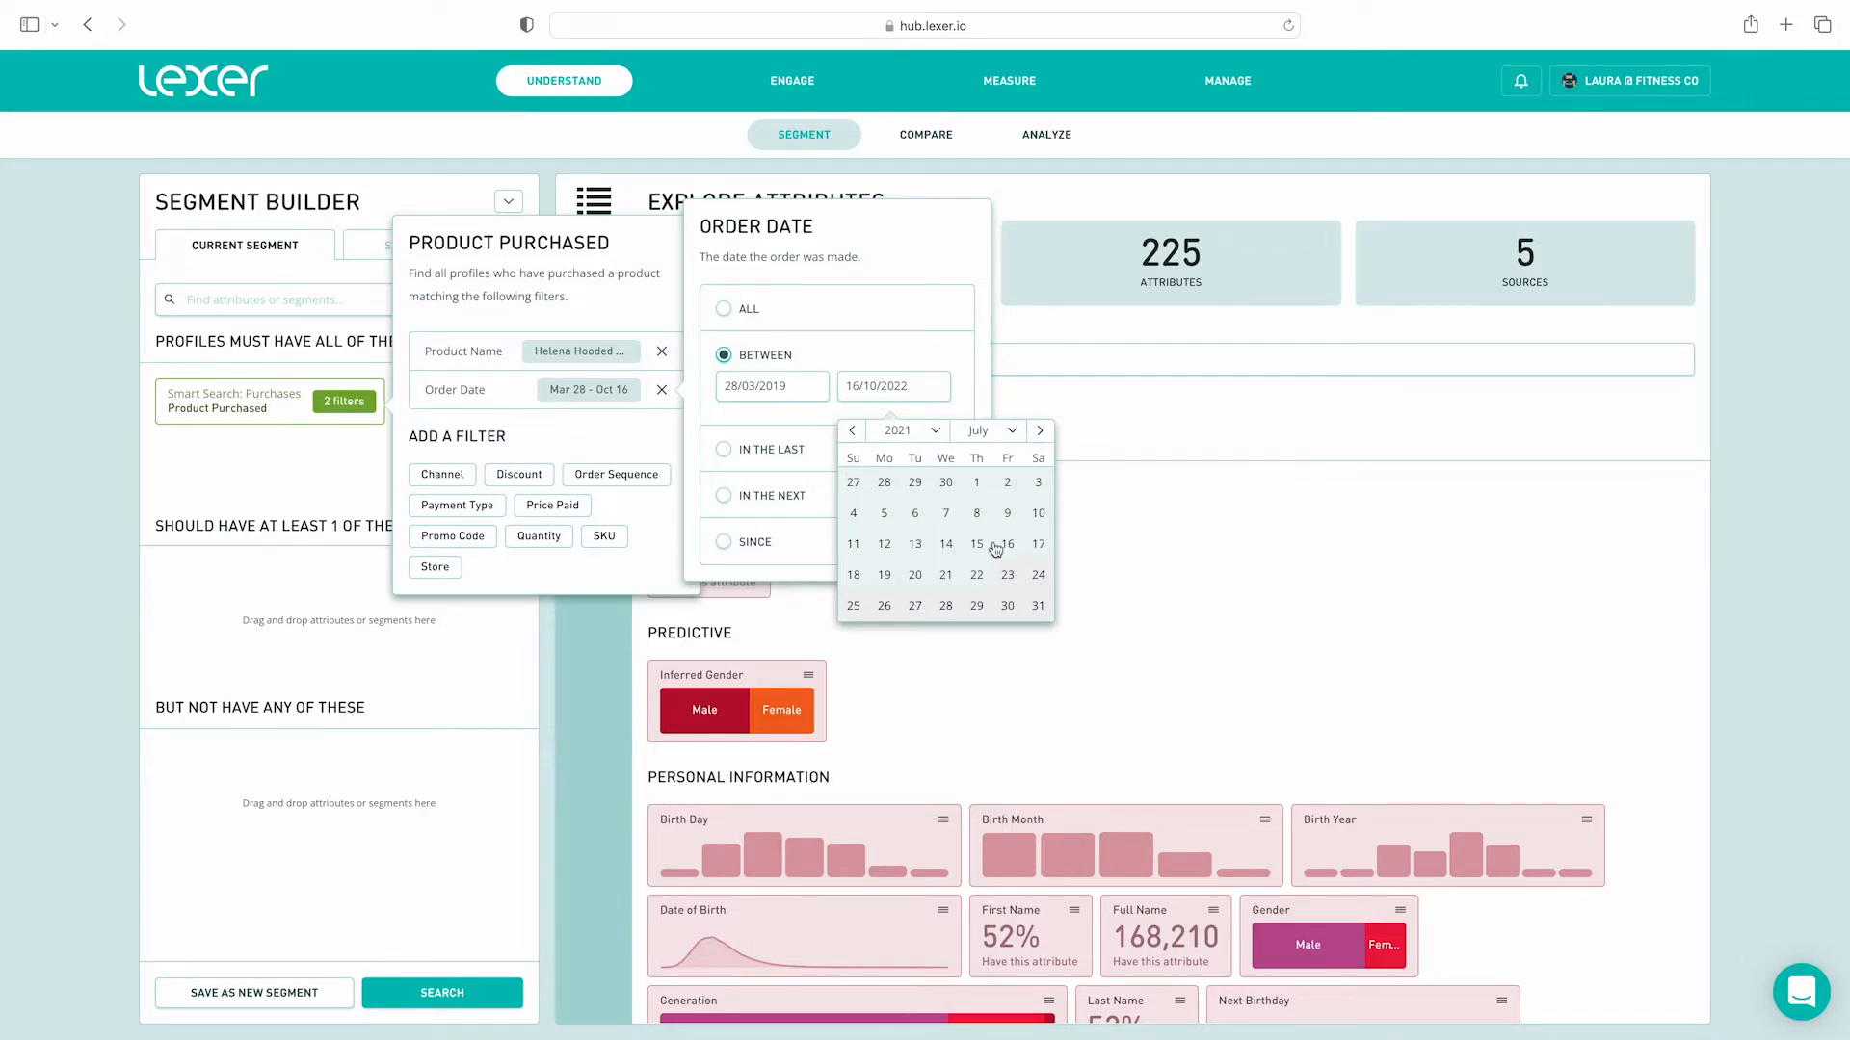
pyautogui.click(977, 483)
# Set the Order Date range's start date to 01/05/2021 and run the search.
pyautogui.click(807, 385)
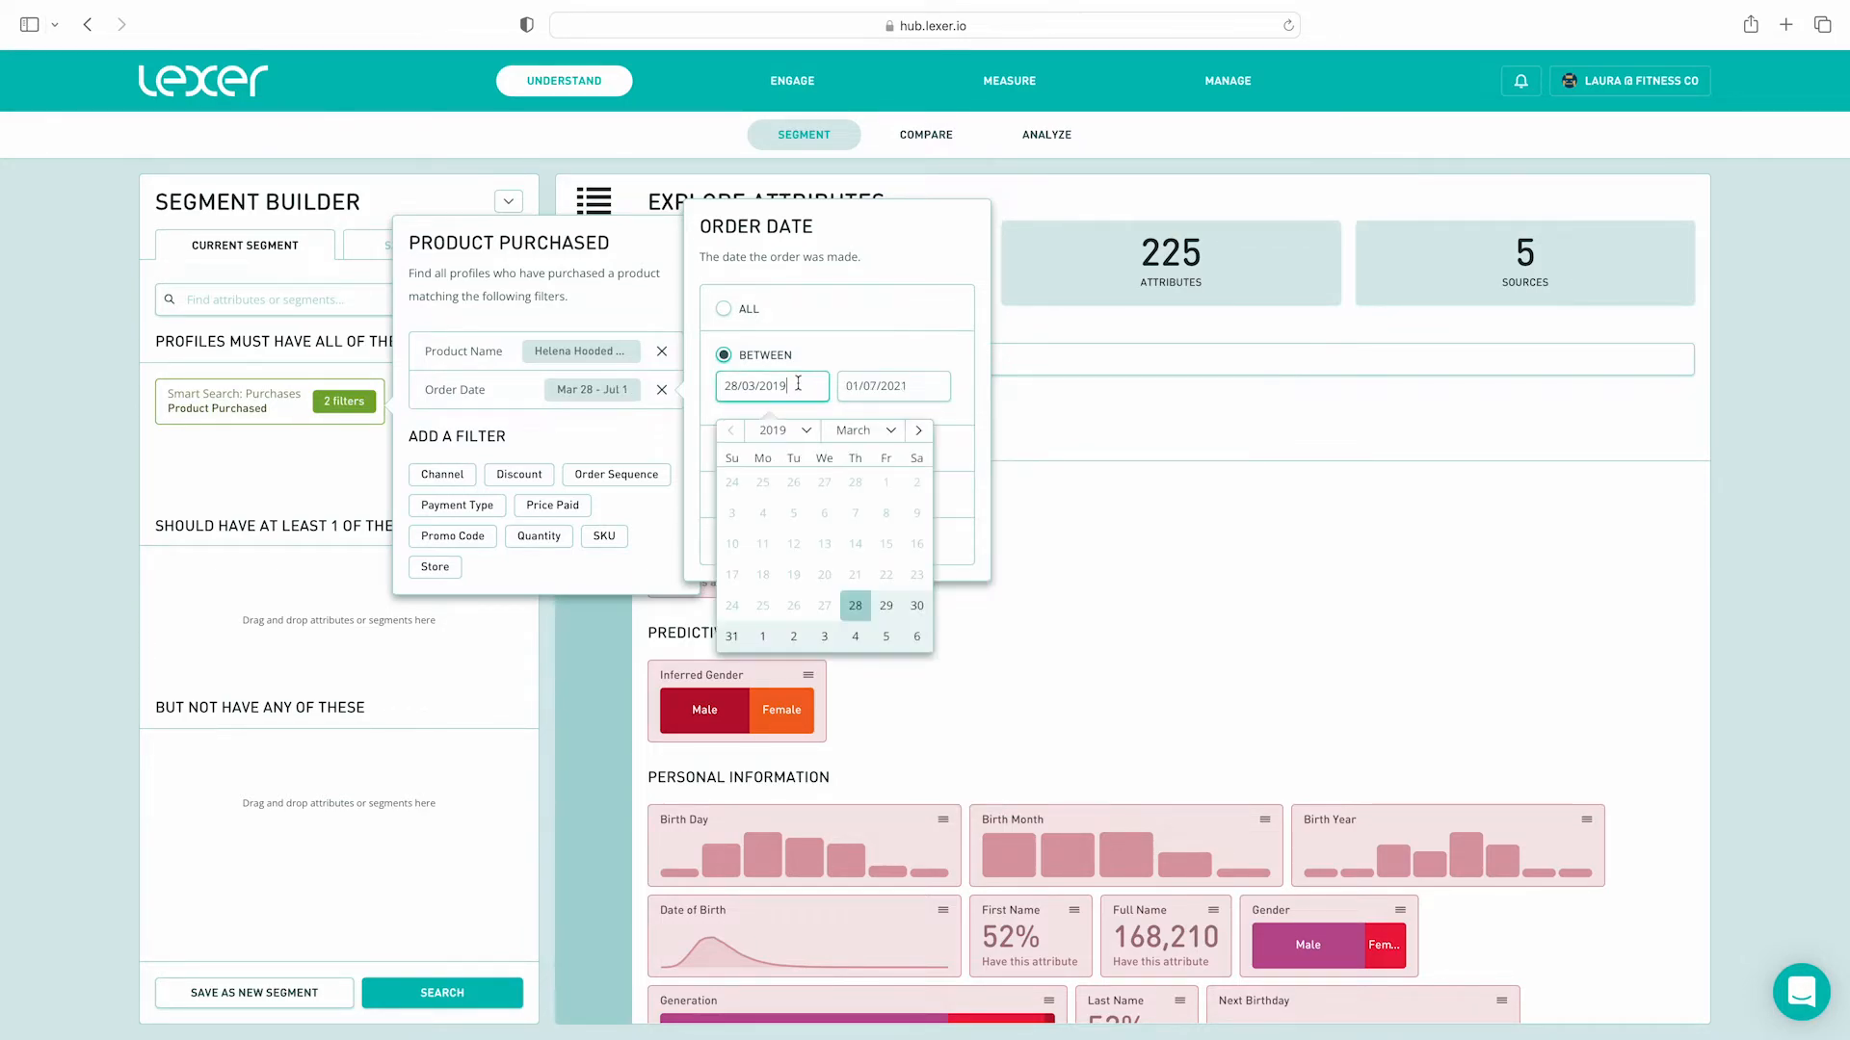
pyautogui.click(800, 441)
pyautogui.click(776, 536)
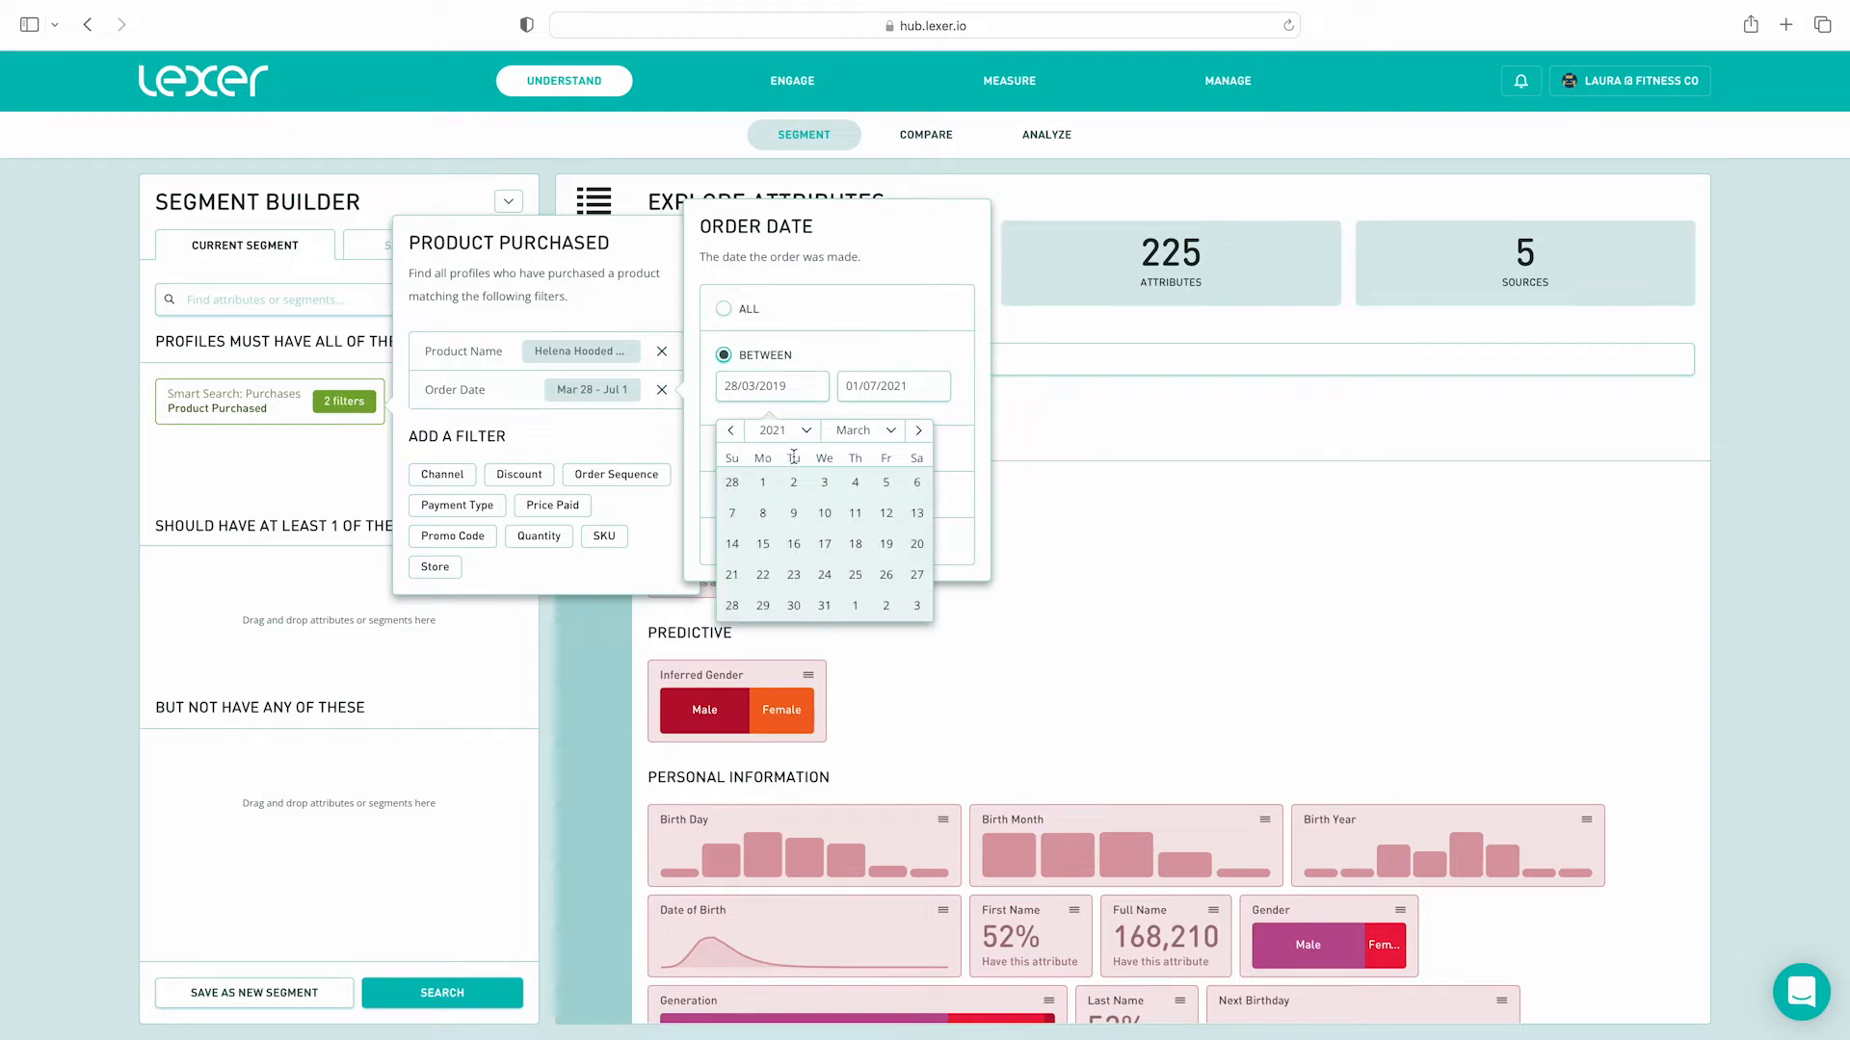
pyautogui.click(884, 435)
pyautogui.click(856, 617)
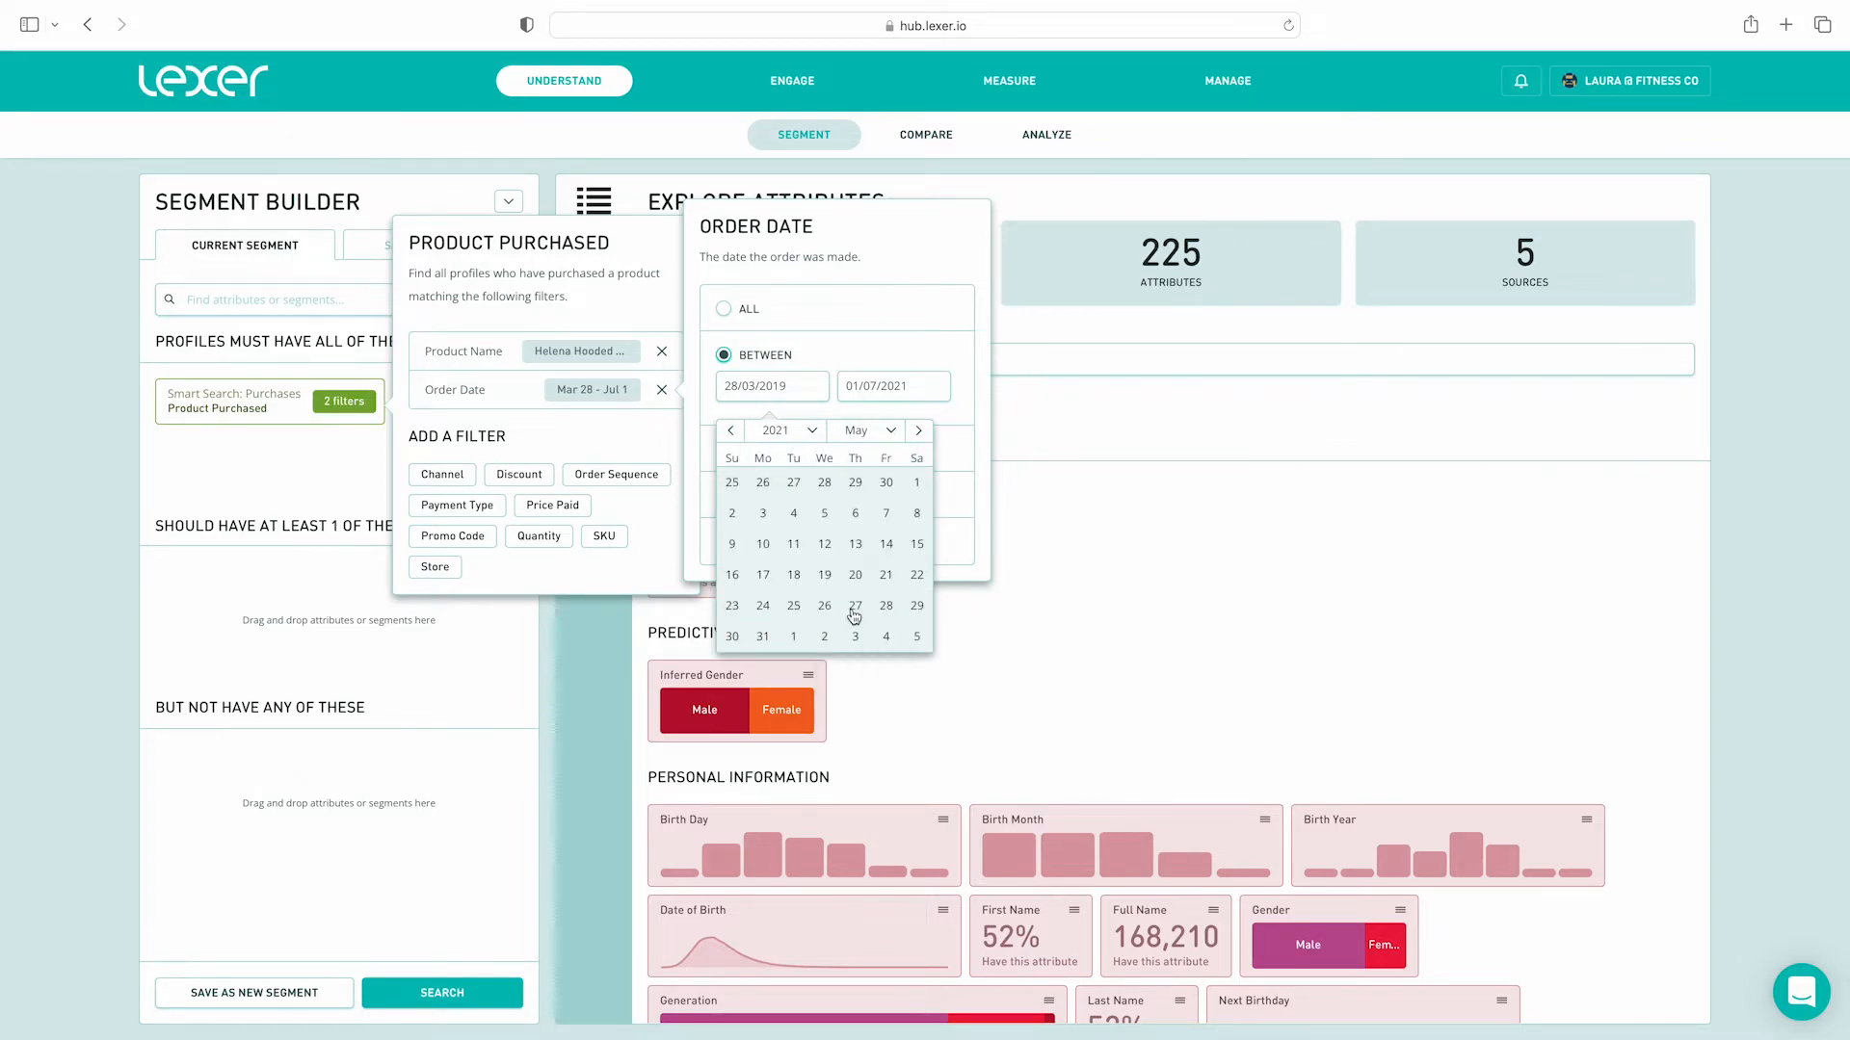
pyautogui.click(916, 483)
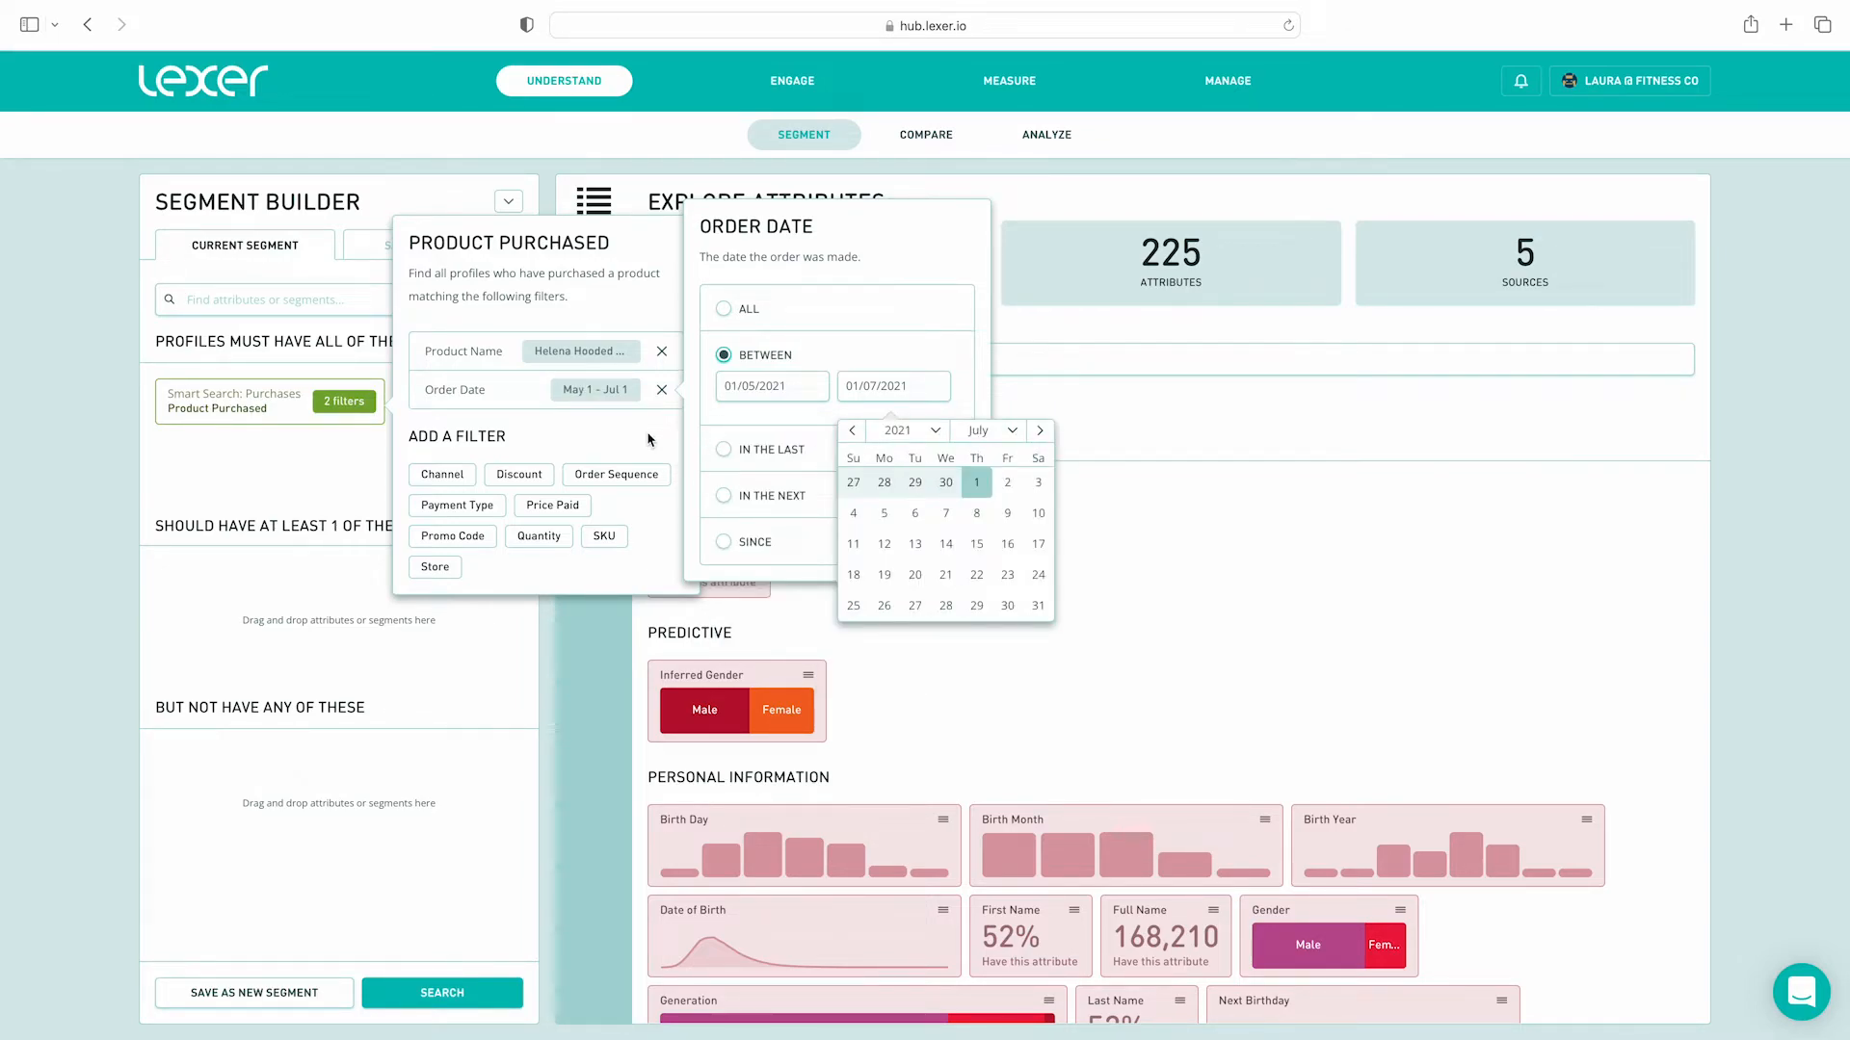
pyautogui.click(647, 439)
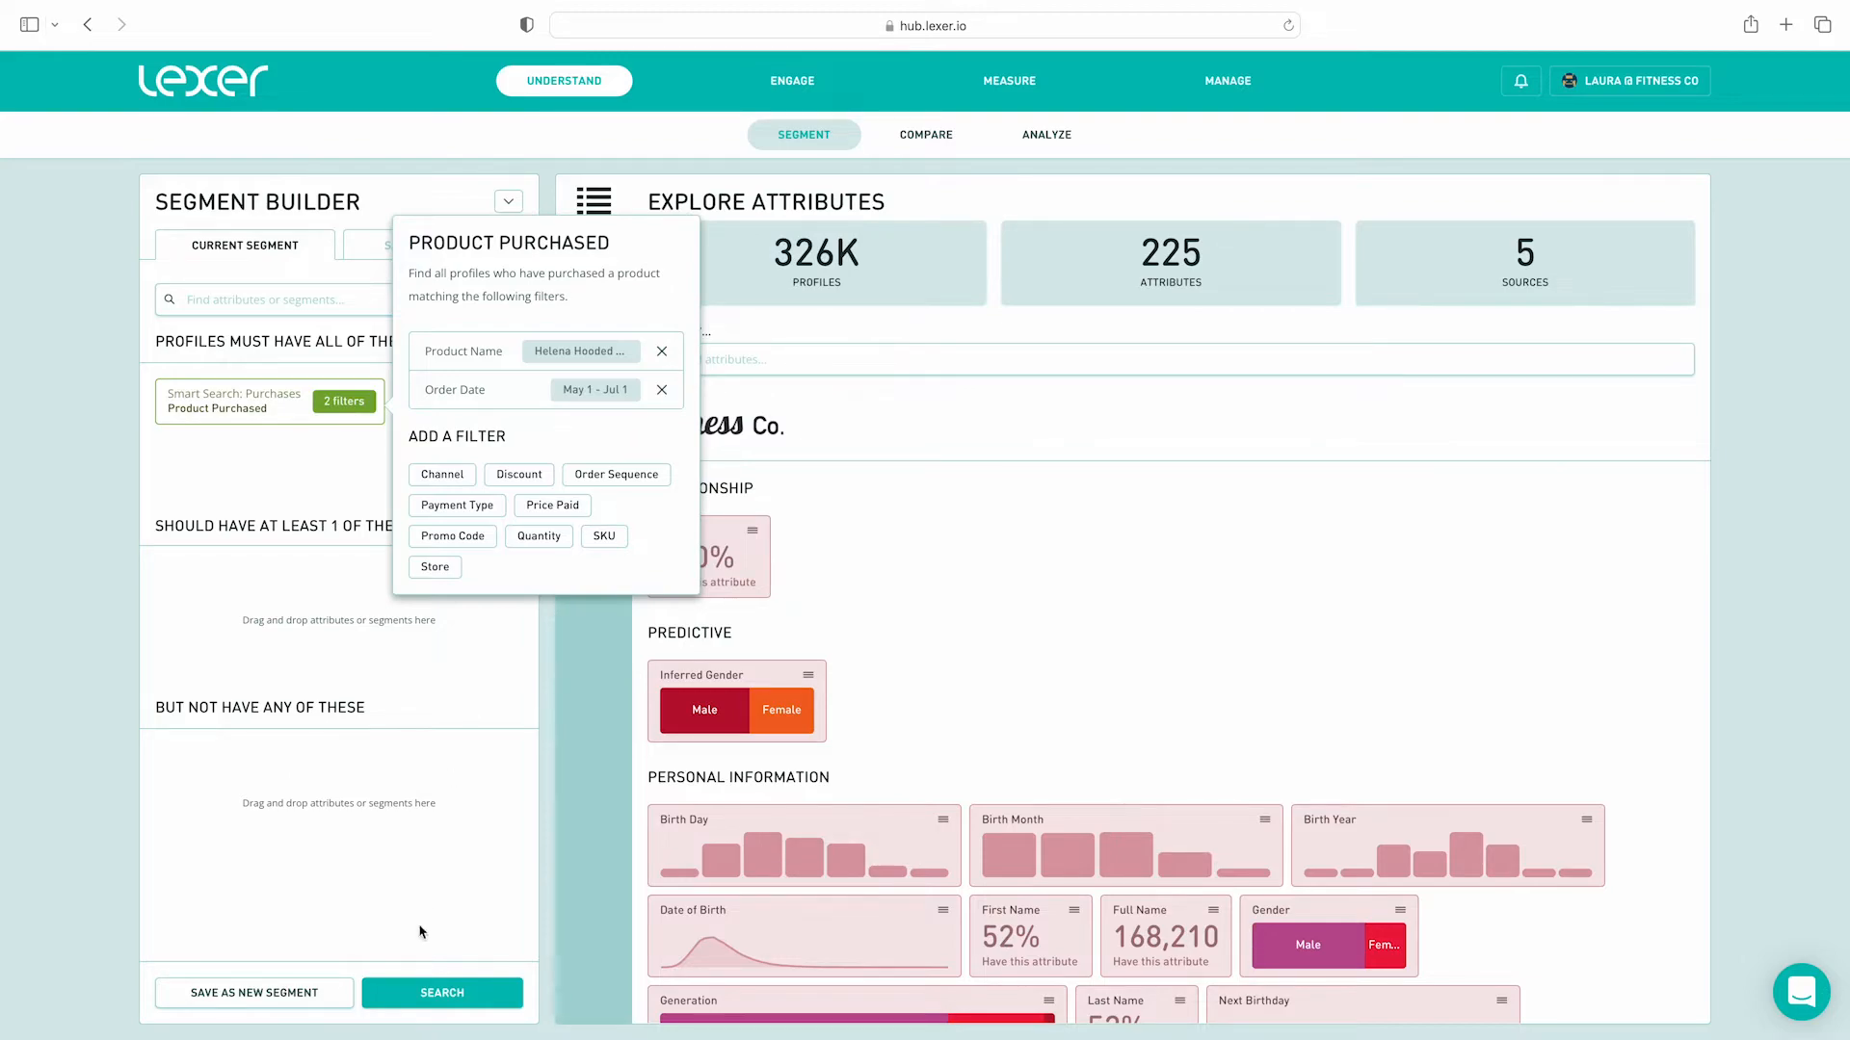
pyautogui.click(429, 995)
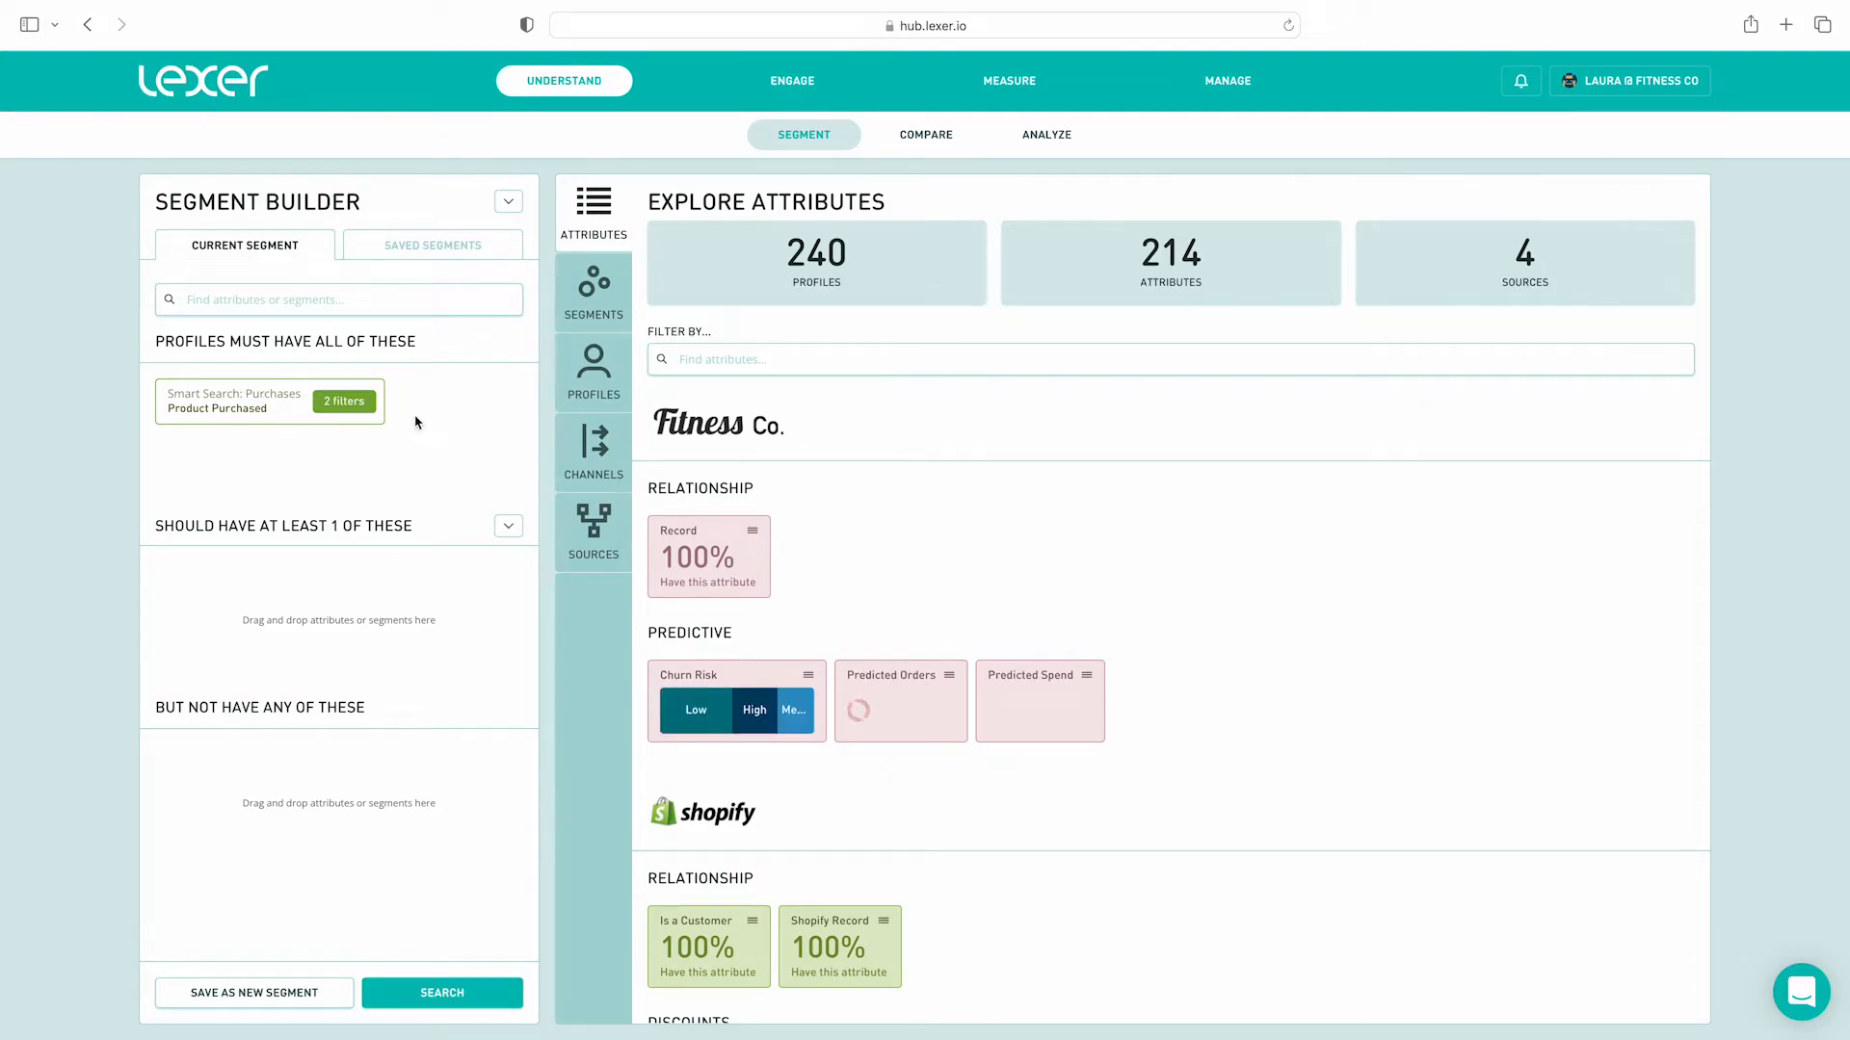
# Reopen the Product Purchased Order Date filter and set the range's end date to 01/07/2022.
pyautogui.click(372, 410)
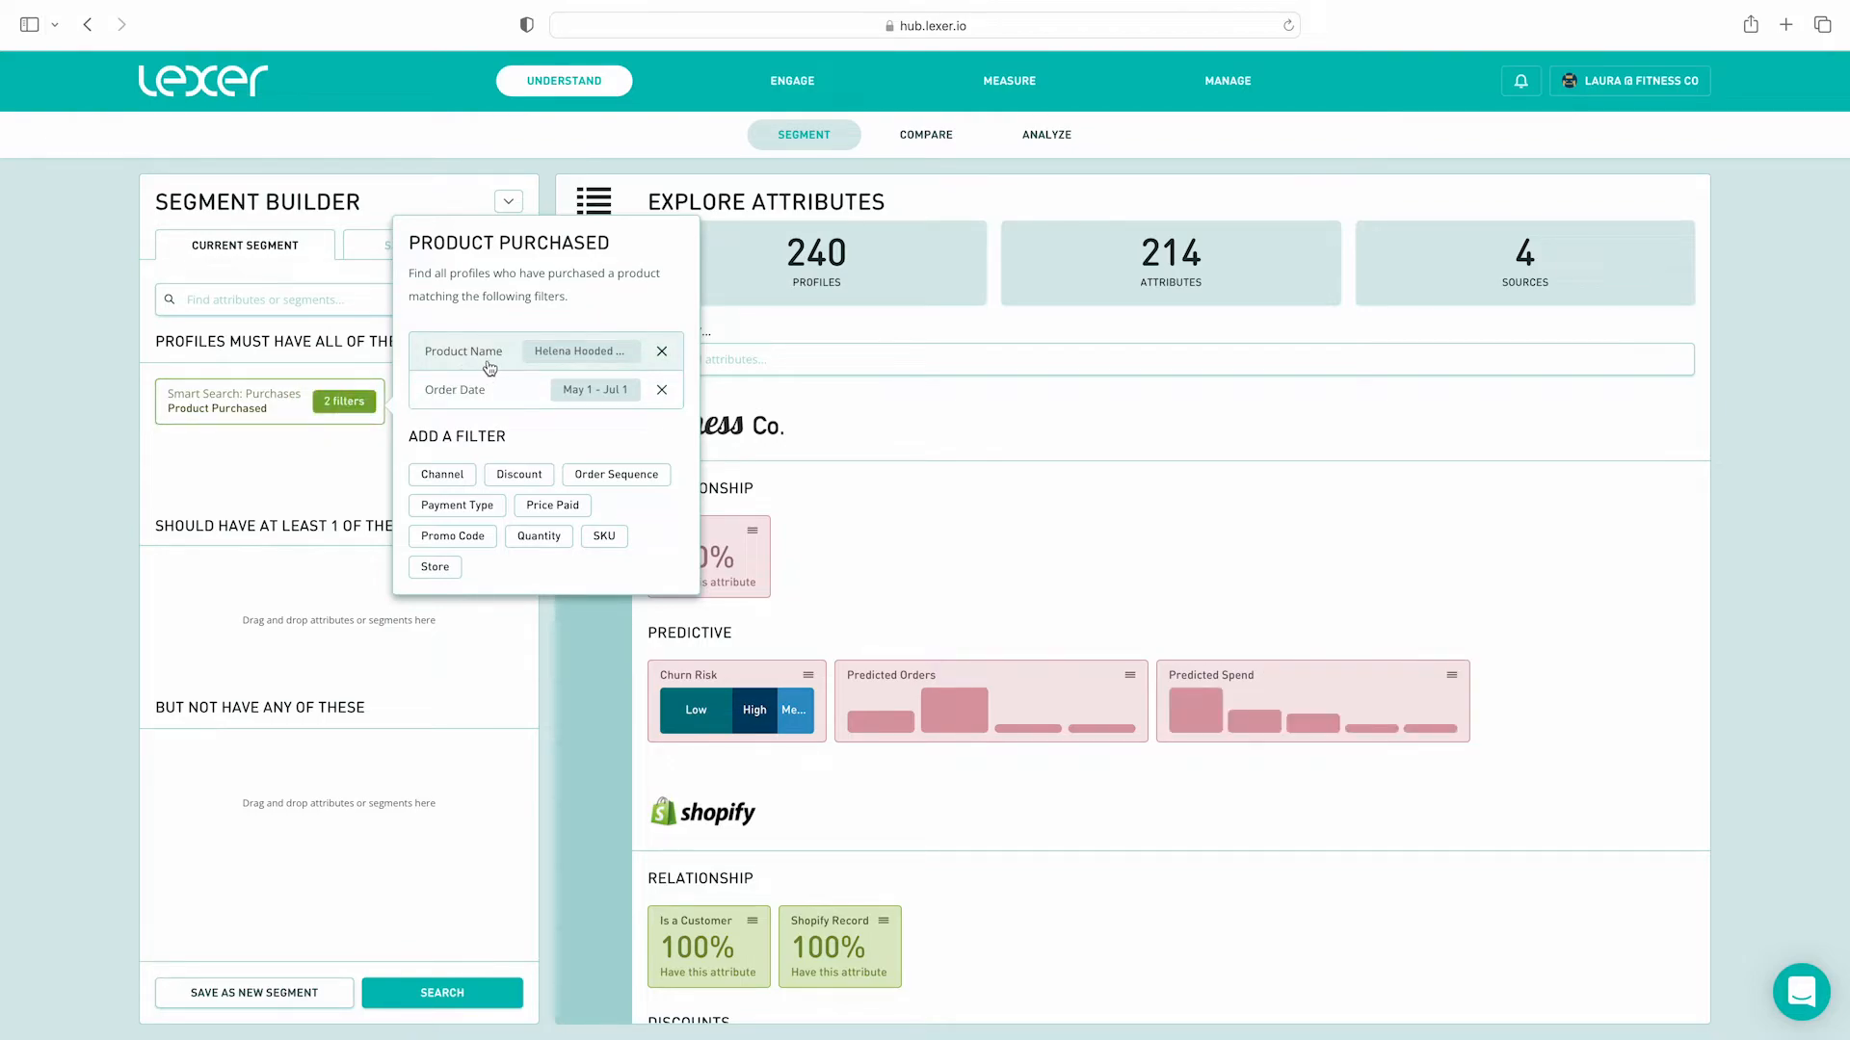
pyautogui.click(520, 395)
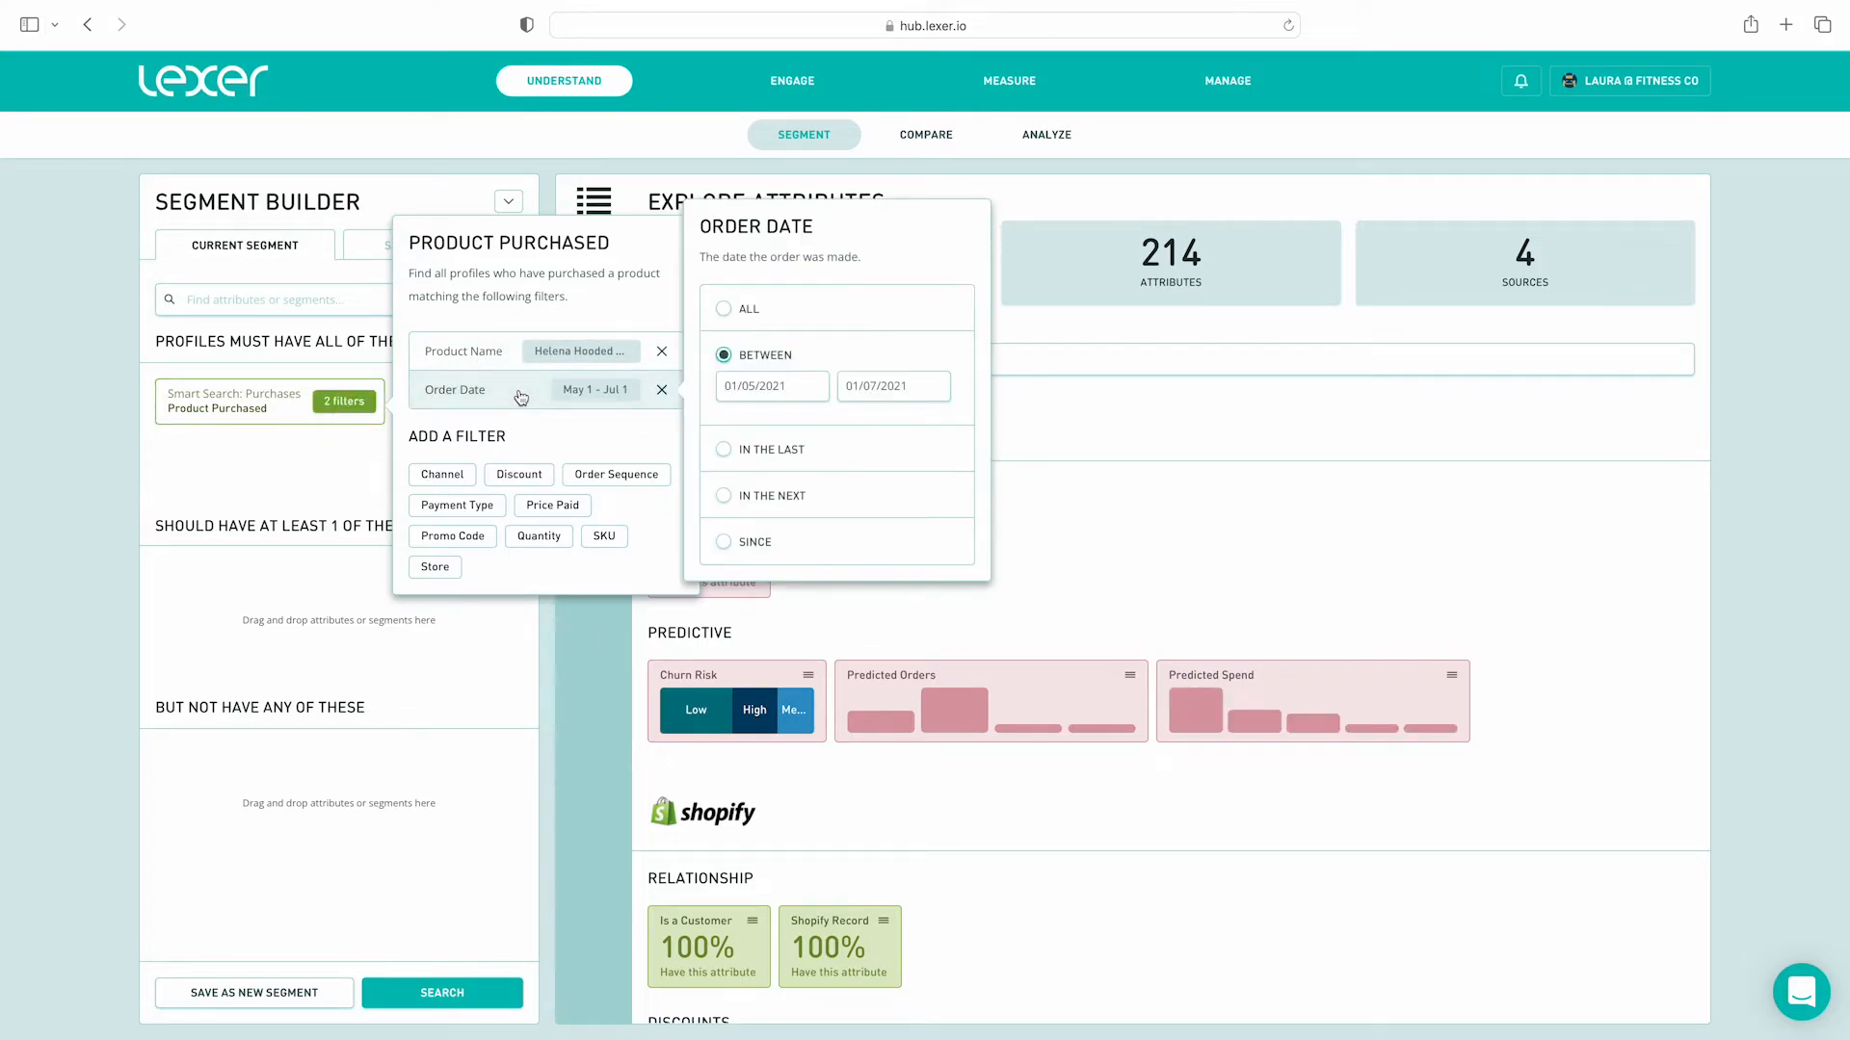
pyautogui.click(927, 379)
pyautogui.click(904, 434)
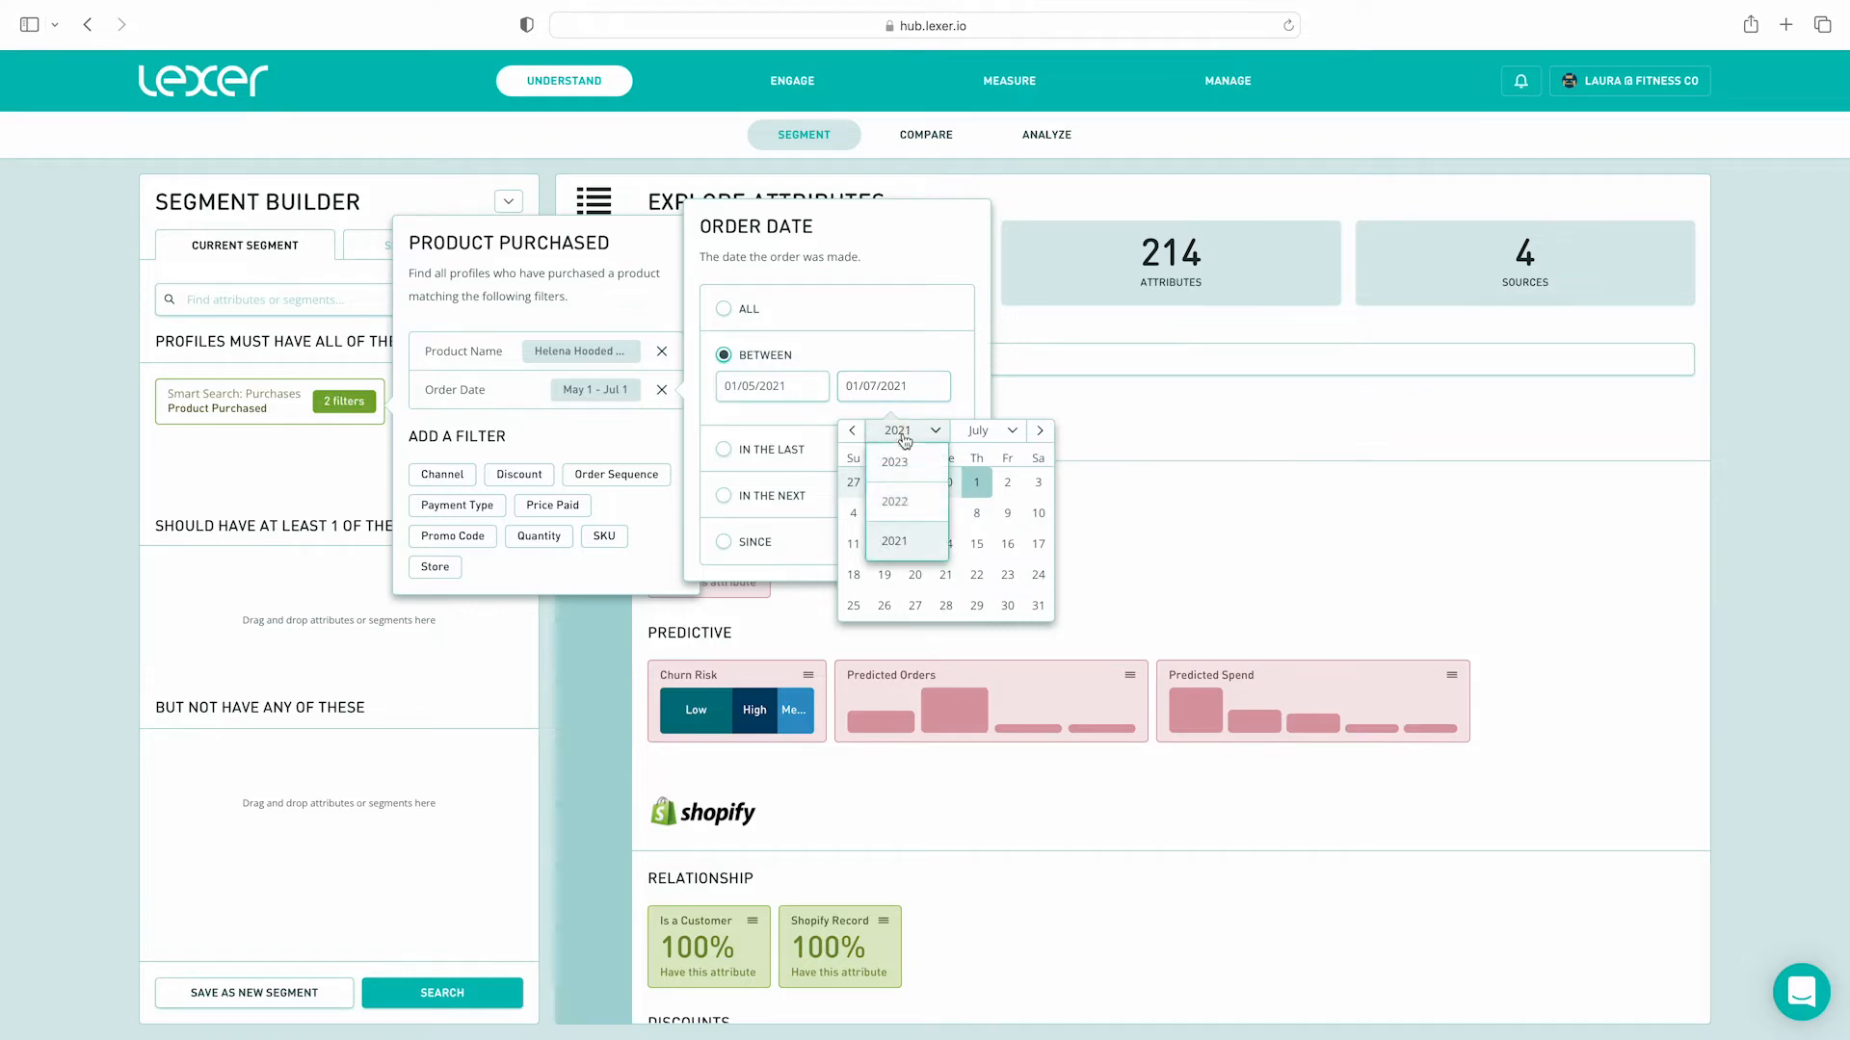
pyautogui.click(894, 502)
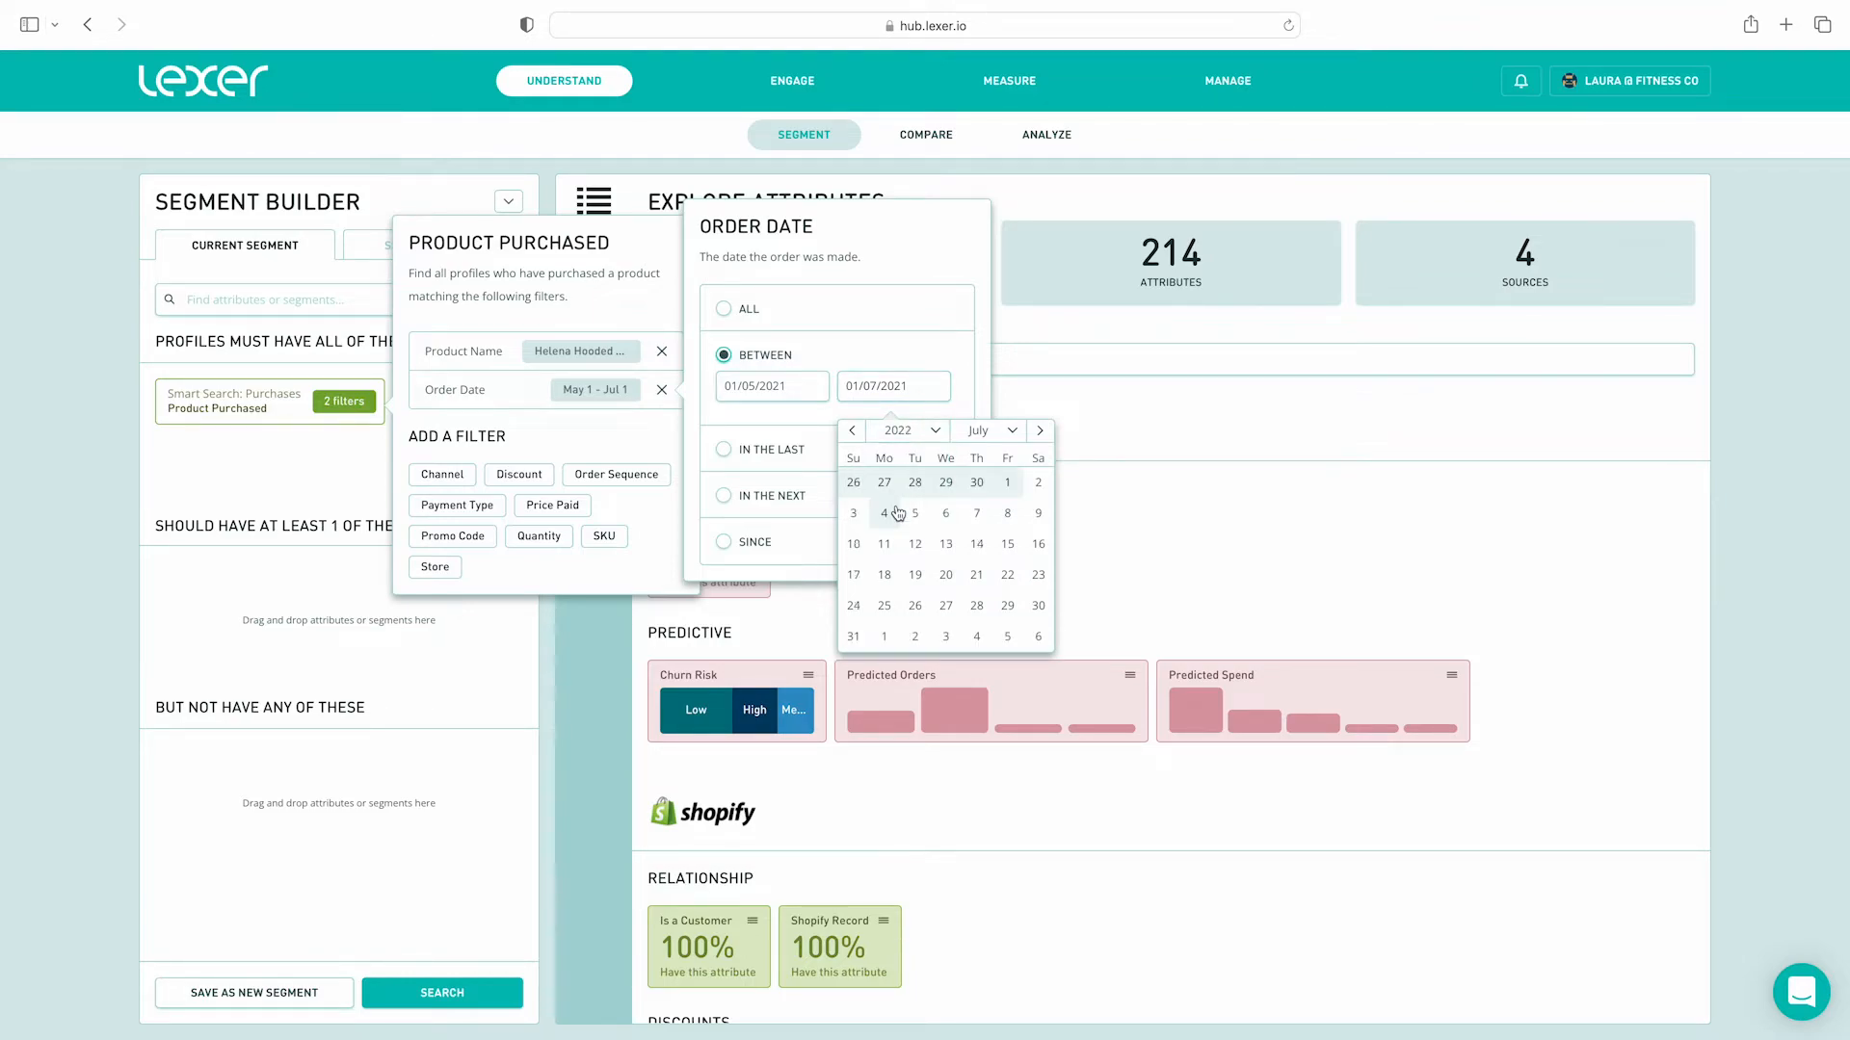
pyautogui.click(1008, 485)
# Set the Order Date range's start date to 01/05/2022 and run the search again.
pyautogui.click(795, 385)
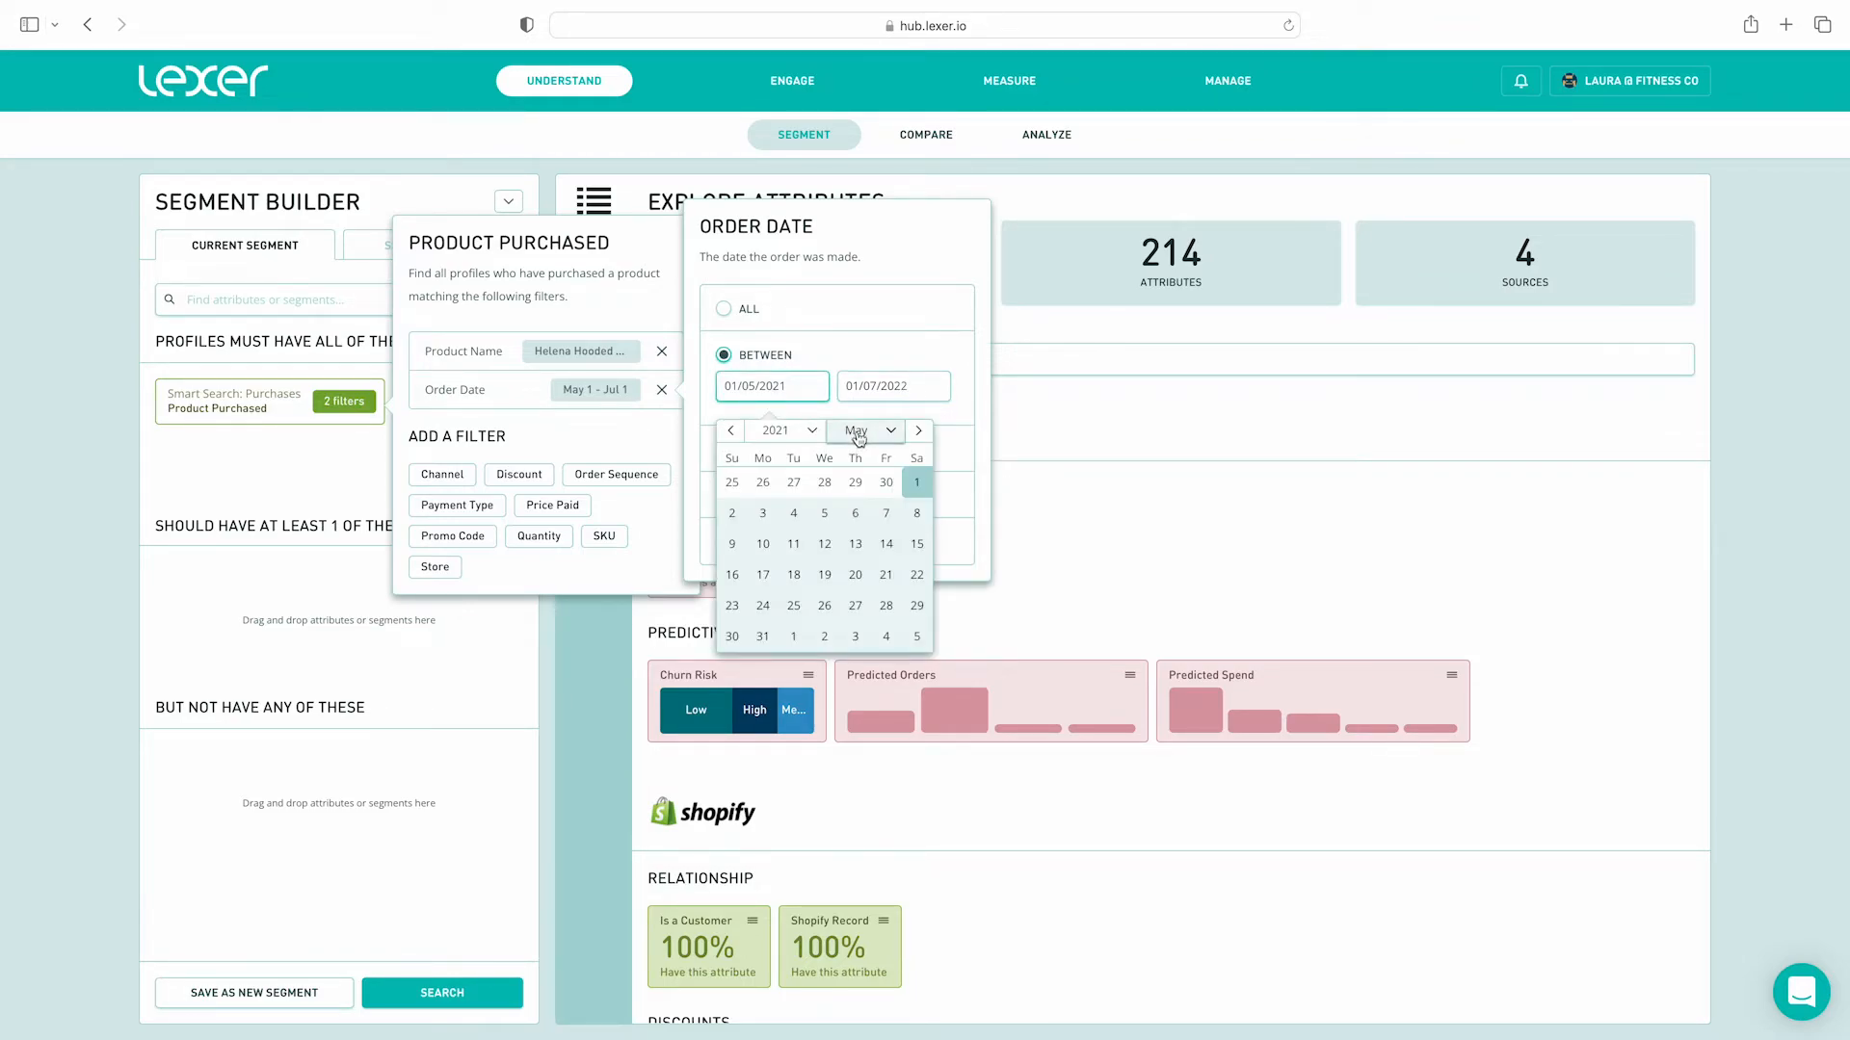
pyautogui.click(777, 429)
pyautogui.click(785, 477)
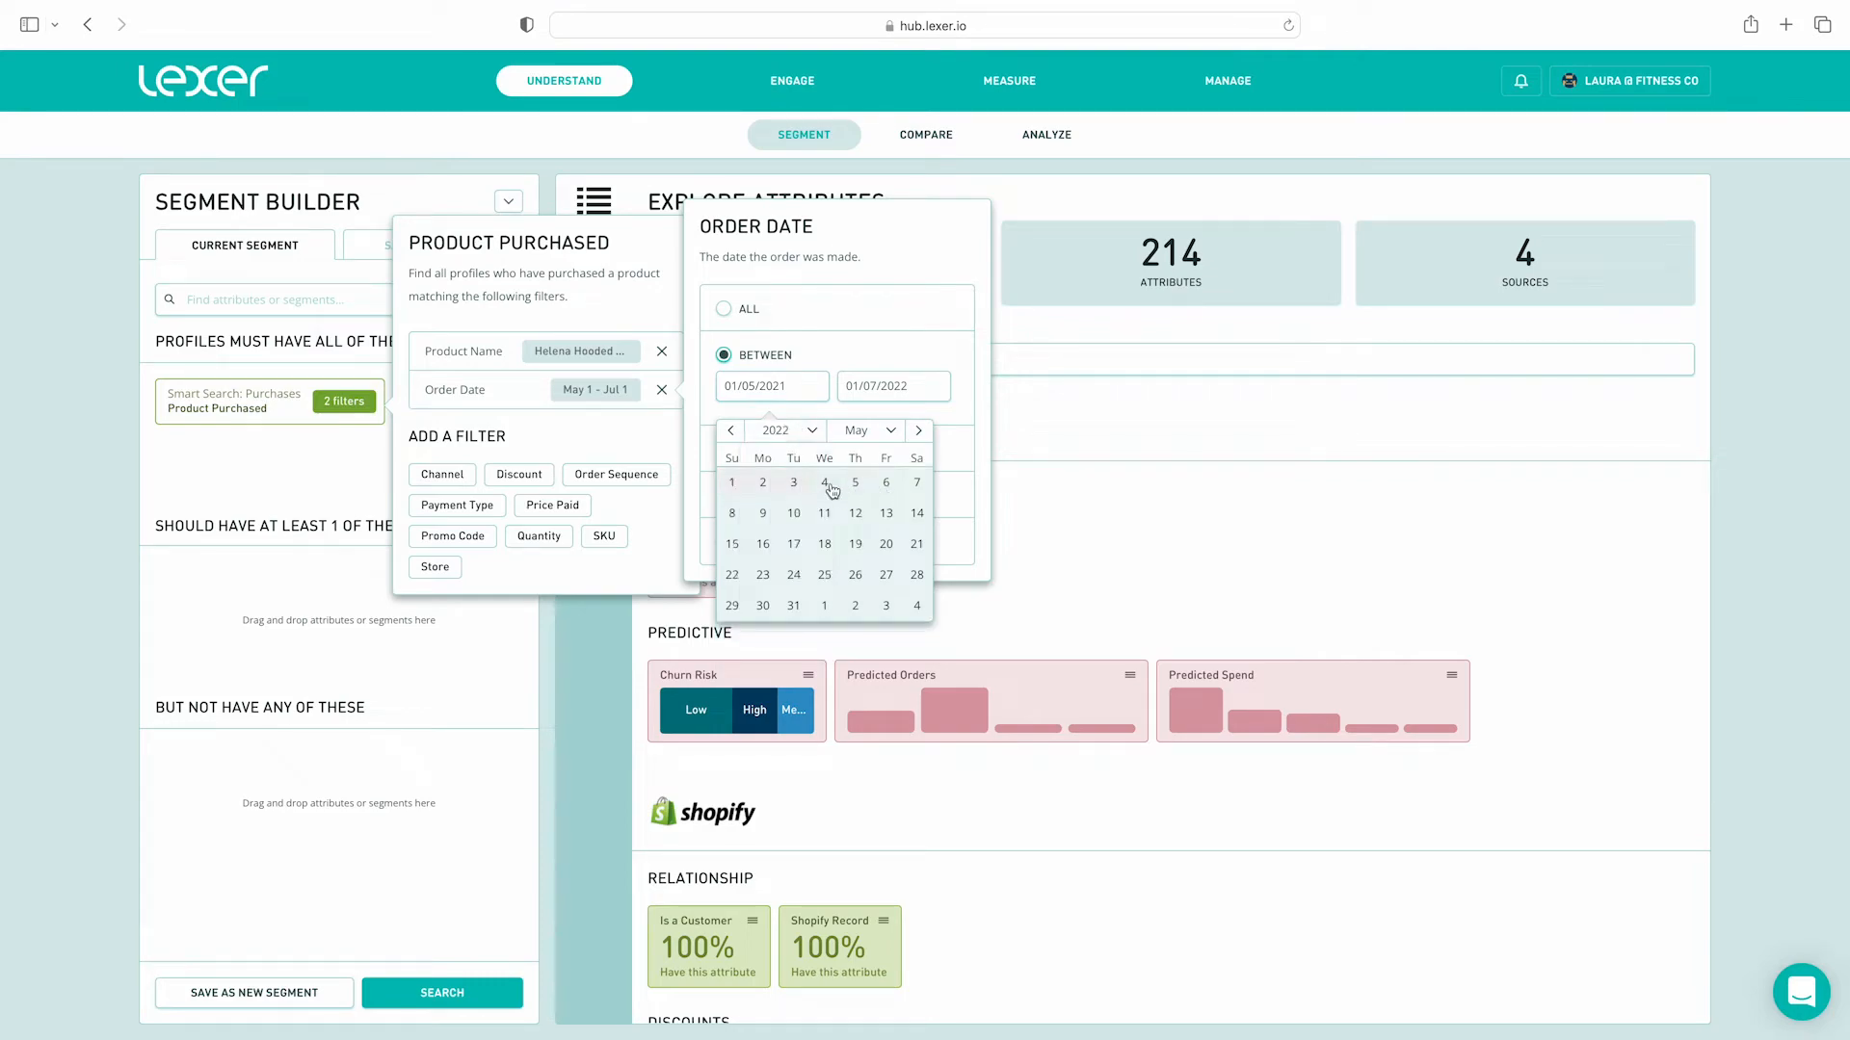
pyautogui.click(732, 482)
pyautogui.click(631, 437)
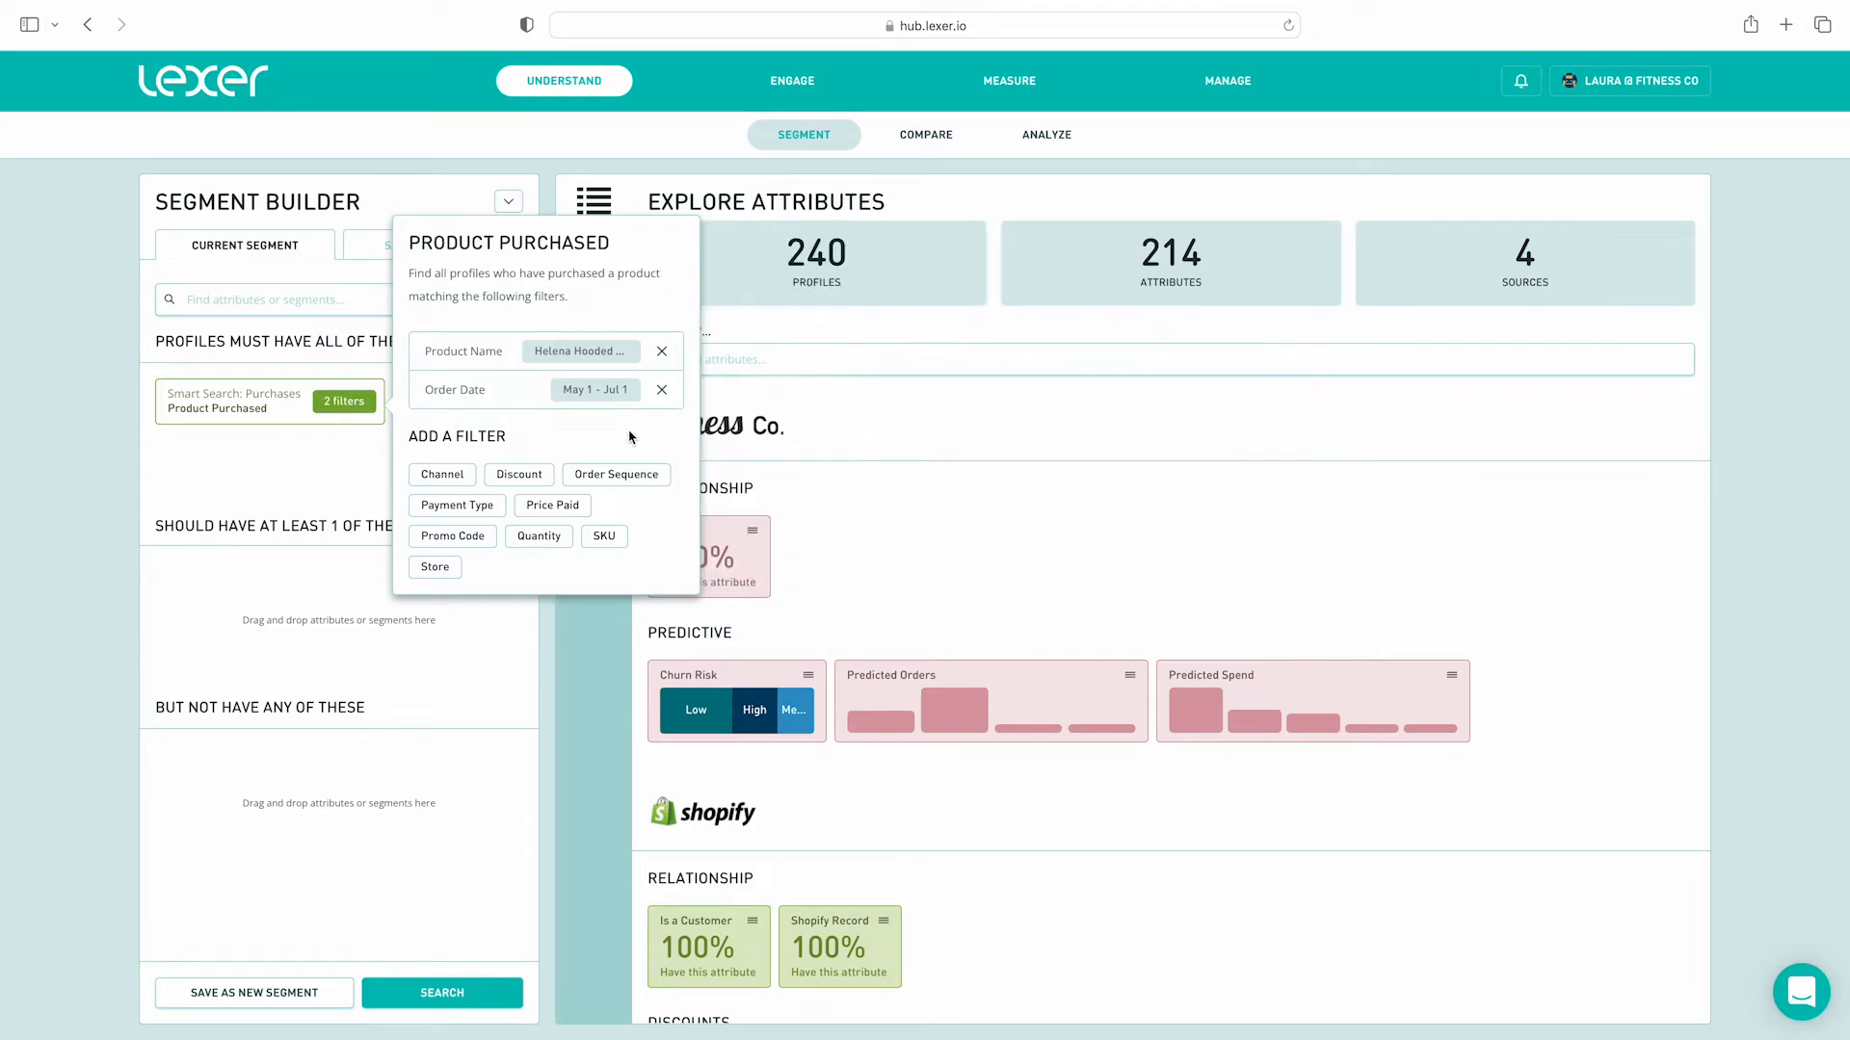
pyautogui.click(466, 983)
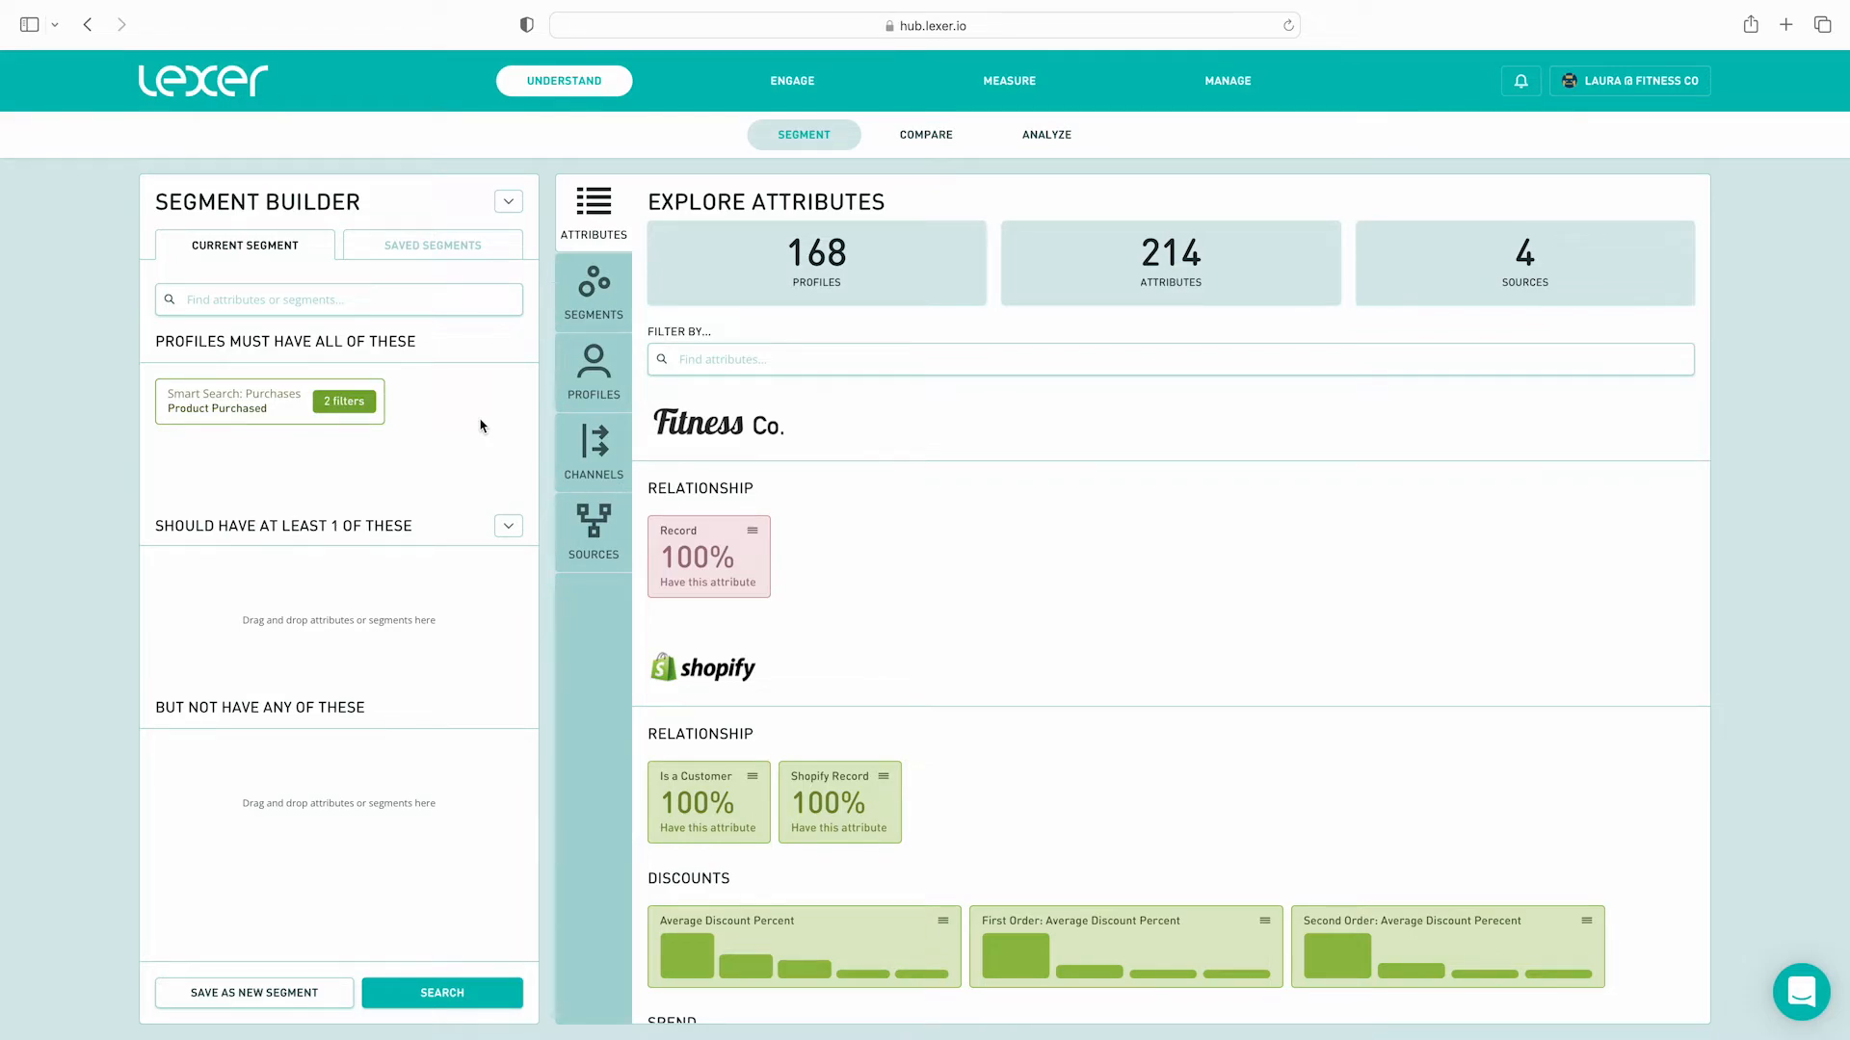
# Reset the segment builder to its default and search all records.
pyautogui.click(510, 202)
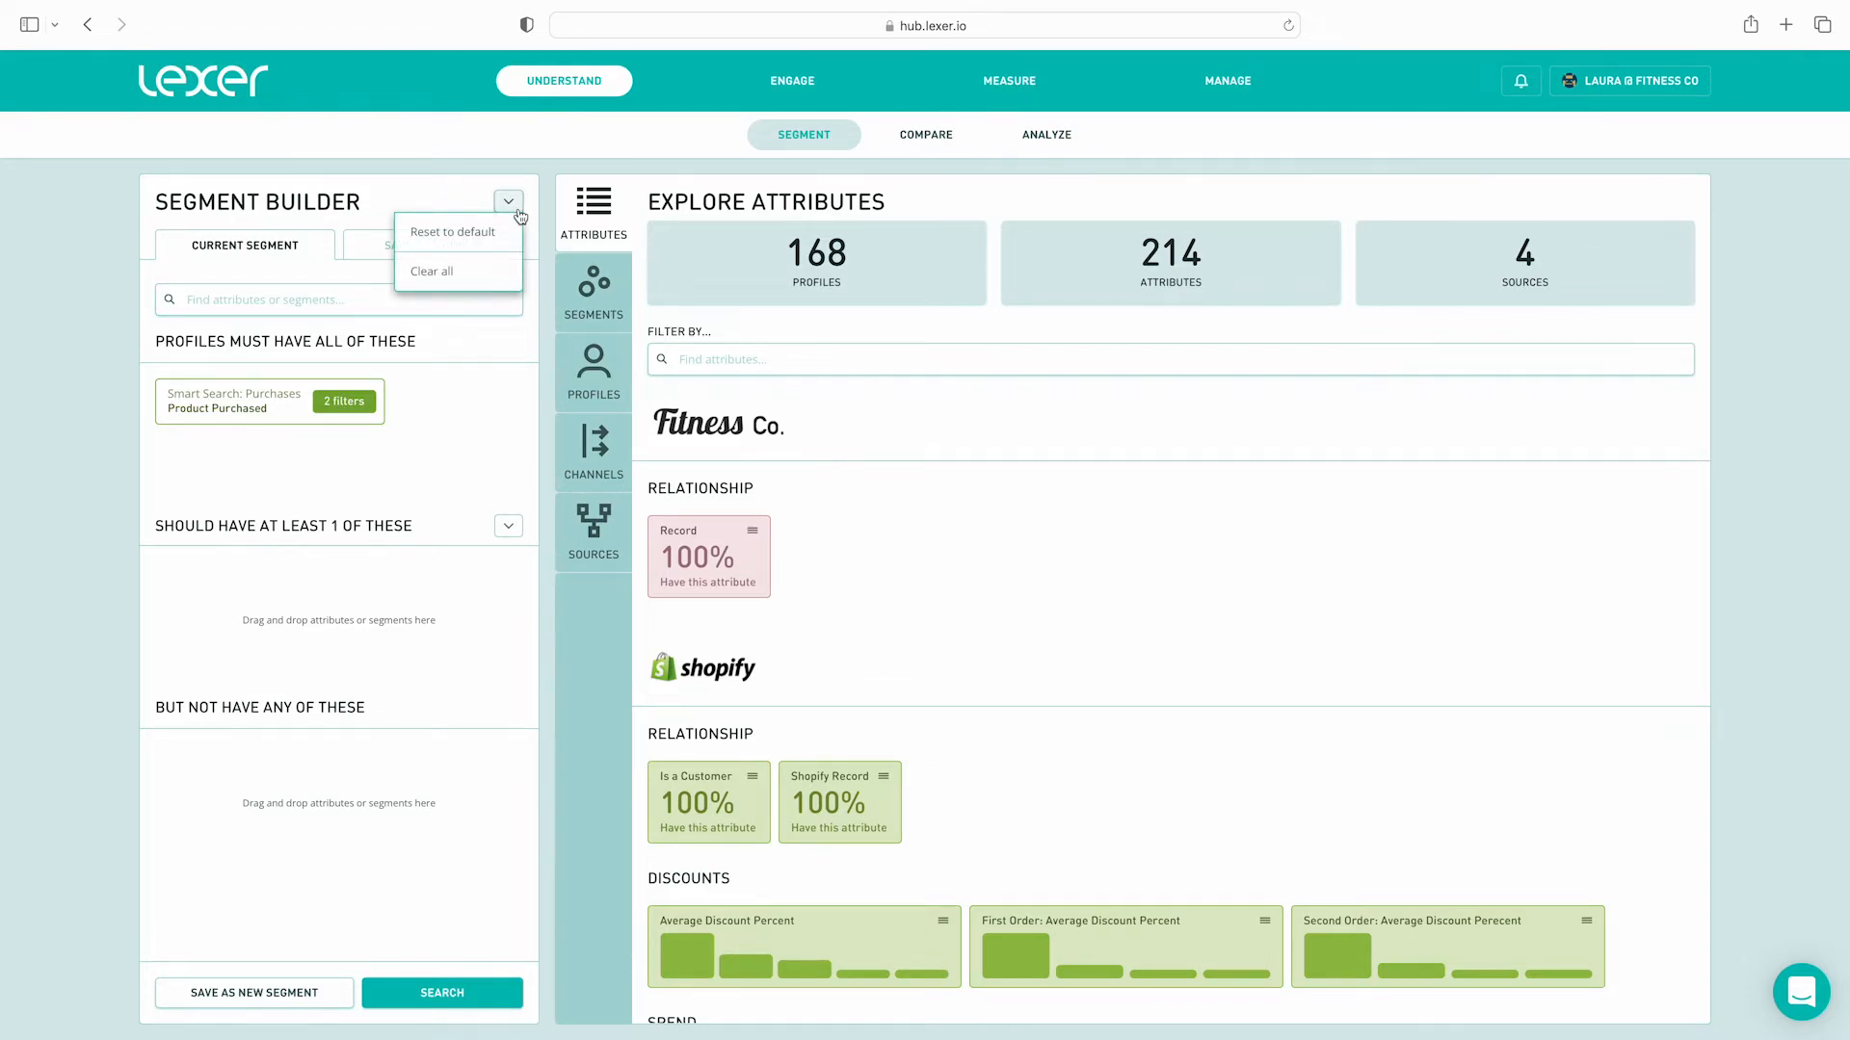
pyautogui.click(496, 232)
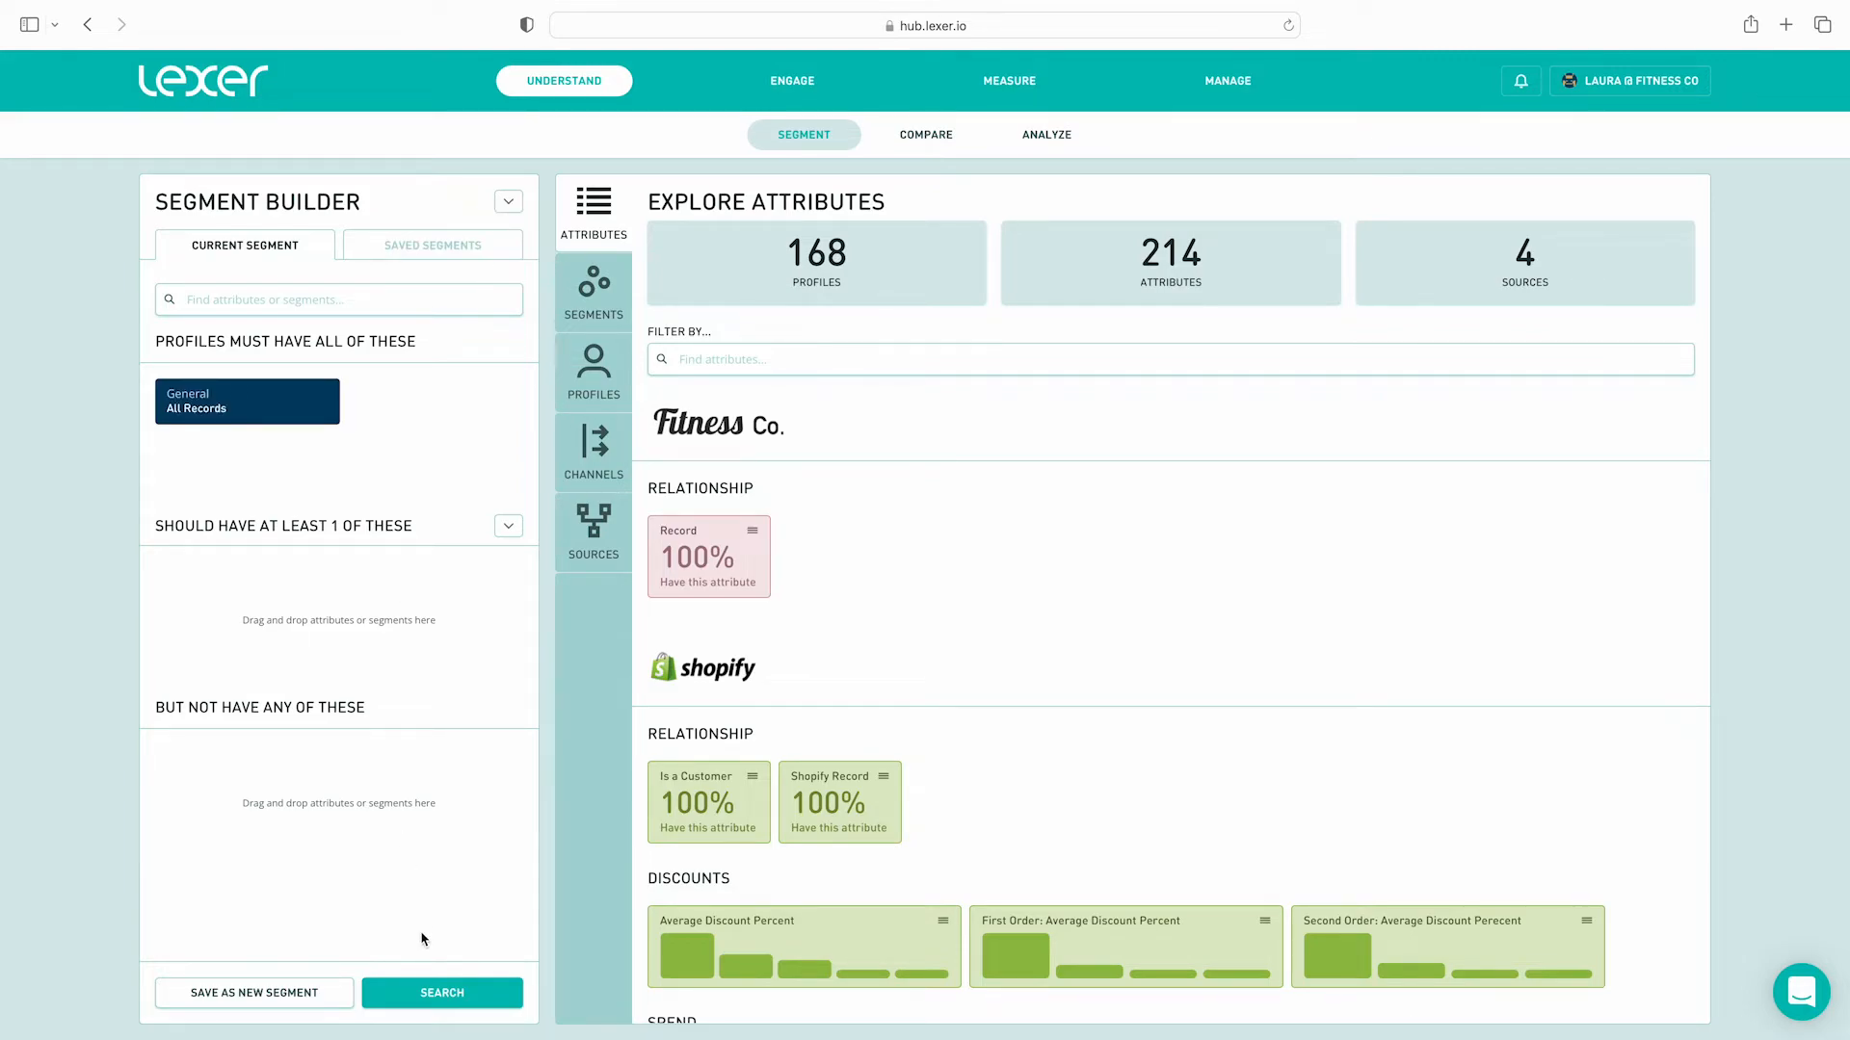
pyautogui.click(425, 992)
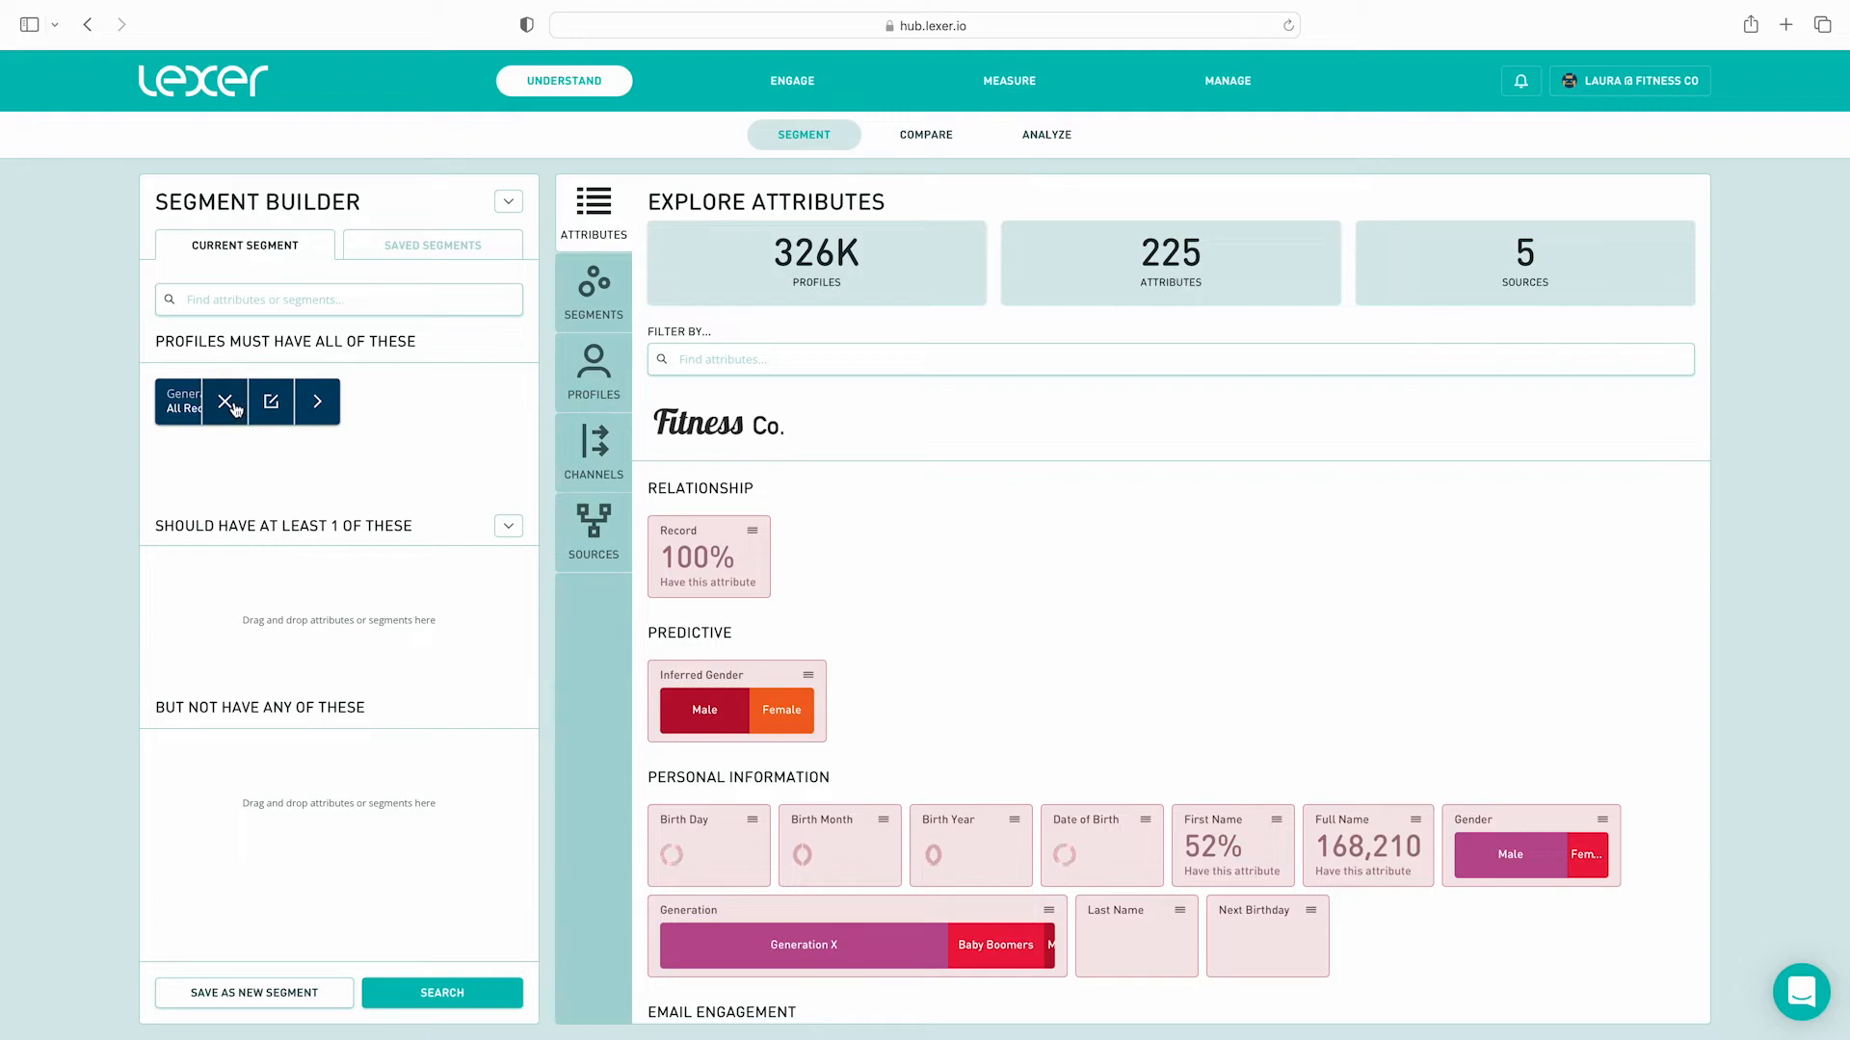
# Remove the All Records attribute from the segment and add the Product Purchased smart search in its place.
pyautogui.click(231, 410)
pyautogui.click(359, 300)
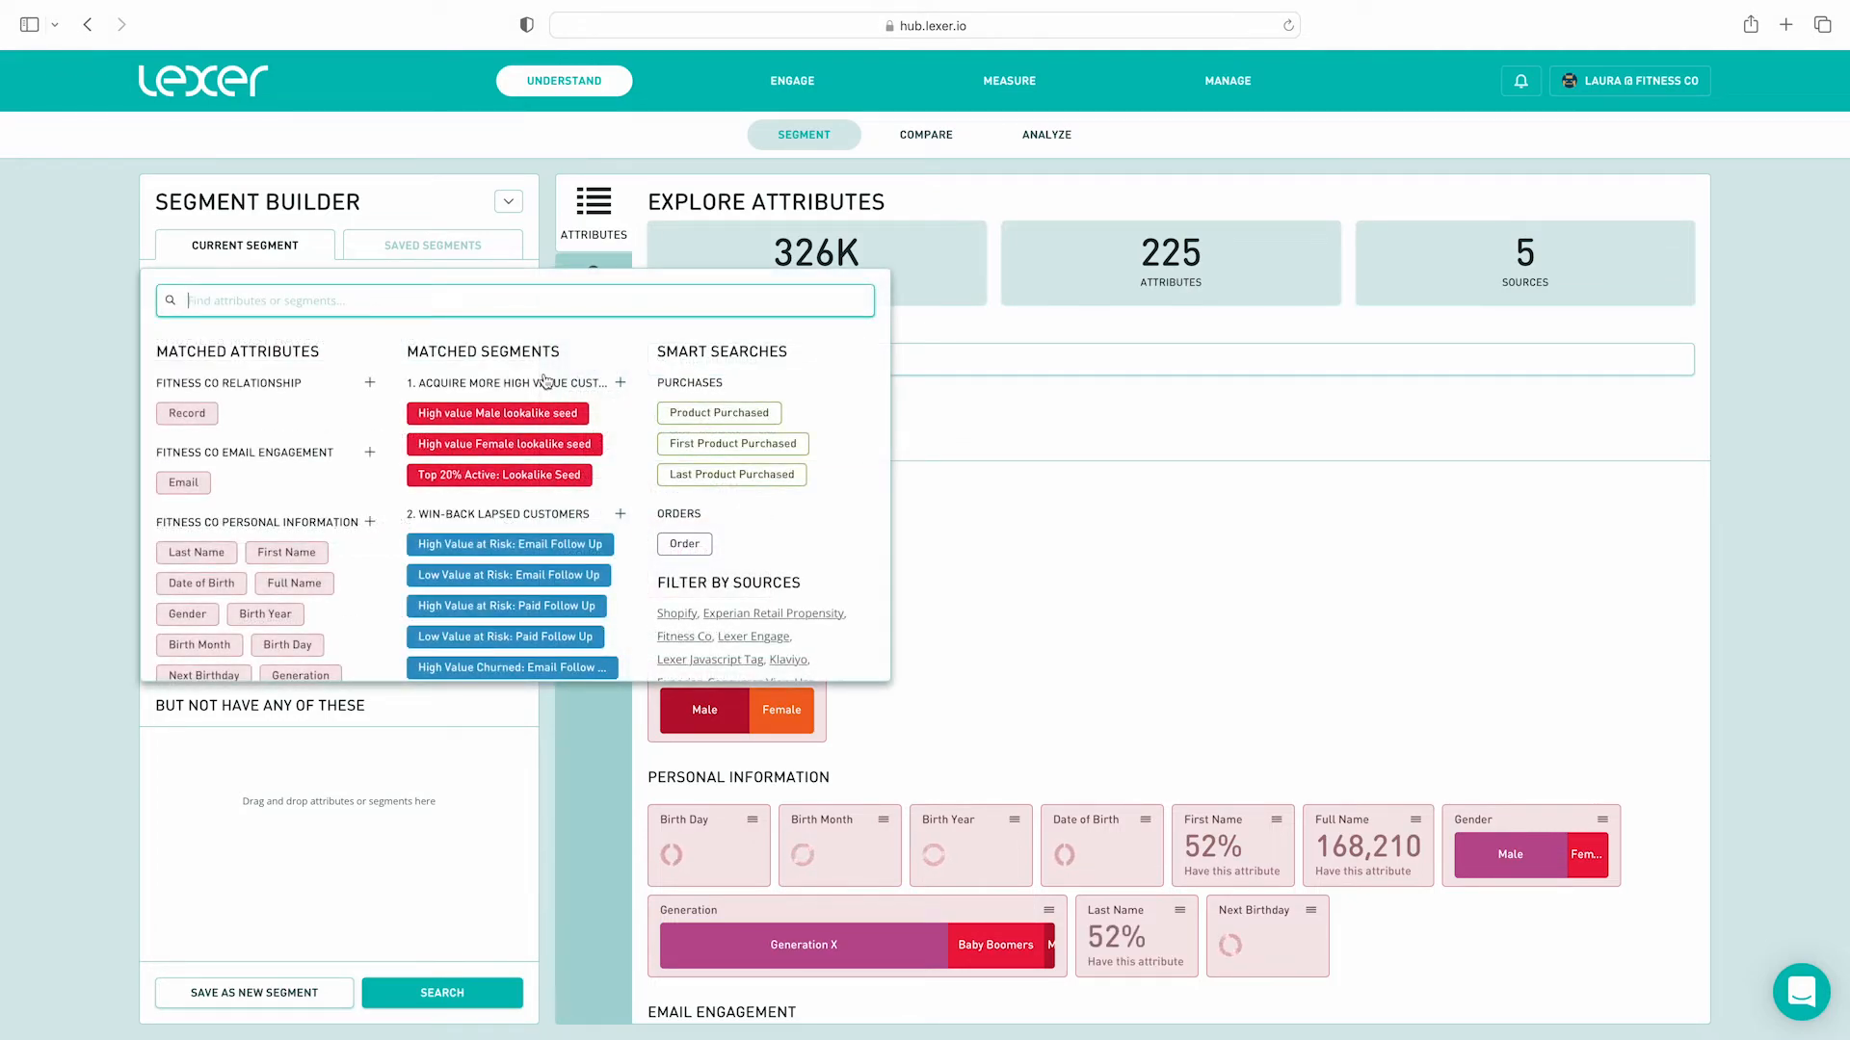
pyautogui.click(719, 413)
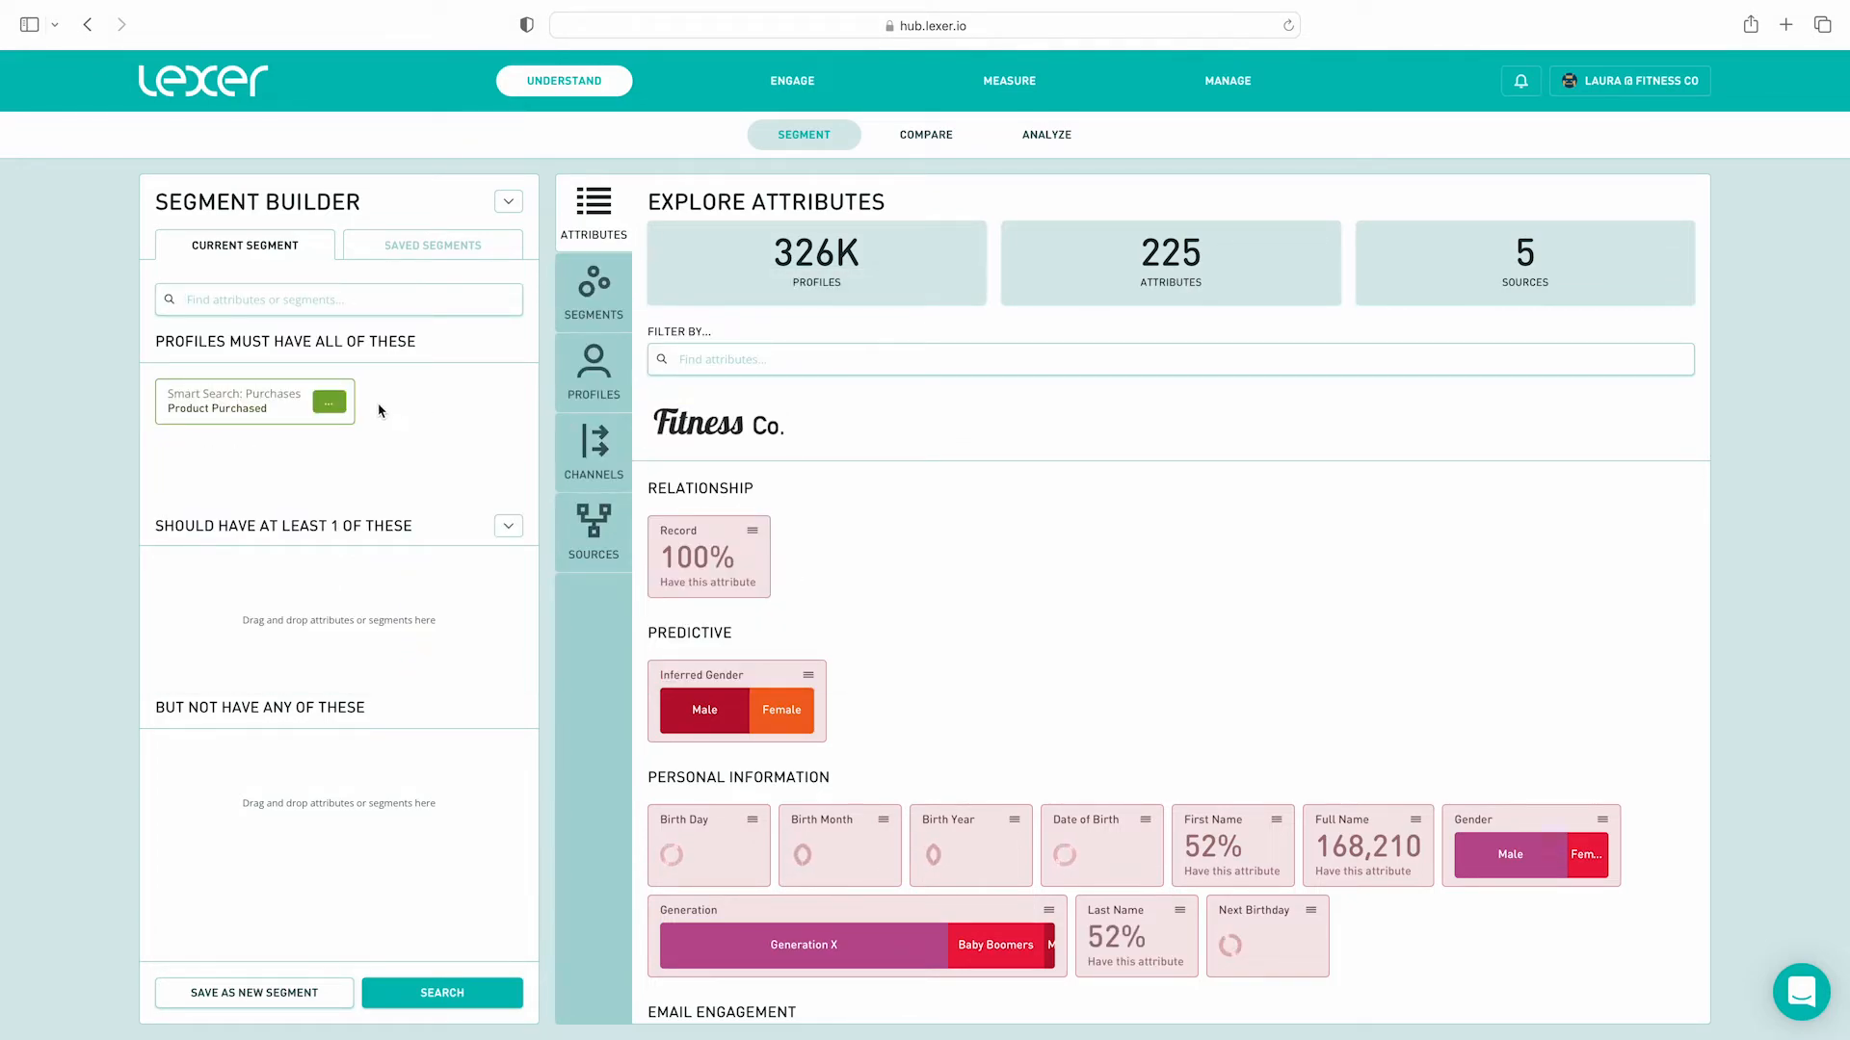
# Add a Product Name filter to Product Purchased, look up "karmen" and choose the matching Karmen Yoga product.
pyautogui.moveTo(345, 411)
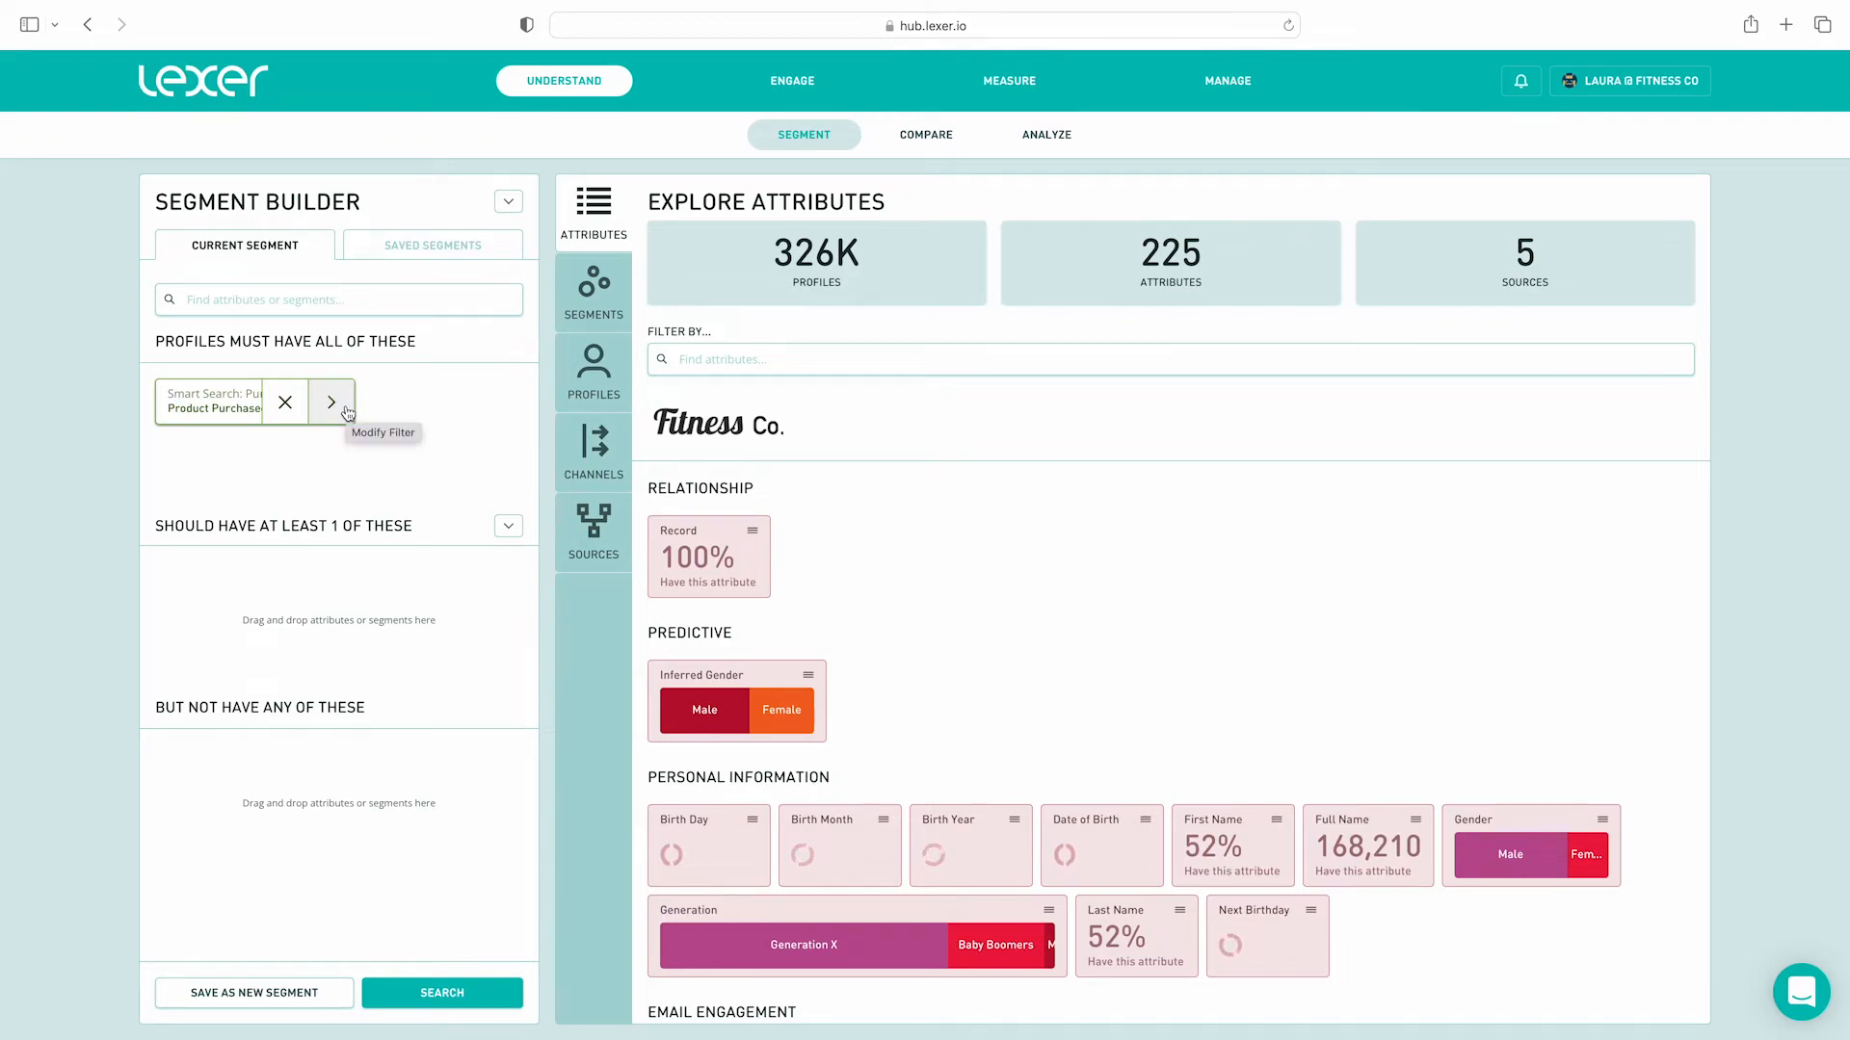
pyautogui.click(345, 411)
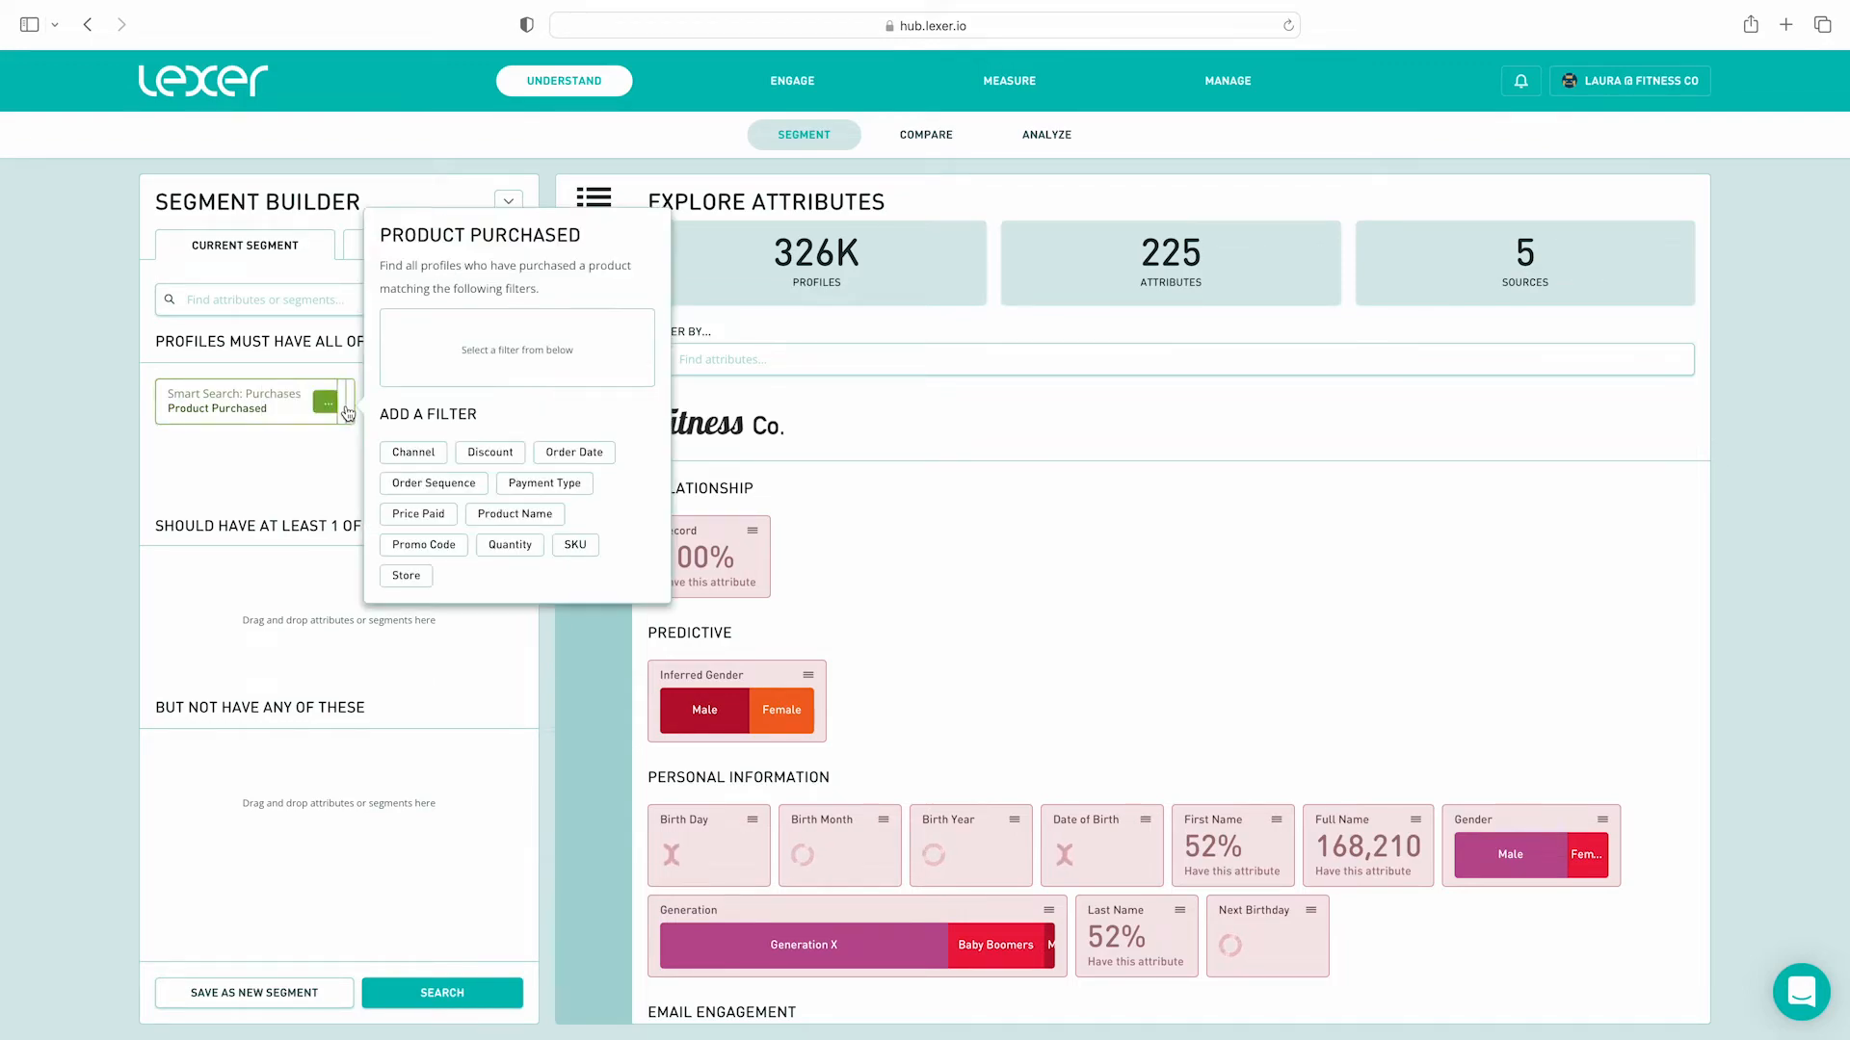
pyautogui.click(530, 511)
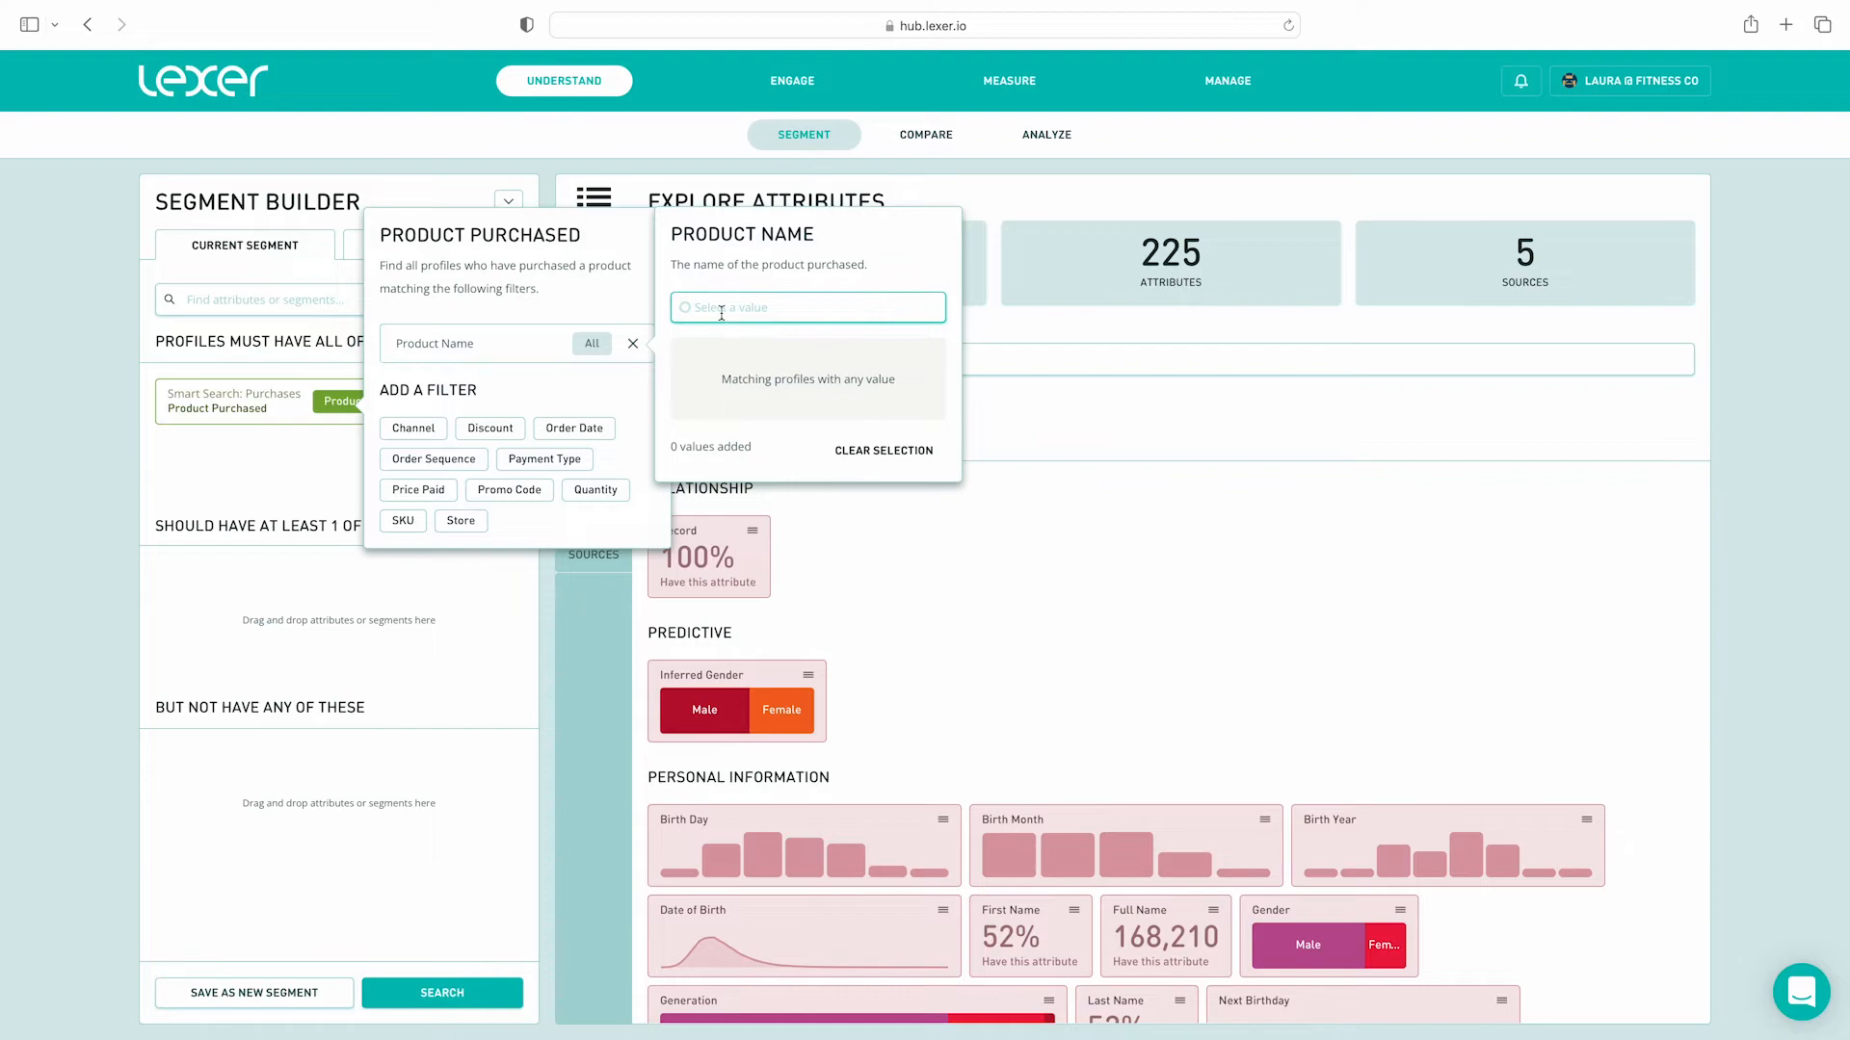
pyautogui.click(722, 310)
pyautogui.write('karmen')
pyautogui.click(744, 350)
# Add an Order Date filter to Product Purchased covering the last 12 months.
pyautogui.click(575, 427)
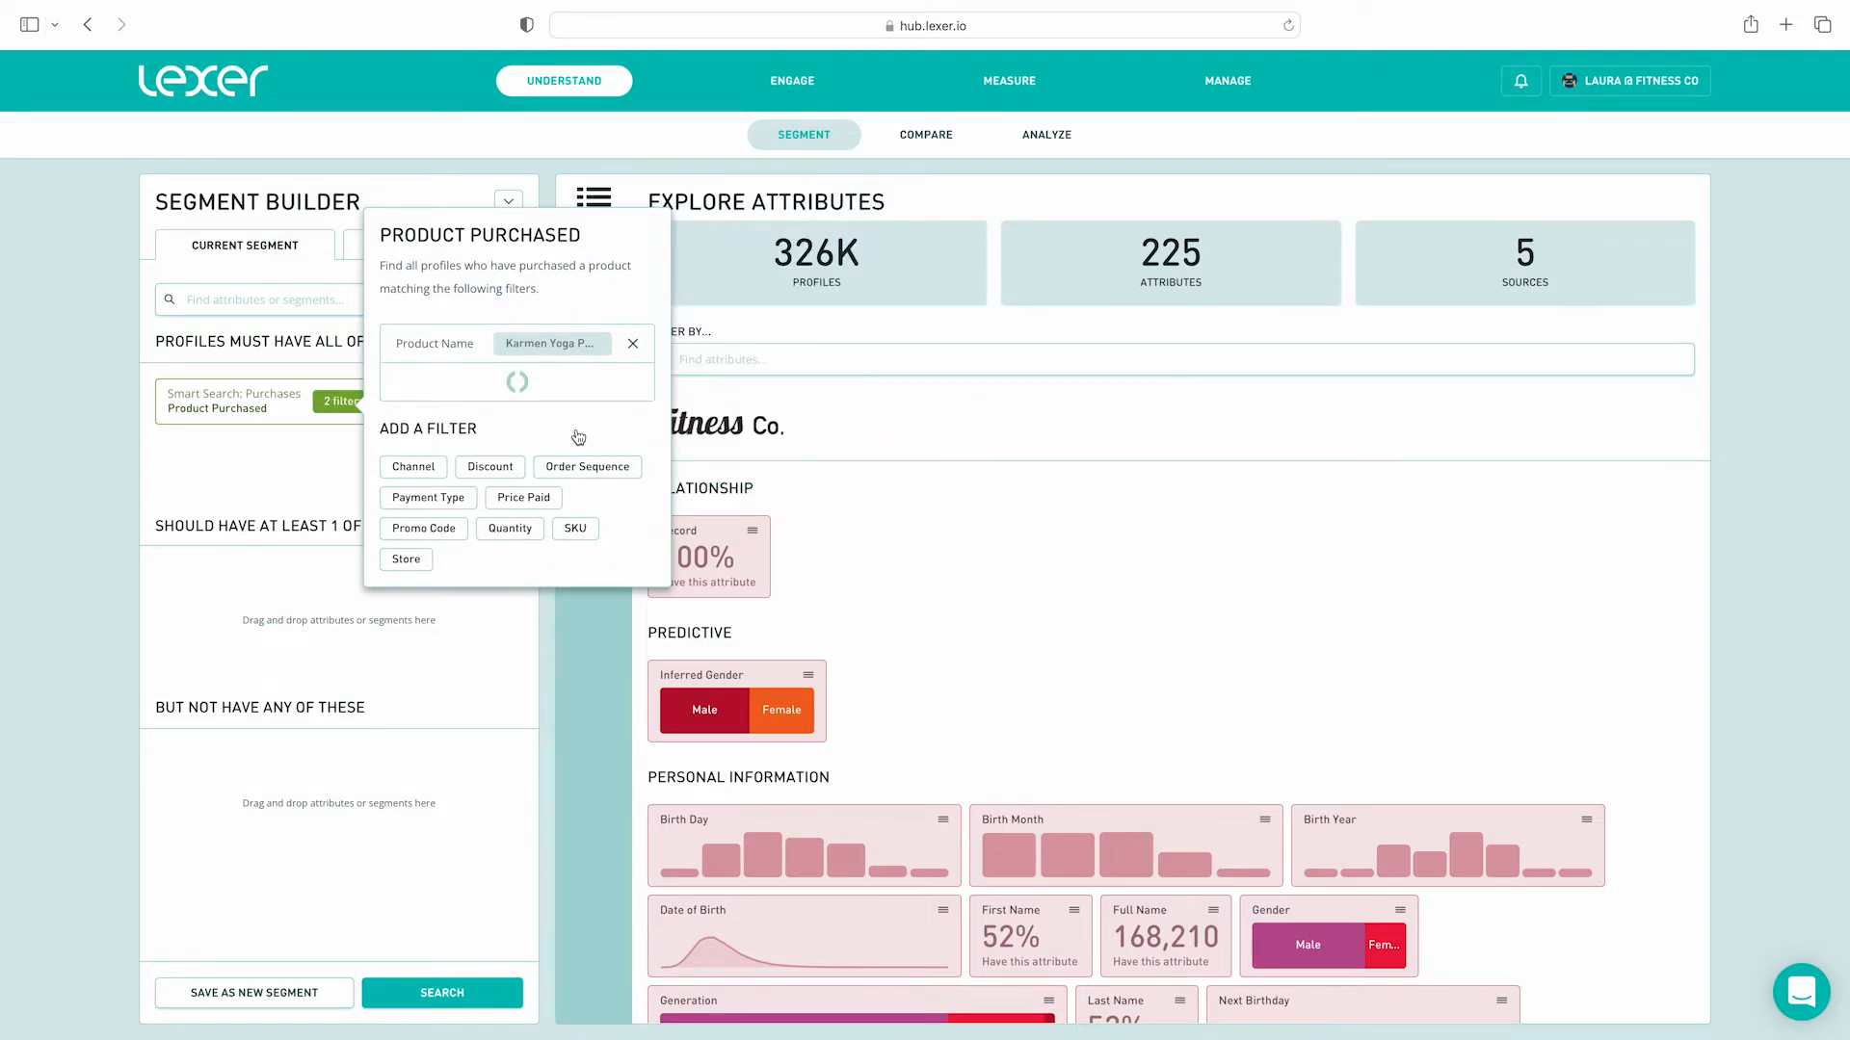
pyautogui.click(696, 419)
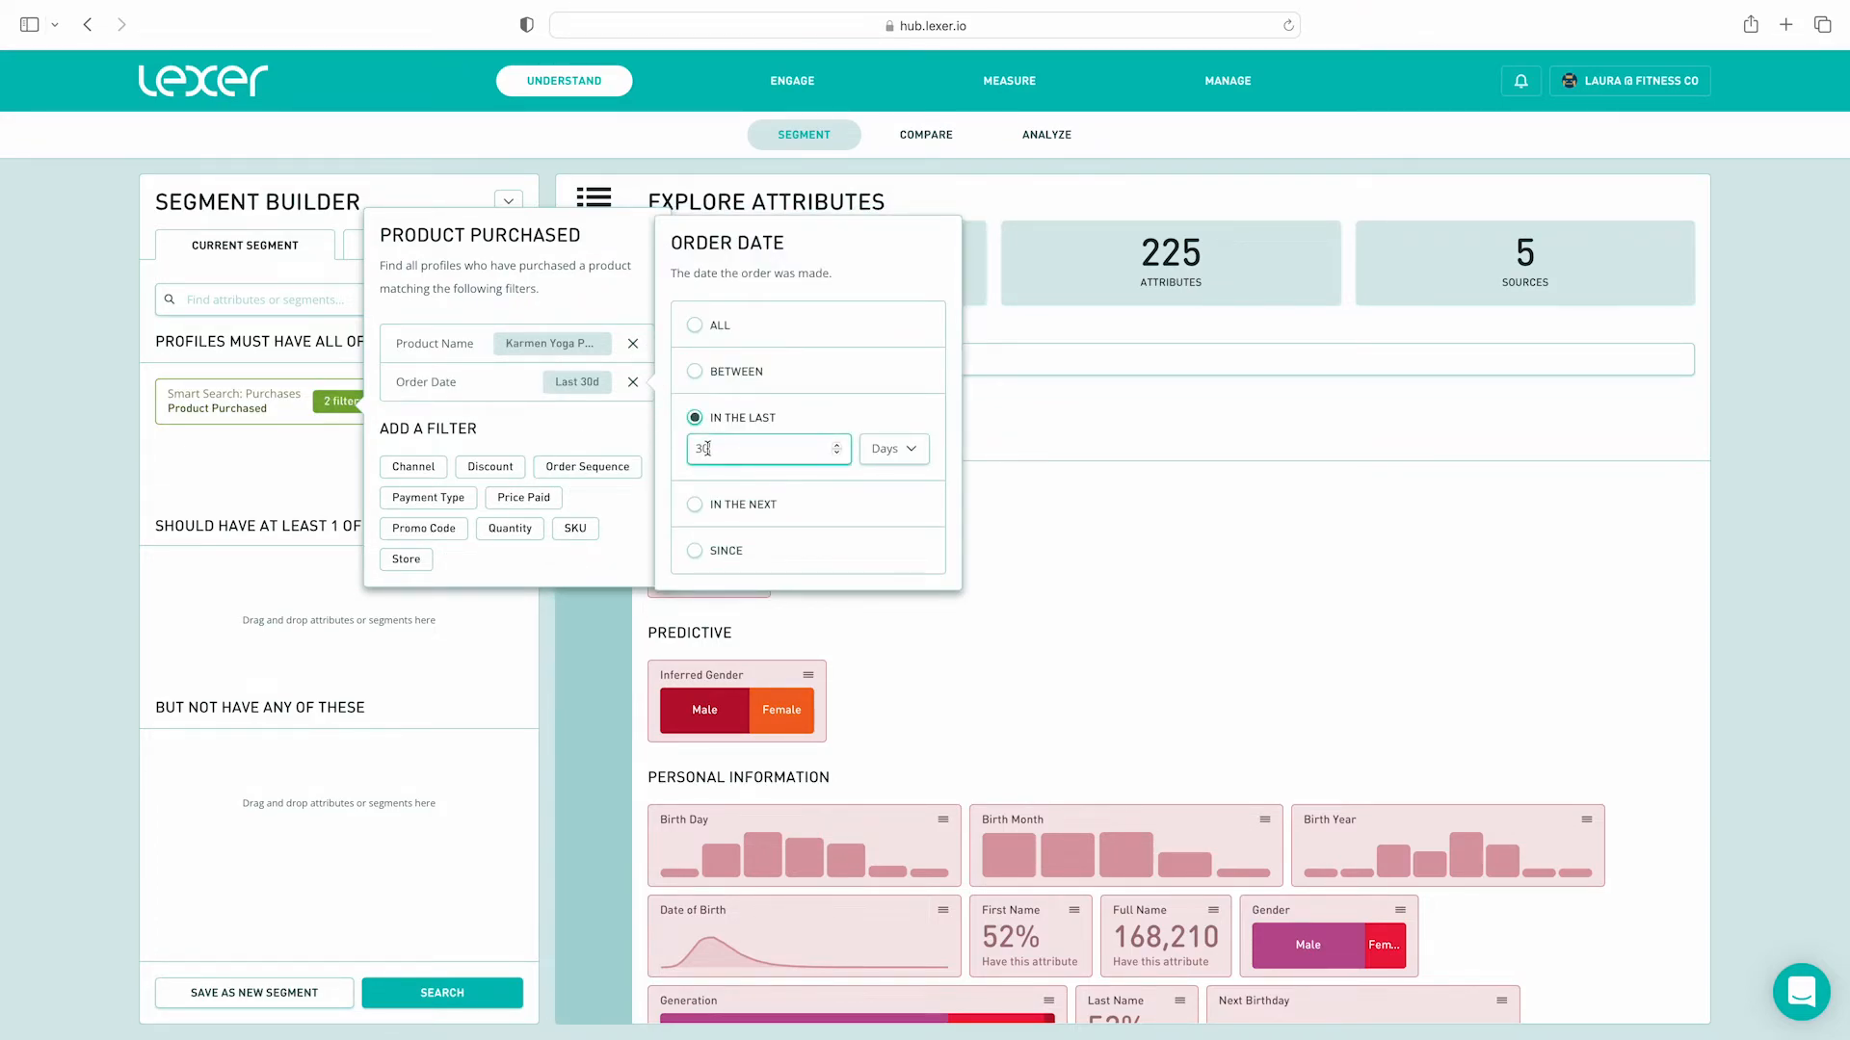
pyautogui.write('12')
pyautogui.click(894, 449)
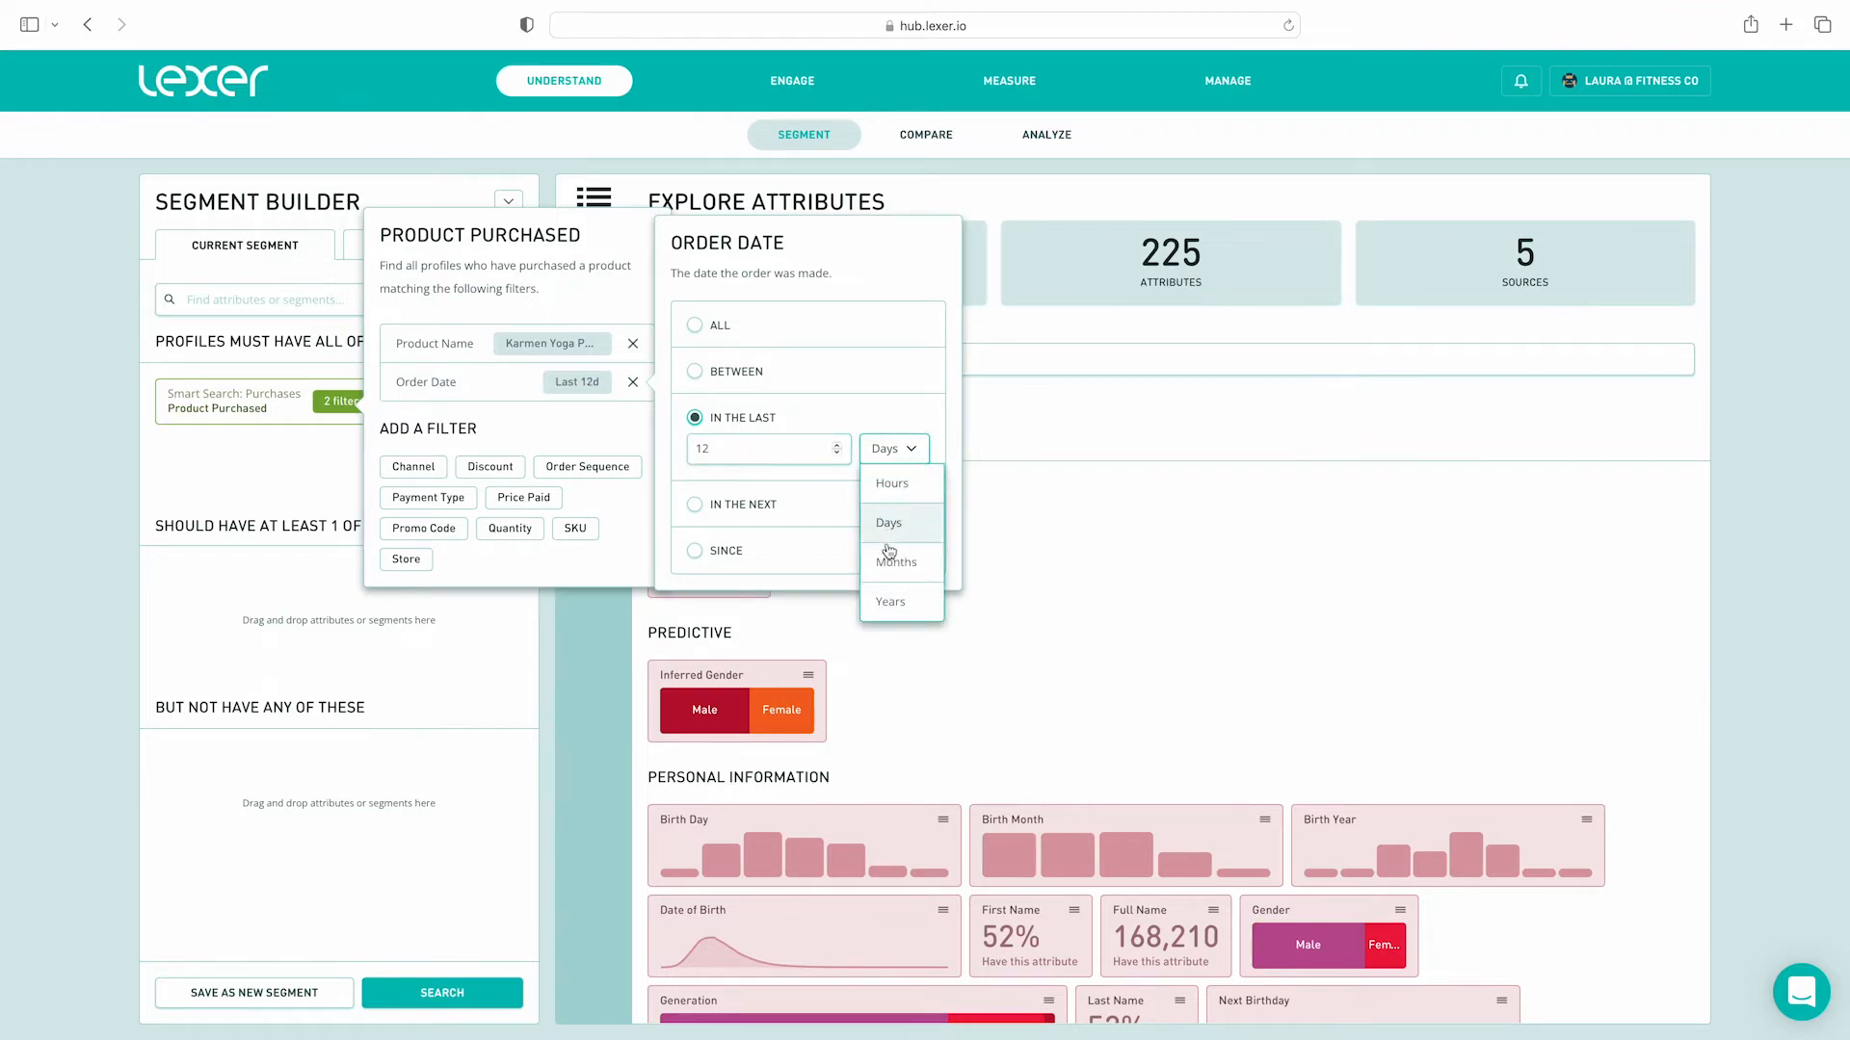
pyautogui.click(889, 559)
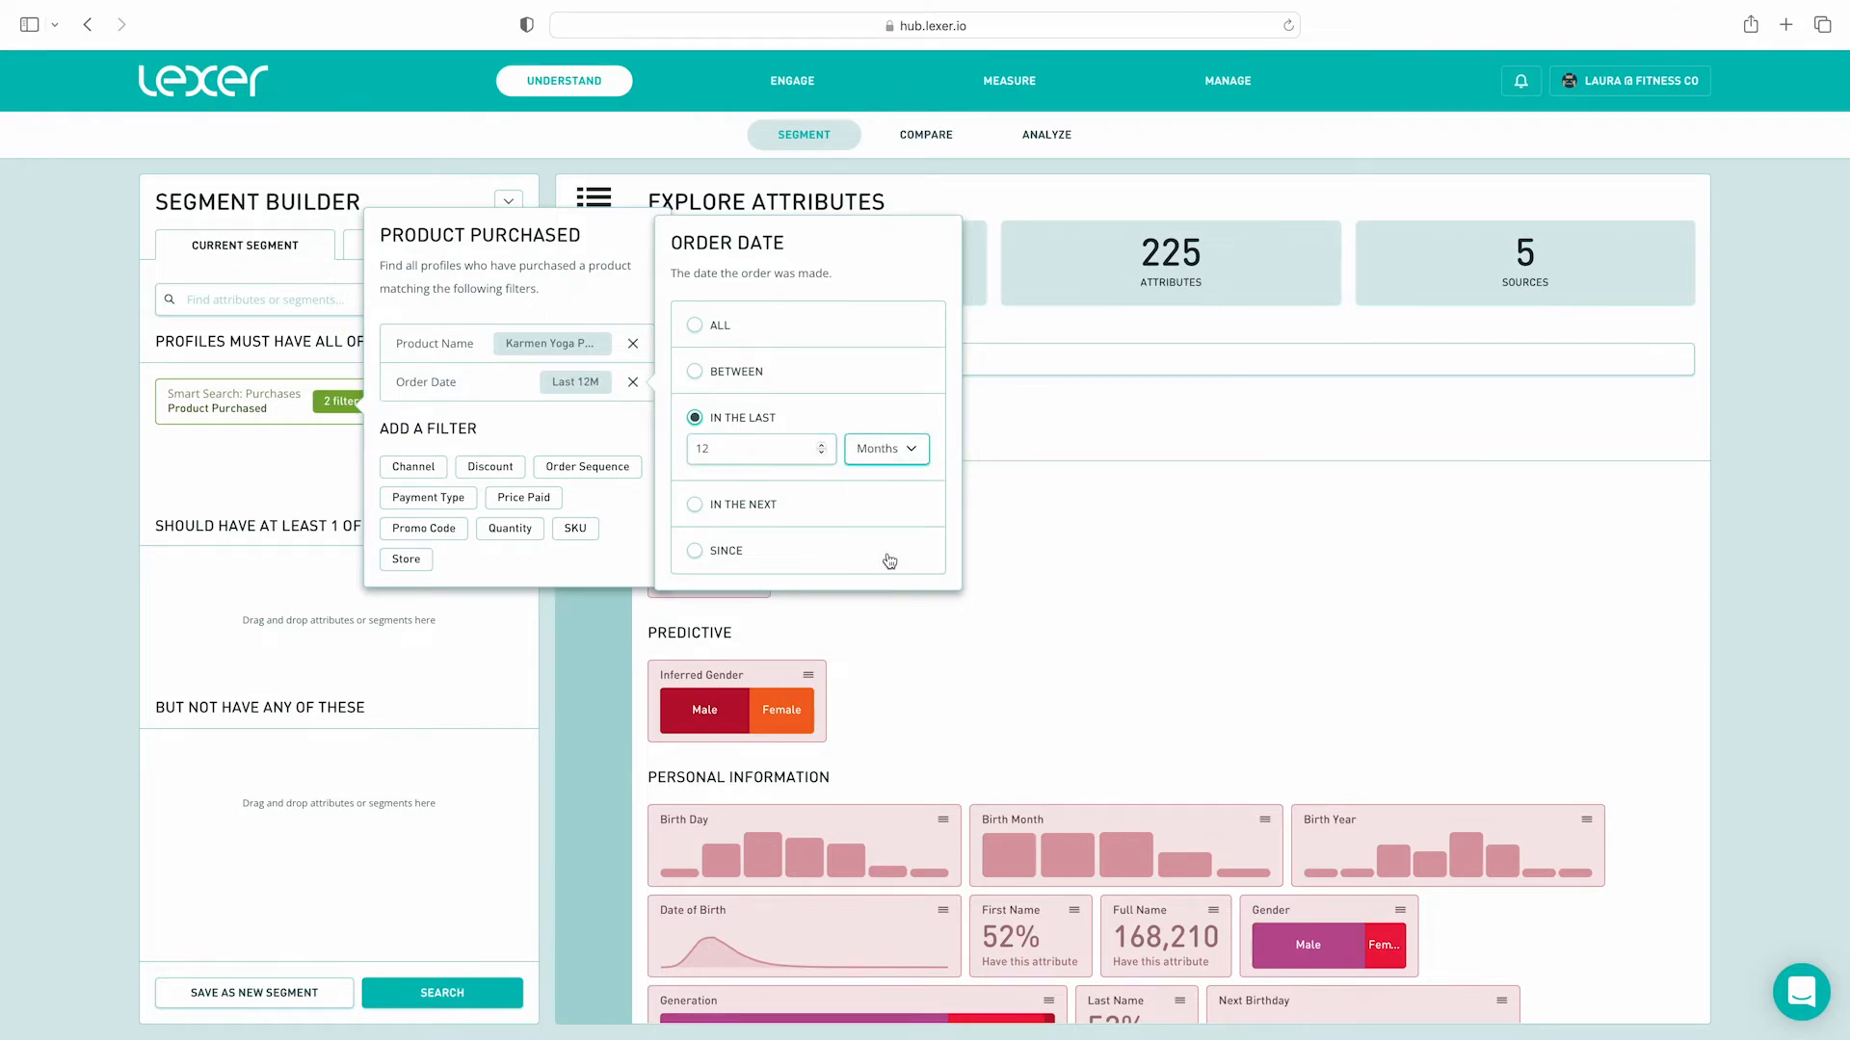
# Add a Discount filter to Product Purchased, set to less than or equal to $0.
pyautogui.click(478, 464)
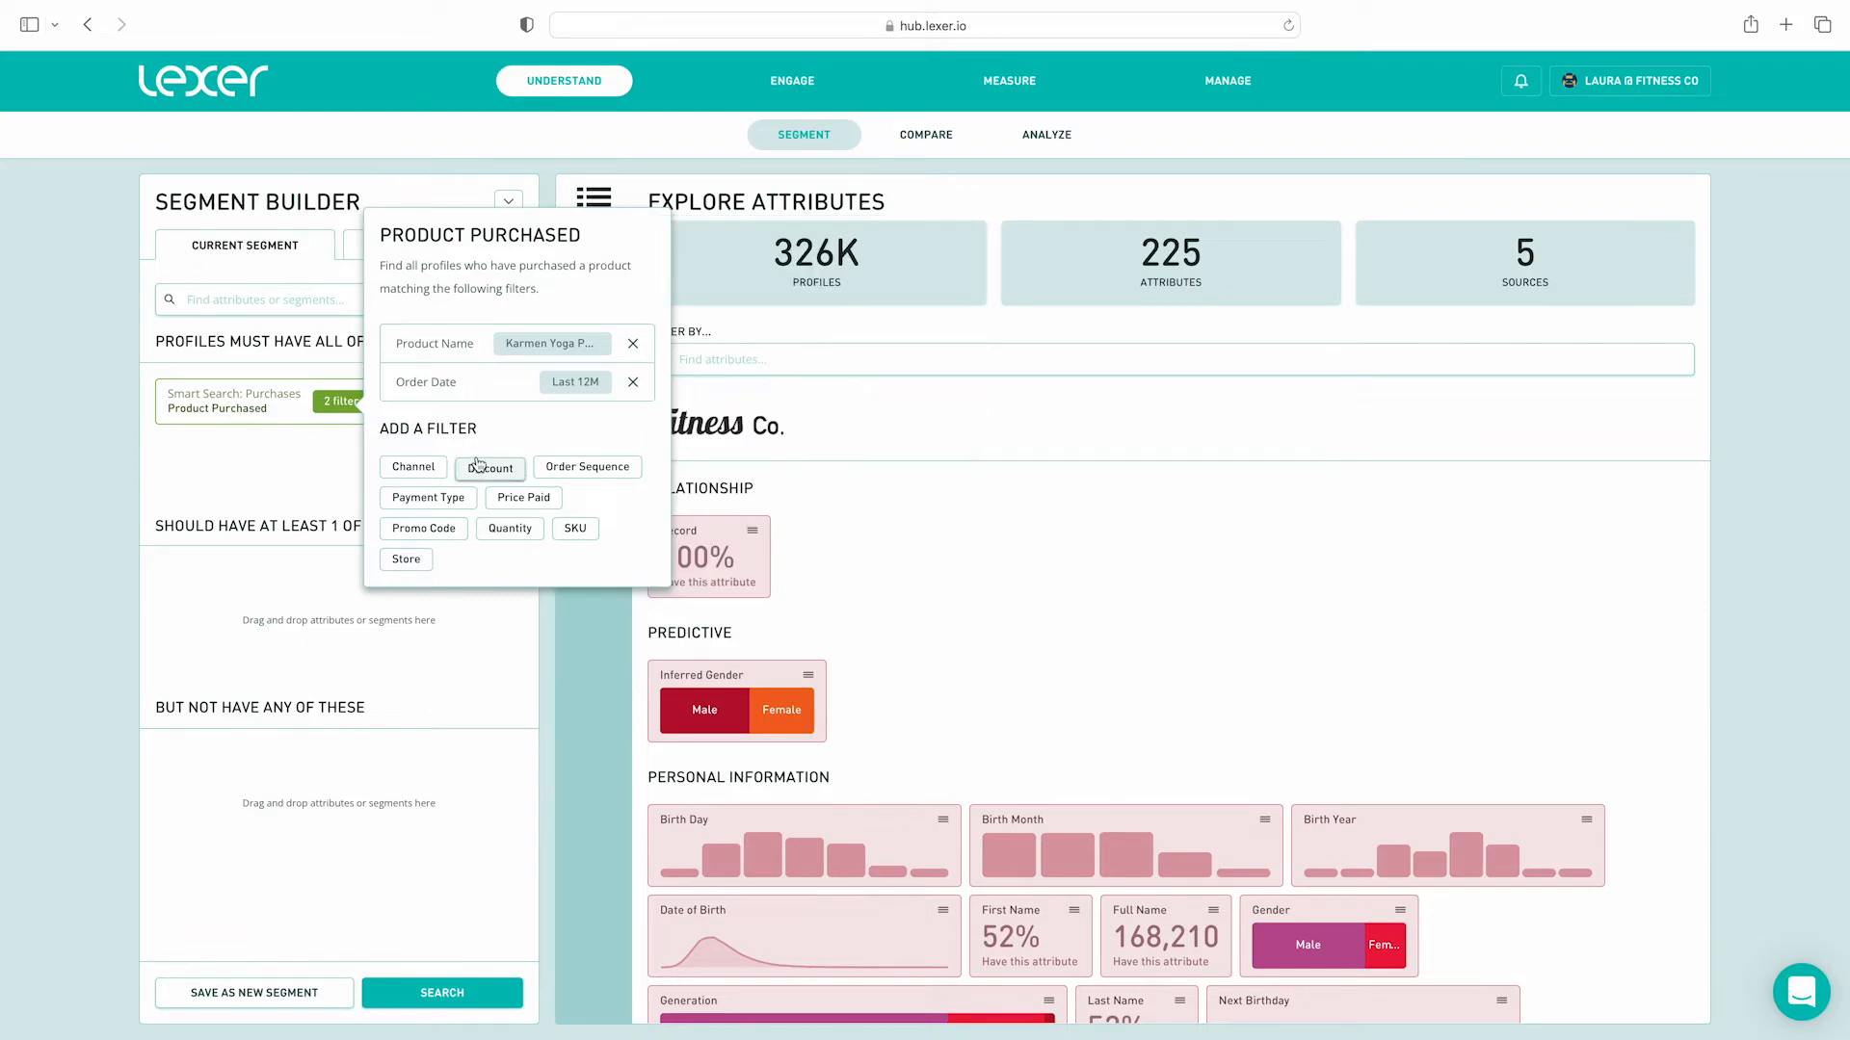
pyautogui.click(486, 467)
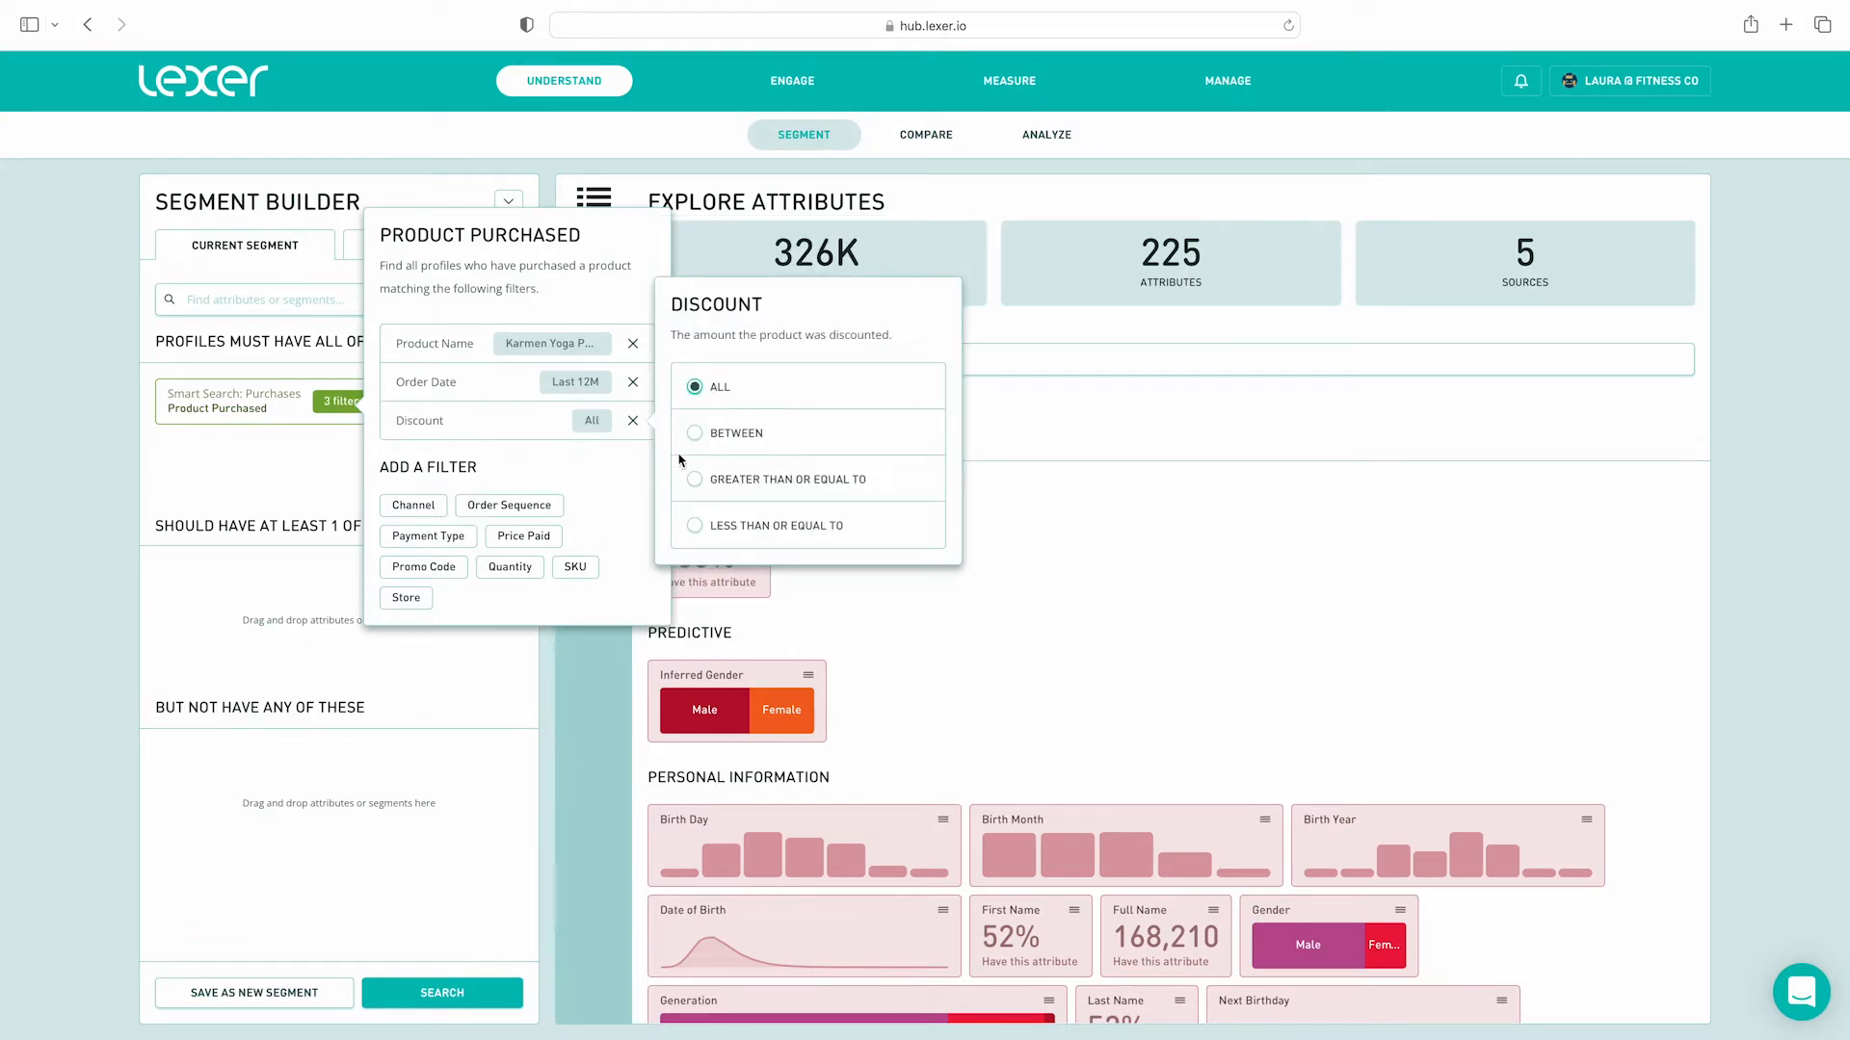
pyautogui.click(693, 533)
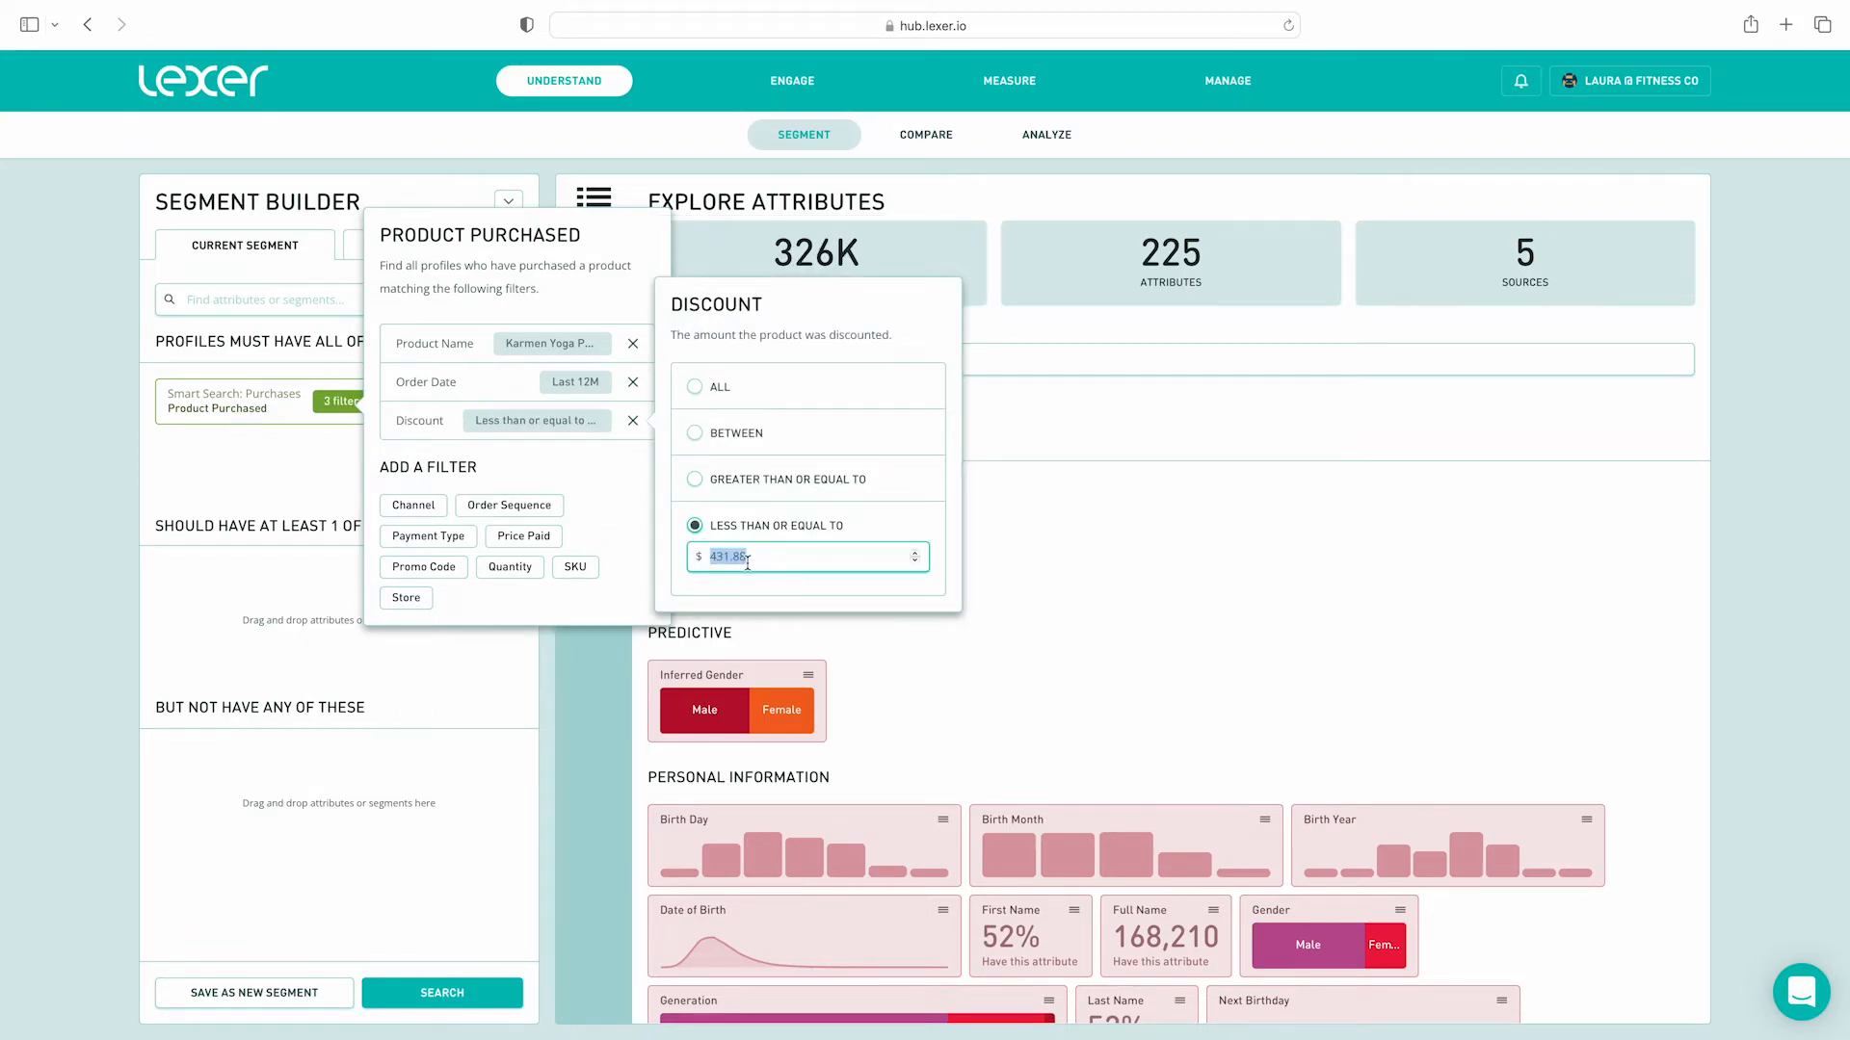
pyautogui.write('0')
pyautogui.click(529, 469)
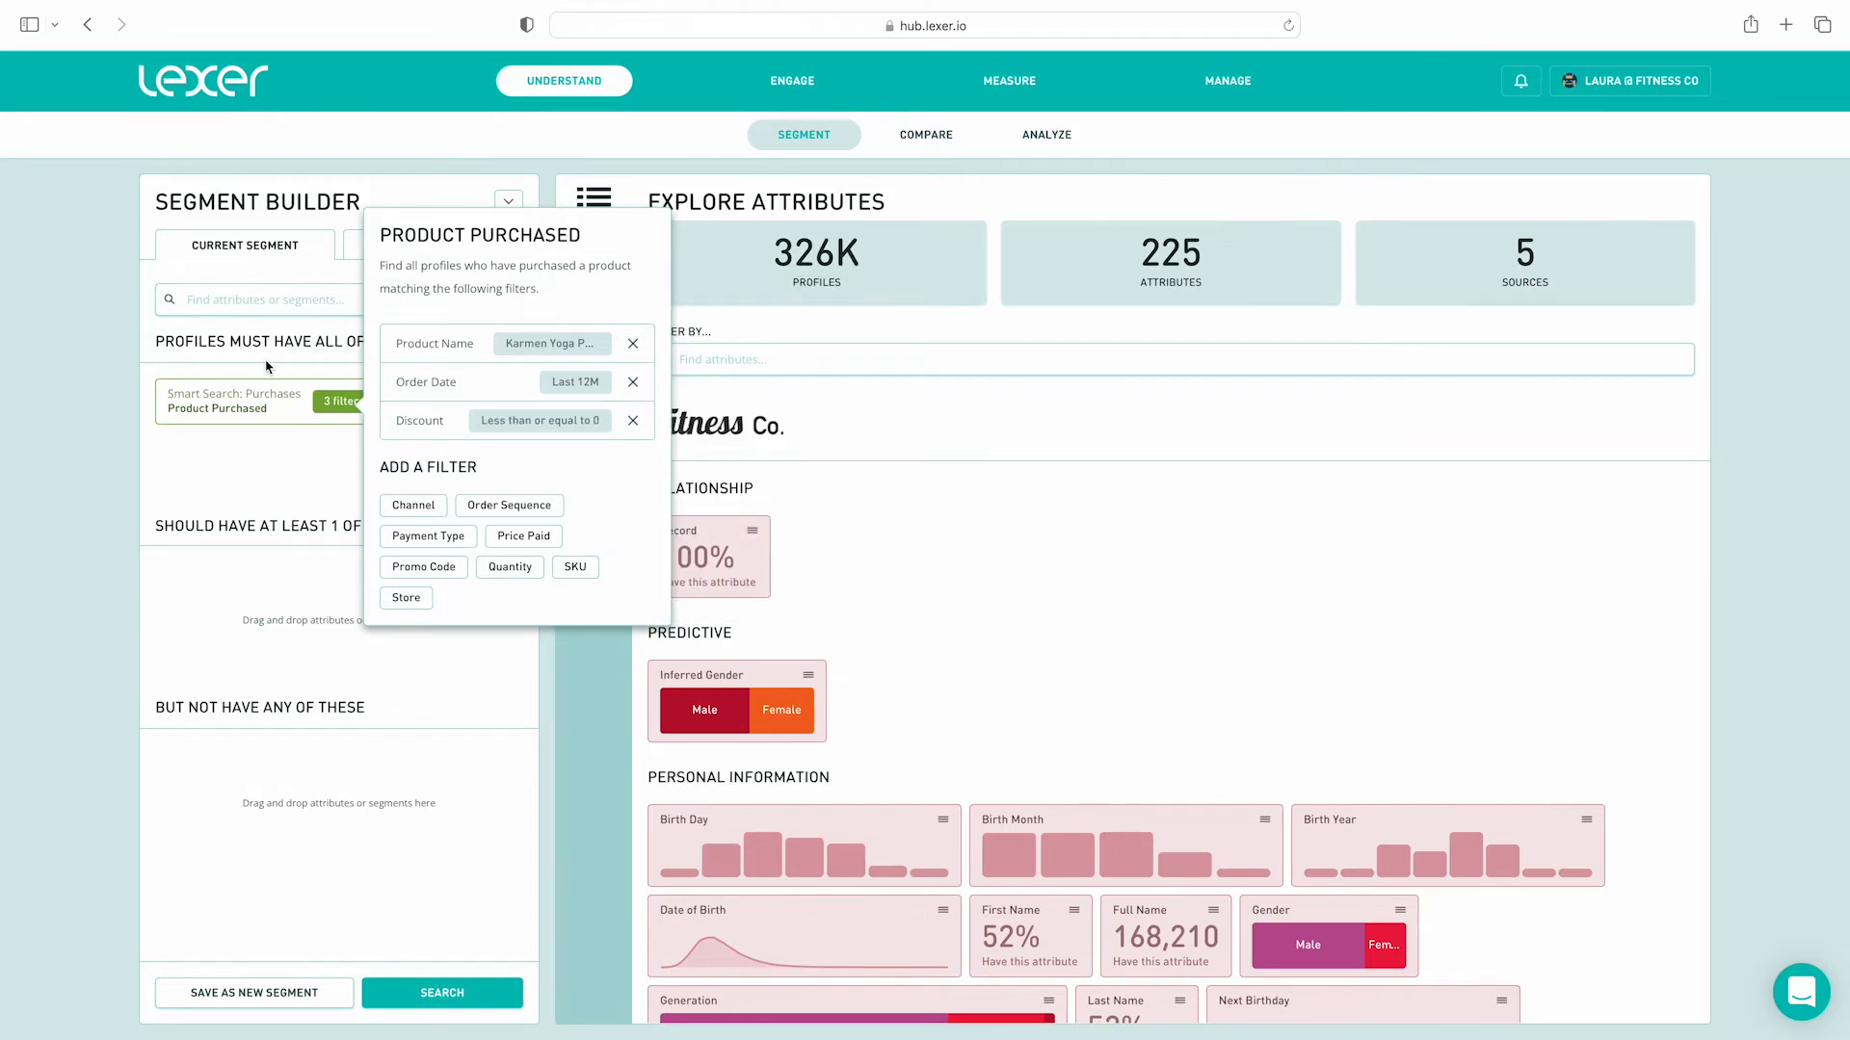
# Find the Shopify Spend Decile attribute, add it to the segment and set it to greater than or equal to 8.
pyautogui.click(260, 300)
pyautogui.write('spend decile')
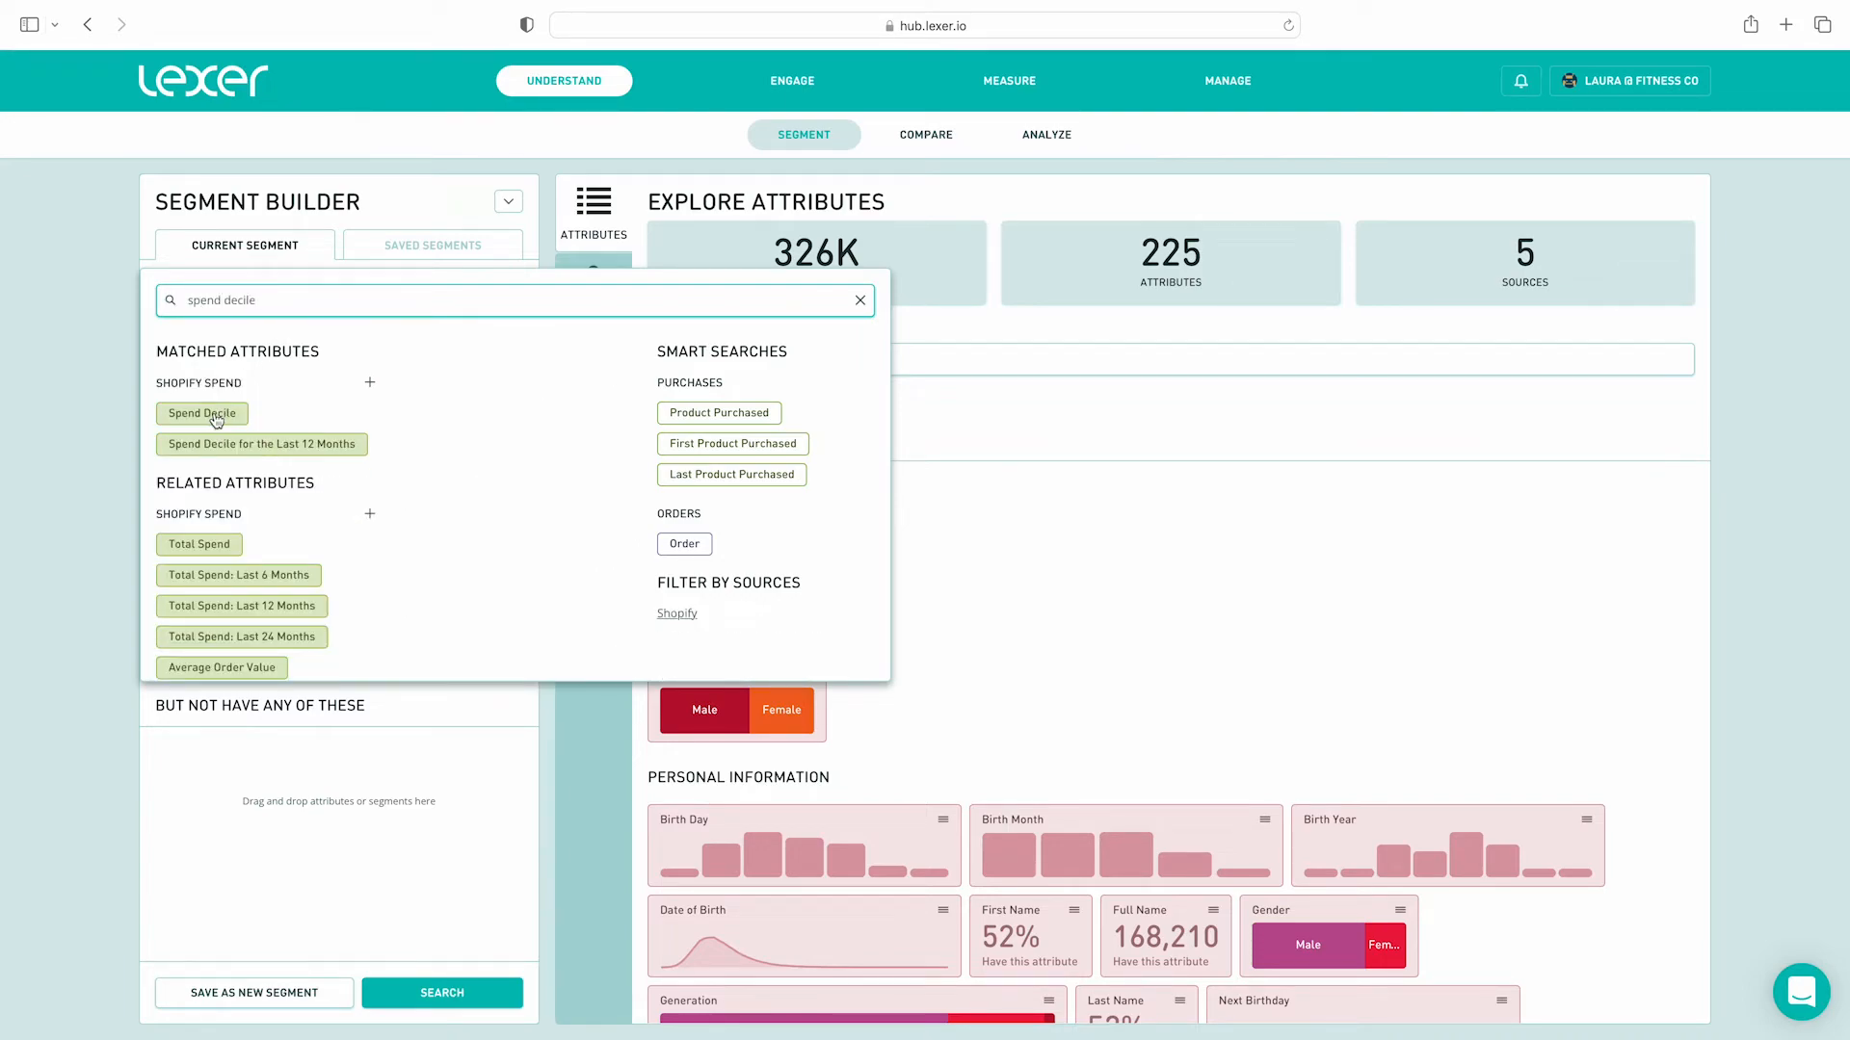
pyautogui.click(202, 412)
pyautogui.moveTo(287, 468)
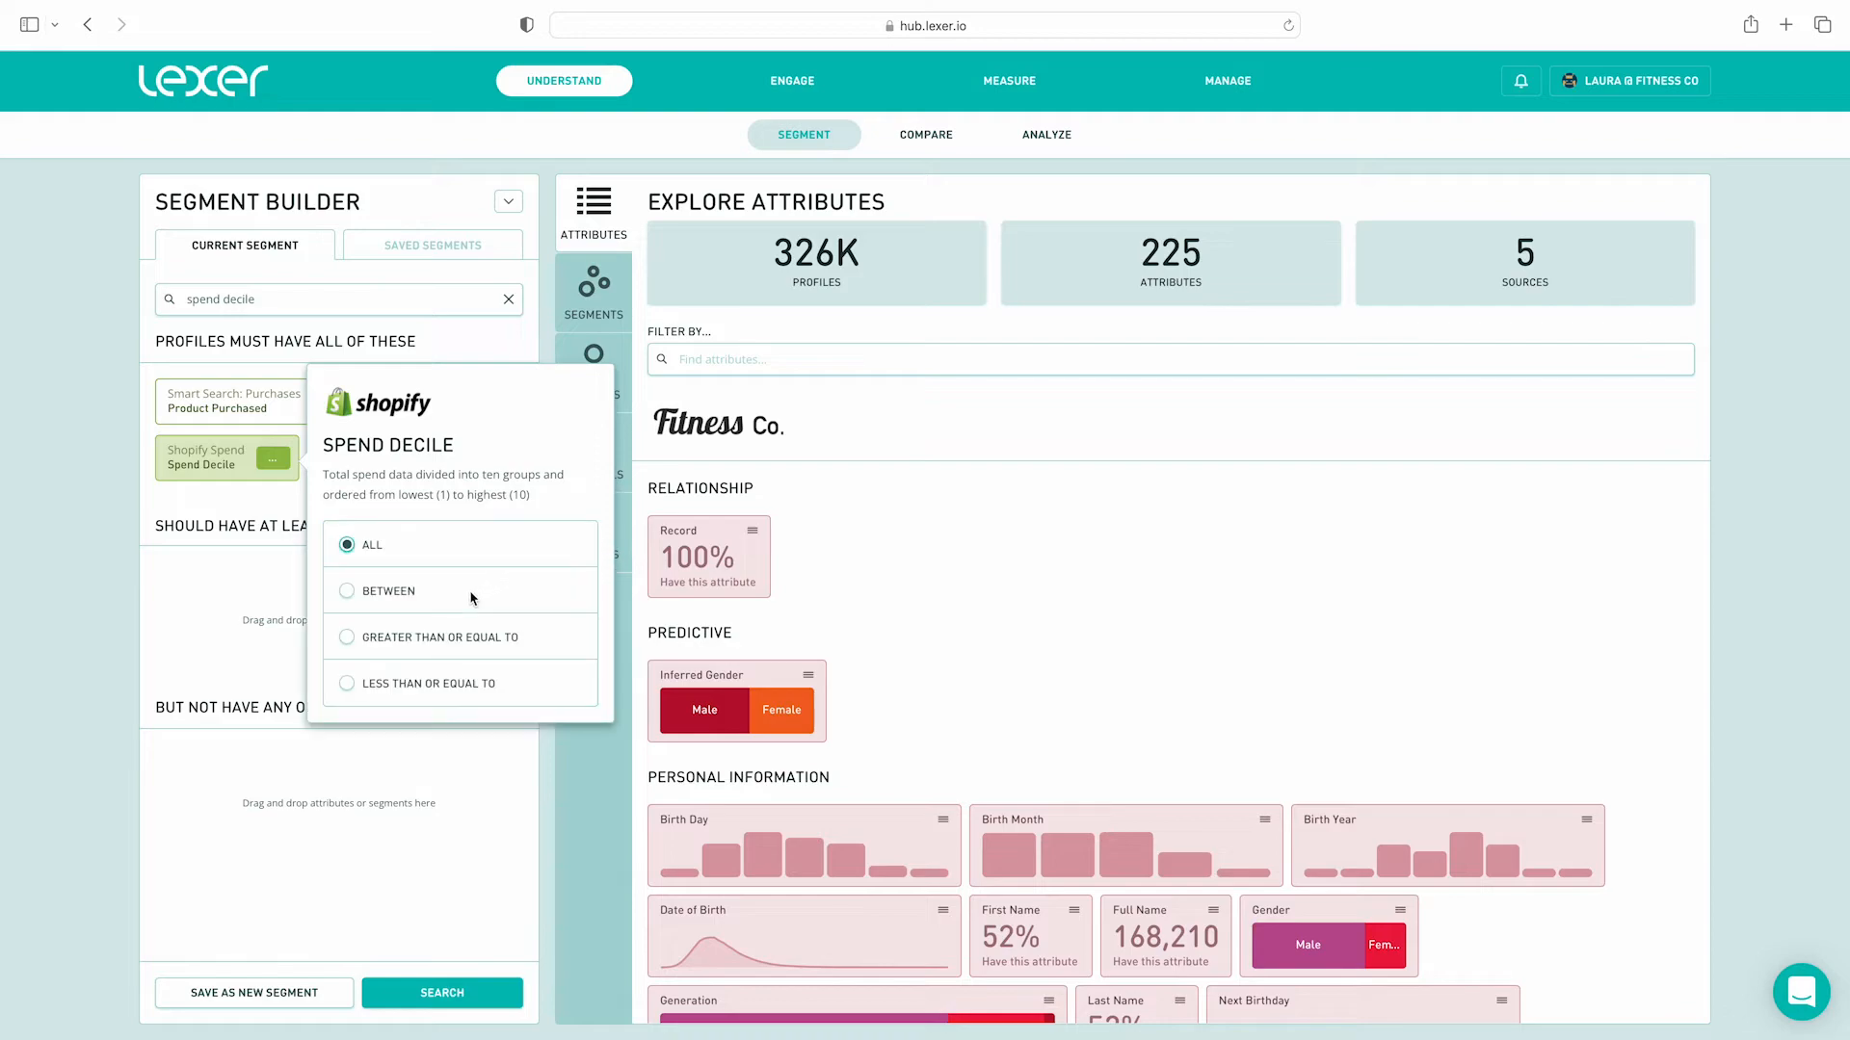
pyautogui.click(347, 638)
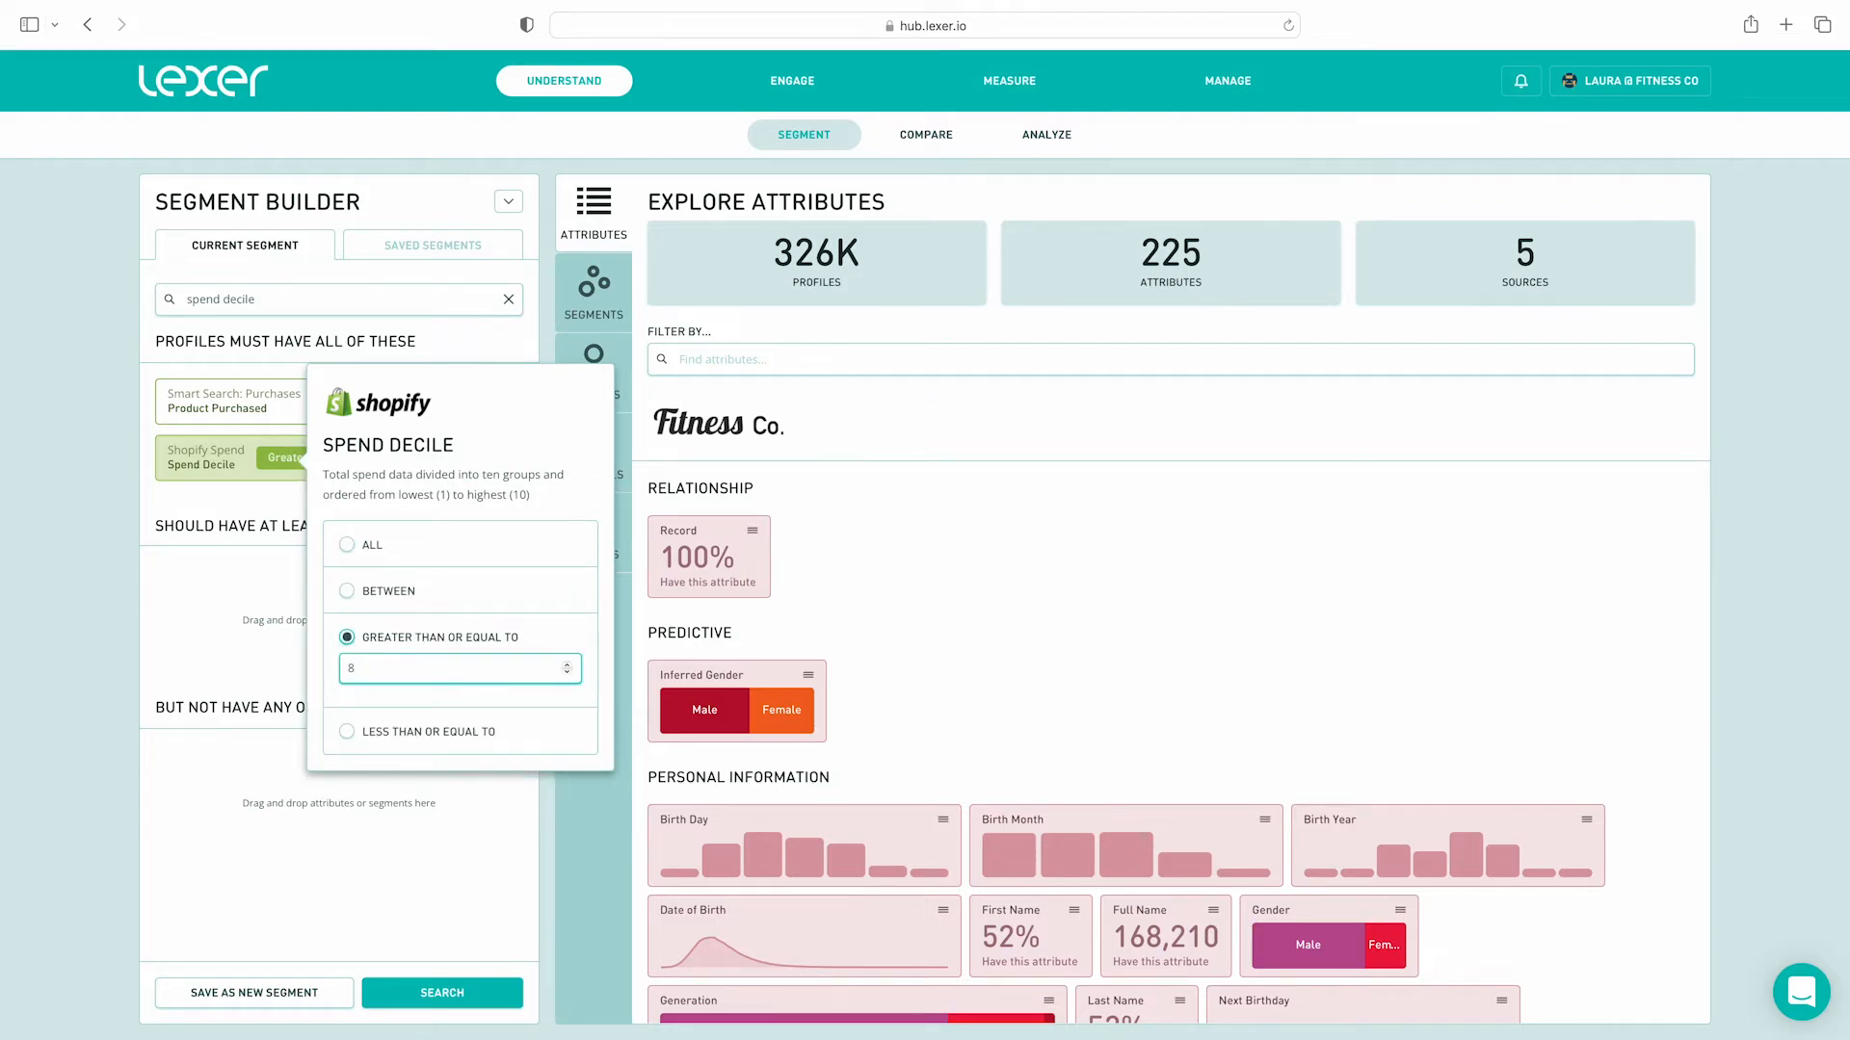
pyautogui.click(269, 500)
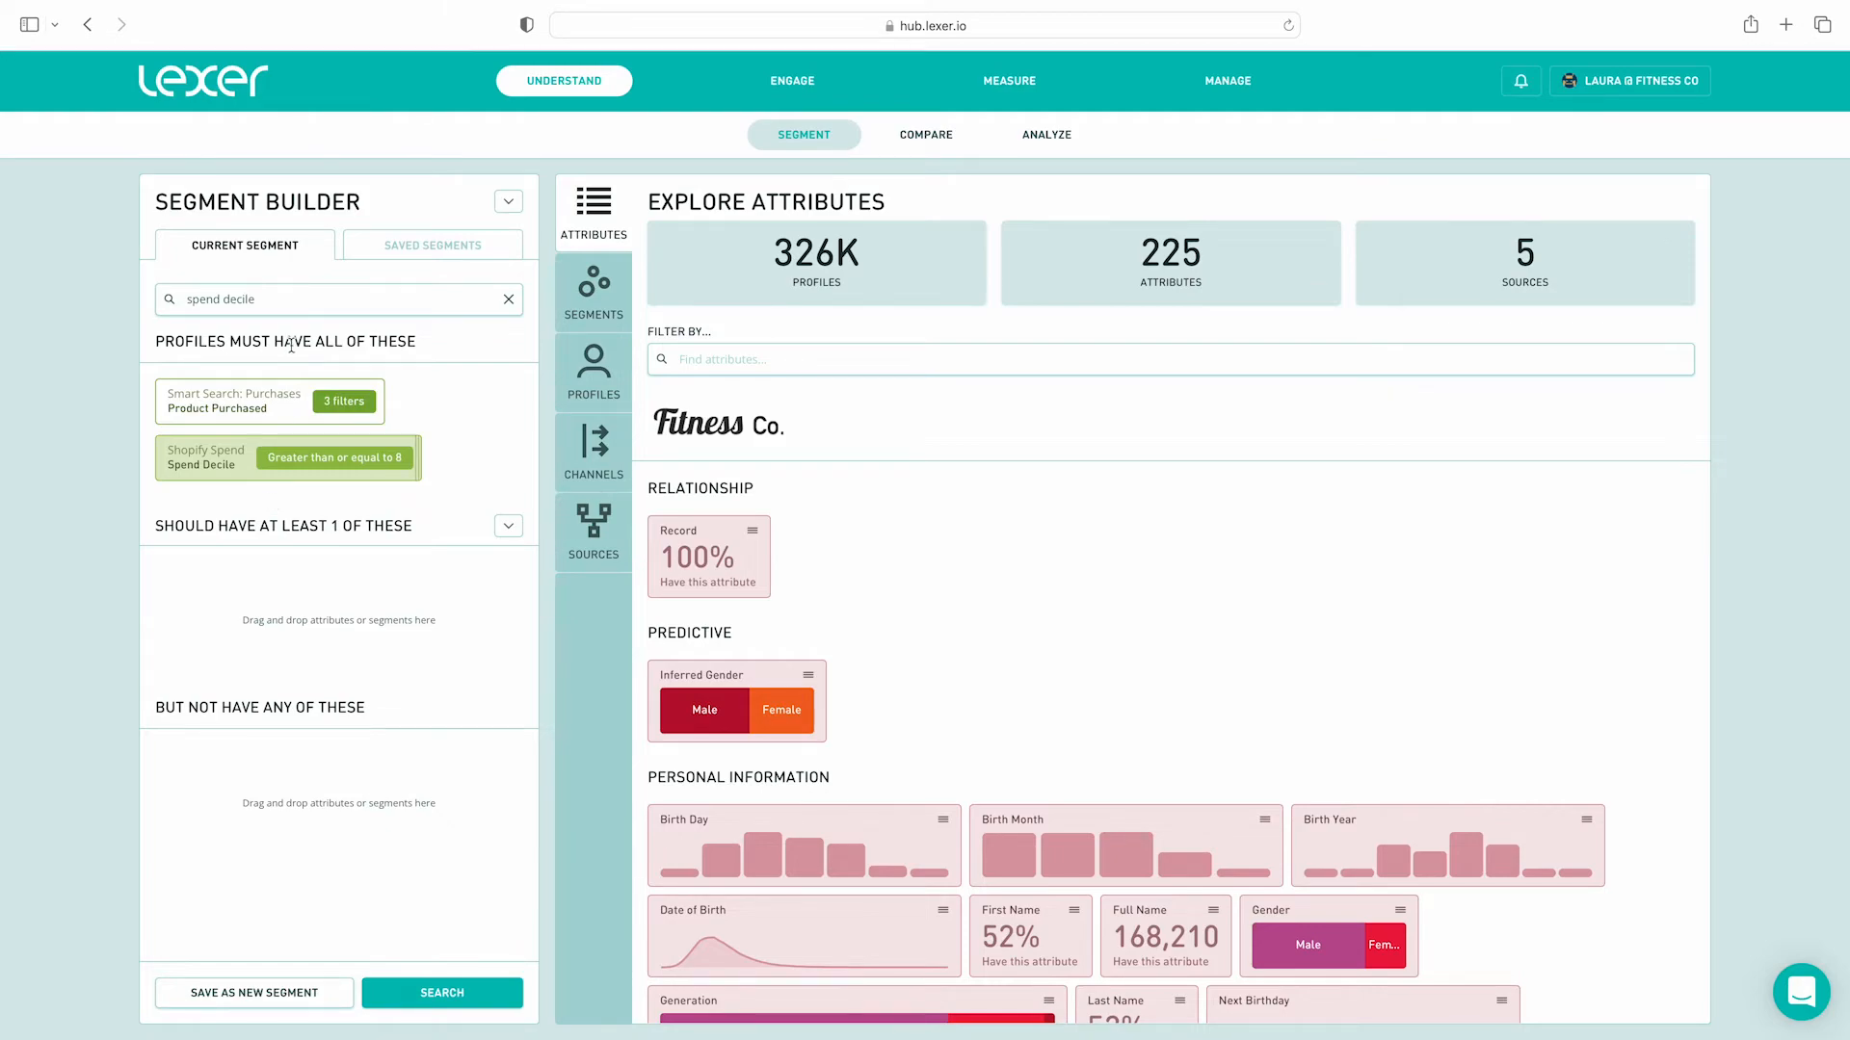
# Look up "order date", add the Shopify Order Date attribute and move it into But Not Have Any of These.
pyautogui.click(297, 299)
pyautogui.press('super+a')
pyautogui.write('order date')
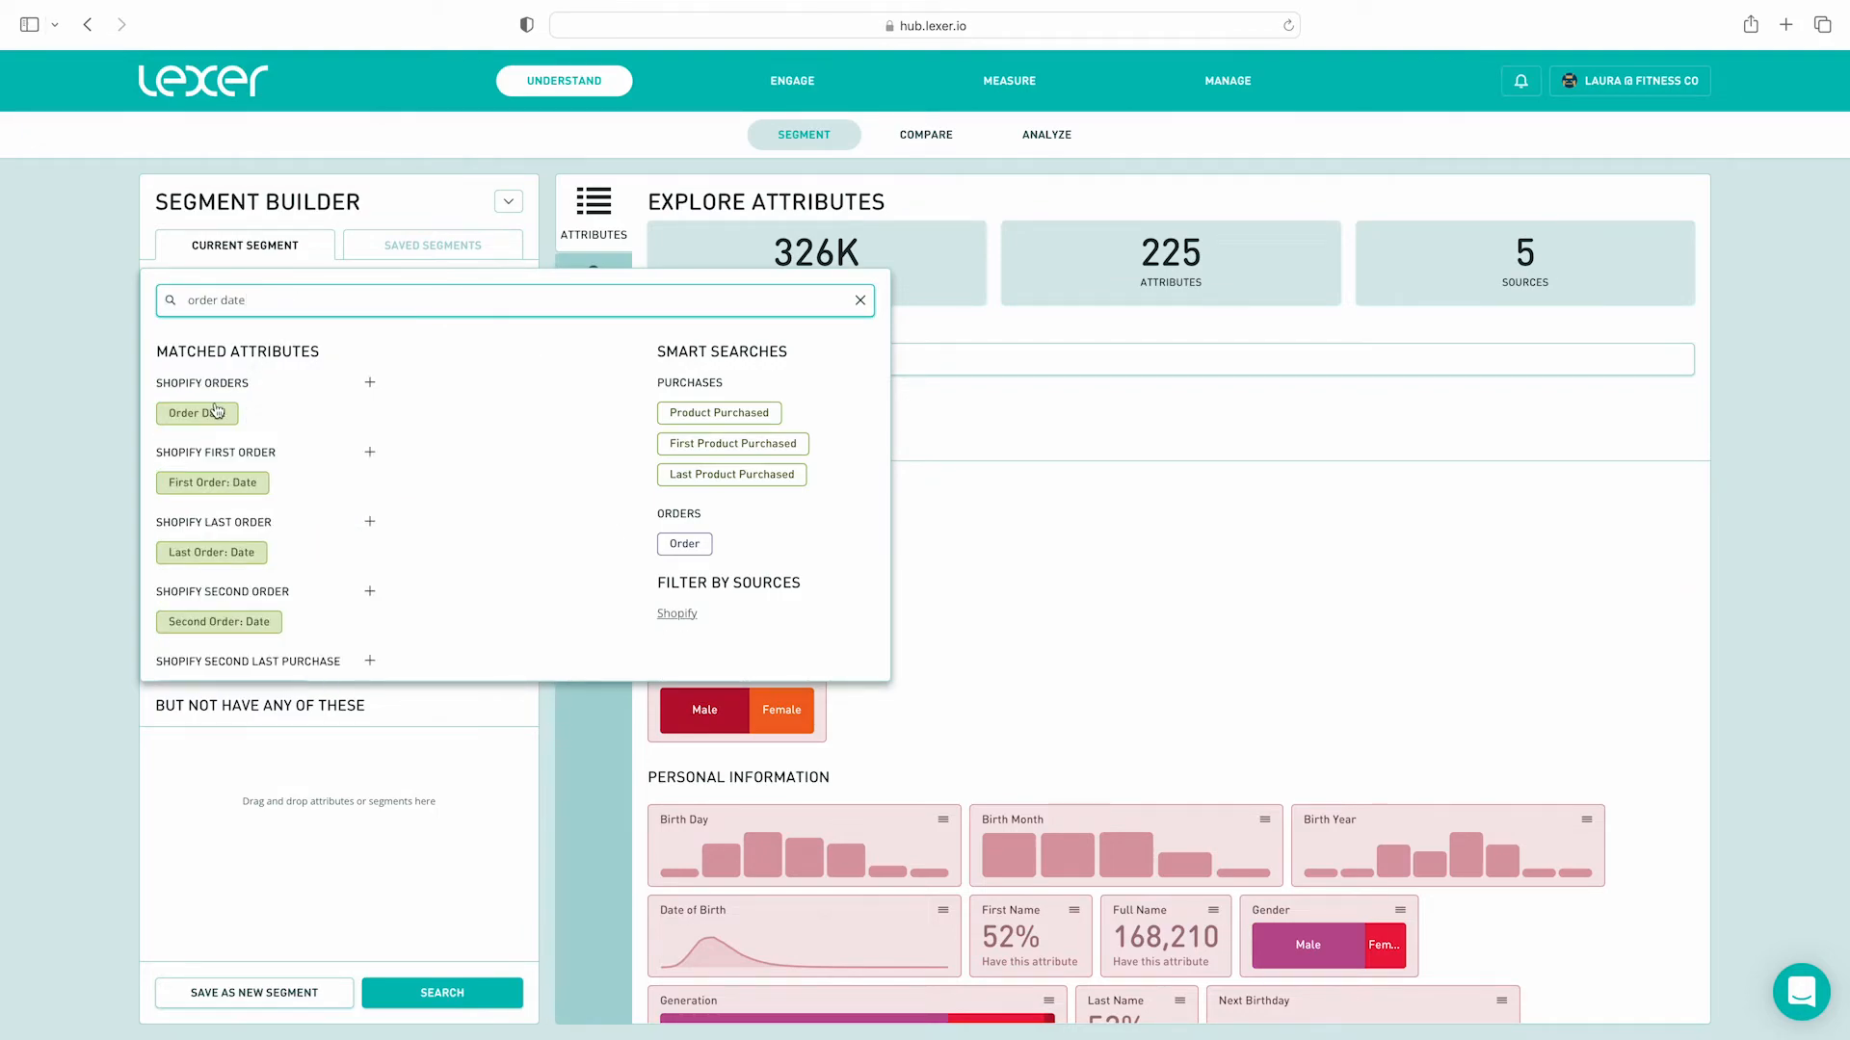
pyautogui.click(216, 412)
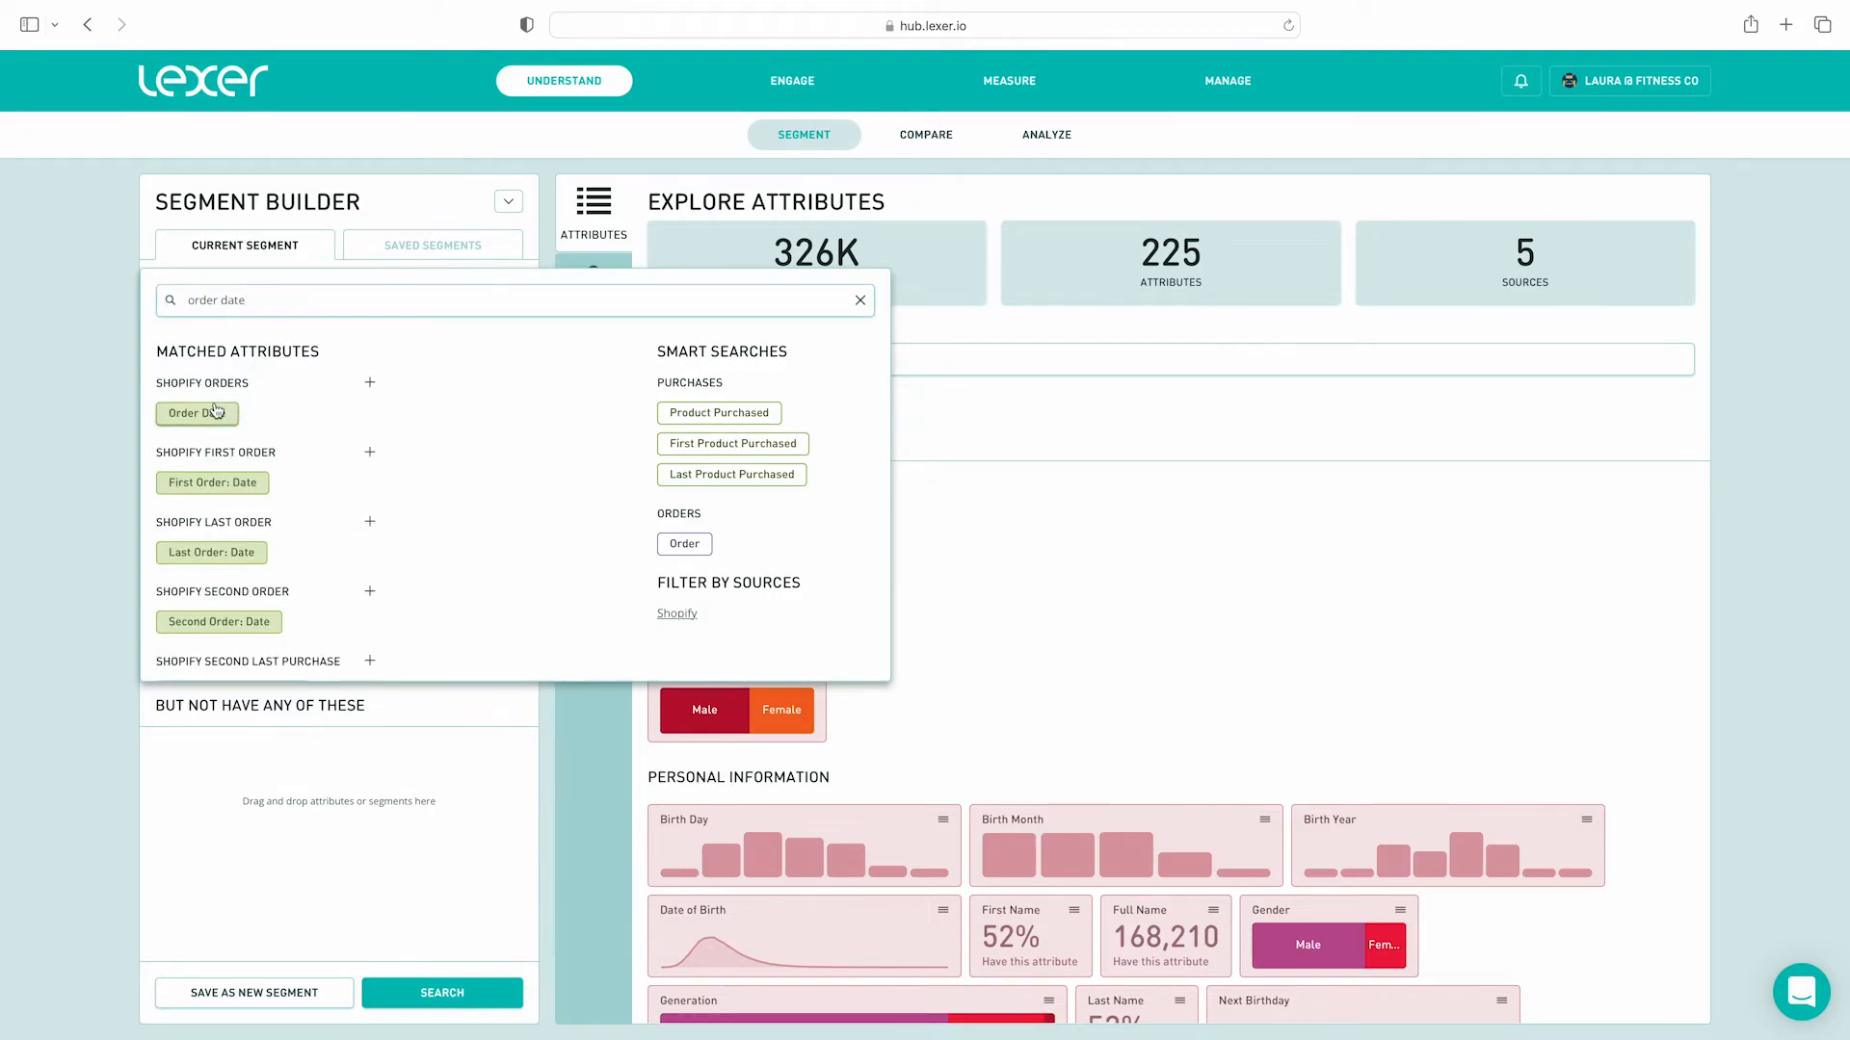
pyautogui.moveTo(185, 508); pyautogui.dragTo(188, 826)
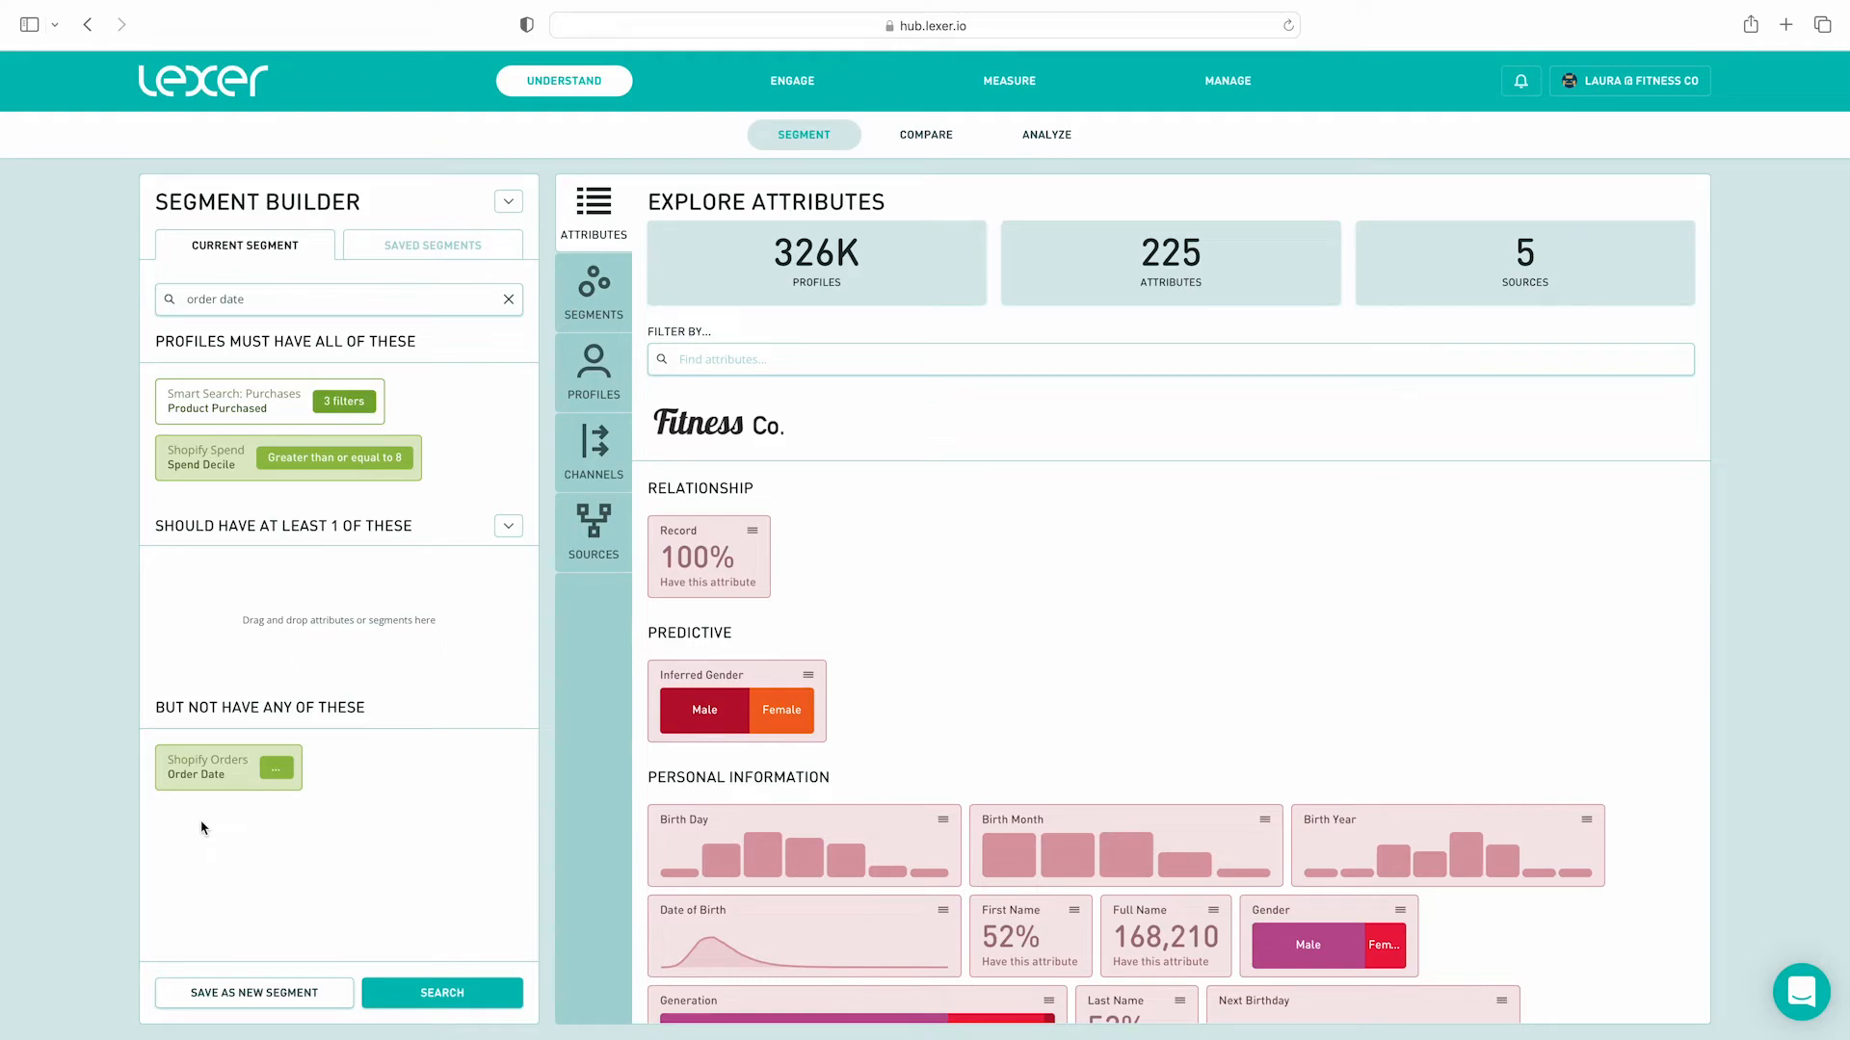
# Set the excluded Order Date to the last 7 days and run the segment search.
pyautogui.moveTo(297, 785)
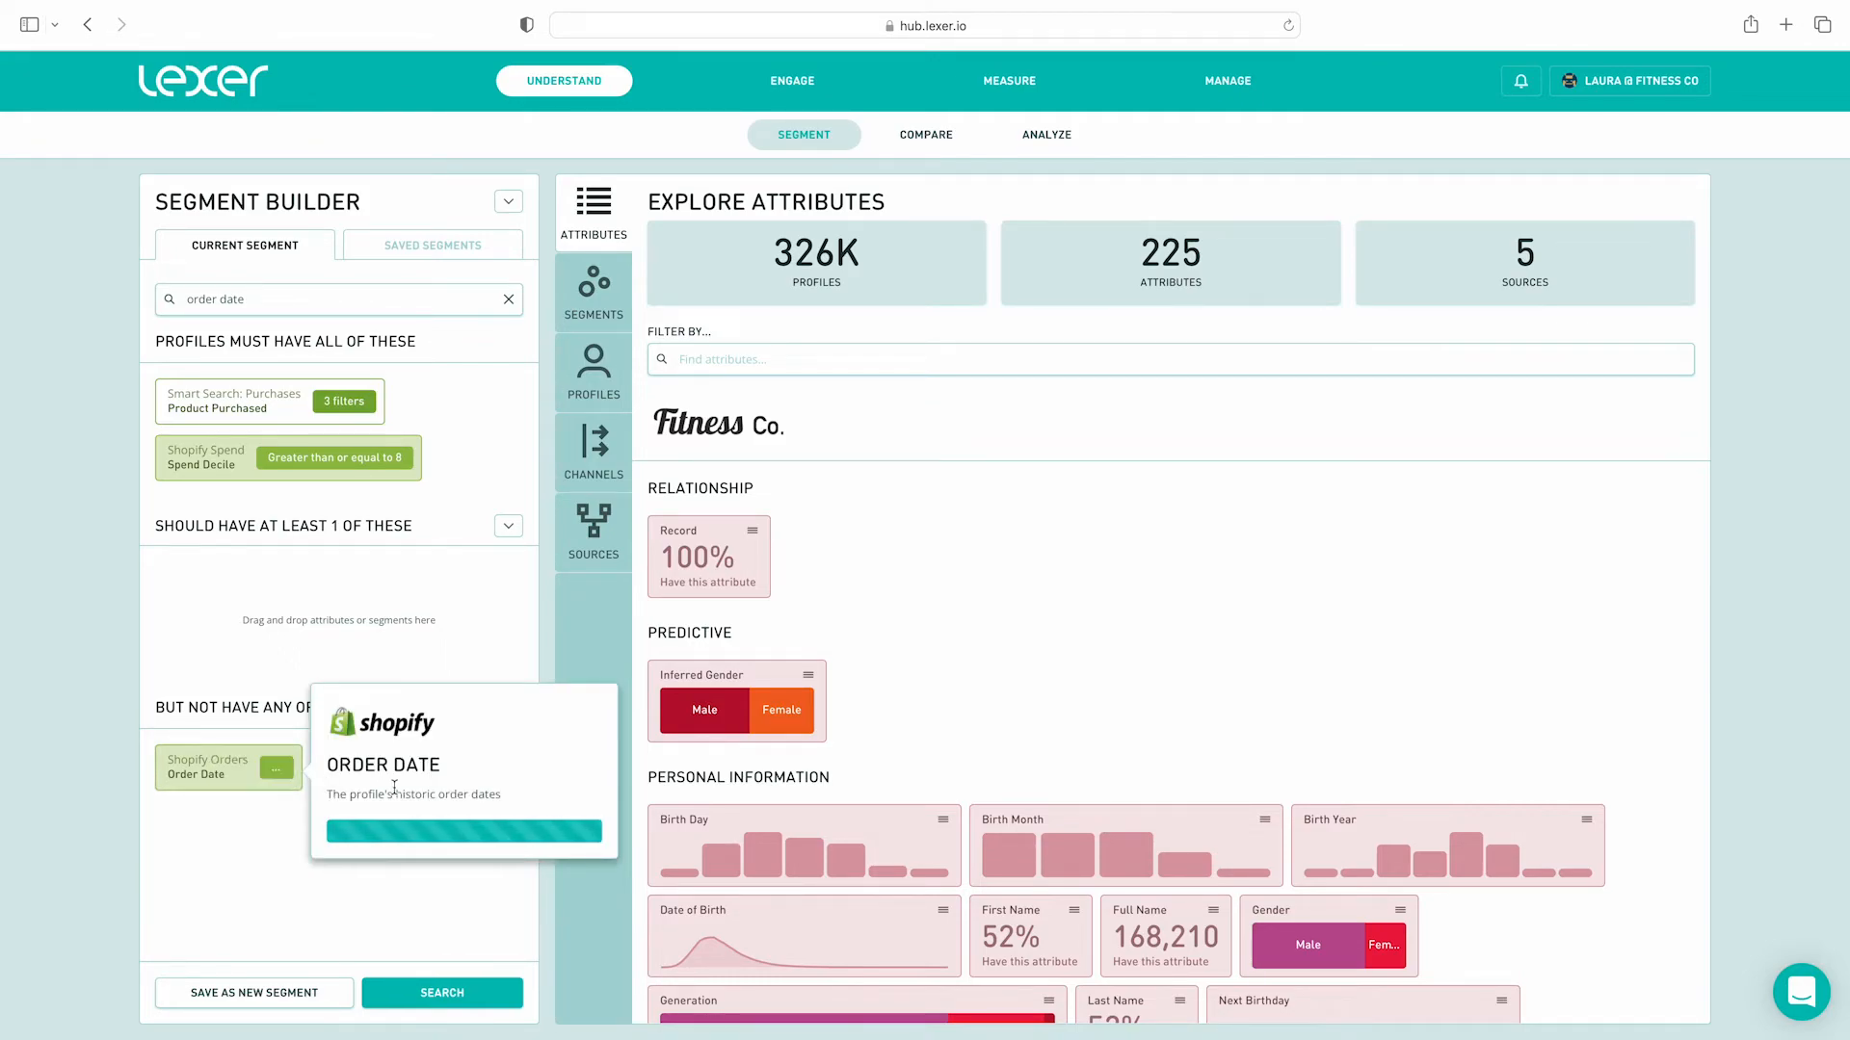
pyautogui.click(351, 936)
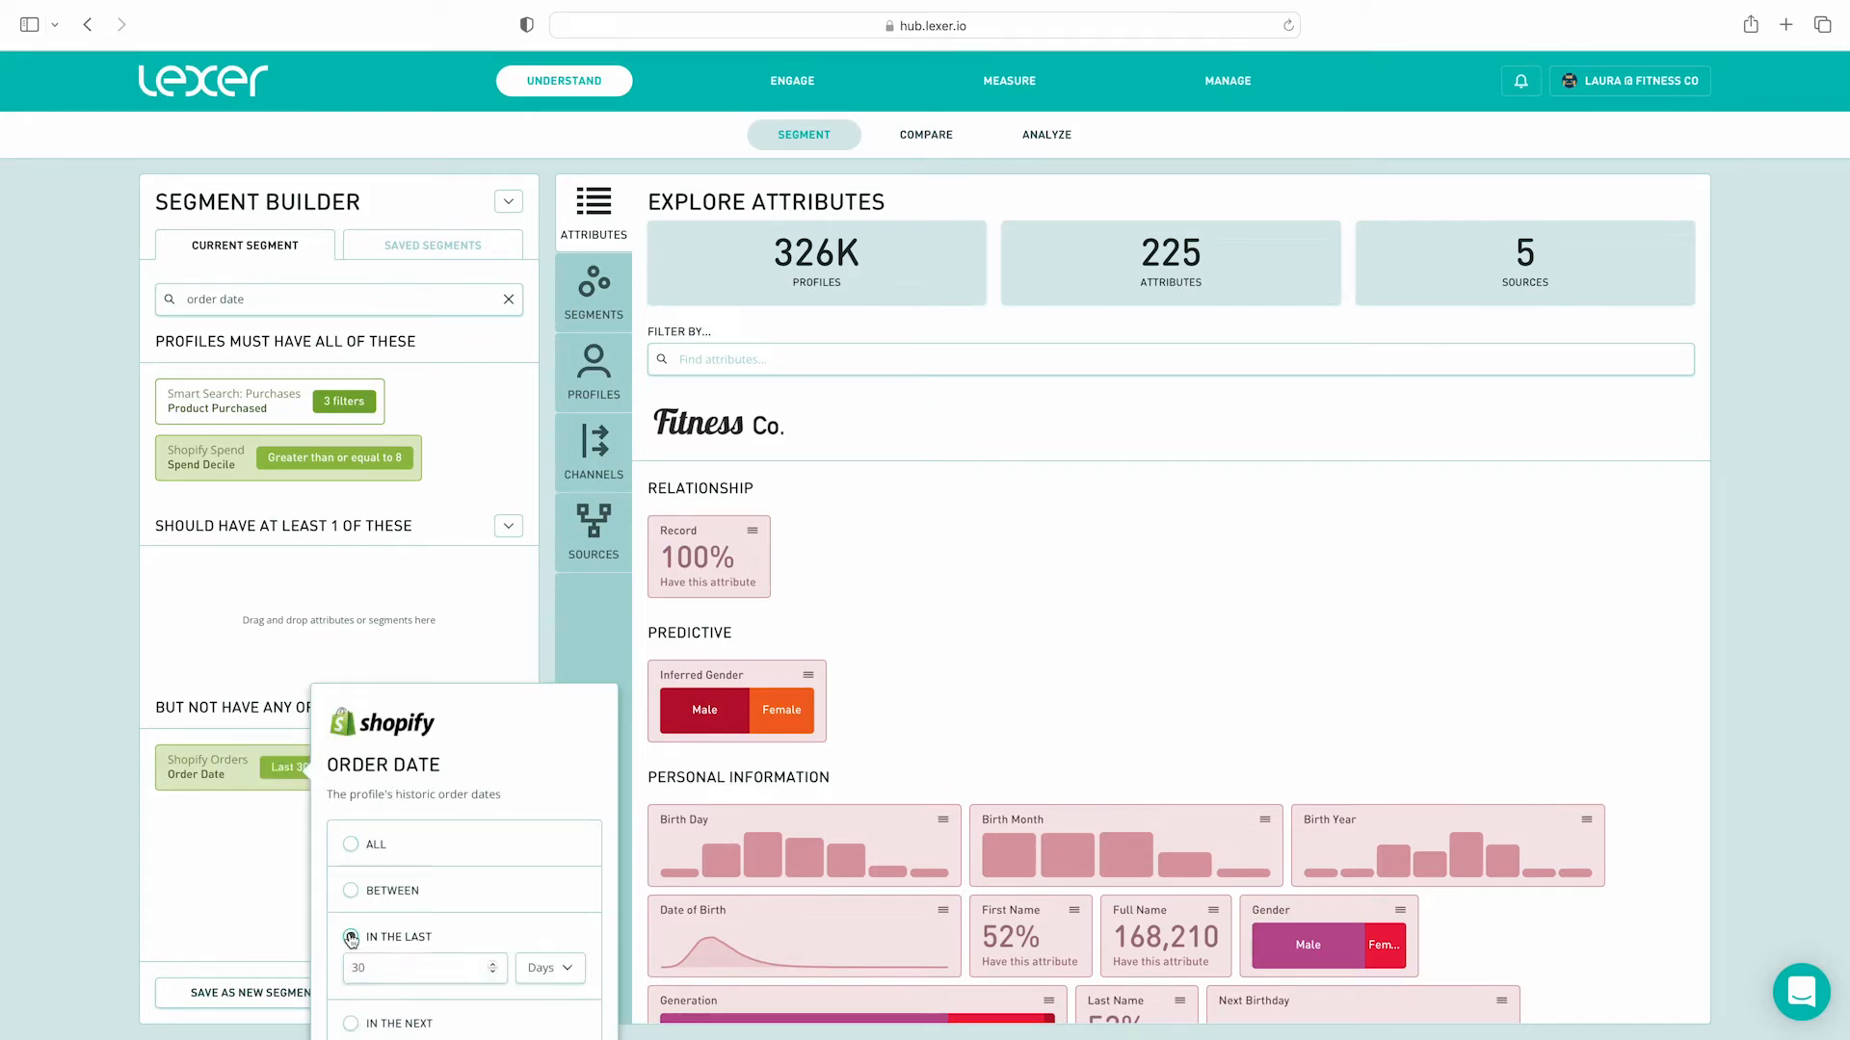
pyautogui.click(358, 966)
pyautogui.write('7')
pyautogui.click(301, 888)
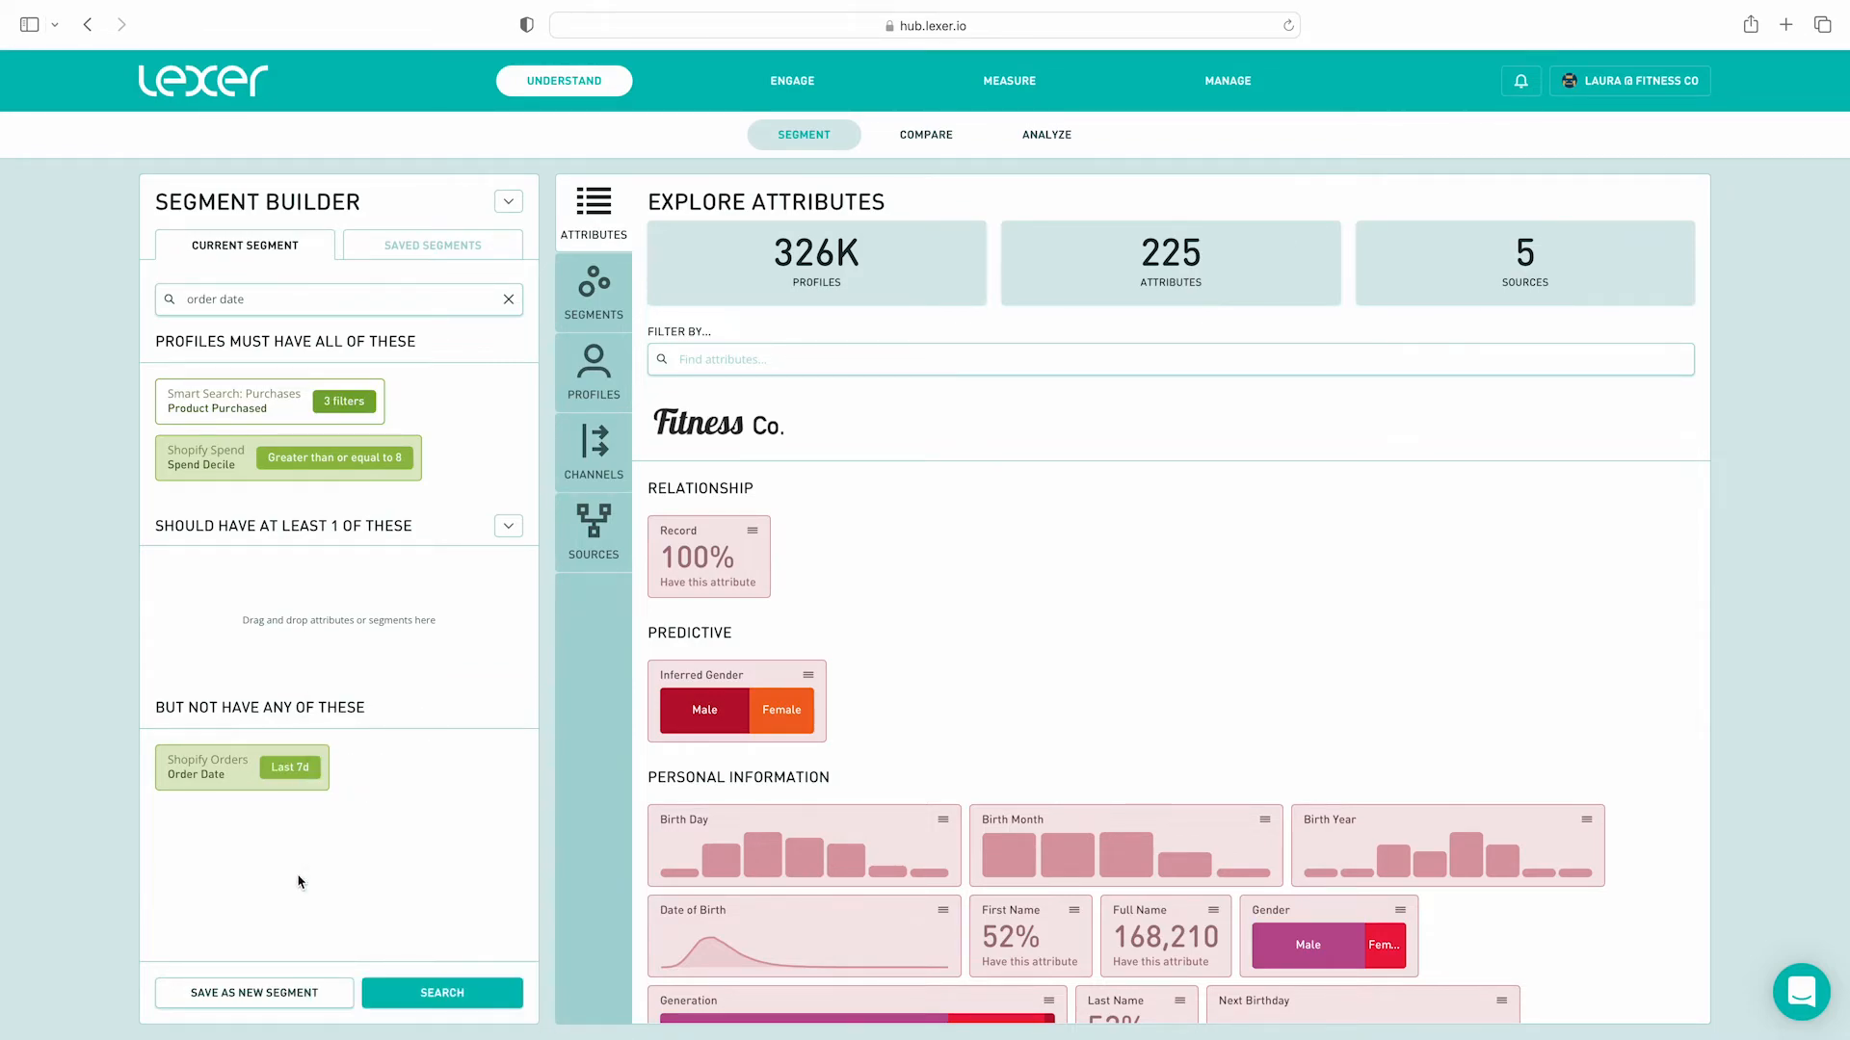
pyautogui.click(497, 986)
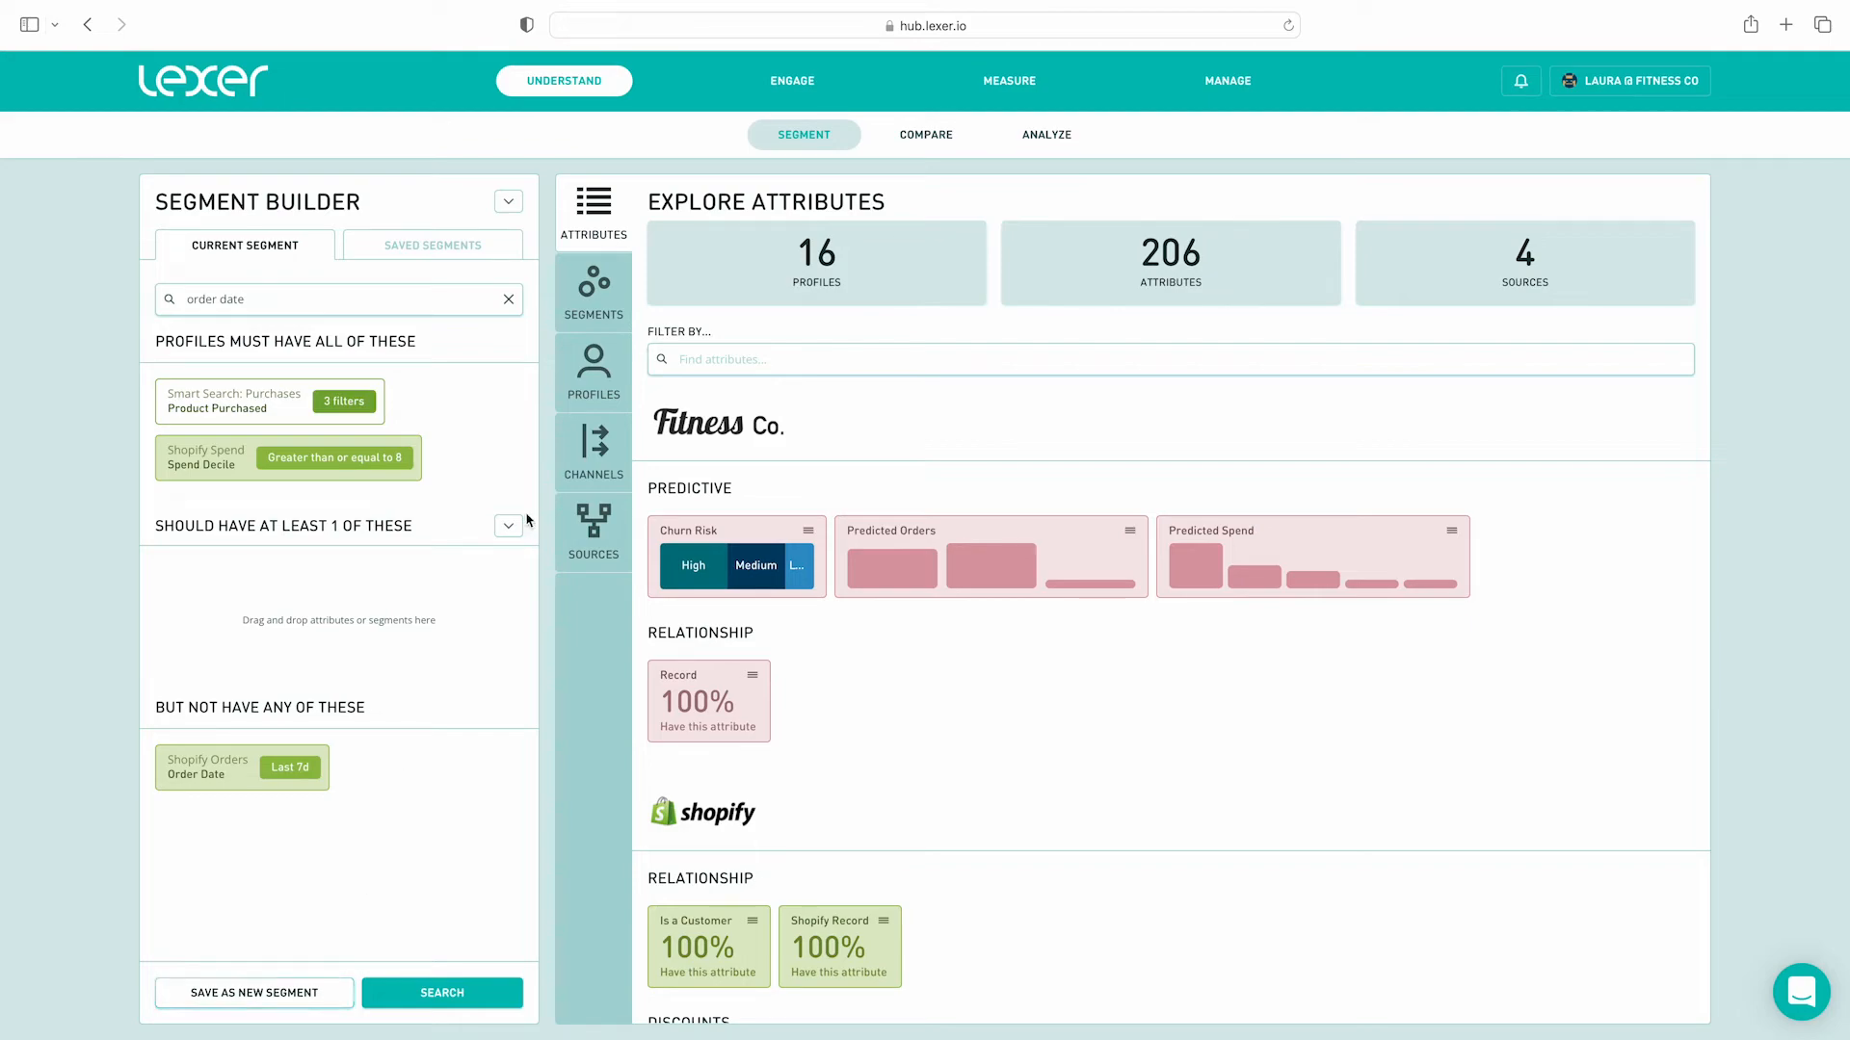
# Reset the segment builder to its default and run the search on all records.
pyautogui.click(511, 204)
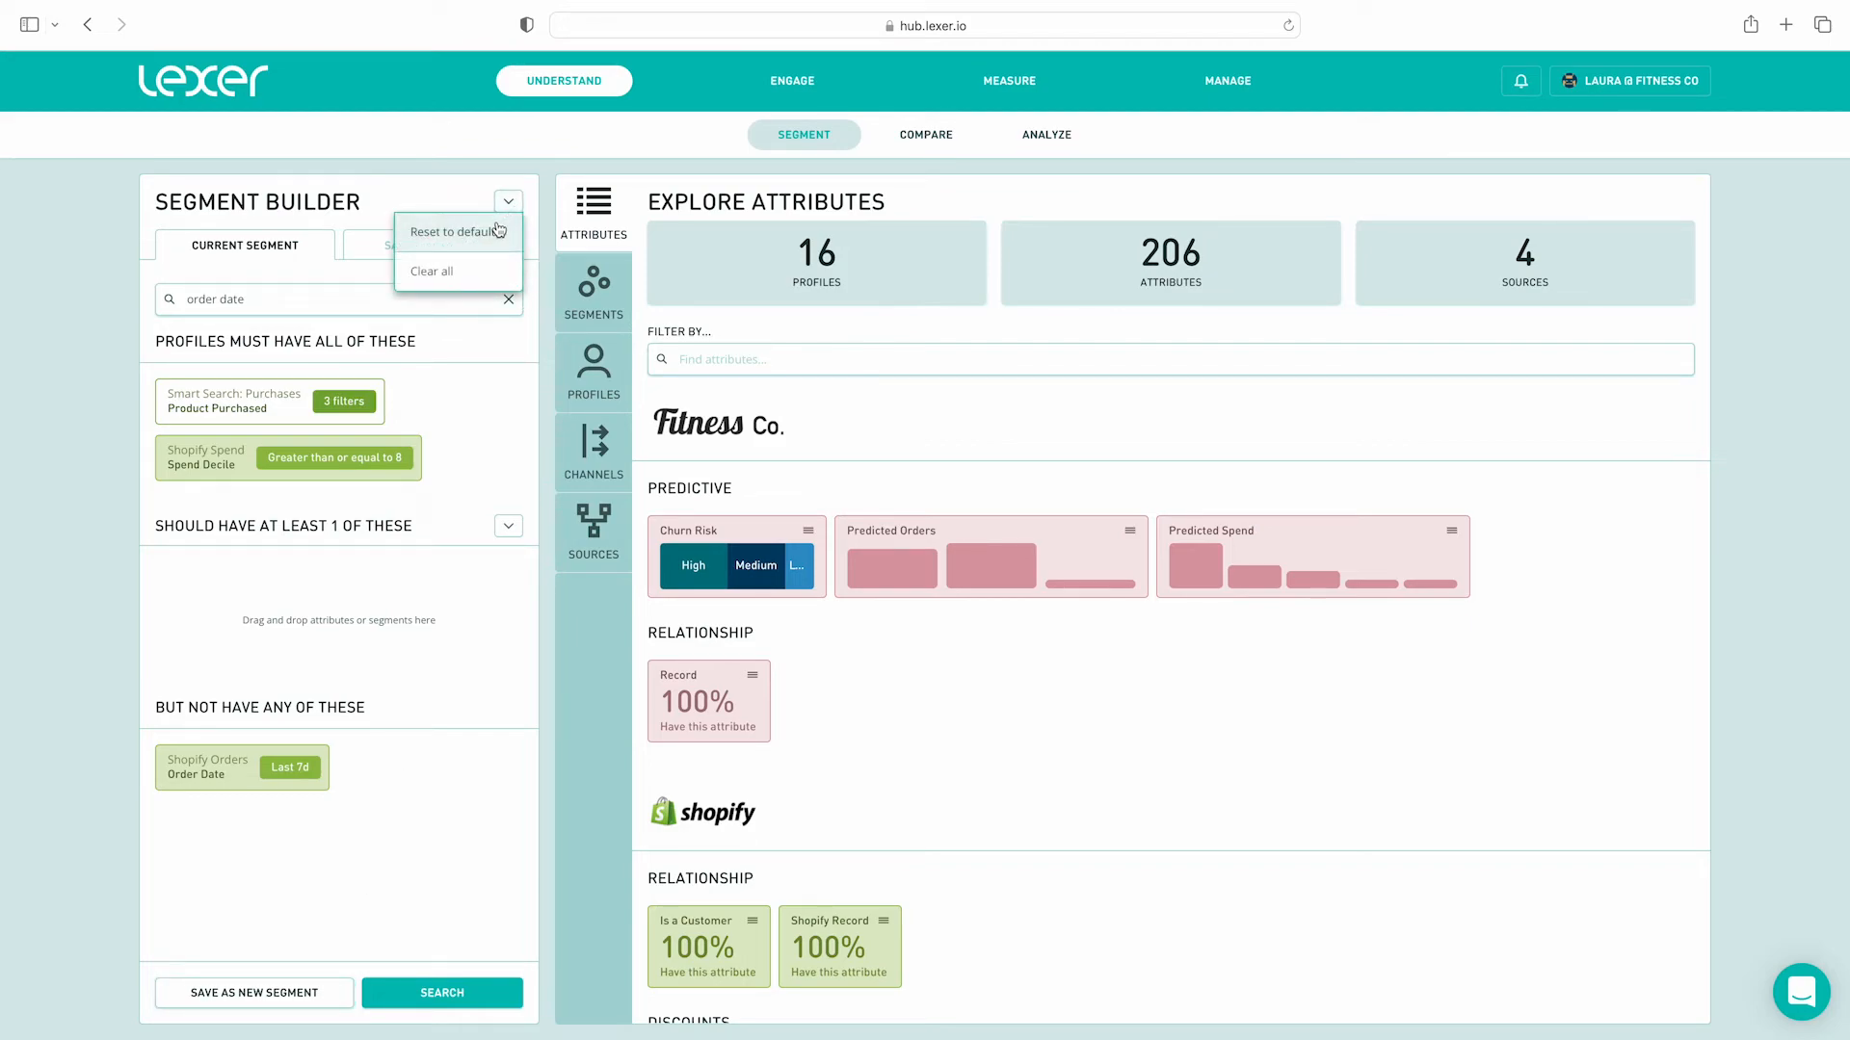
pyautogui.click(497, 231)
pyautogui.click(393, 990)
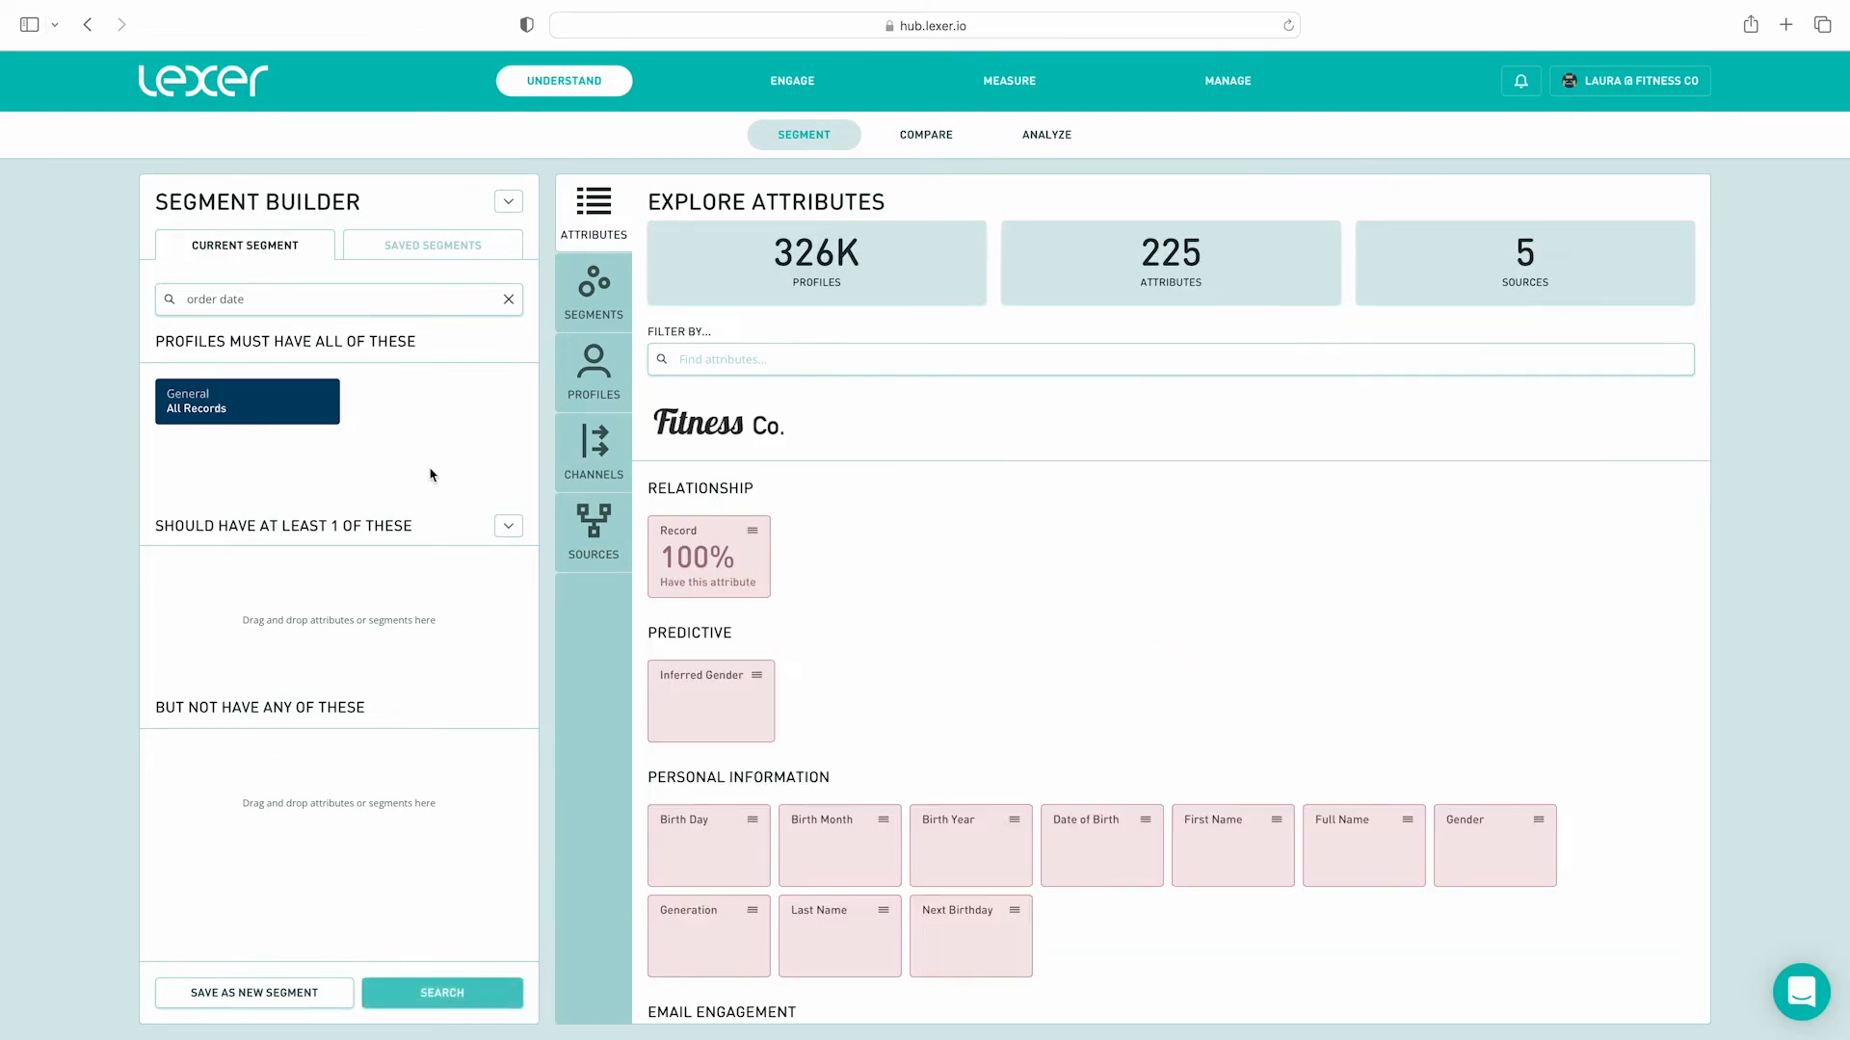
# Clear the attribute lookup text and replace All Records with the Product Purchased smart search.
pyautogui.click(508, 299)
pyautogui.click(226, 405)
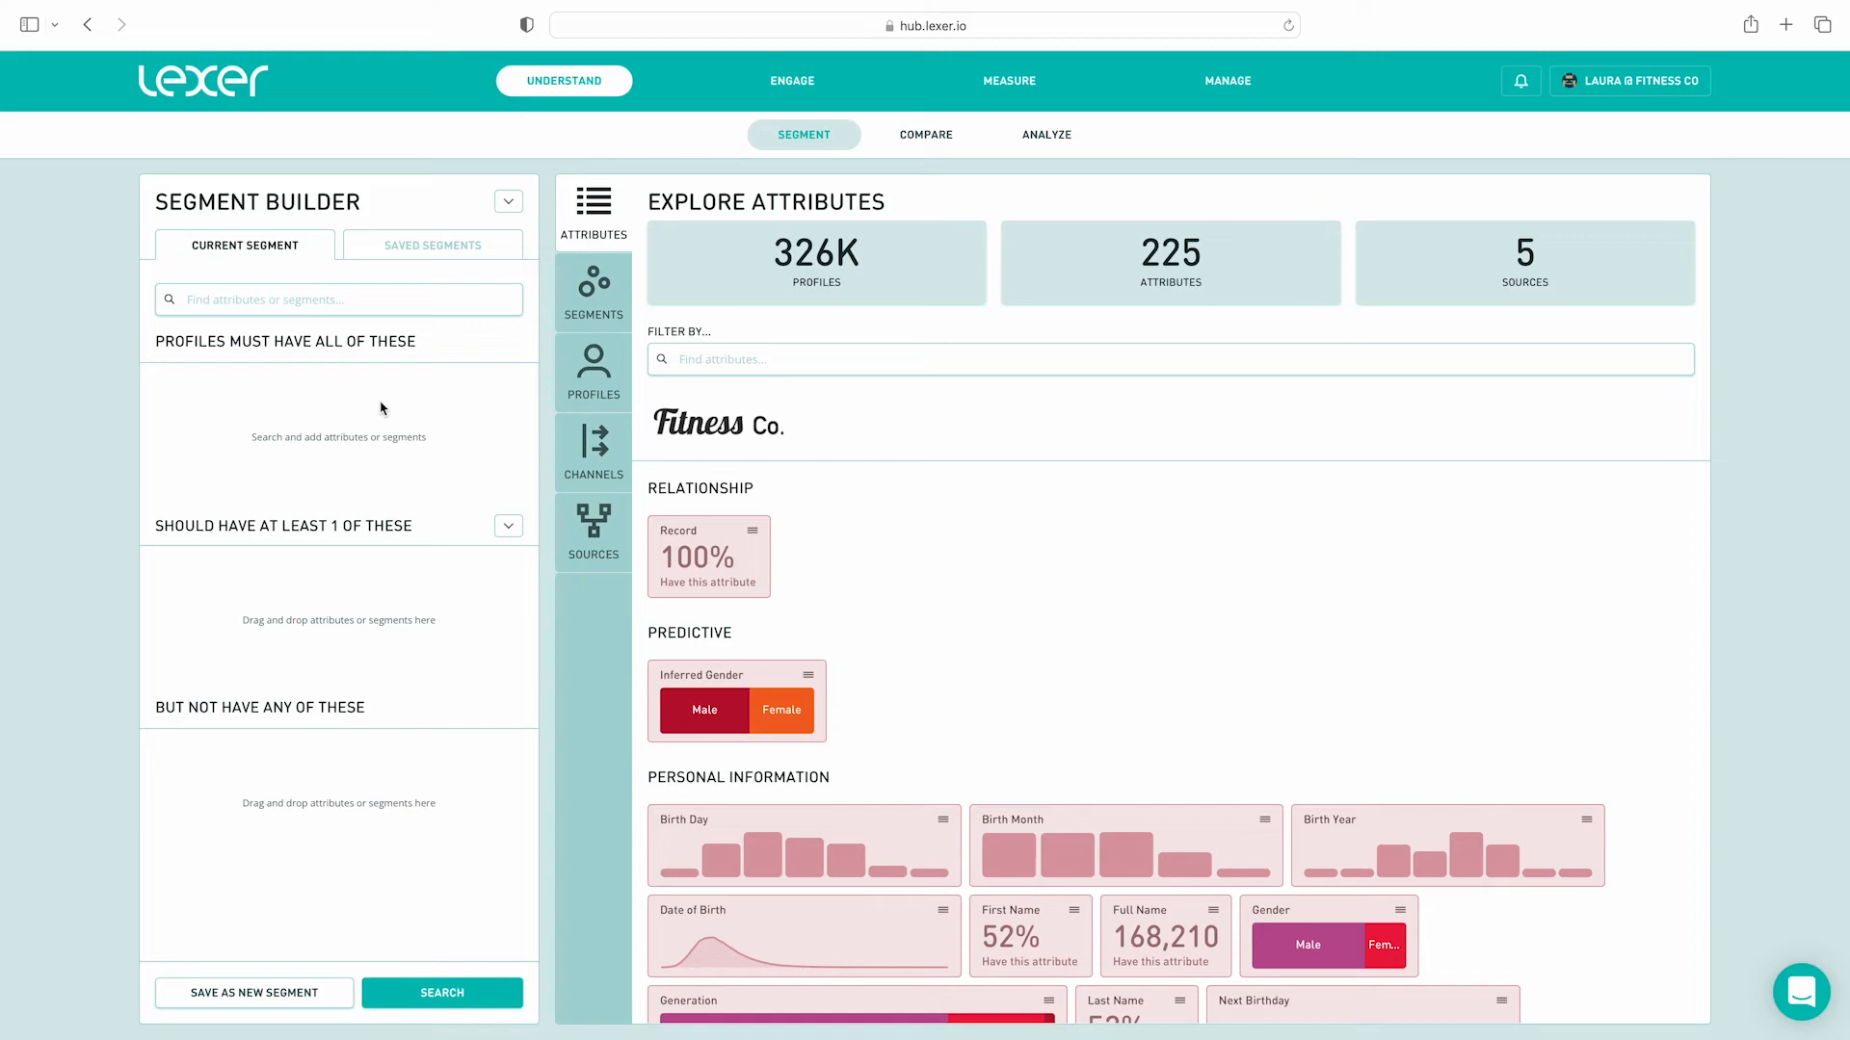
pyautogui.click(406, 300)
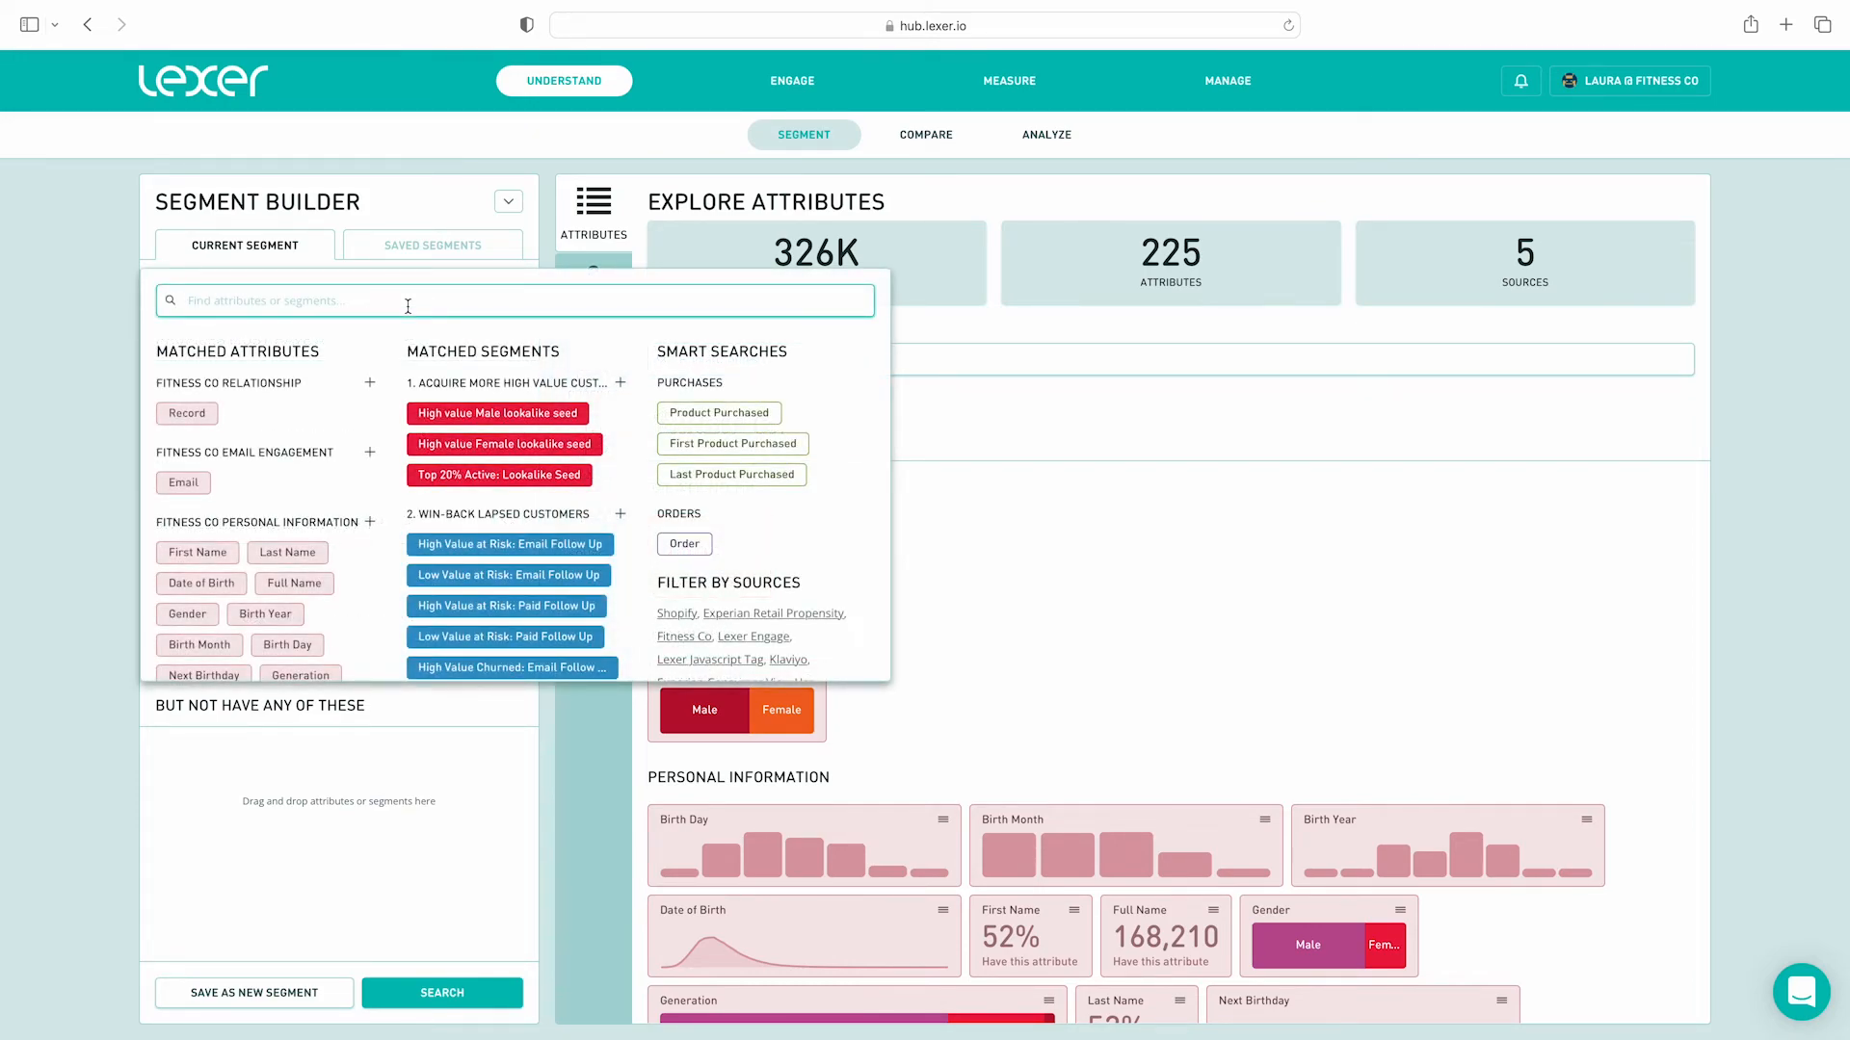
pyautogui.click(742, 413)
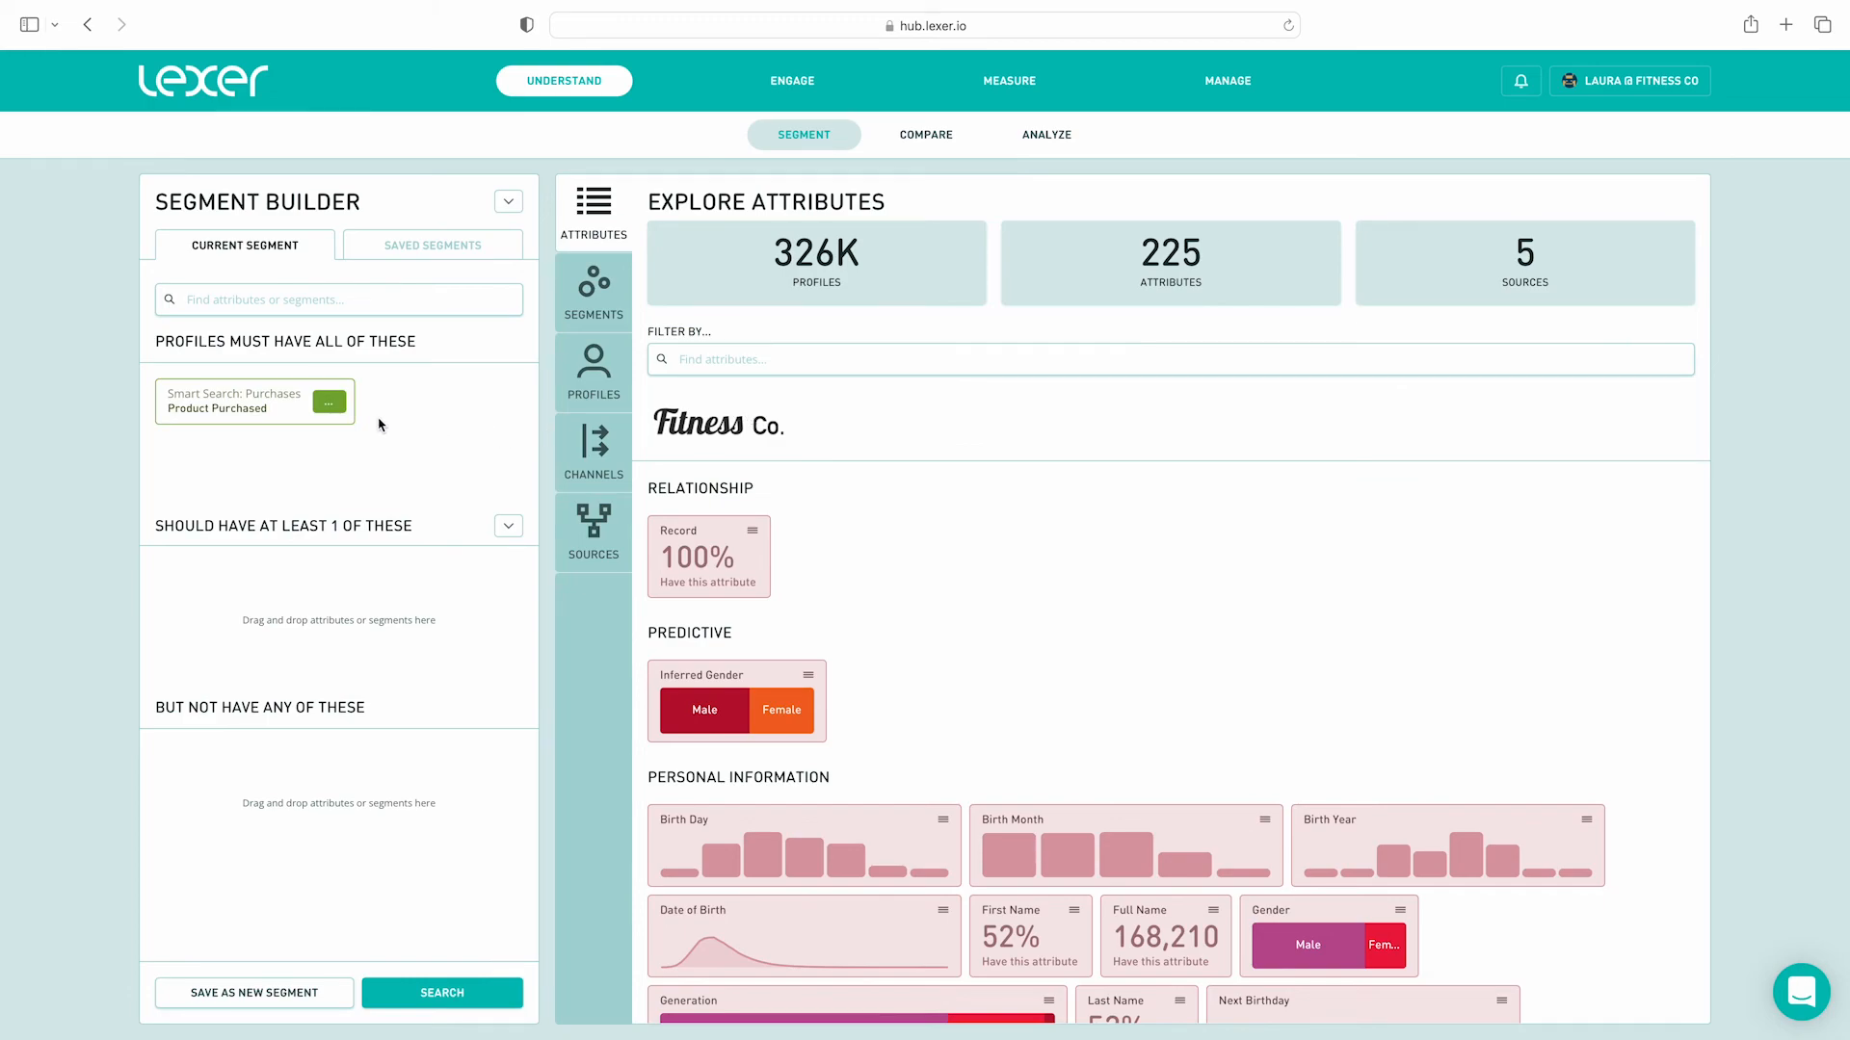
# Add a Product Name filter to Product Purchased, look up "celeste" and choose Celeste Sports Bra.
pyautogui.click(332, 404)
pyautogui.click(516, 515)
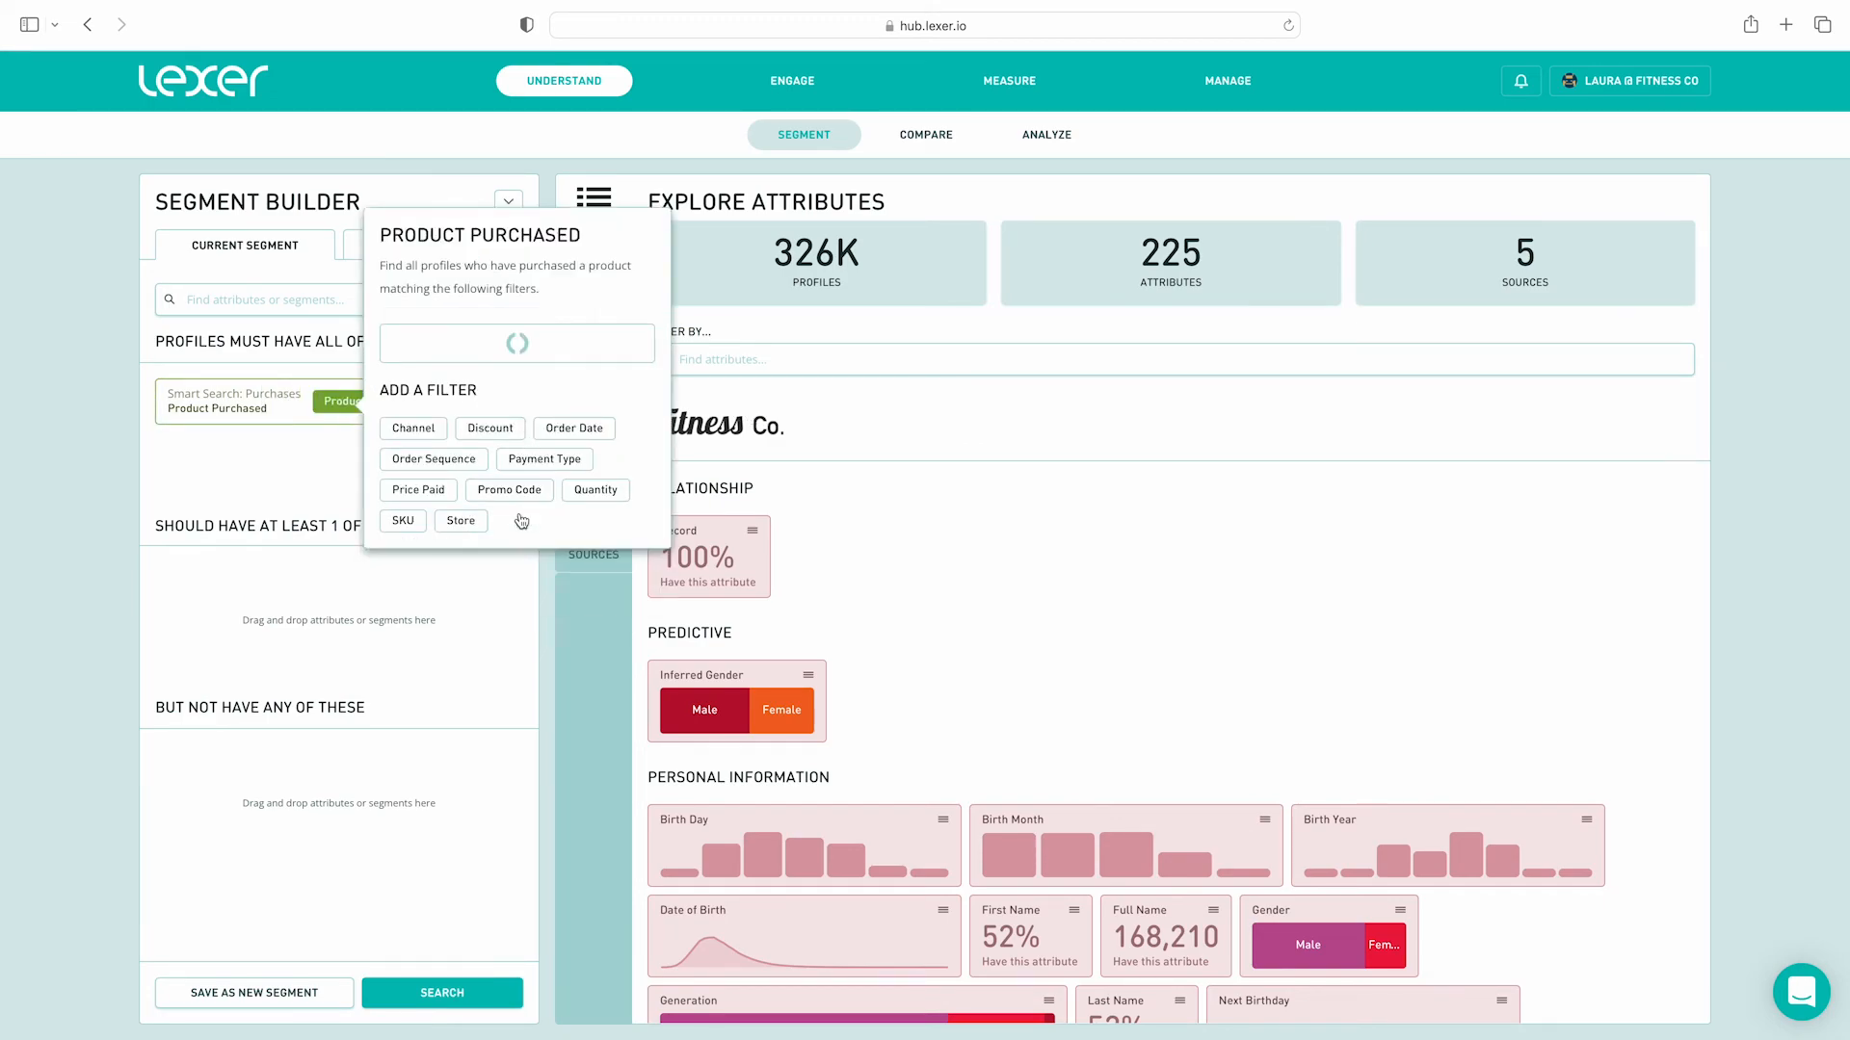
pyautogui.click(714, 308)
pyautogui.write('c')
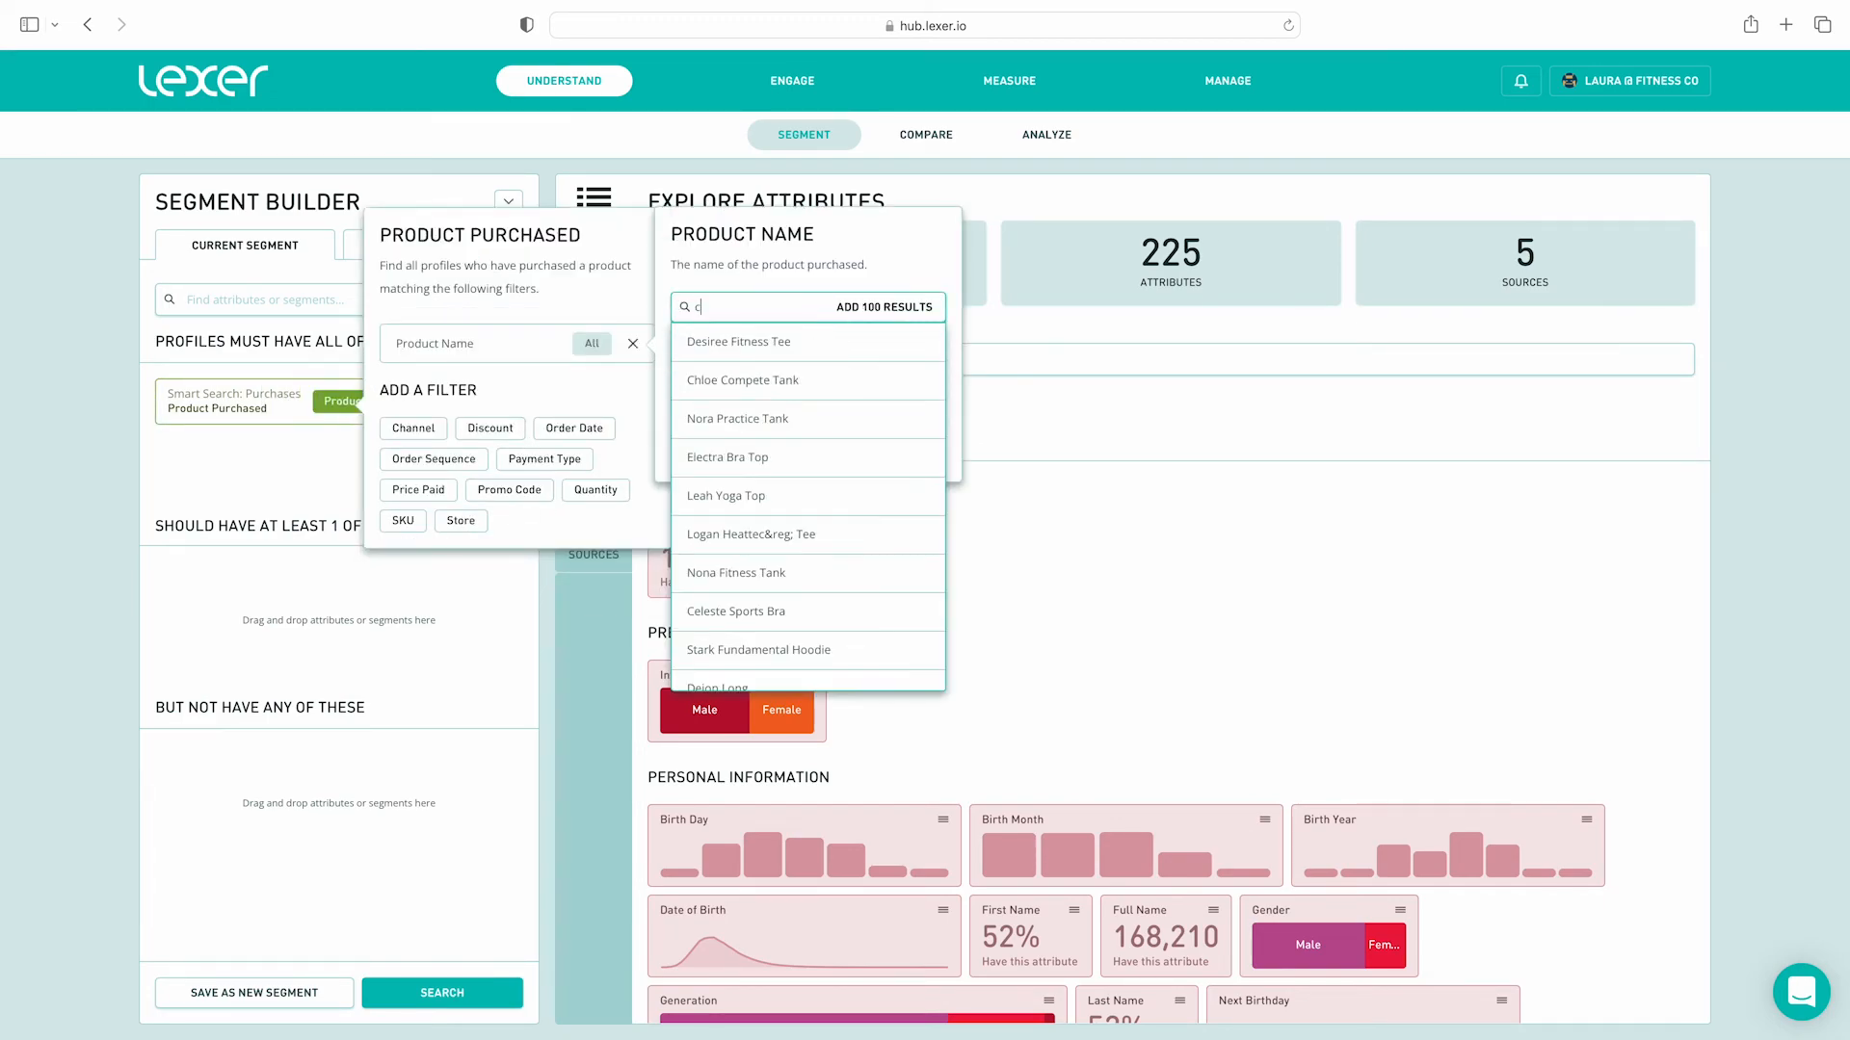
pyautogui.write('eleste')
pyautogui.click(739, 343)
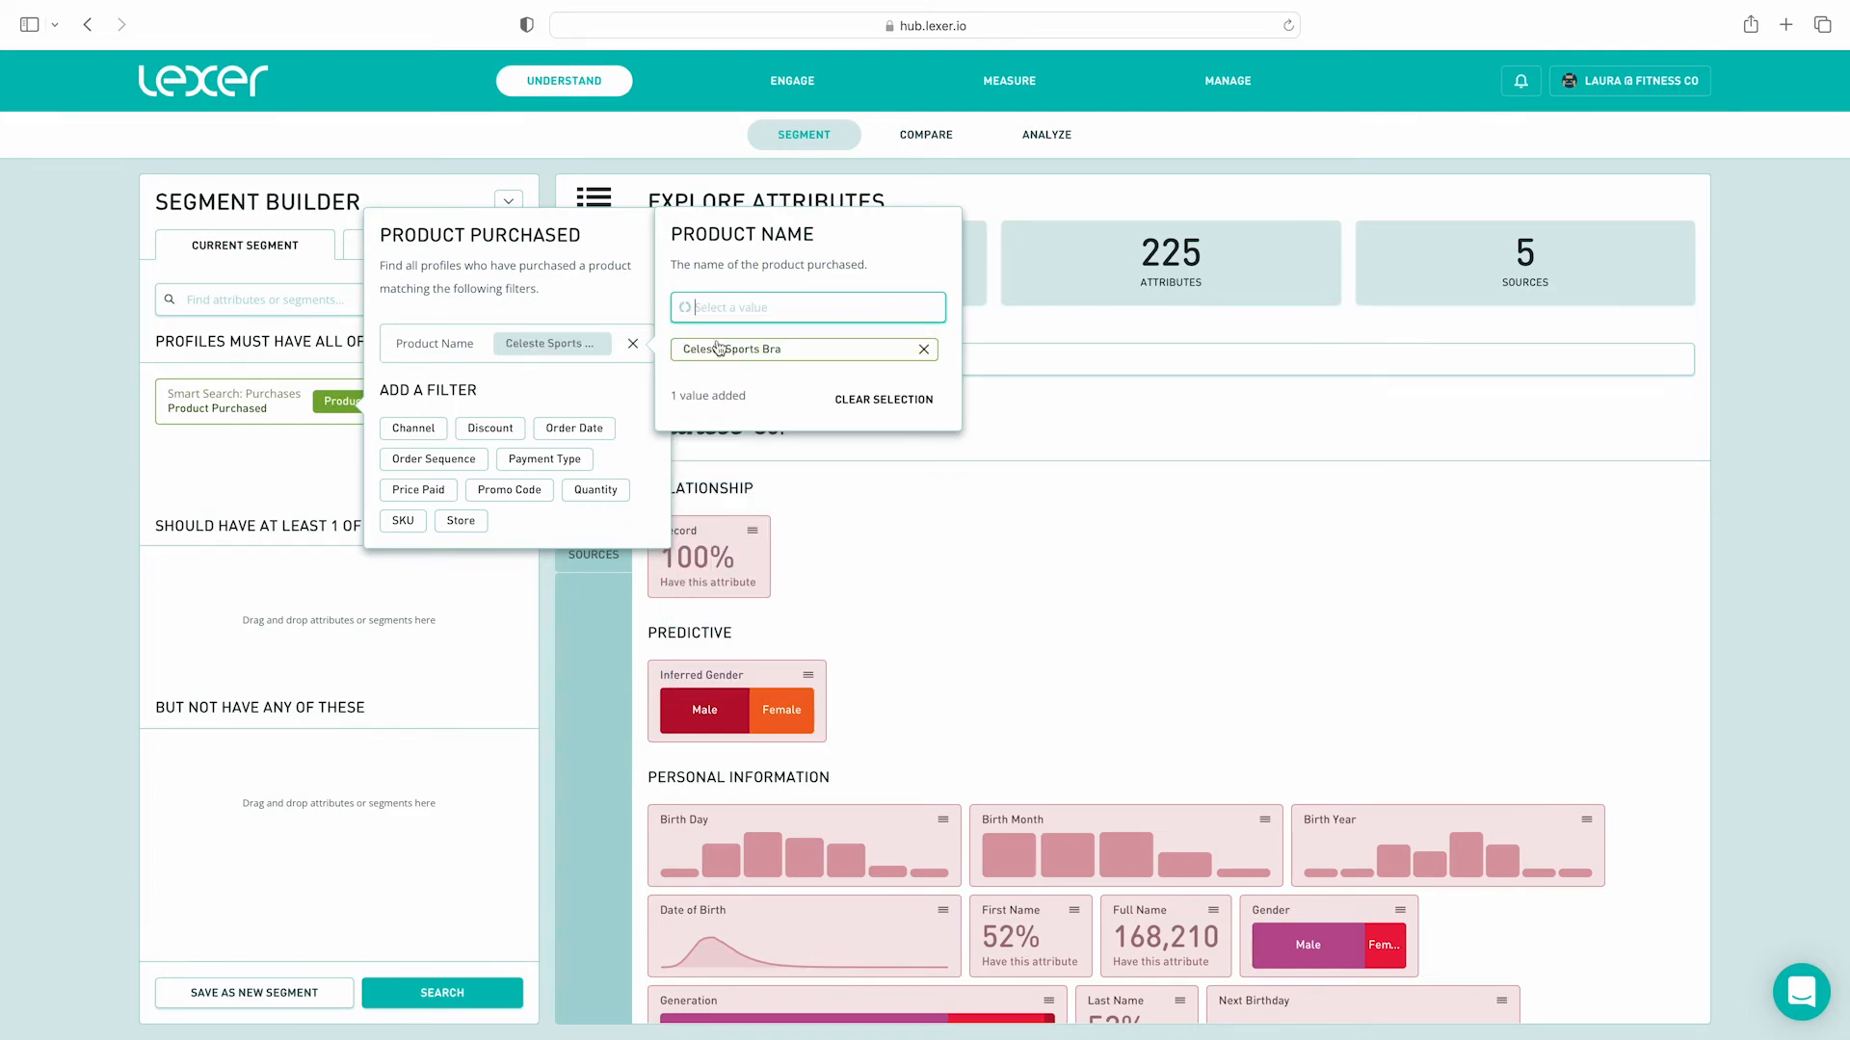
# Add an Order Date filter to Product Purchased covering the last 180 days.
pyautogui.click(573, 428)
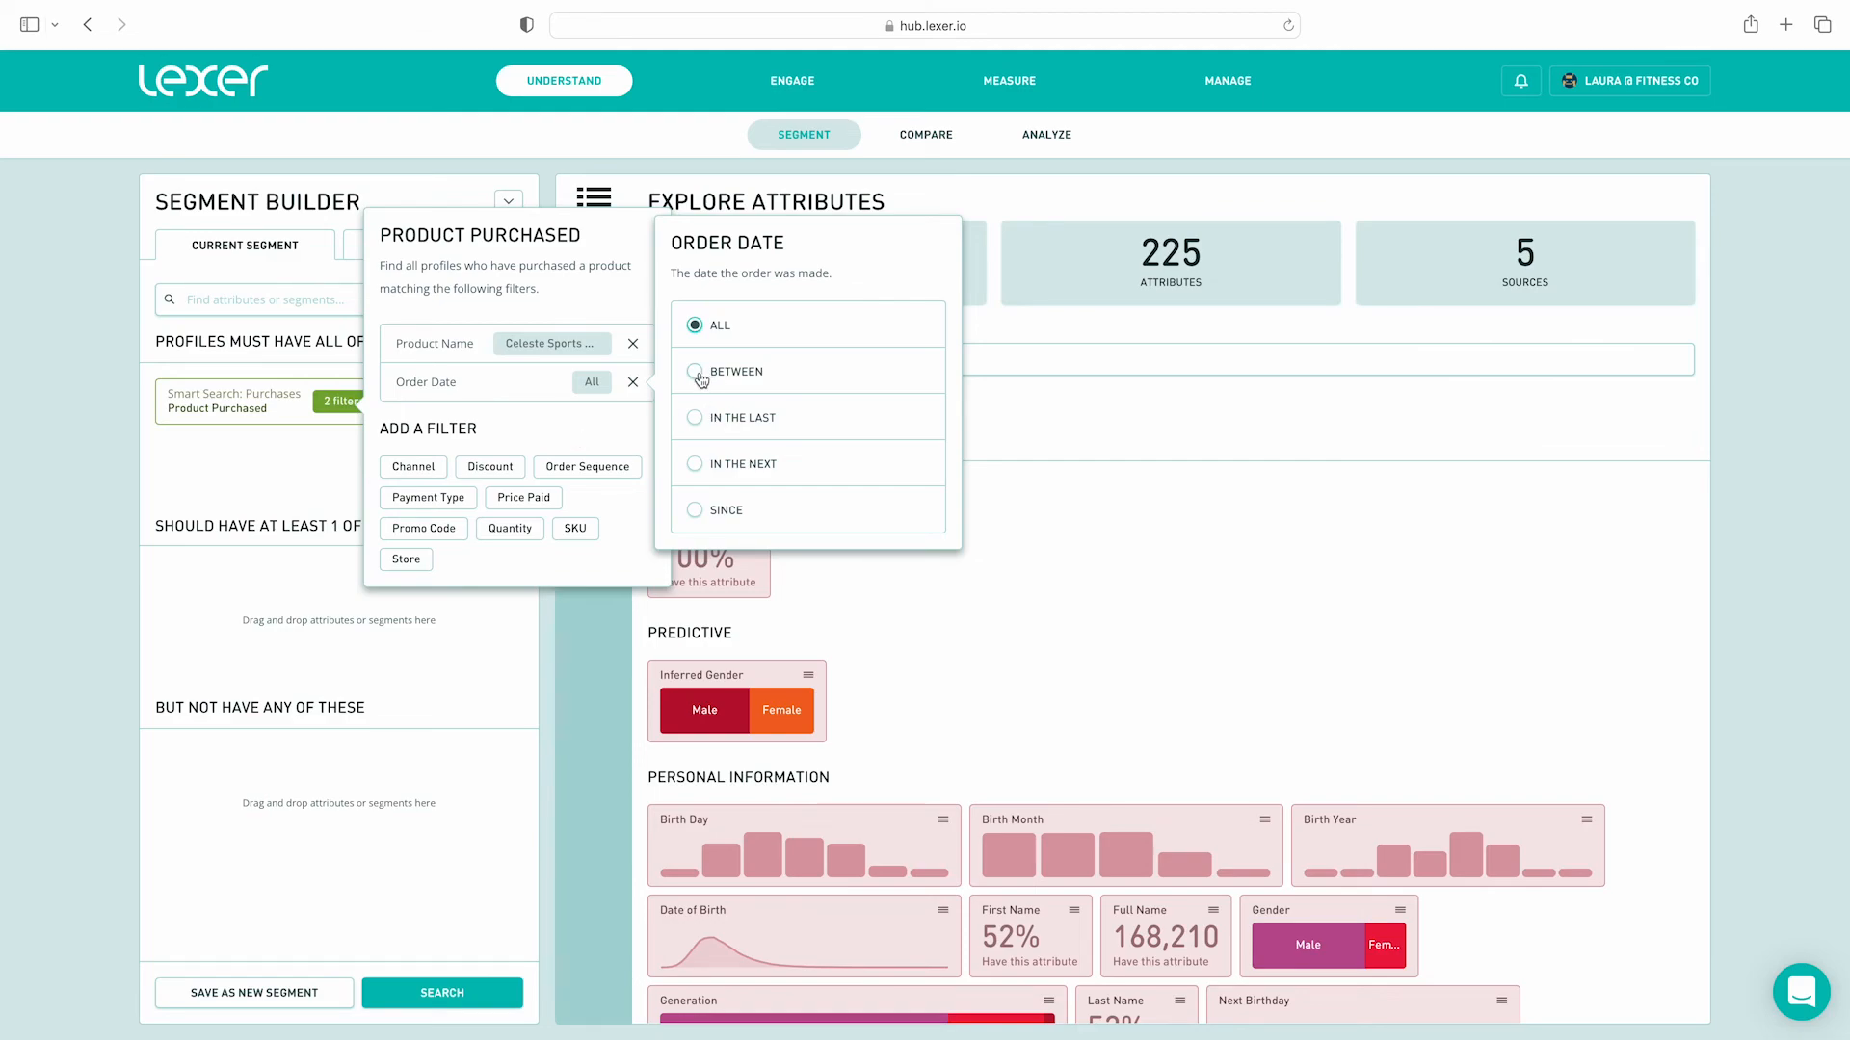
pyautogui.click(693, 417)
pyautogui.doubleClick(702, 448)
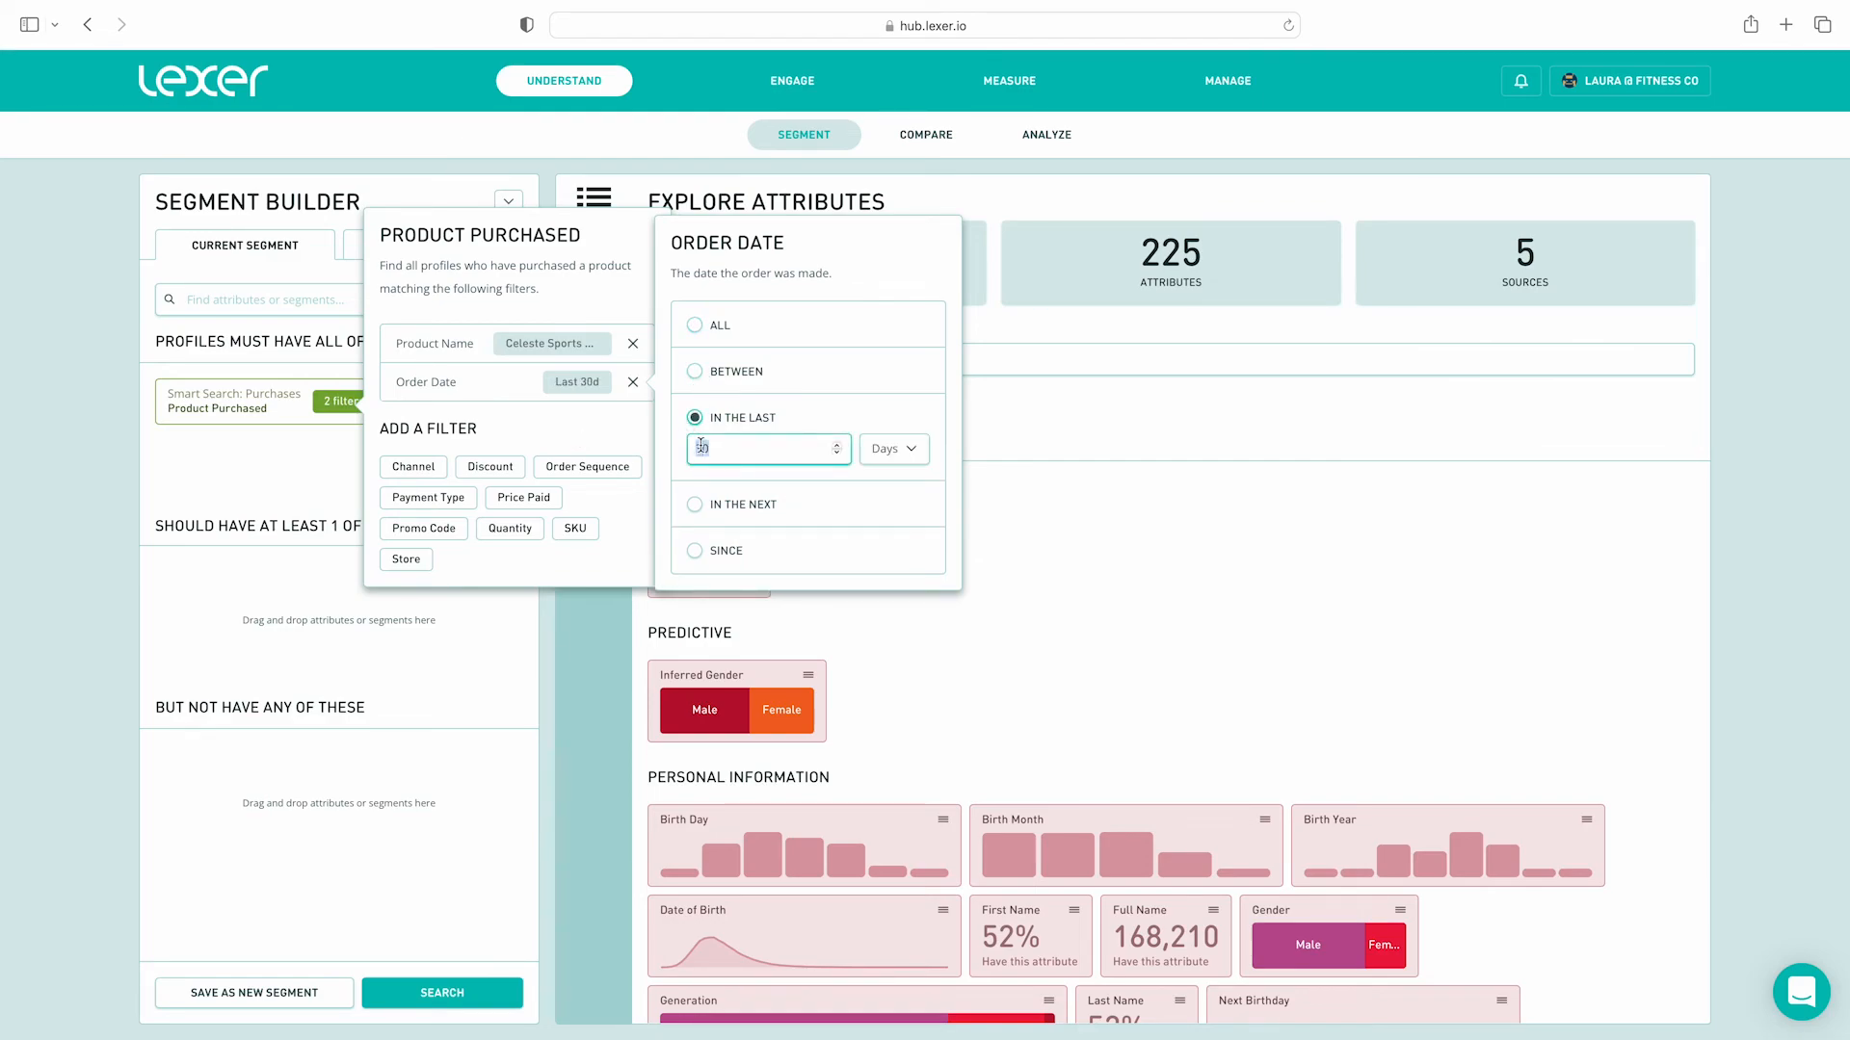
pyautogui.write('180')
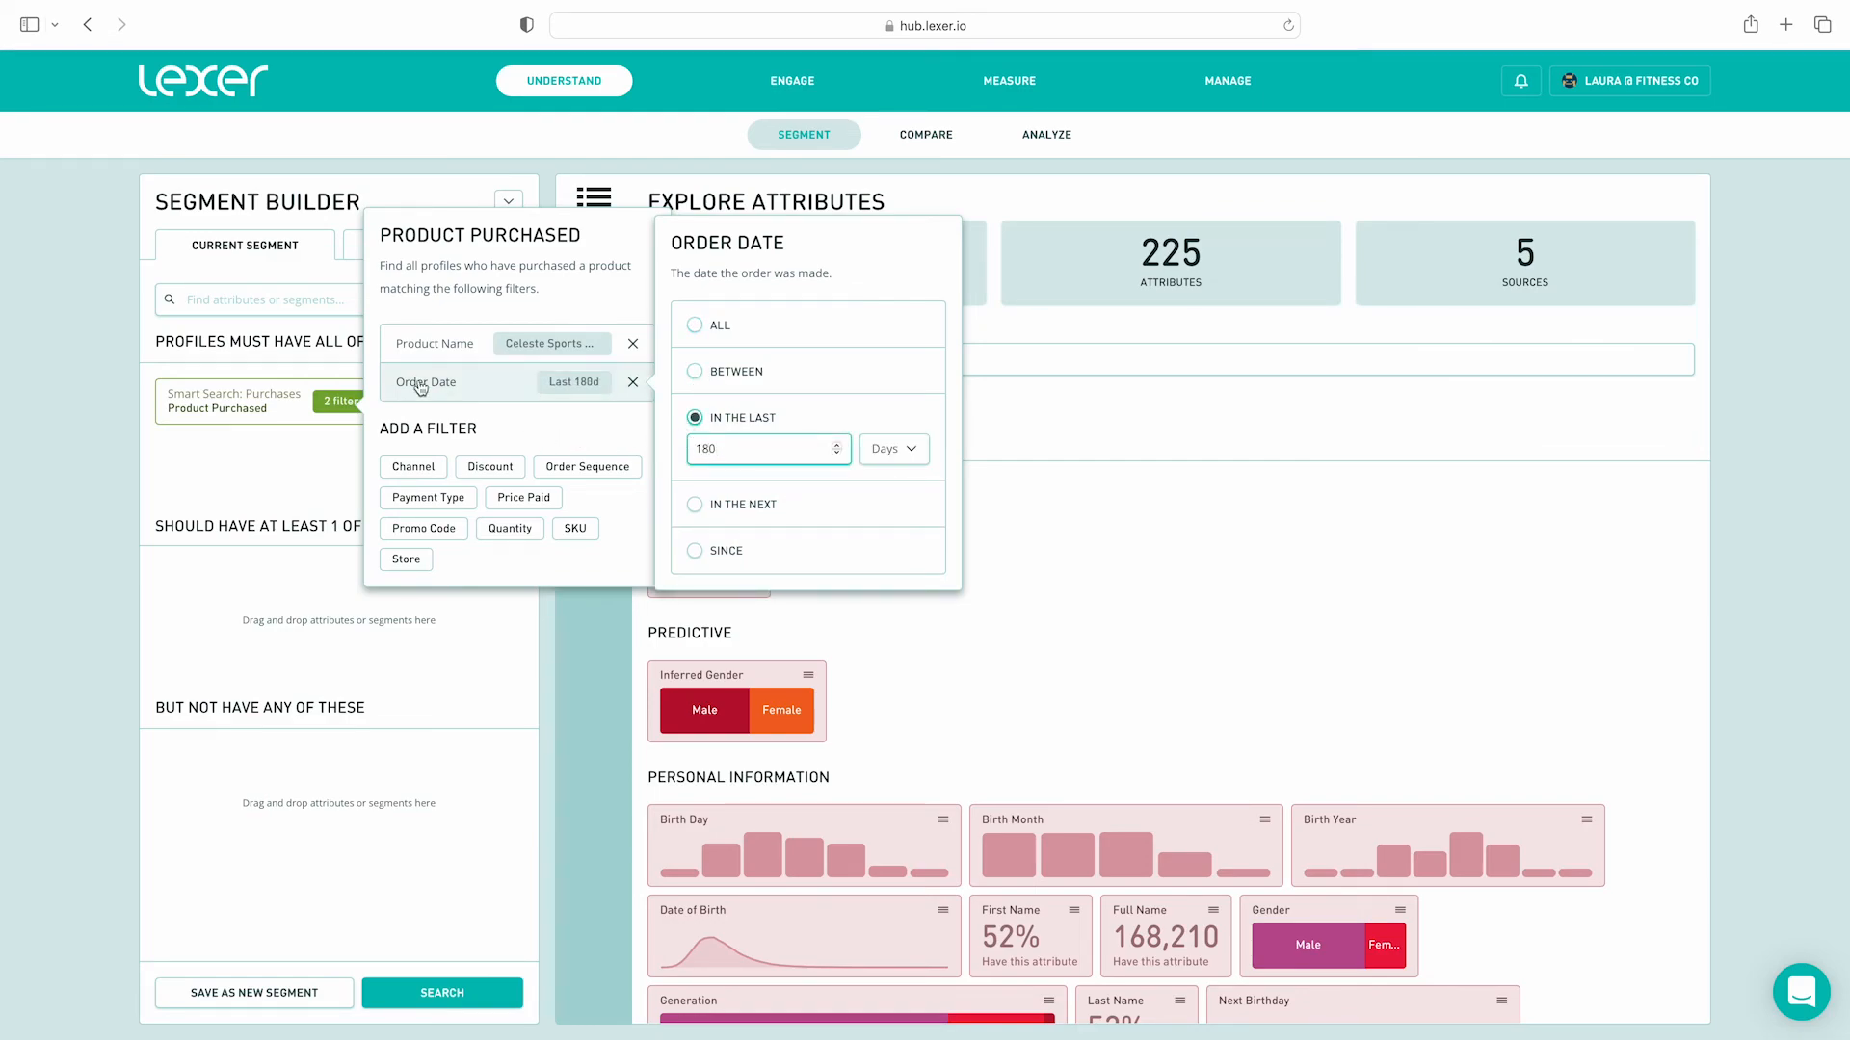
pyautogui.click(339, 449)
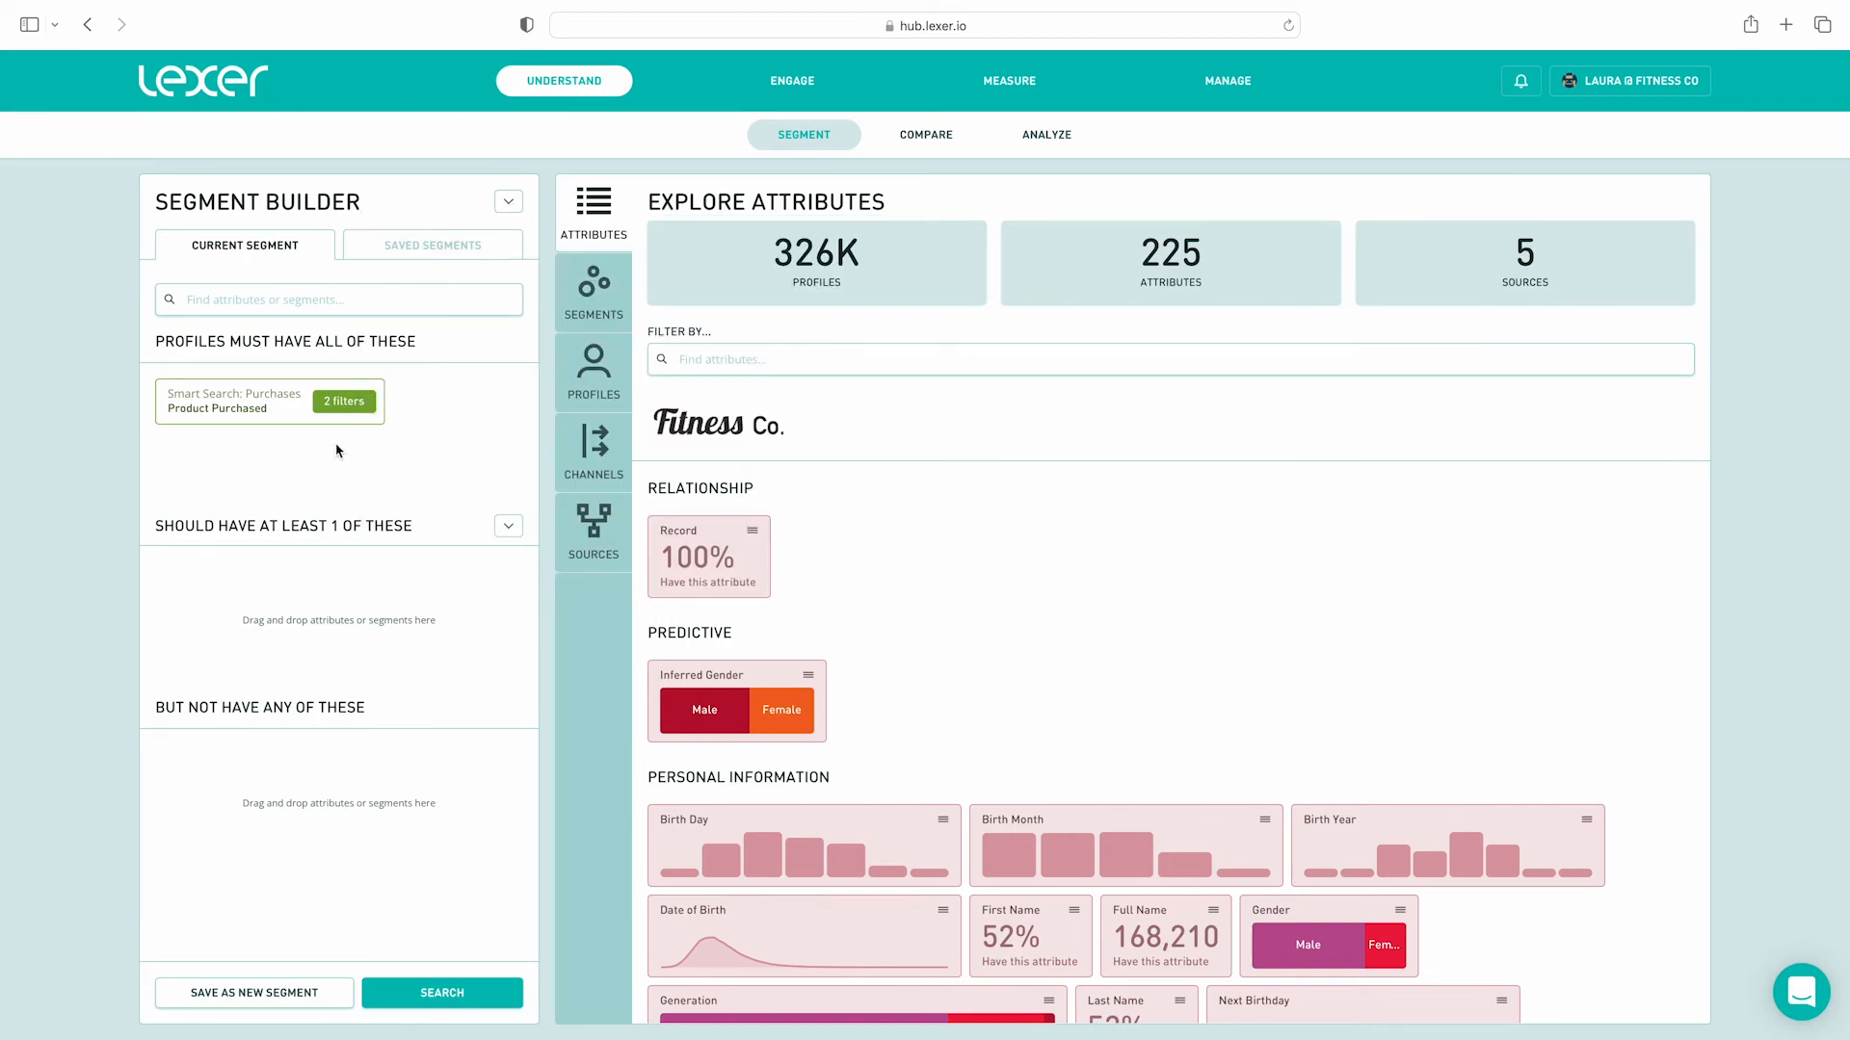
# Add a second Product Purchased smart search and filter its Product Name to Celeste Sports Bra.
pyautogui.click(310, 299)
pyautogui.click(717, 421)
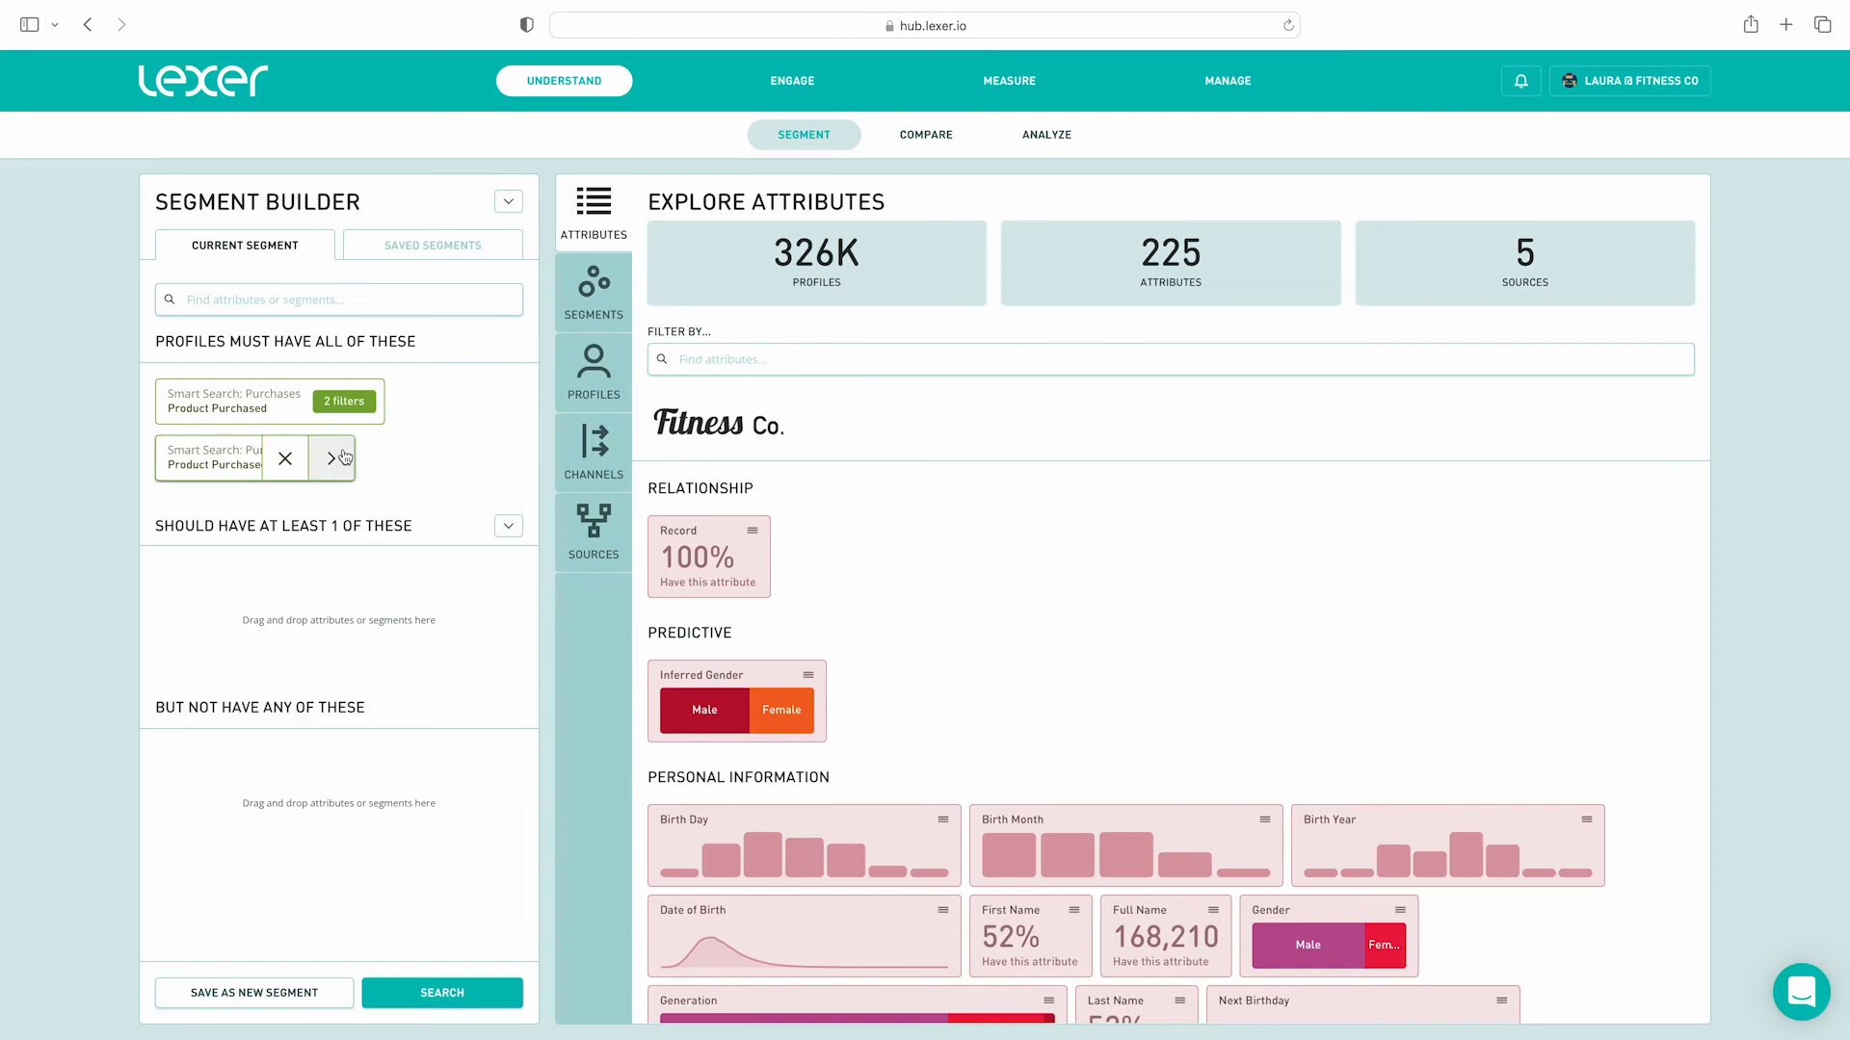
pyautogui.click(329, 458)
pyautogui.click(515, 569)
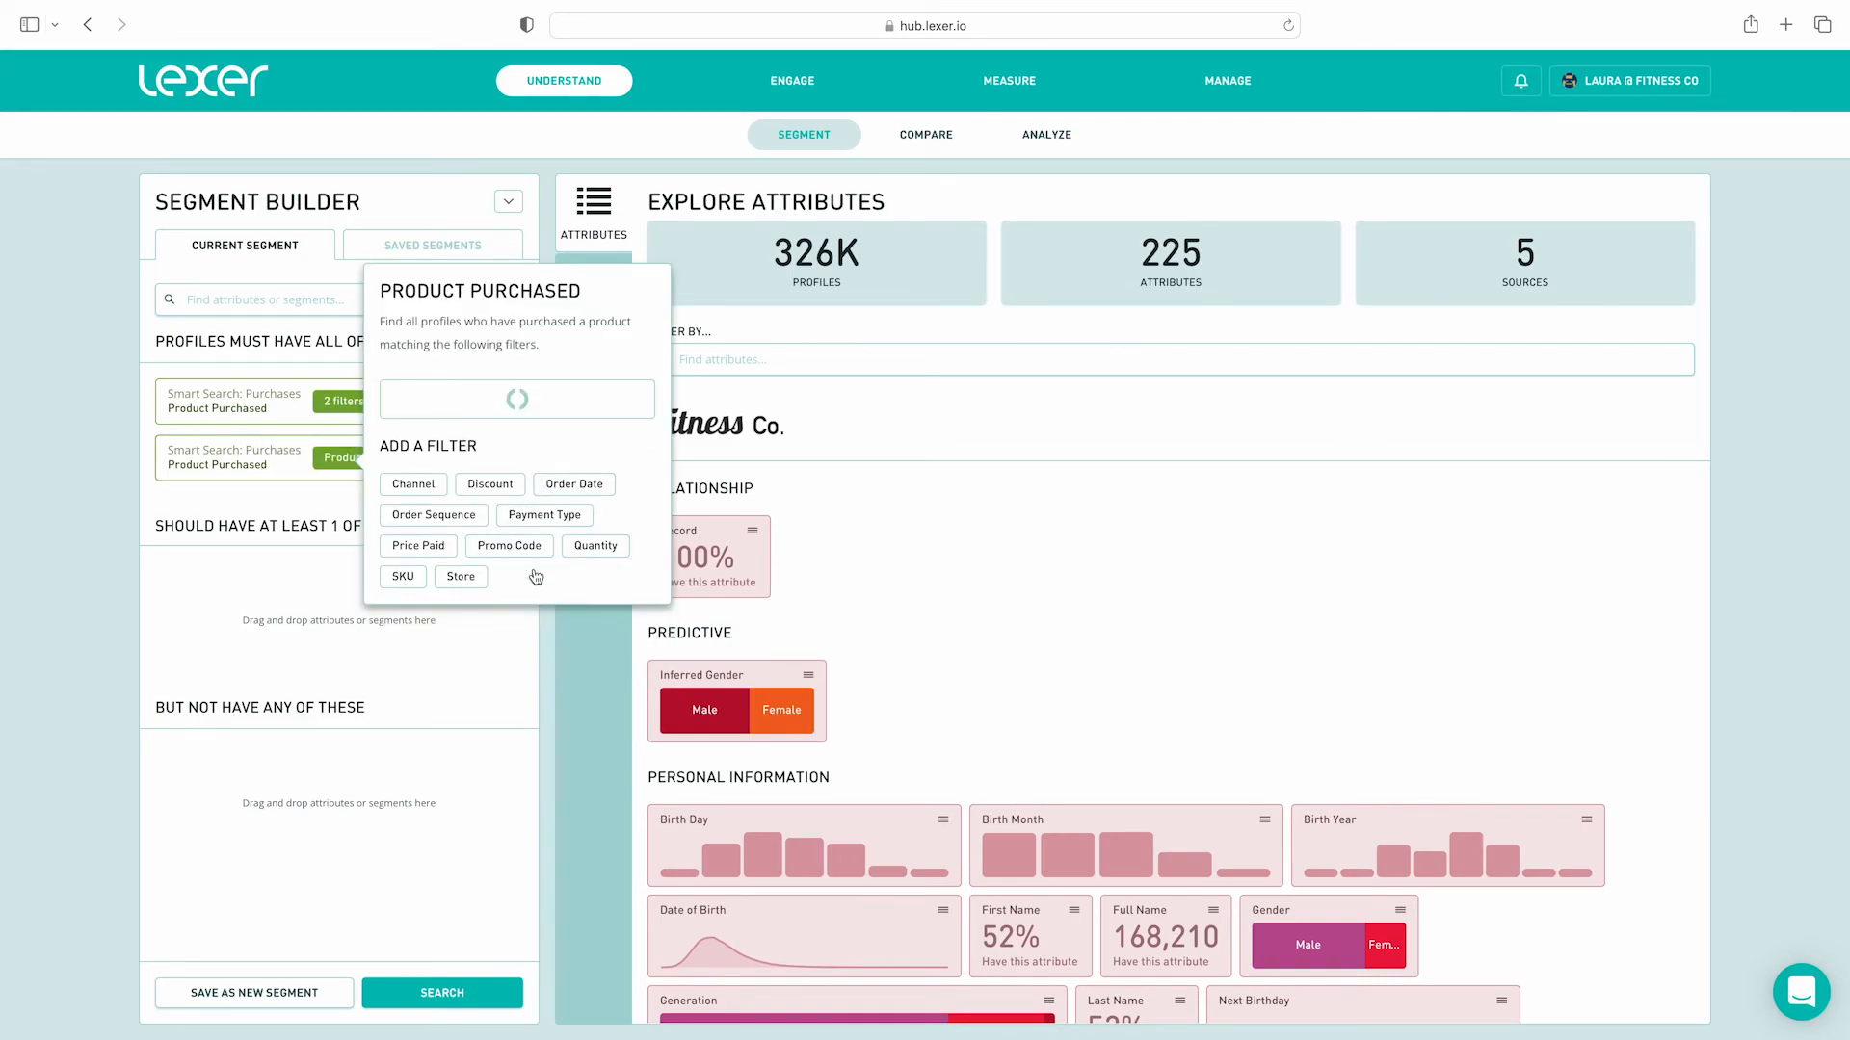
pyautogui.click(755, 365)
pyautogui.write('celeste')
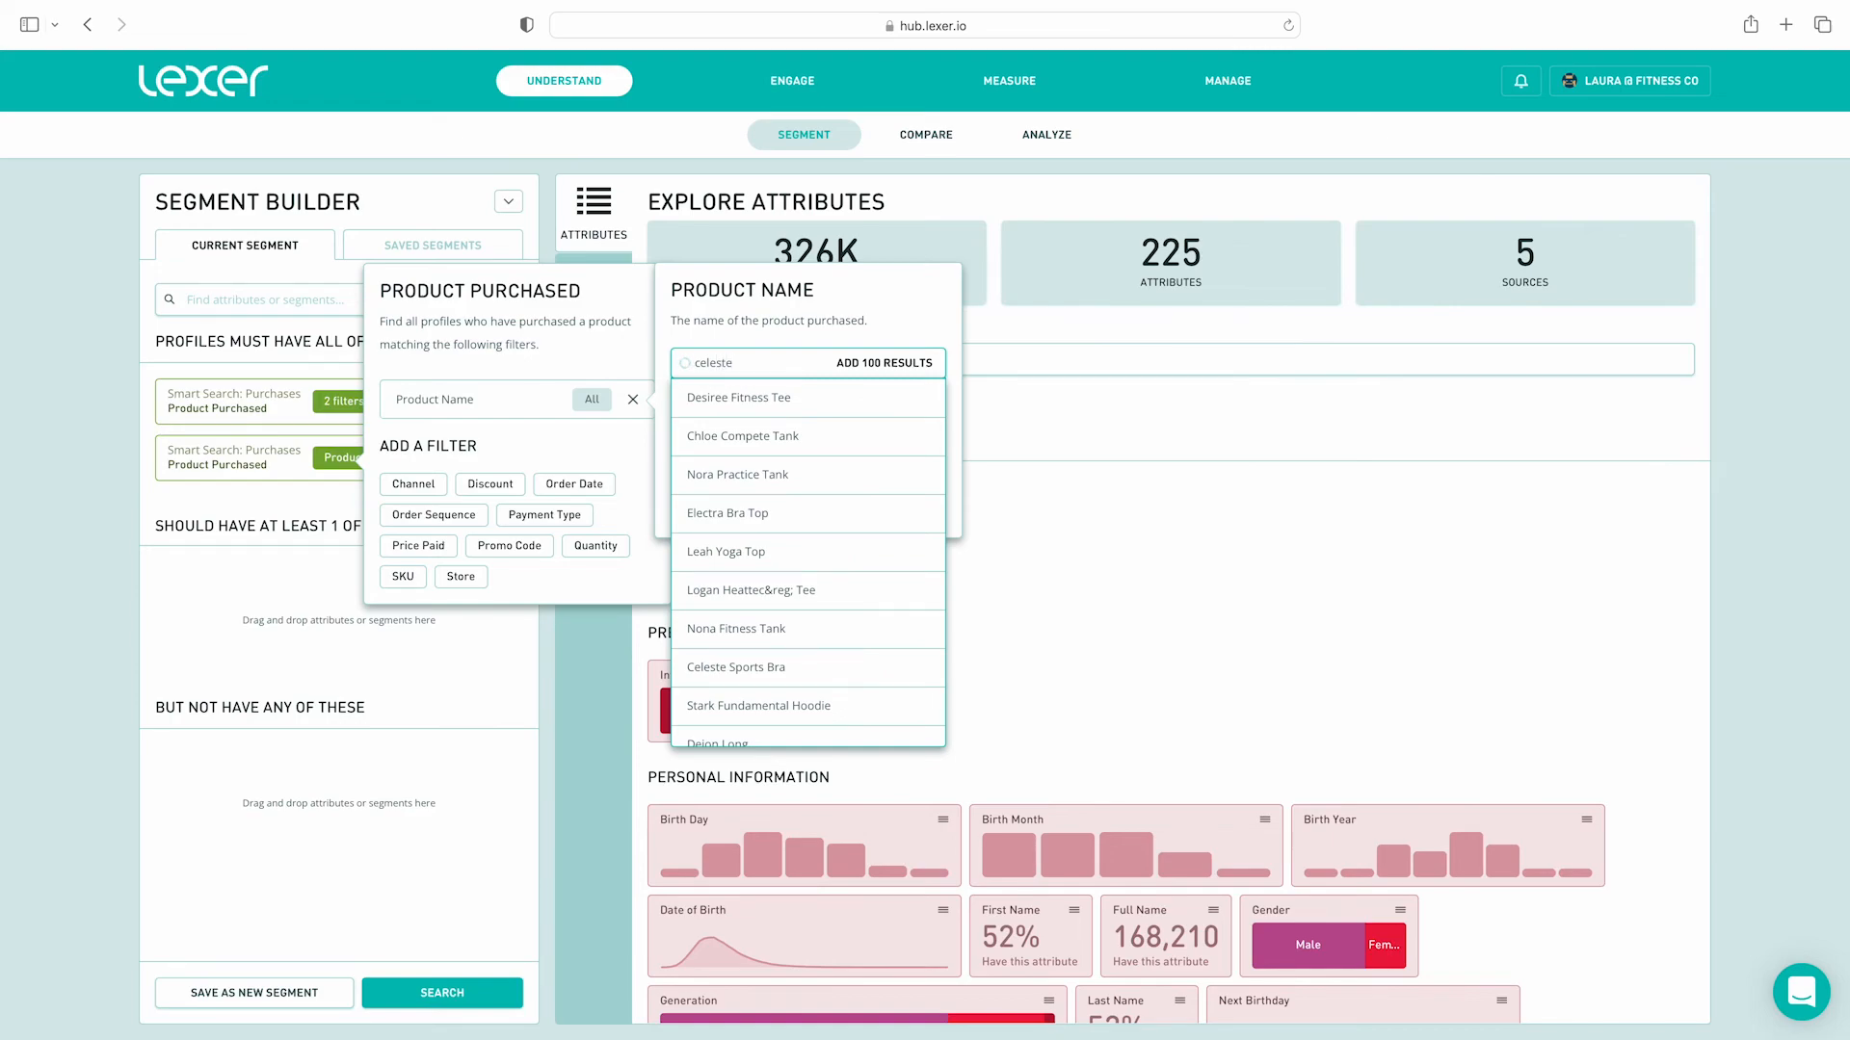
pyautogui.click(766, 415)
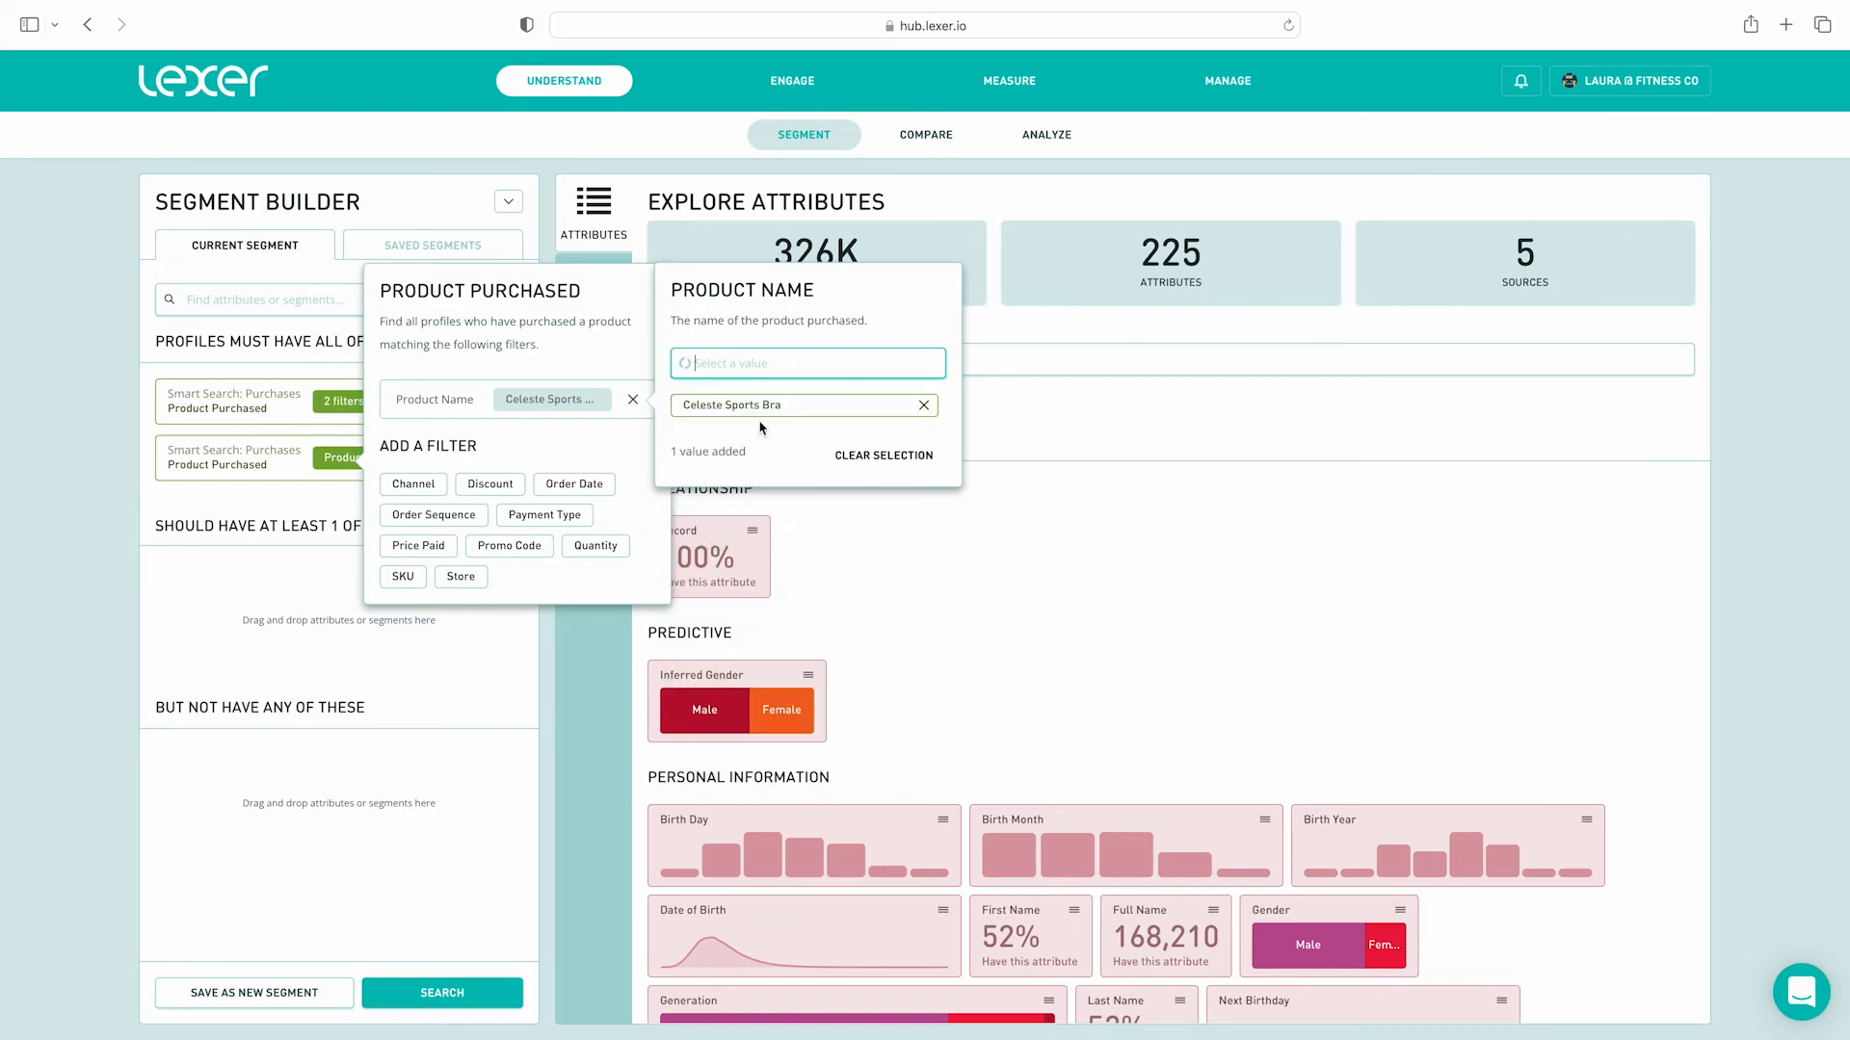
# Add an Order Date filter to the second Product Purchased search using In the Last with its default period.
pyautogui.click(575, 484)
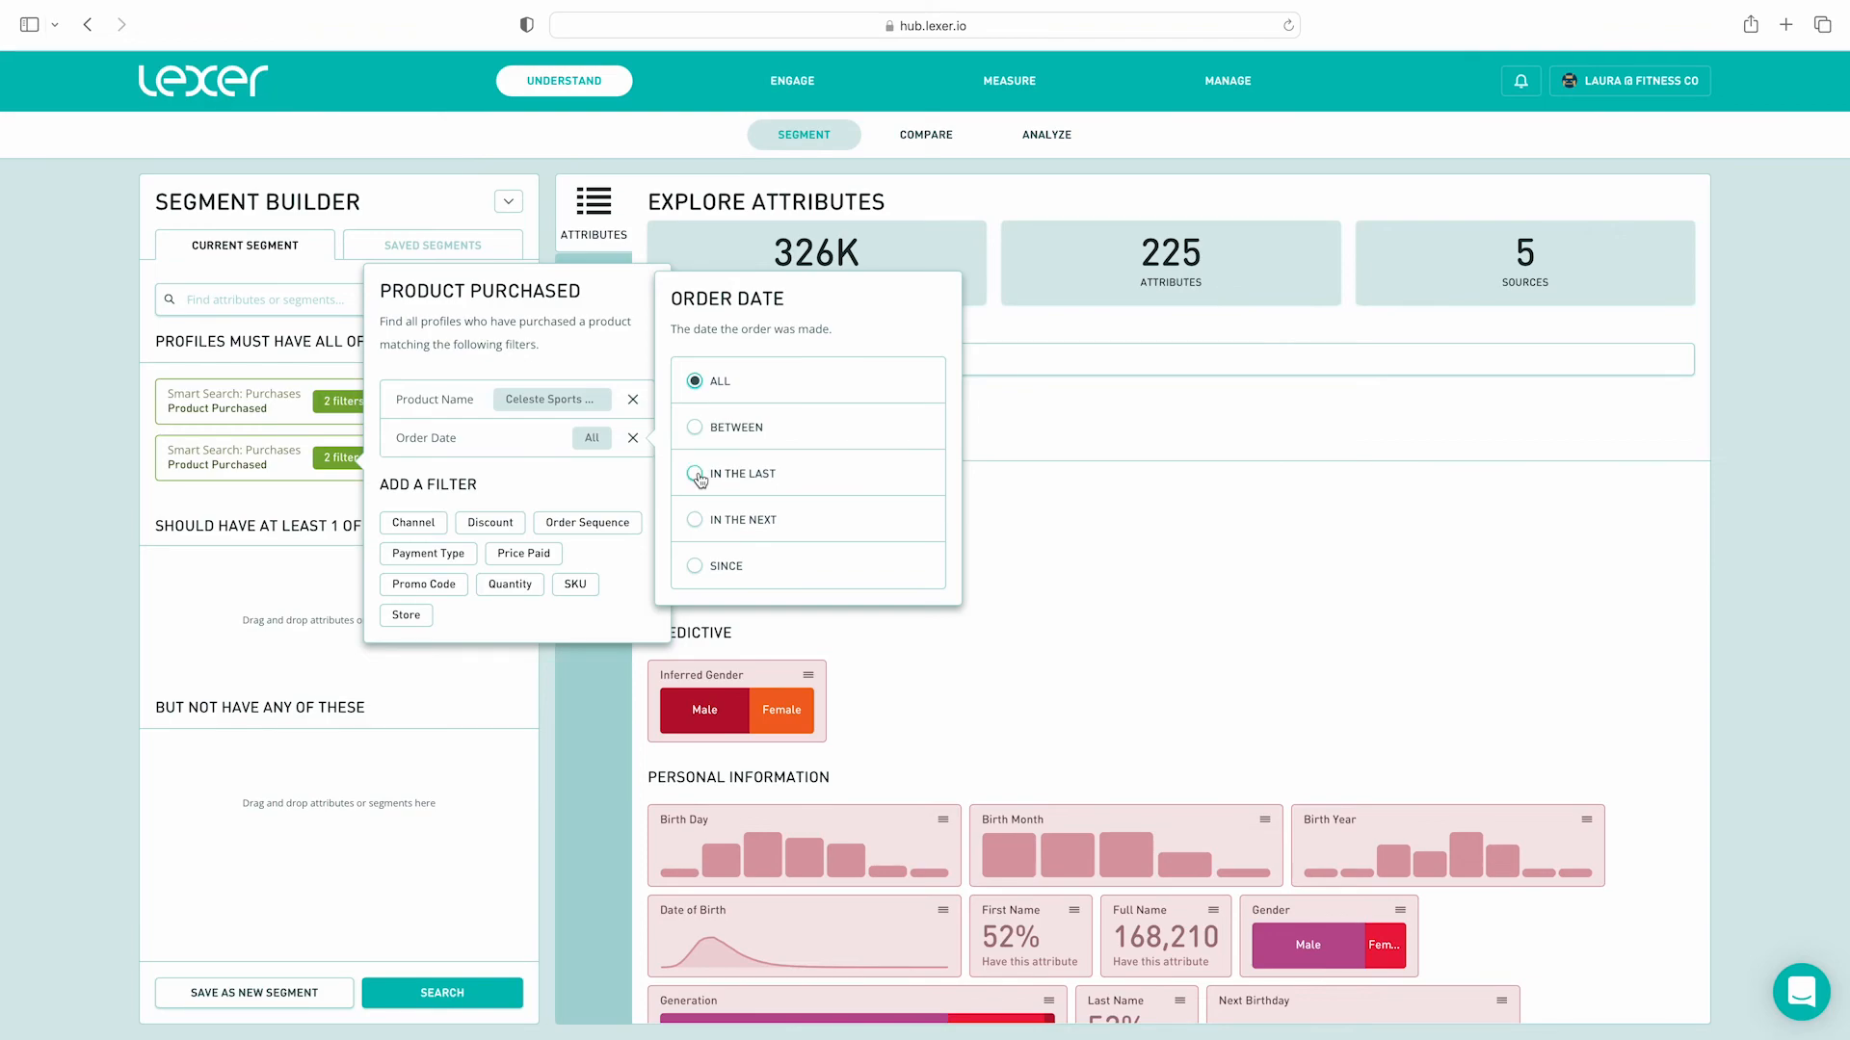
pyautogui.click(695, 473)
pyautogui.click(609, 493)
# Move the second Product Purchased search into But Not Have Any of These and run the segment search.
pyautogui.click(192, 452)
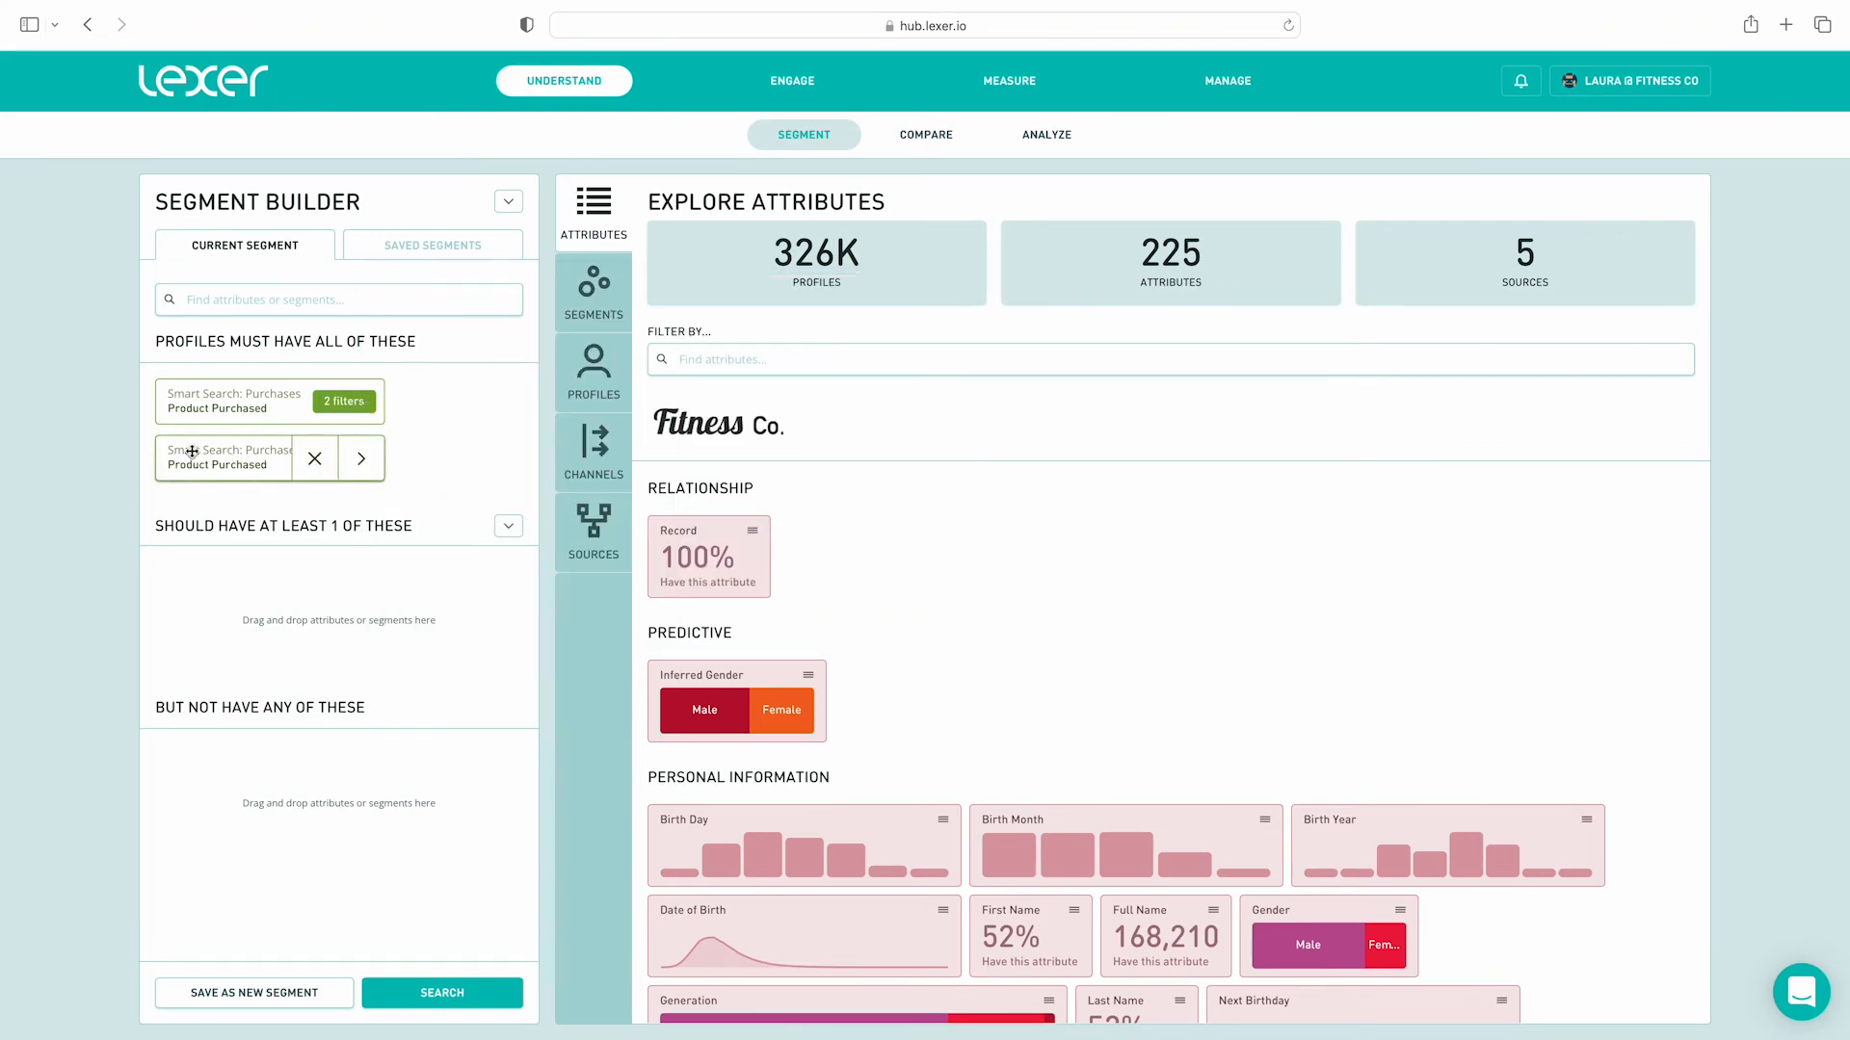
pyautogui.moveTo(192, 452); pyautogui.dragTo(197, 767)
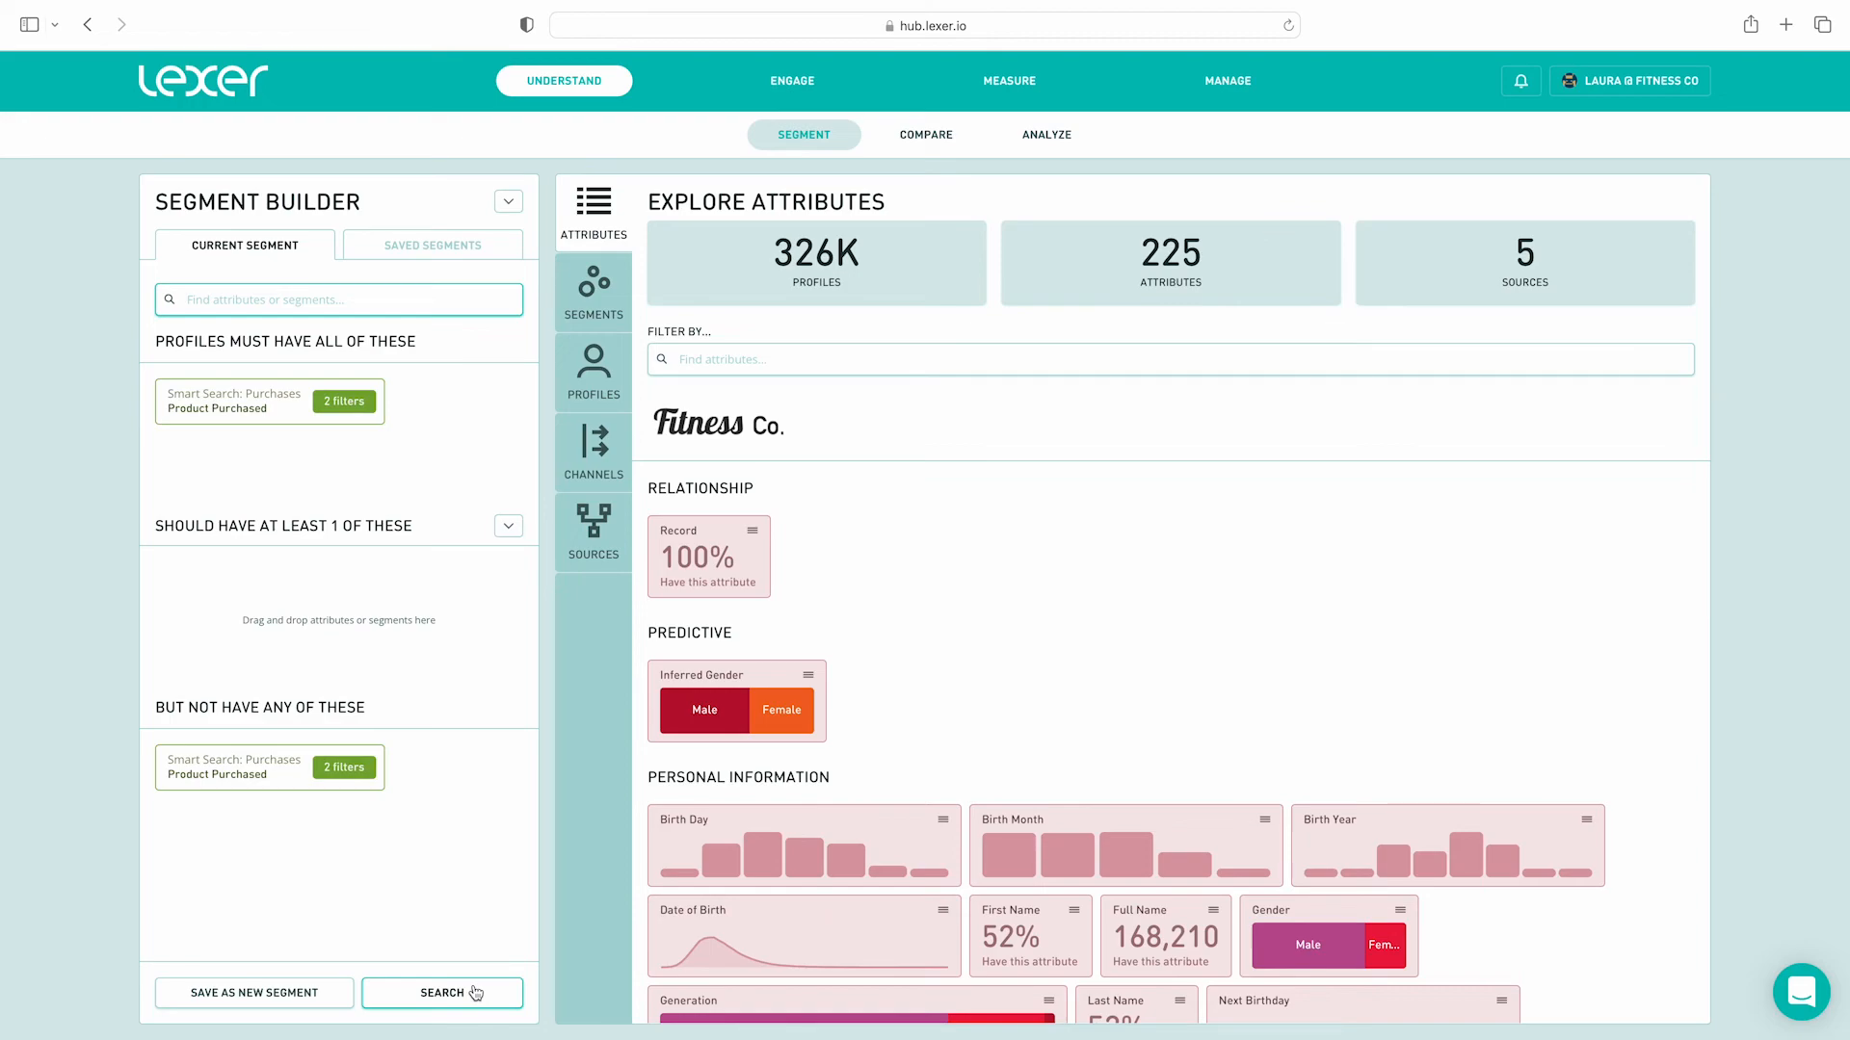
pyautogui.click(376, 410)
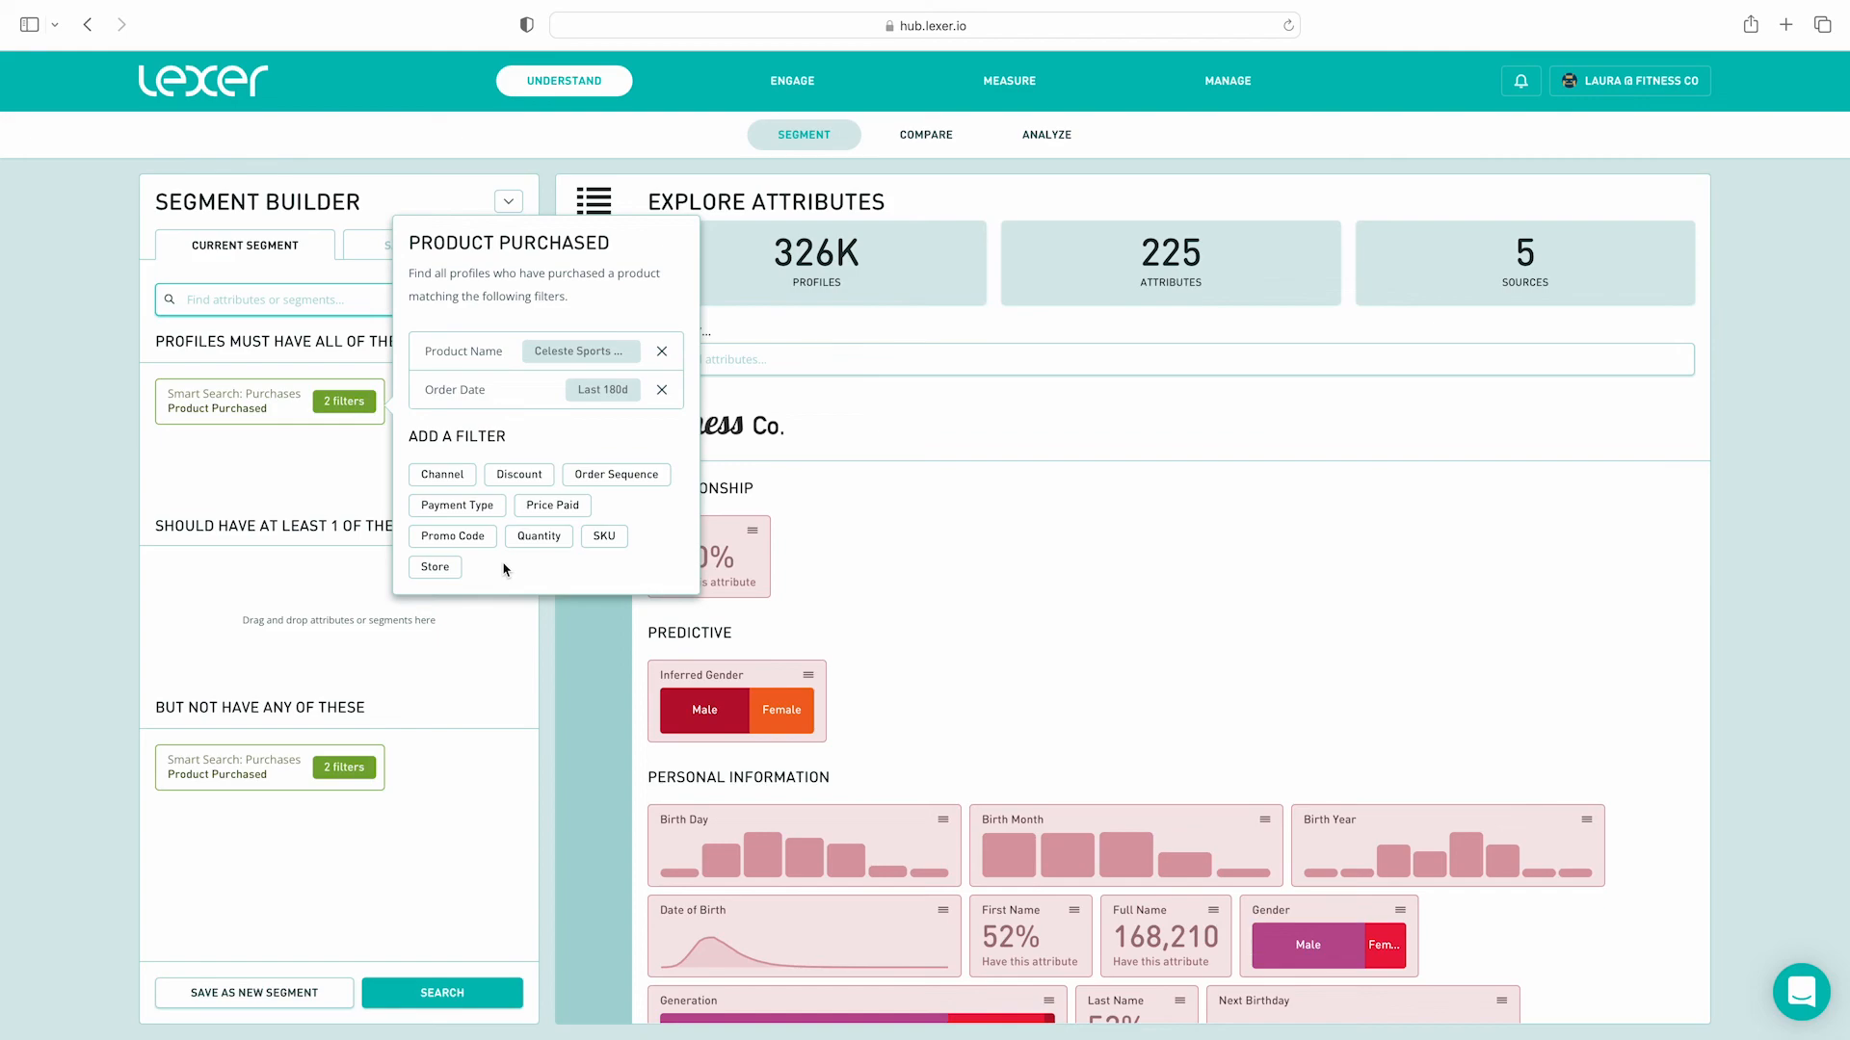
pyautogui.click(471, 992)
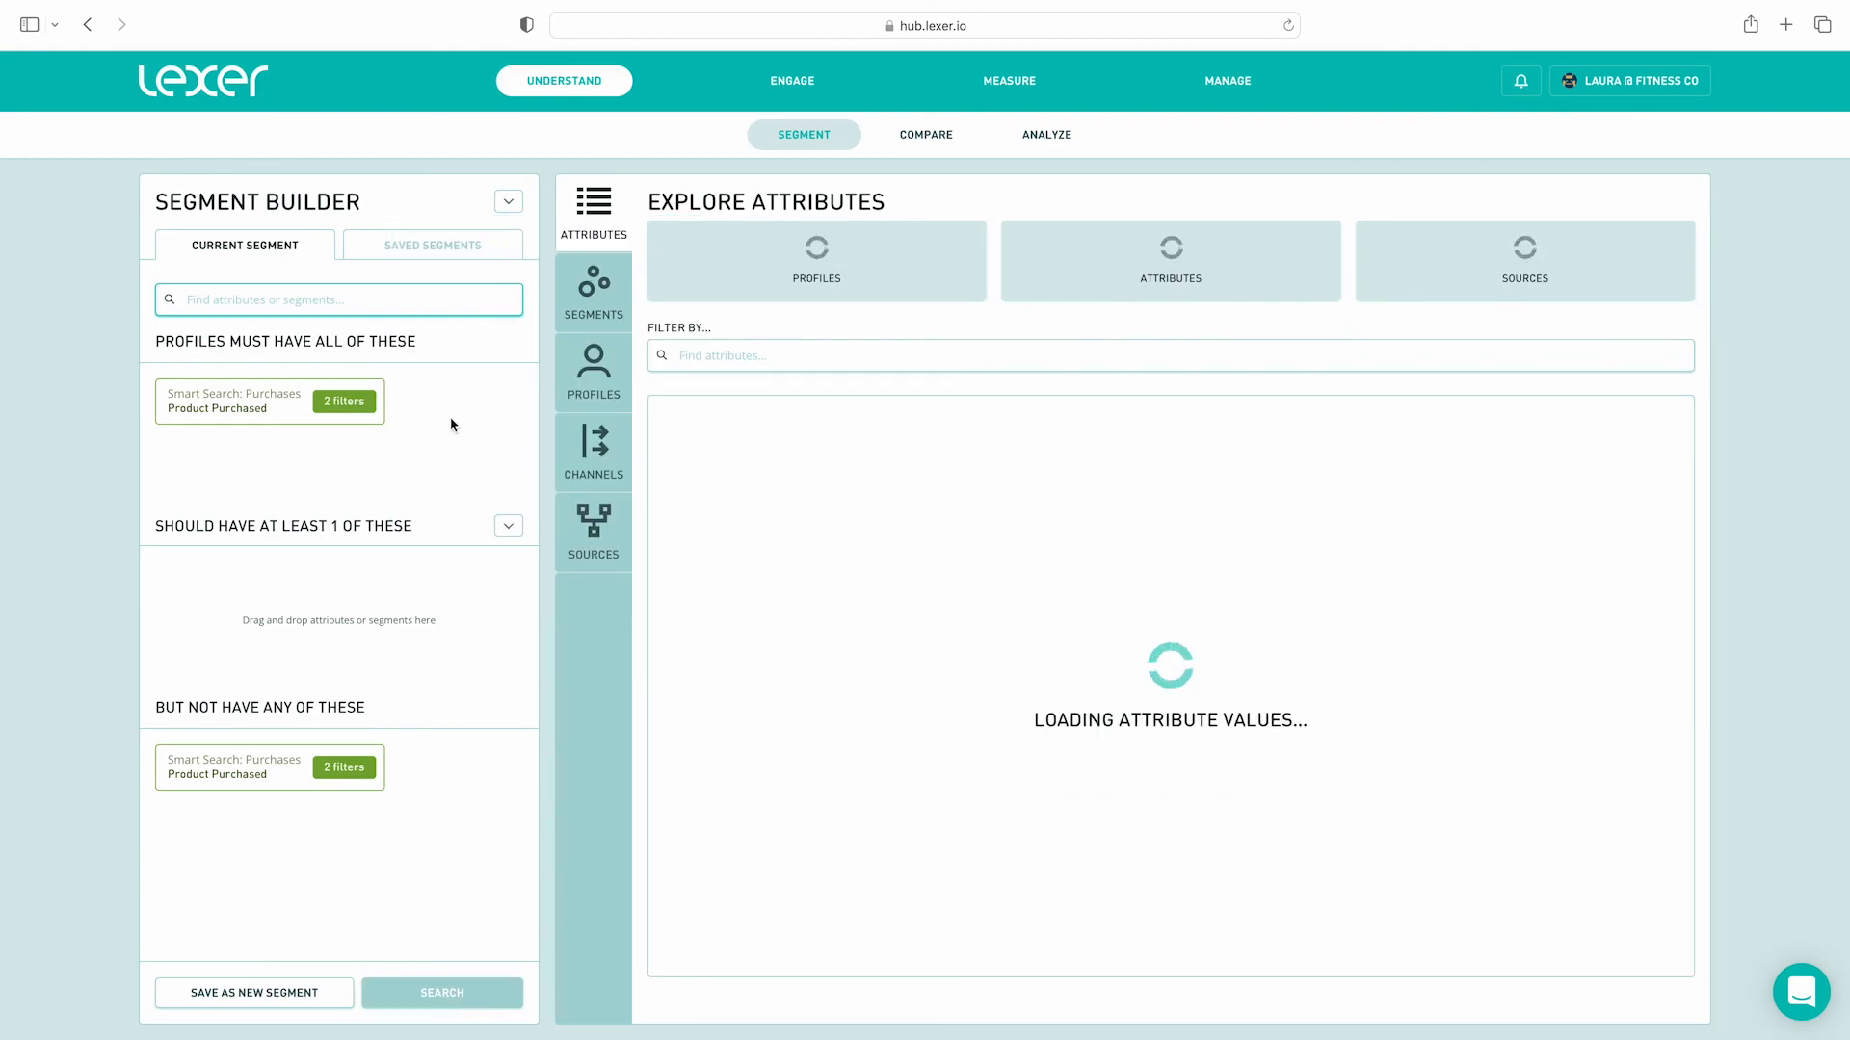